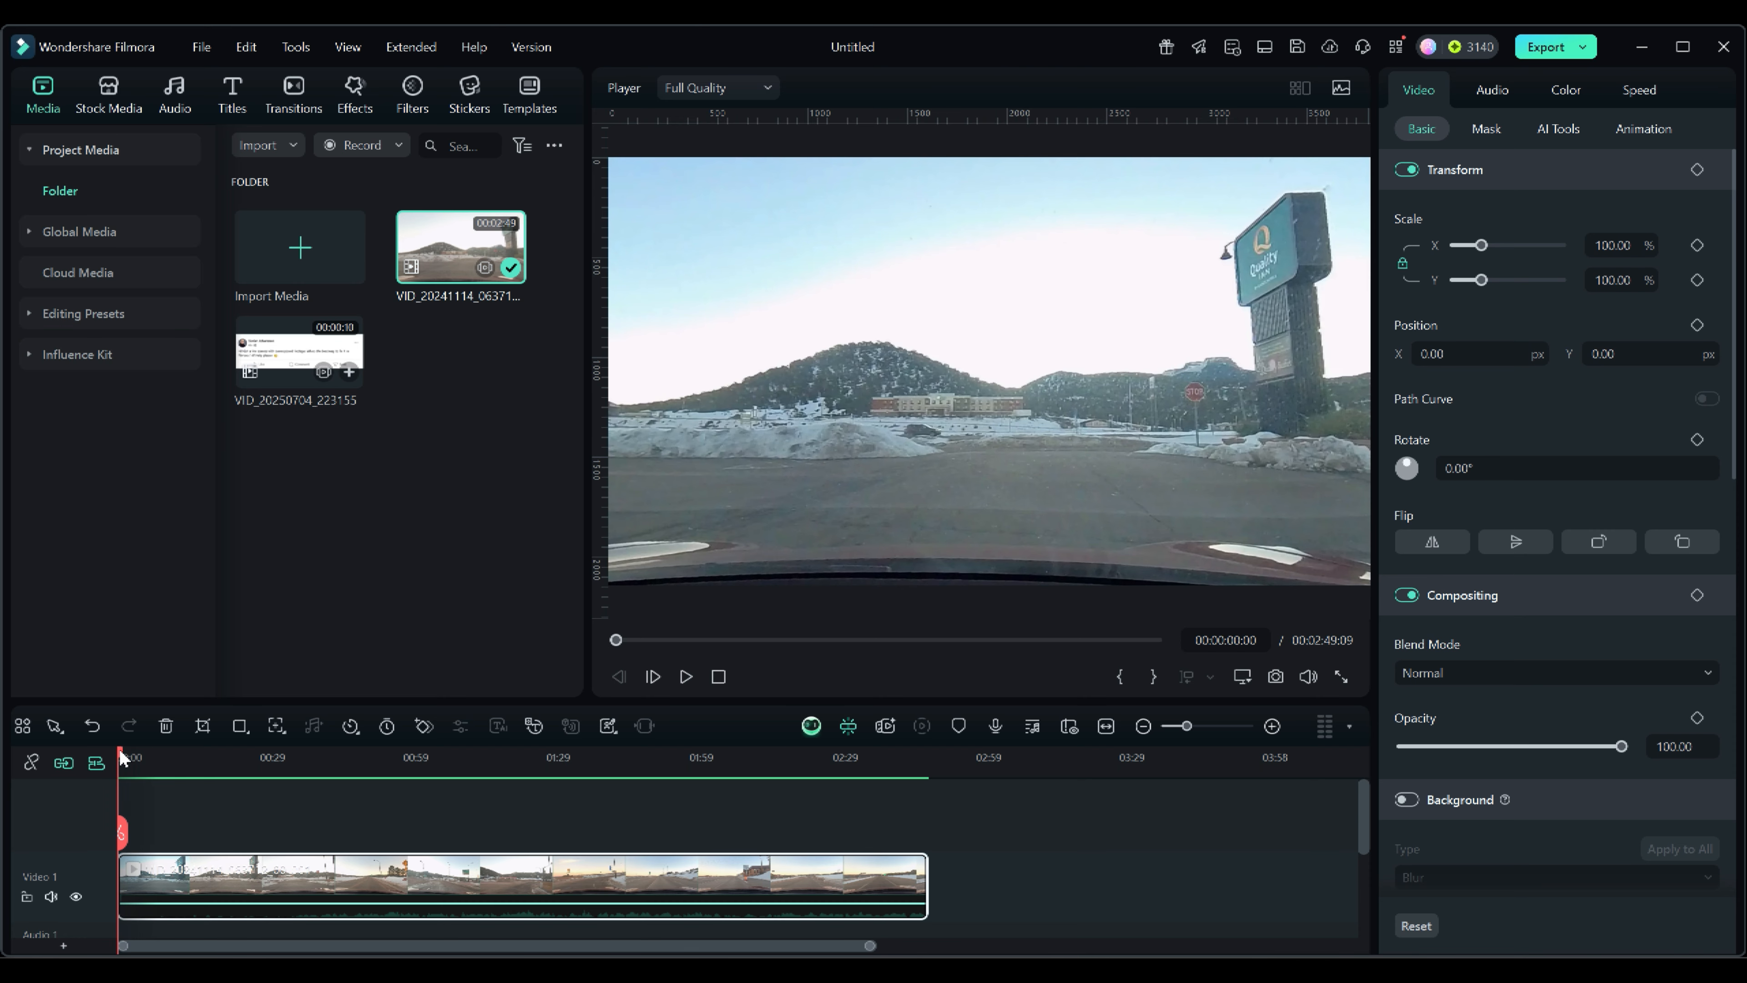
Move the playhead to the start of the clip and open the clip's Color settings.
left_click(149, 757)
left_click_drag(157, 754, 119, 767)
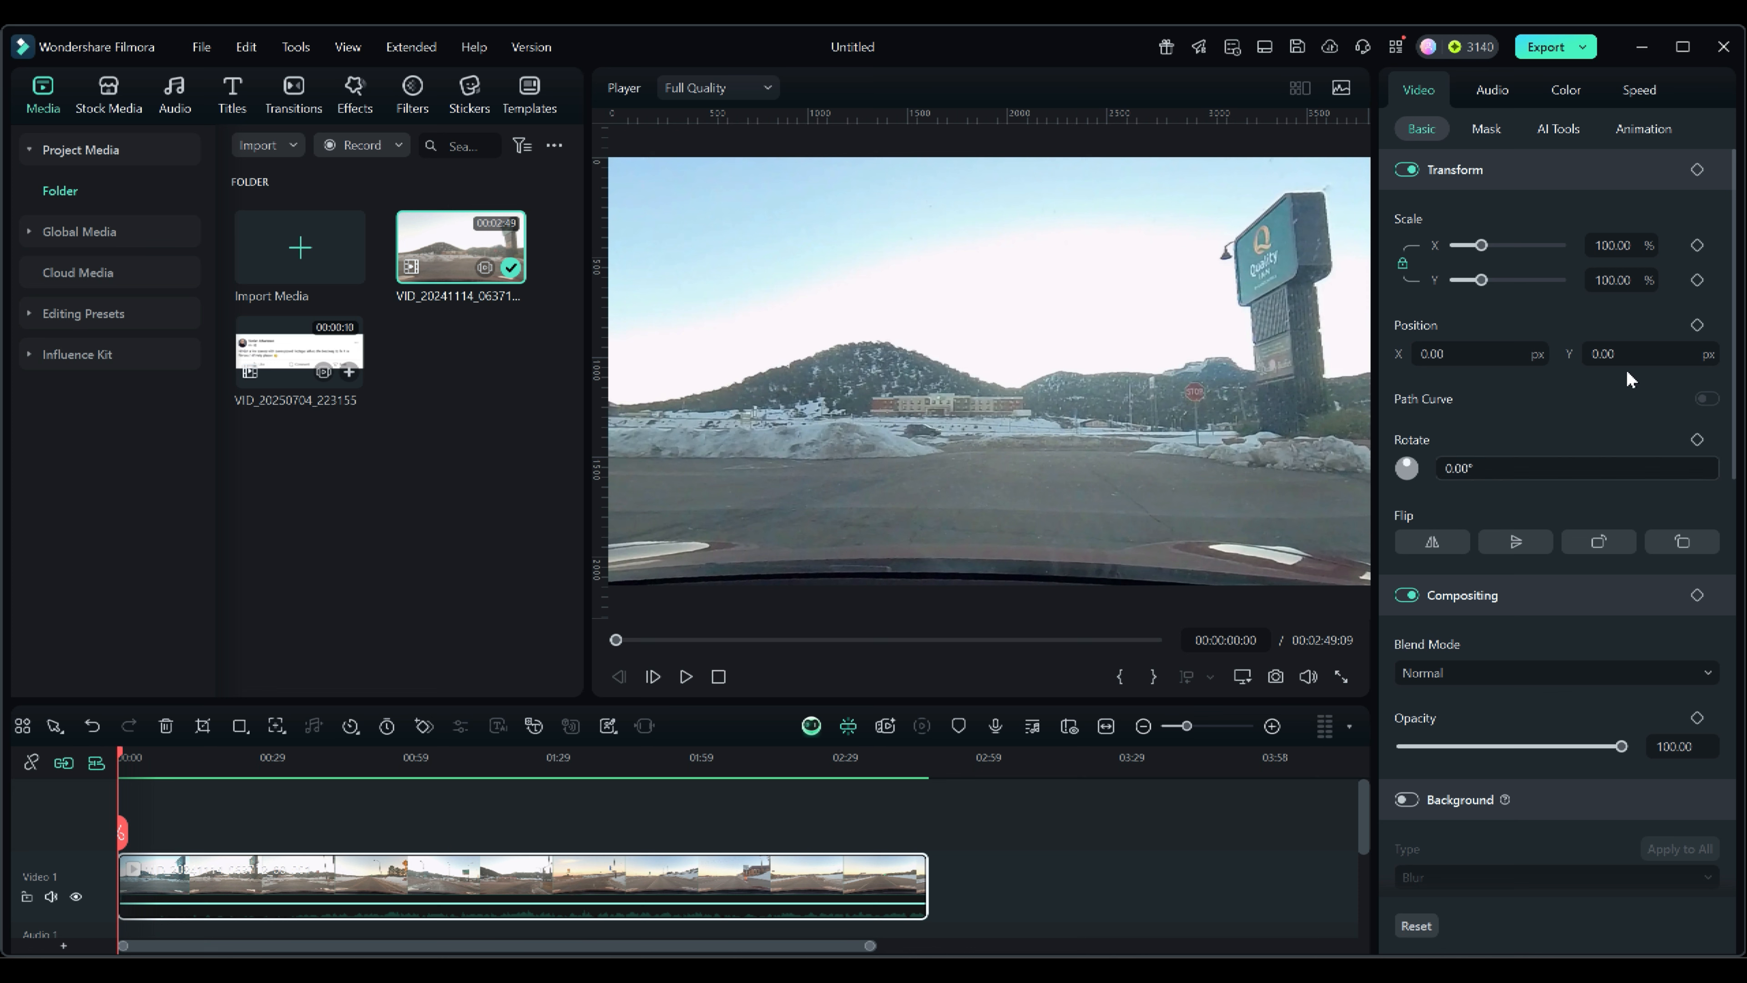
left_click(1569, 93)
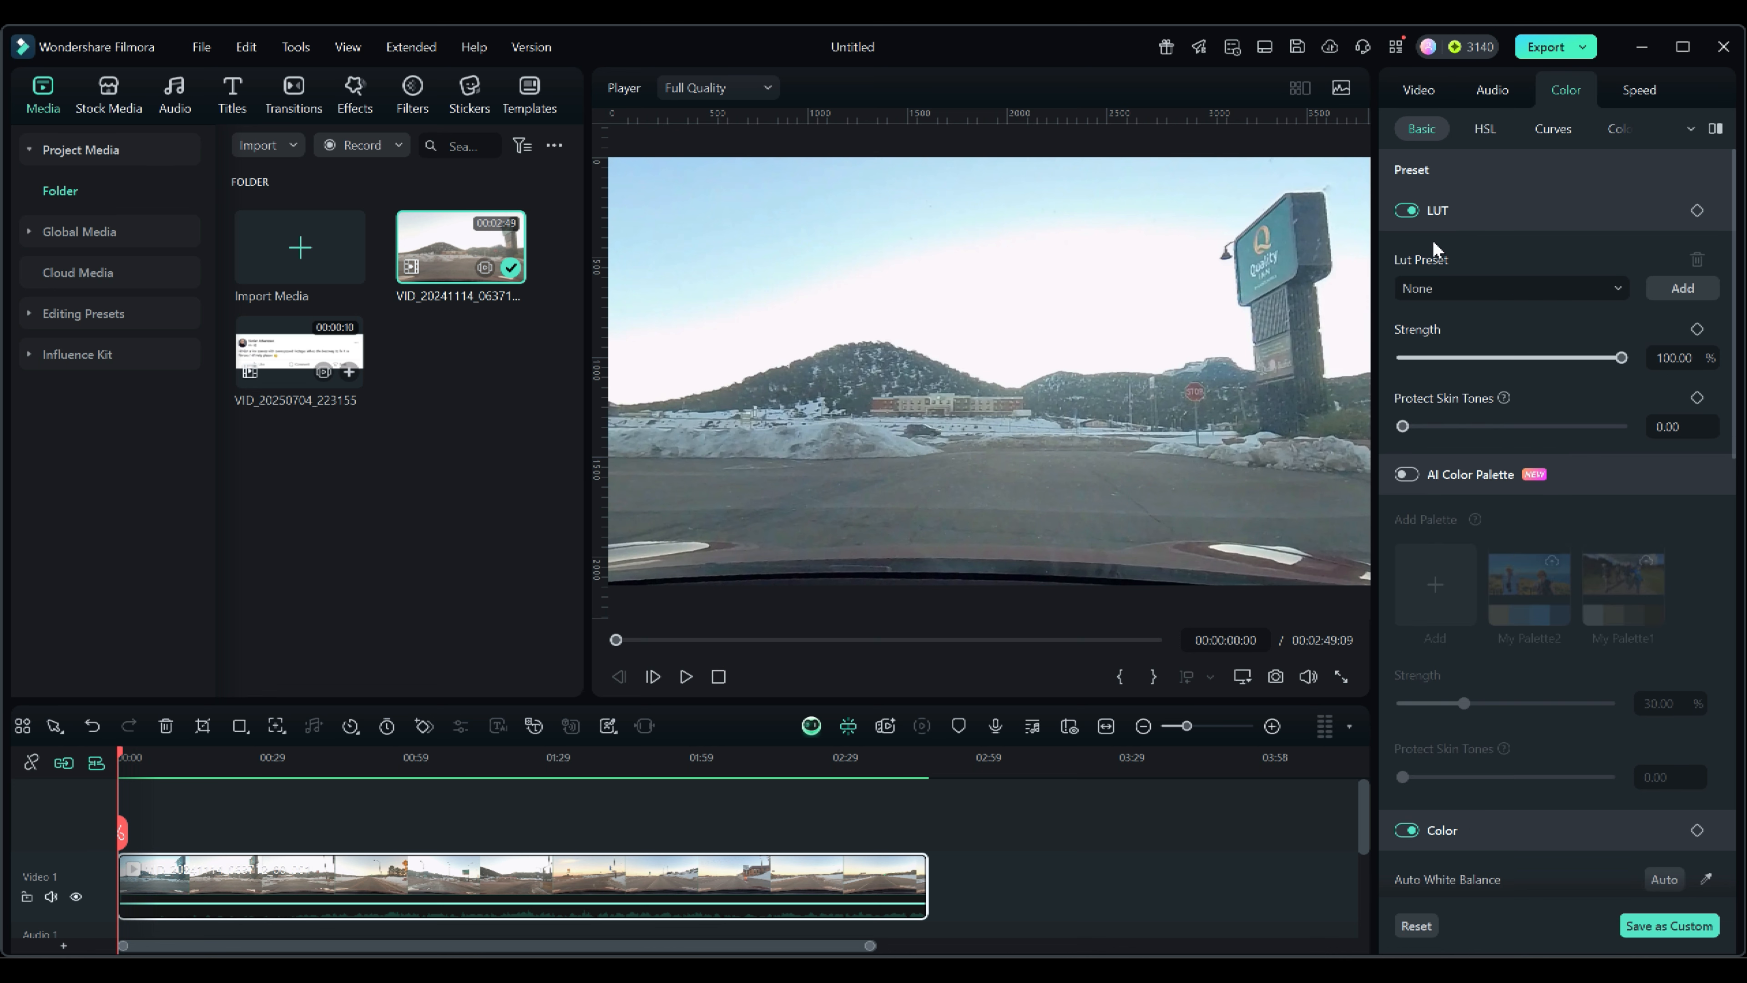
Apply the GPLog 709 Style LUT preset to the clip.
left_click(1462, 211)
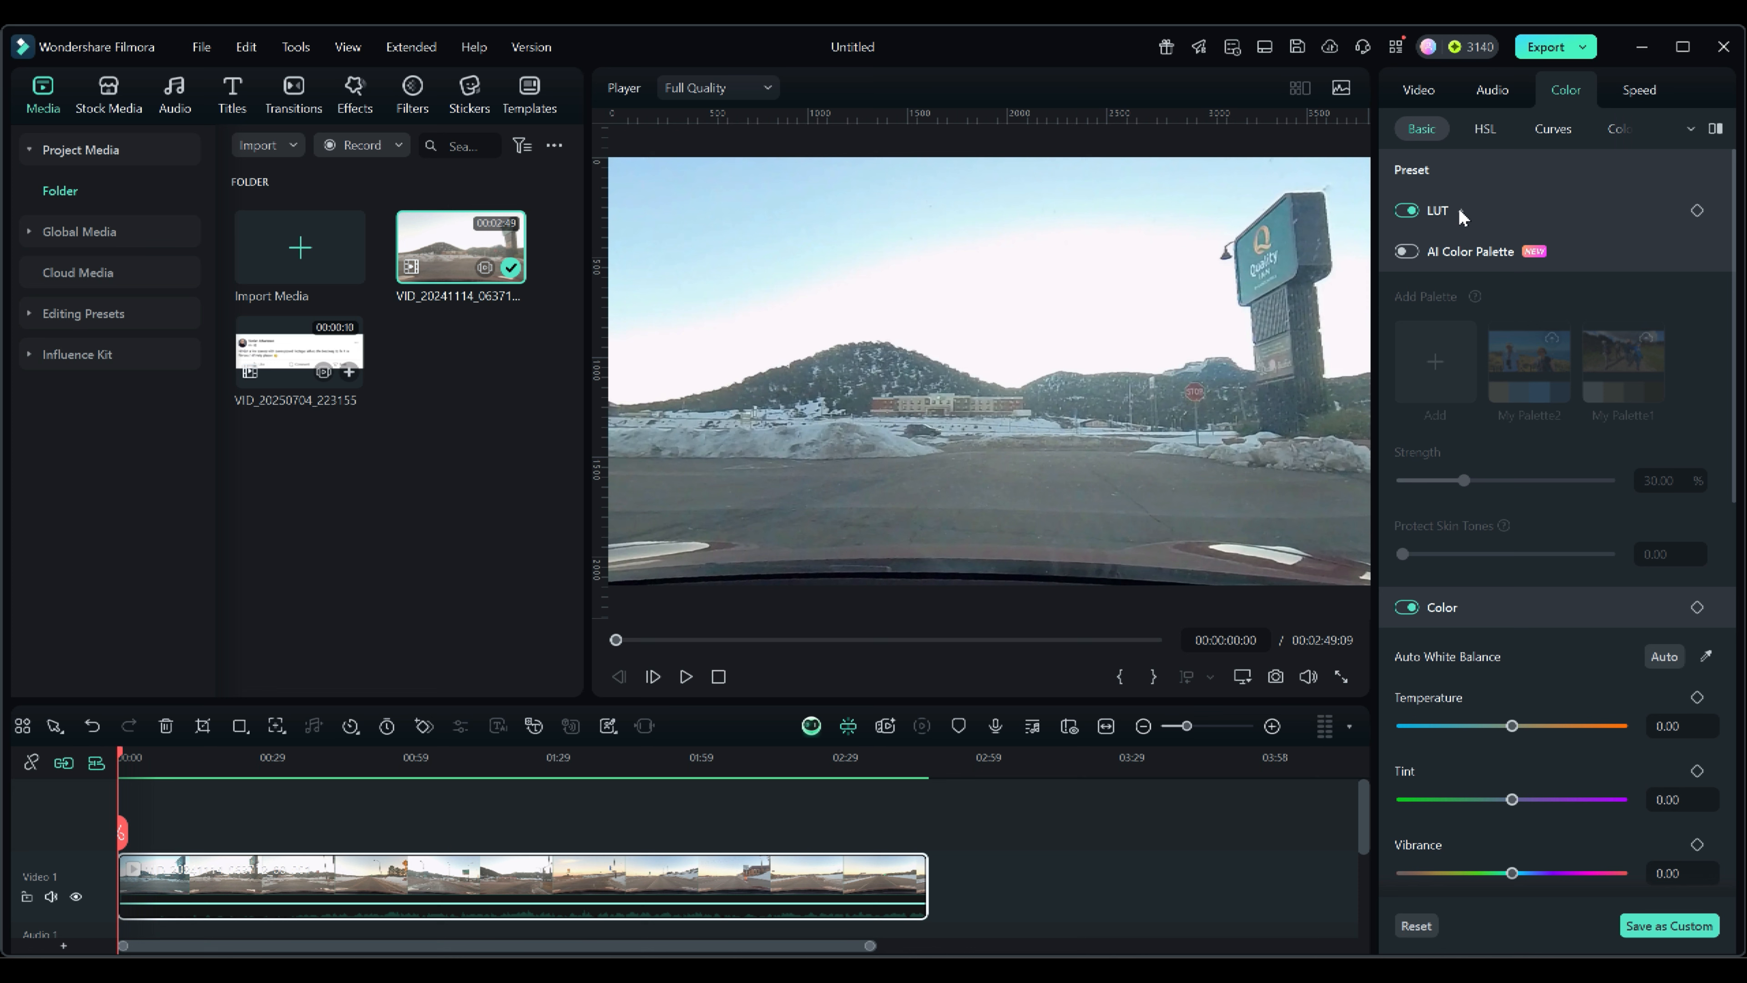
left_click(1462, 211)
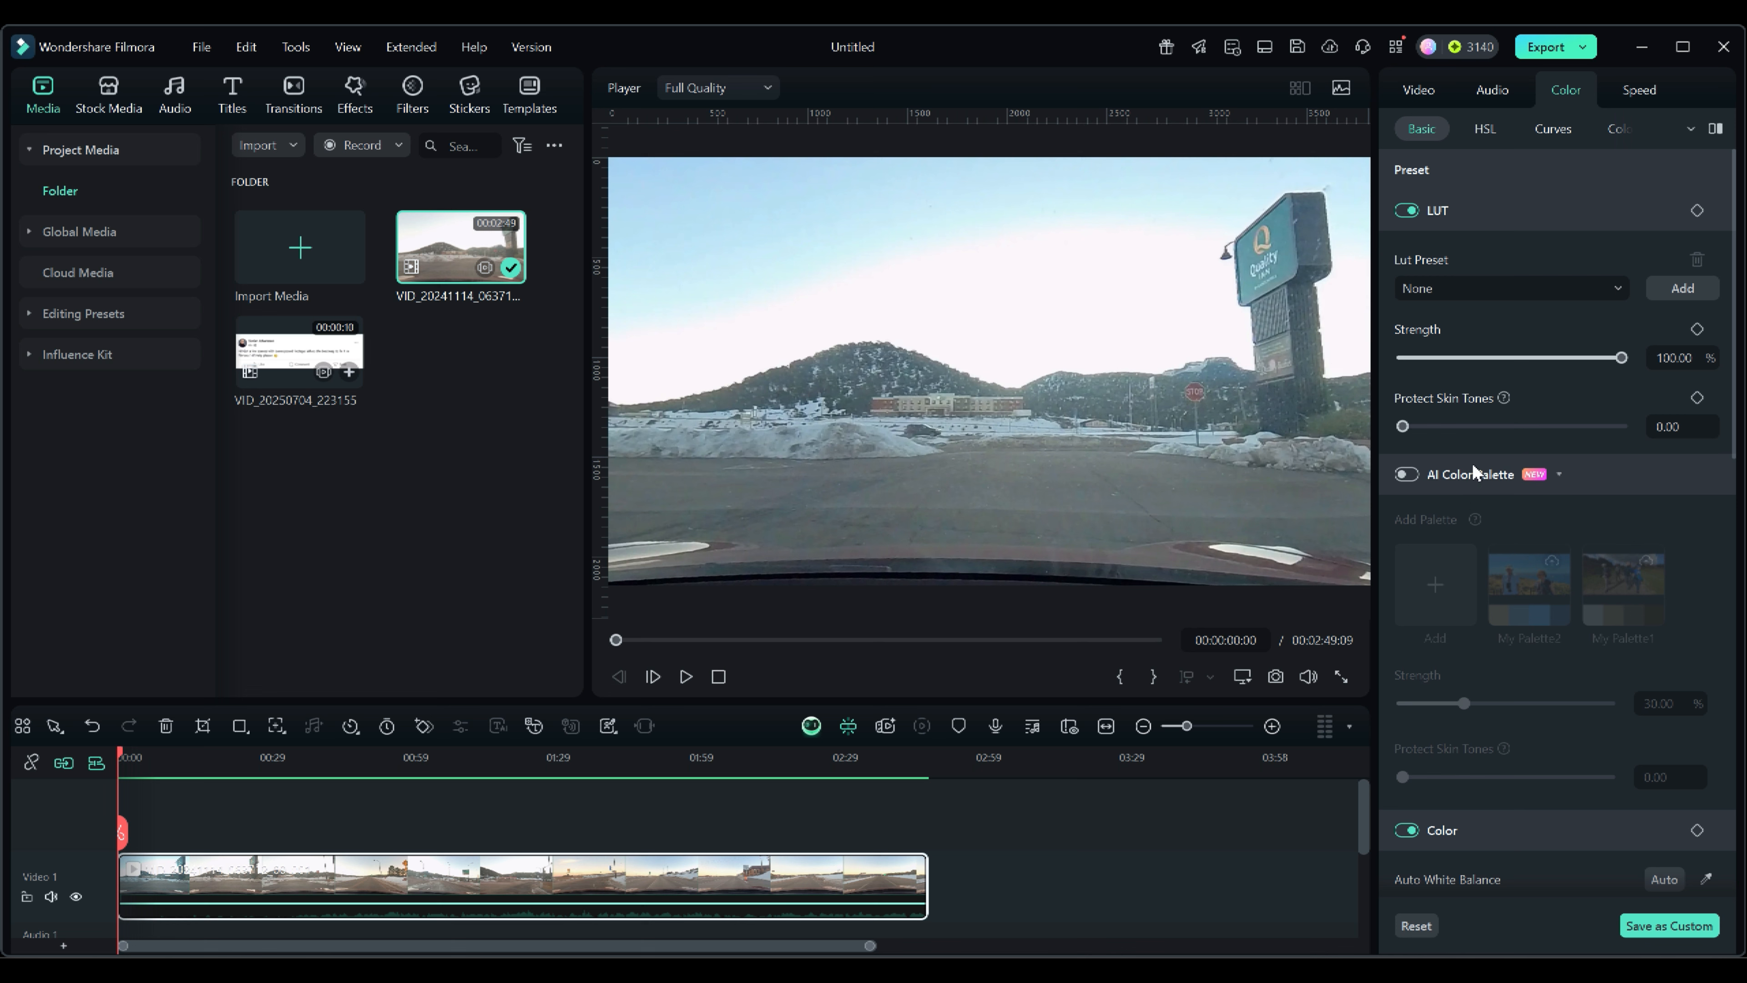
left_click(1618, 289)
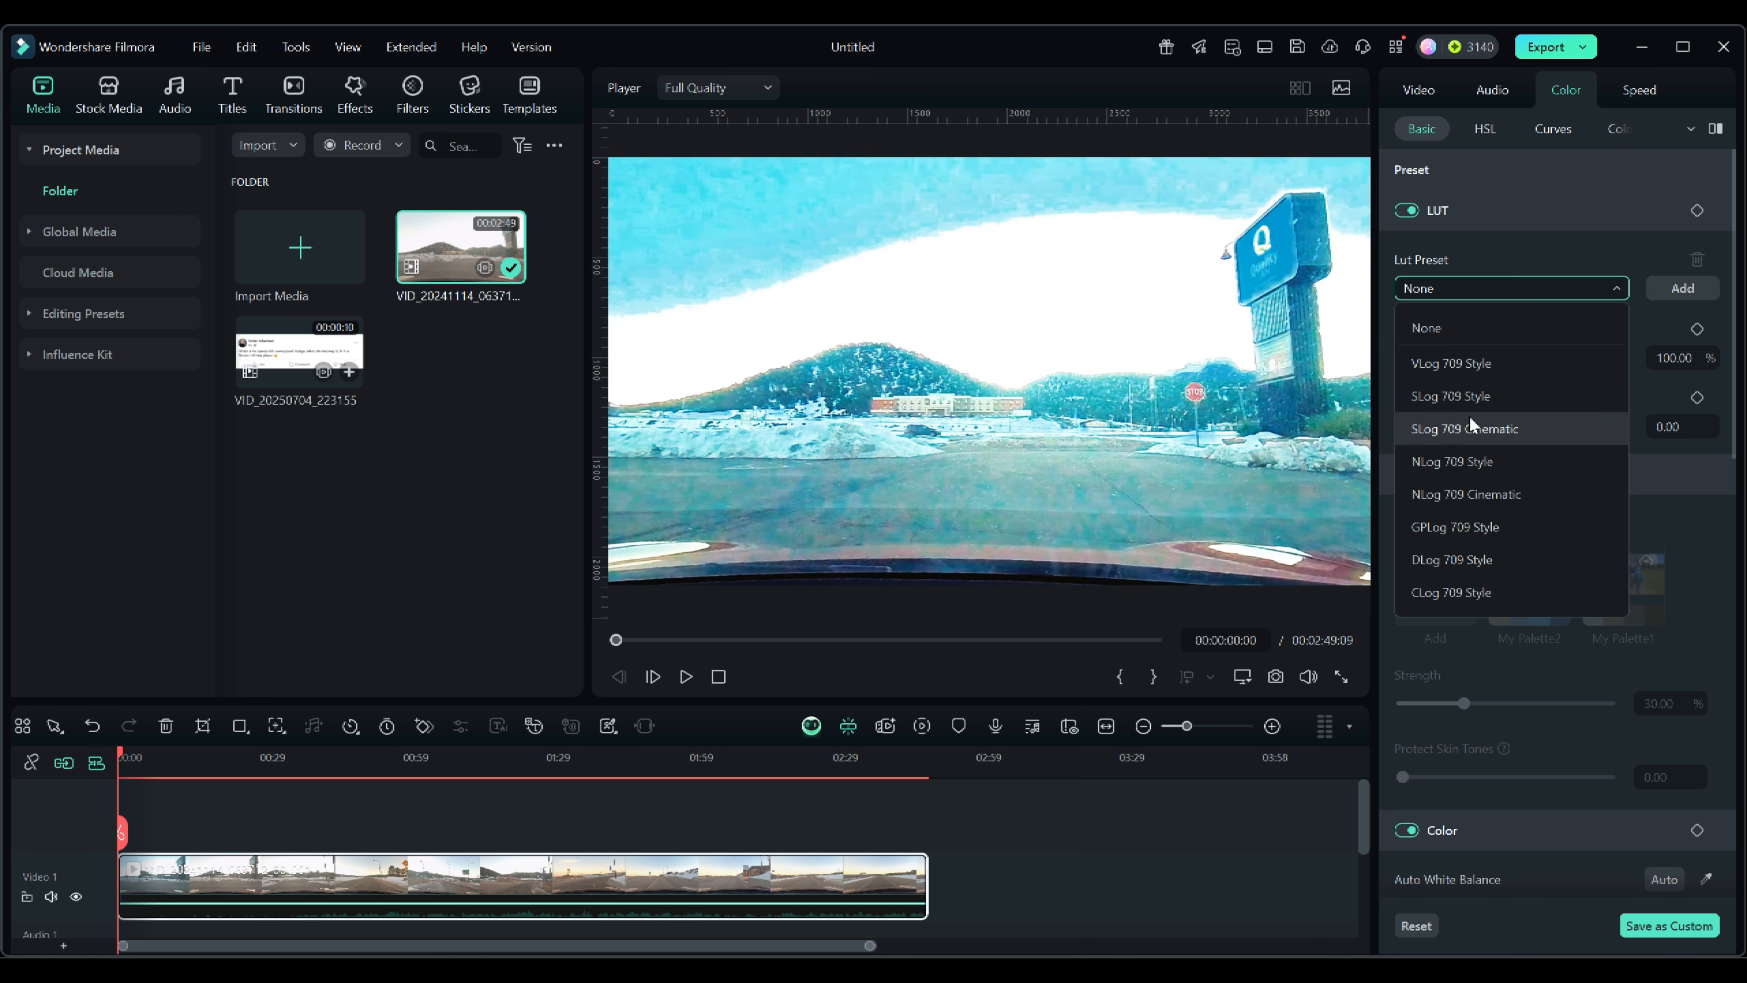
left_click(1520, 255)
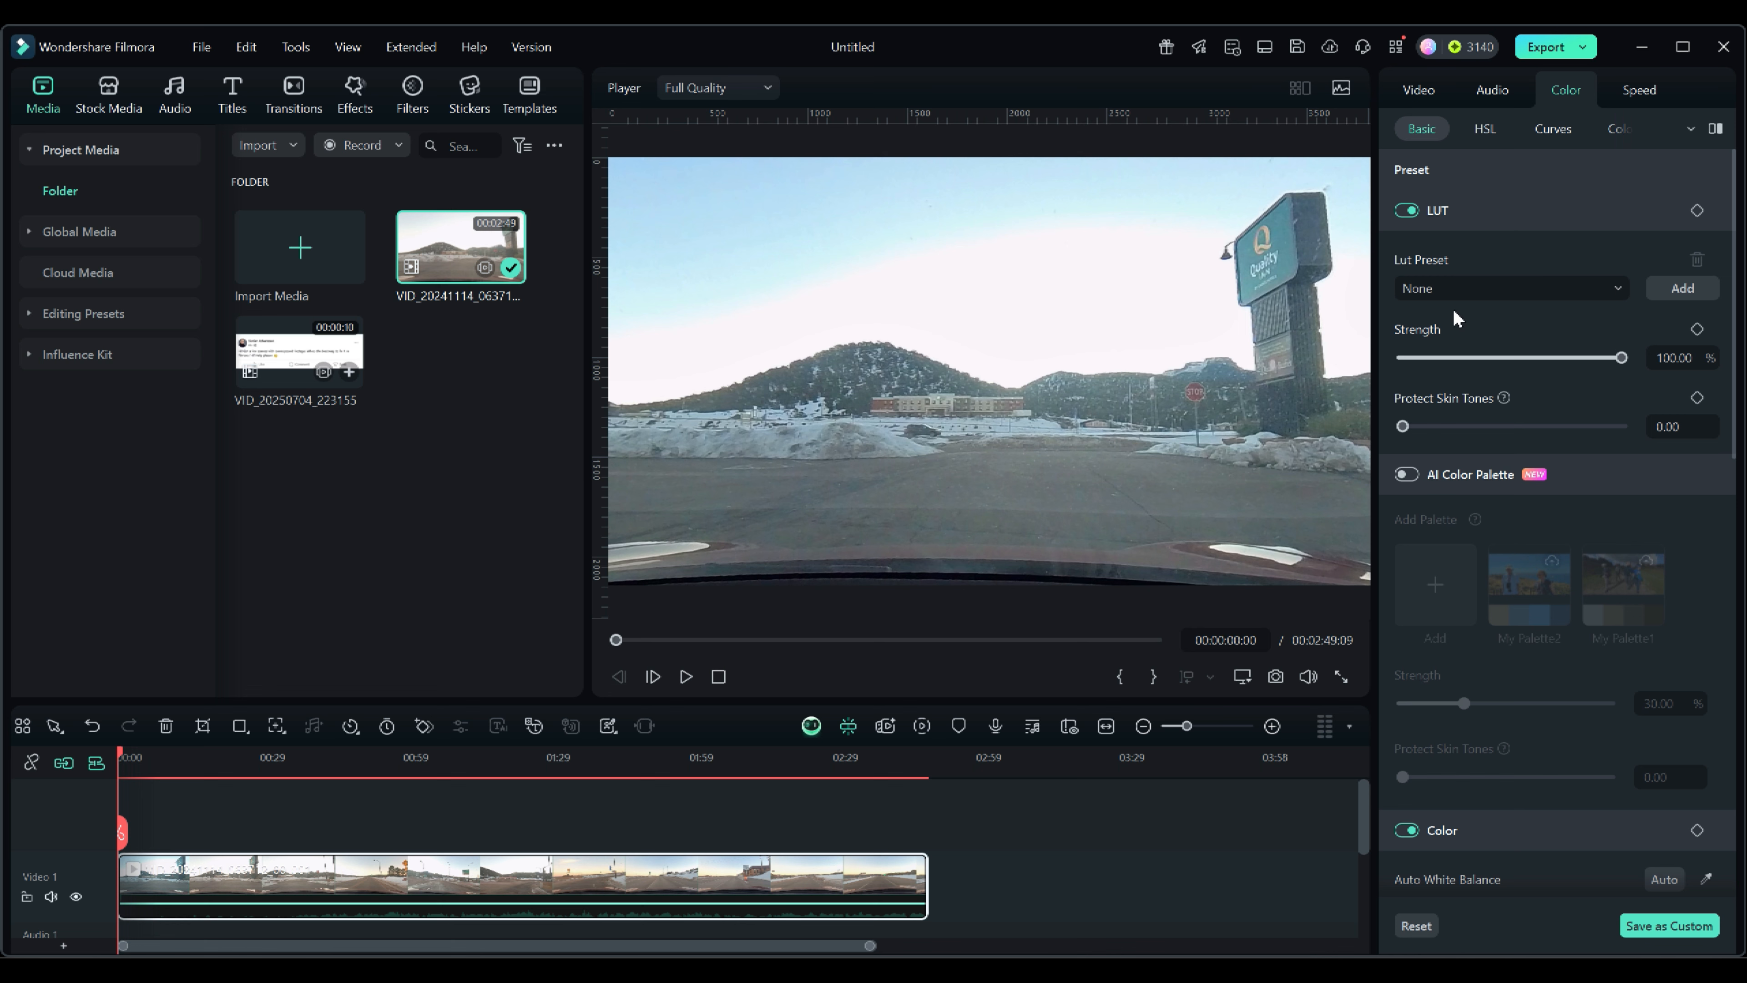
left_click(1463, 291)
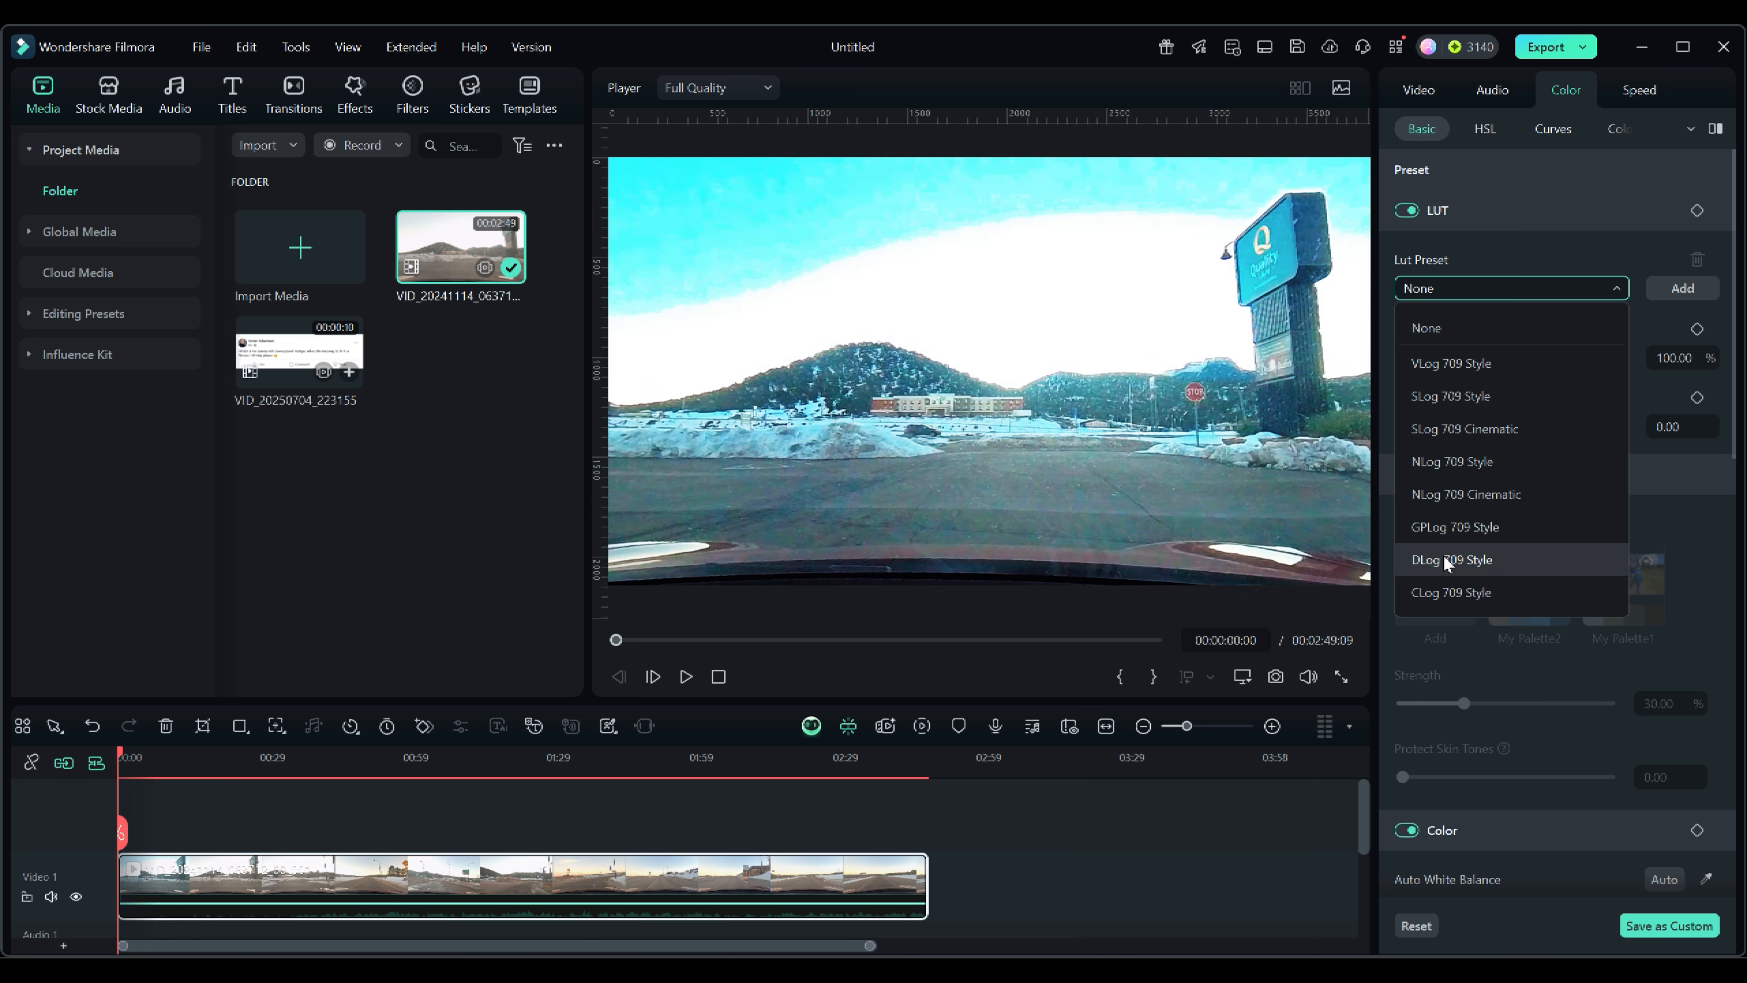
left_click(1444, 528)
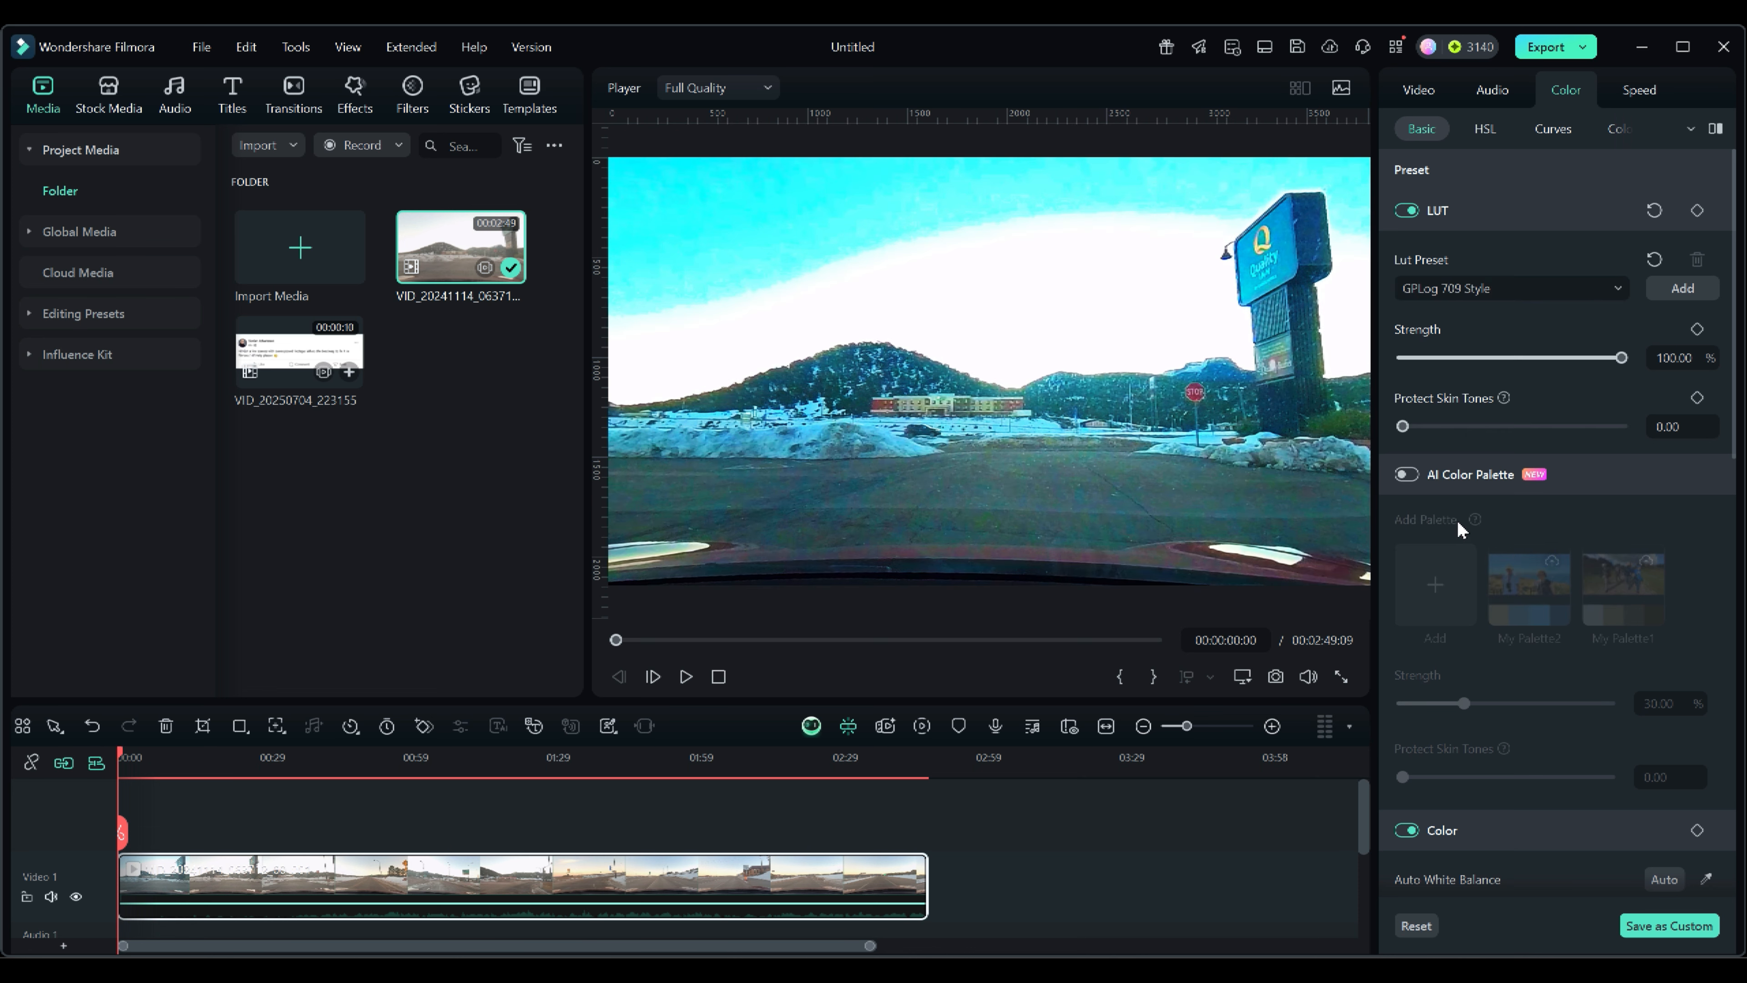
Set the LUT strength to 94 and Protect Skin Tones to 23.
mouse_move(1620, 358)
left_mouse_down()
mouse_move(1444, 358)
mouse_move(1608, 358)
left_mouse_up()
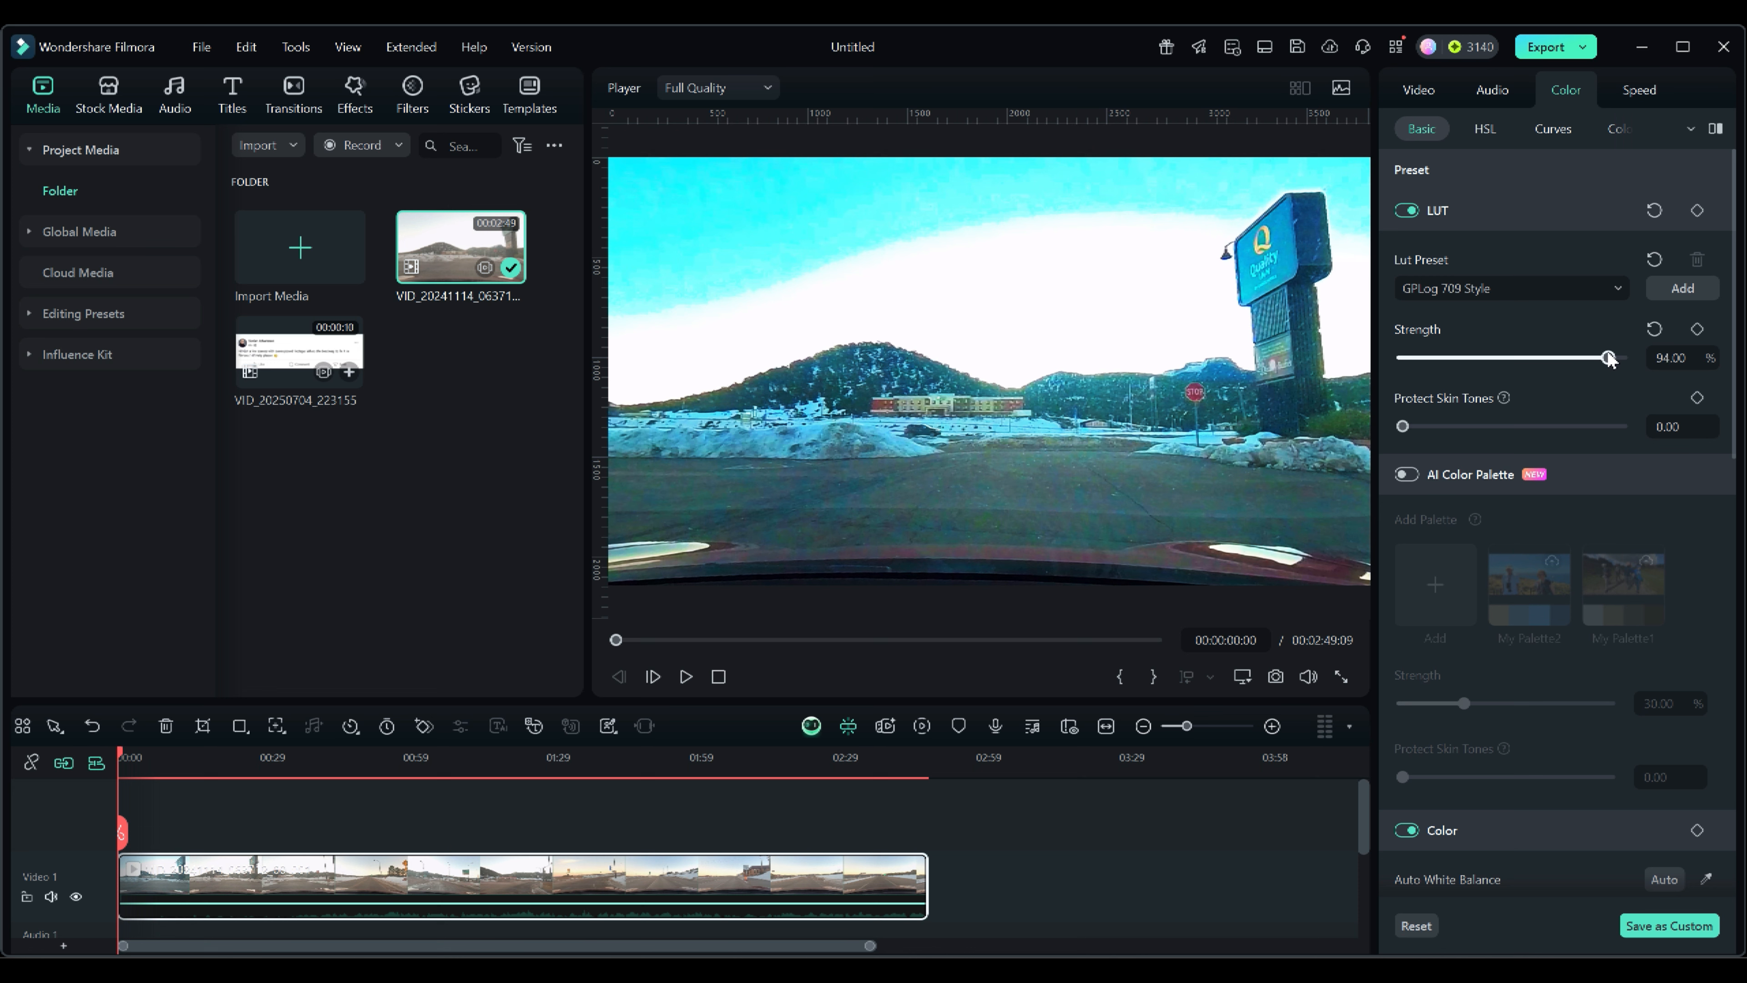
left_click_drag(1403, 427, 1453, 427)
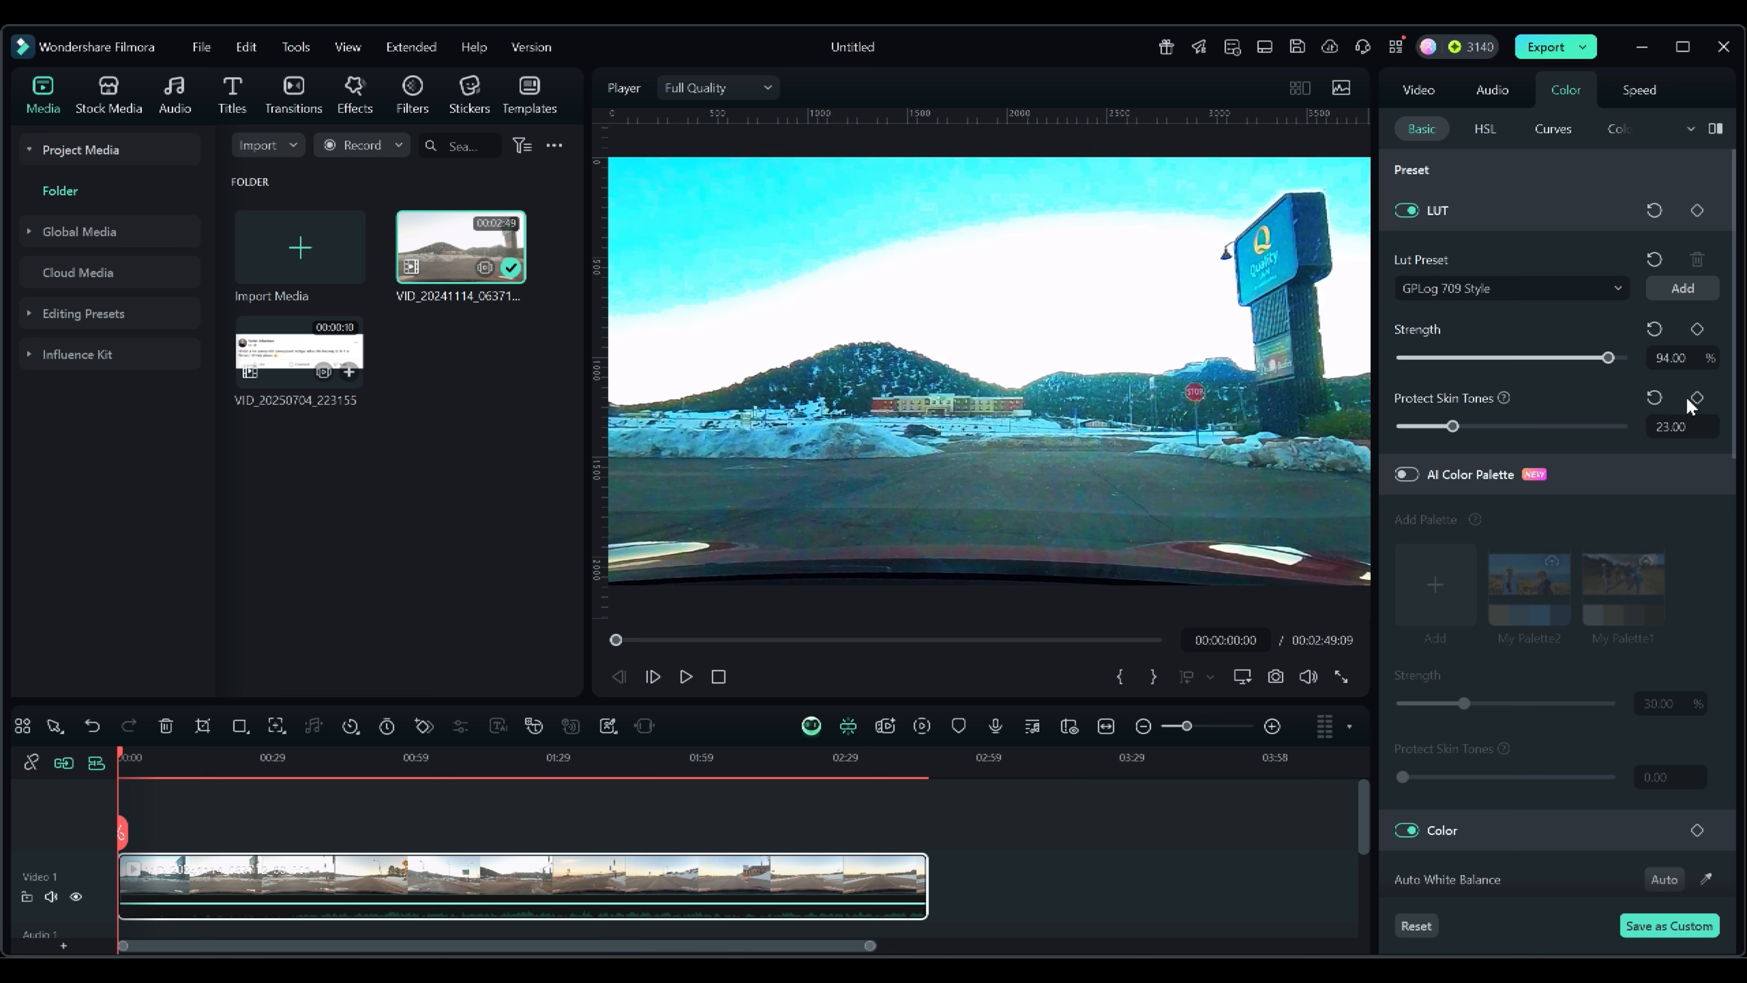
Reset the LUT strength and the whole LUT setting to default.
left_click(1653, 330)
left_click(1654, 210)
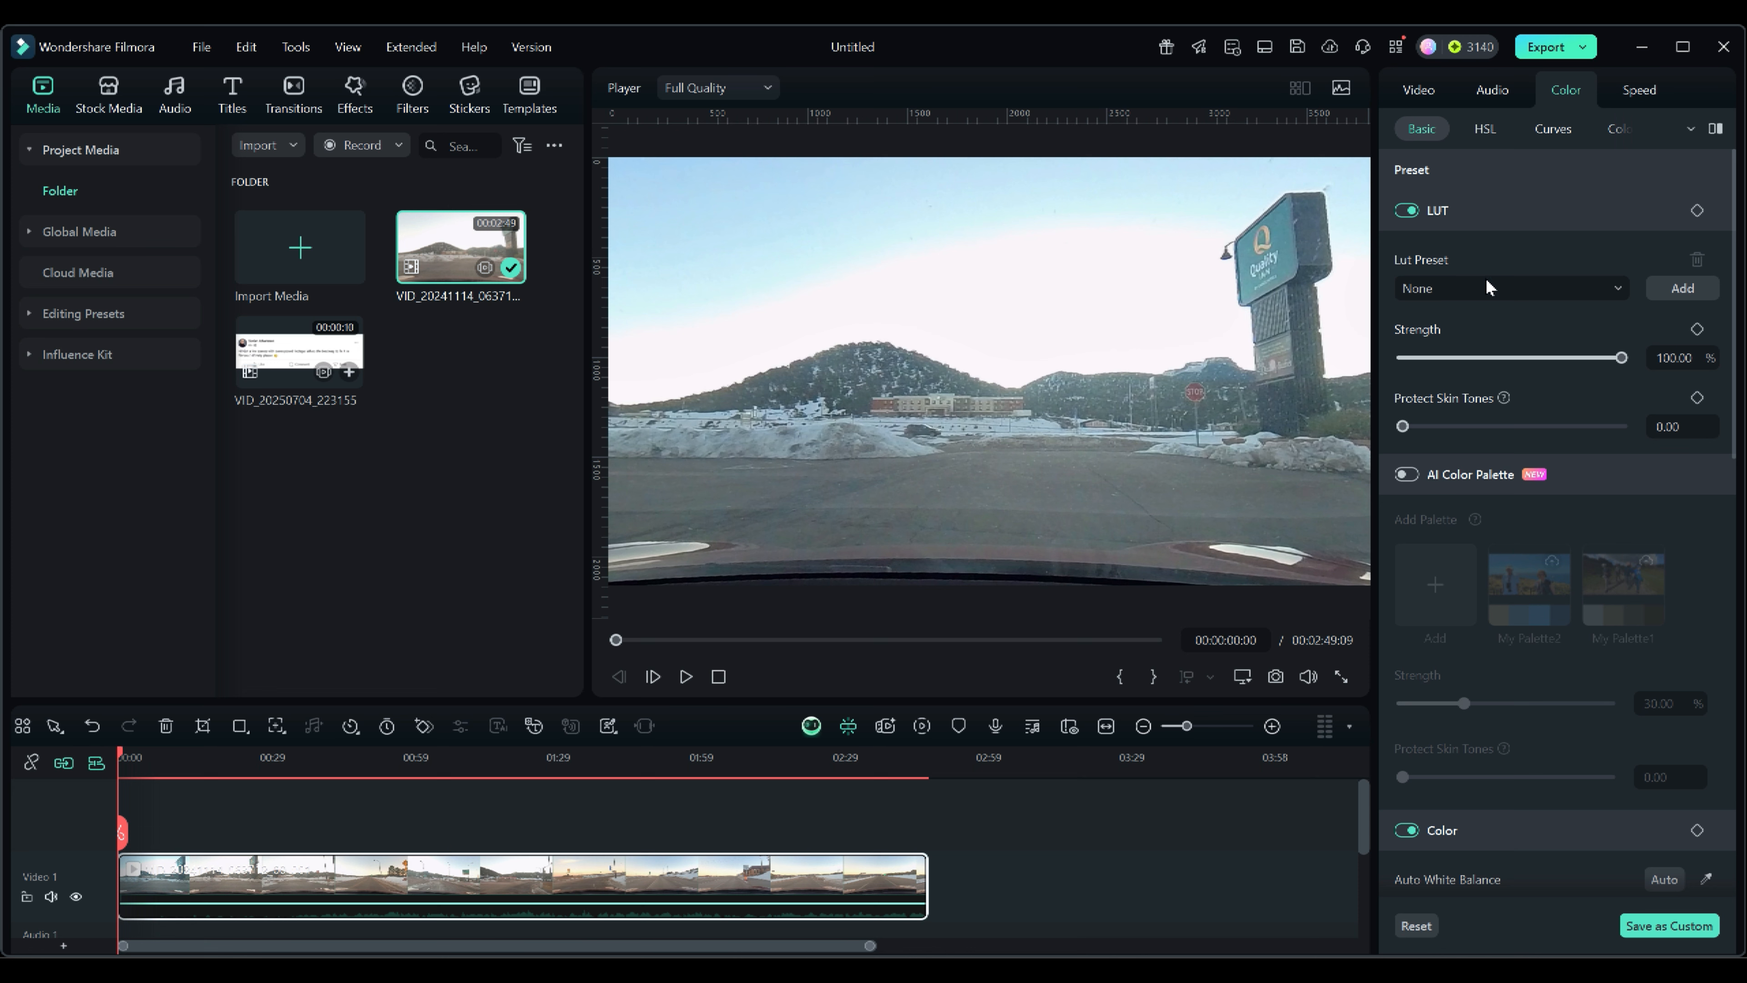
Enable AI Color Palette and apply My Palette2 to the clip.
scroll(1638, 445, "down", 1)
scroll(1638, 444, "down", 4)
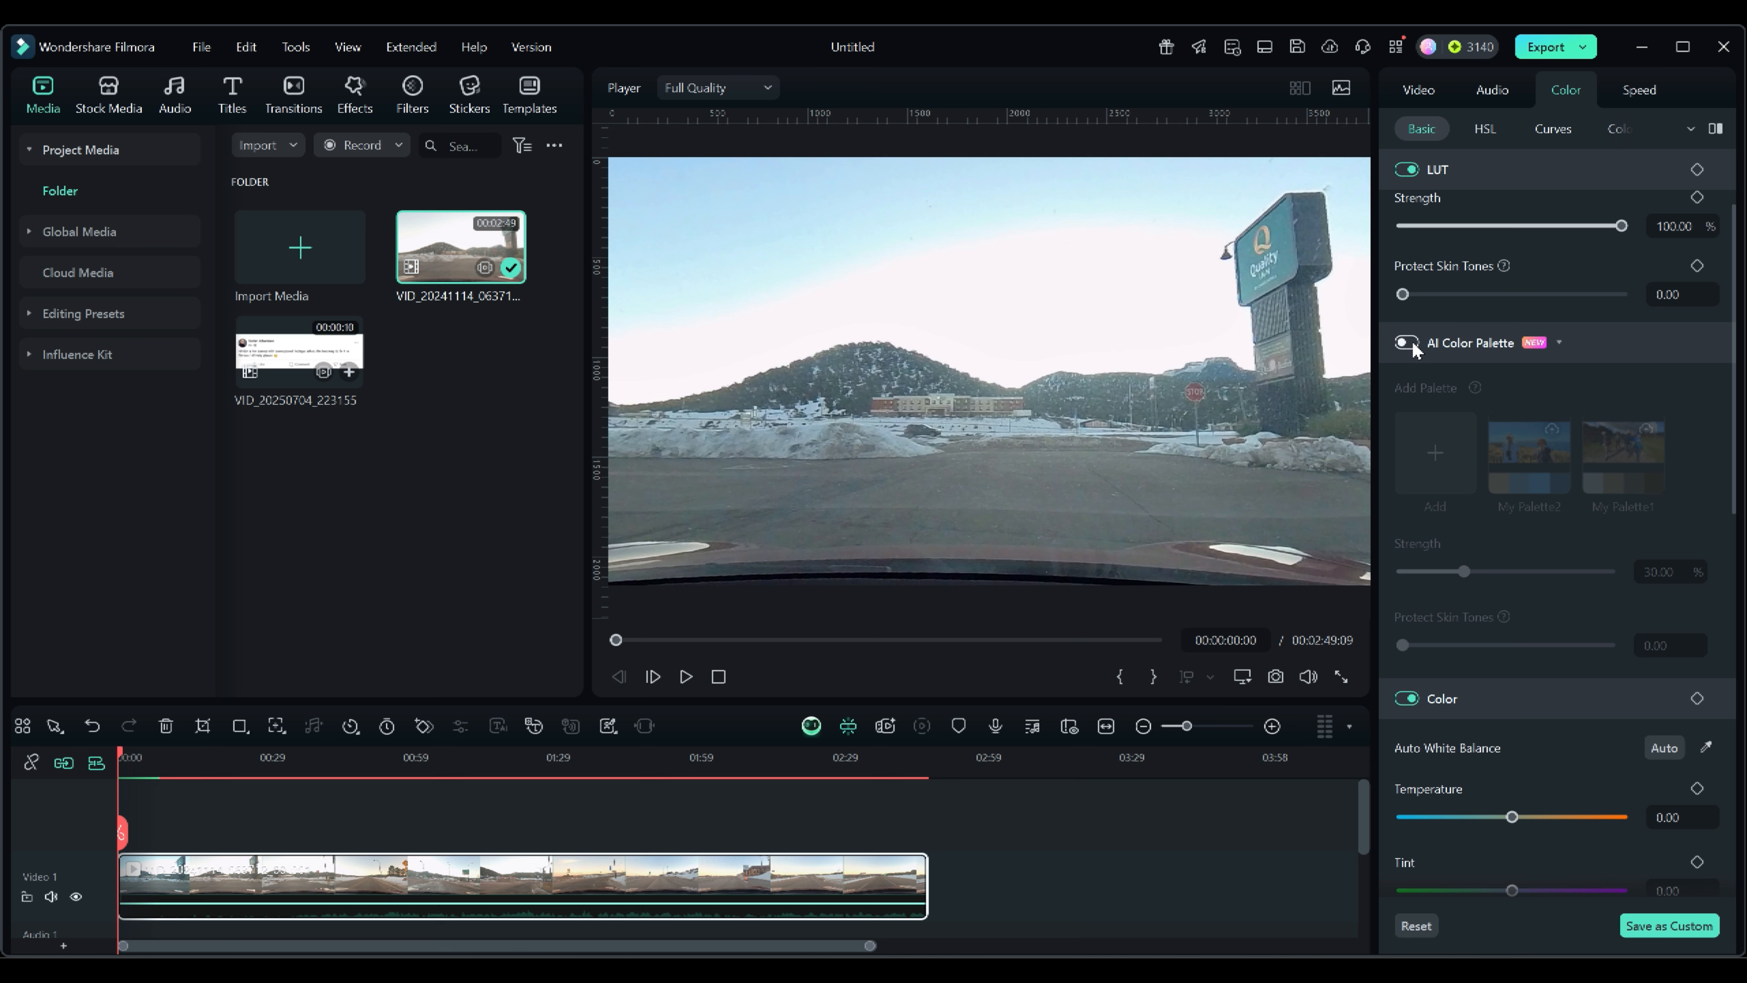
left_click(1407, 343)
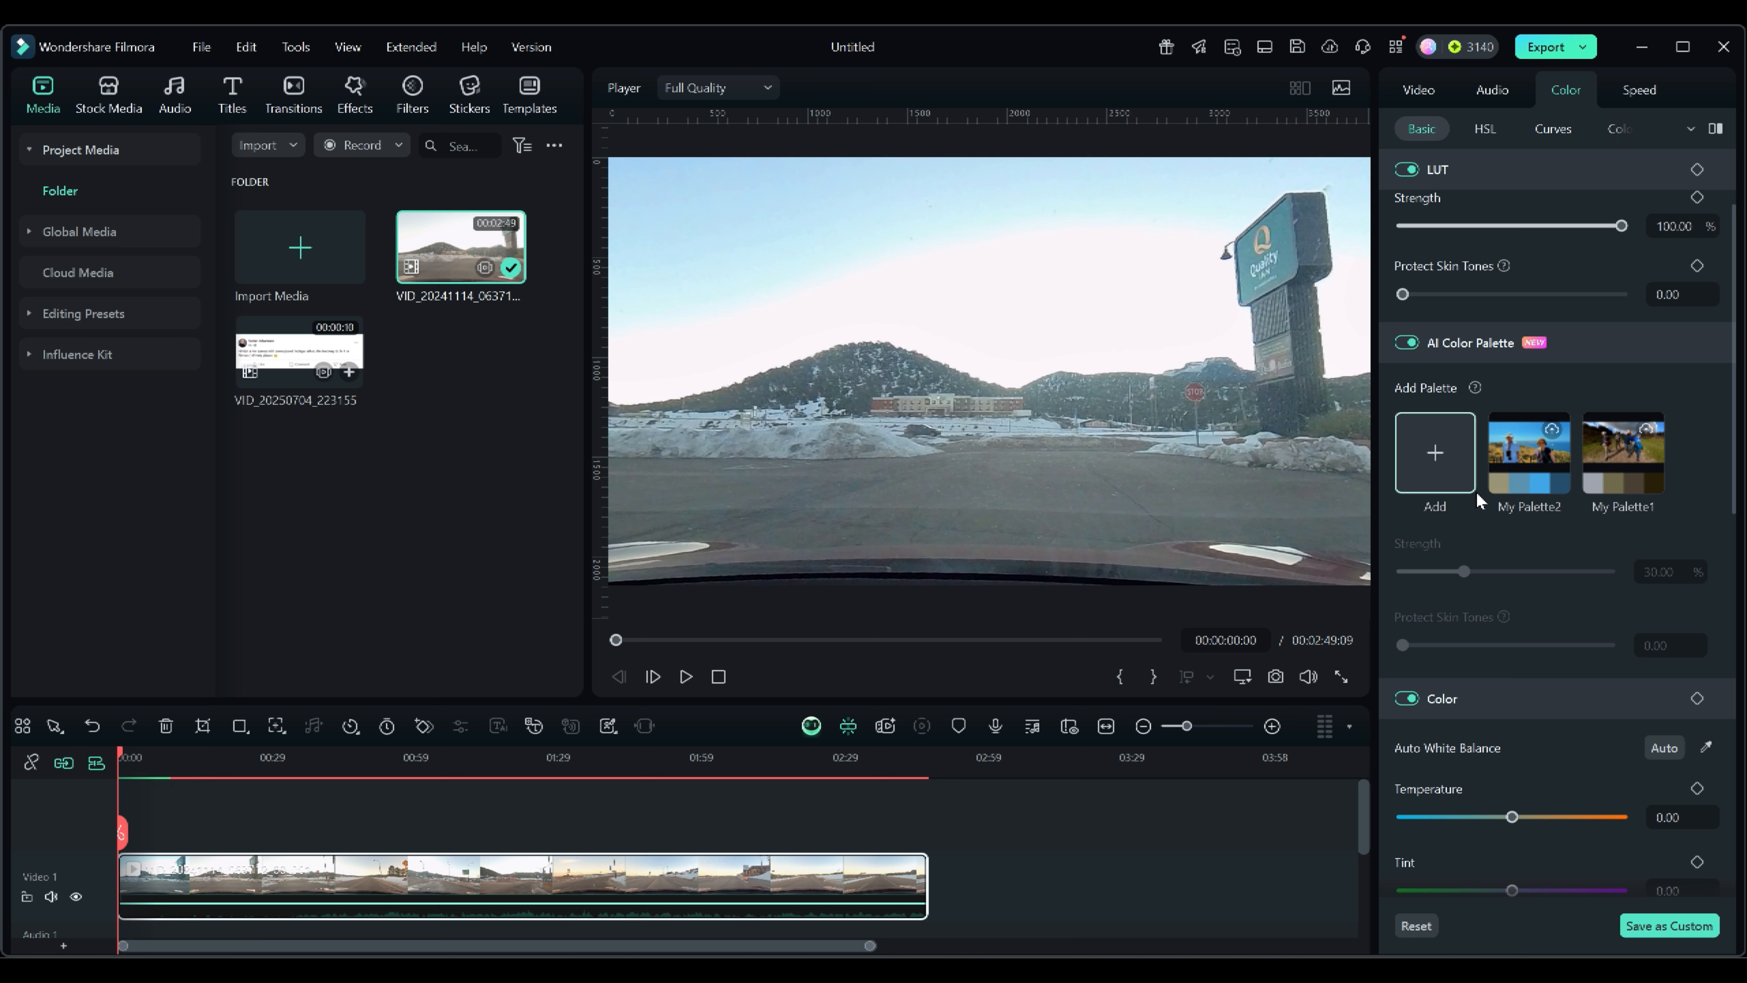
left_click(1532, 459)
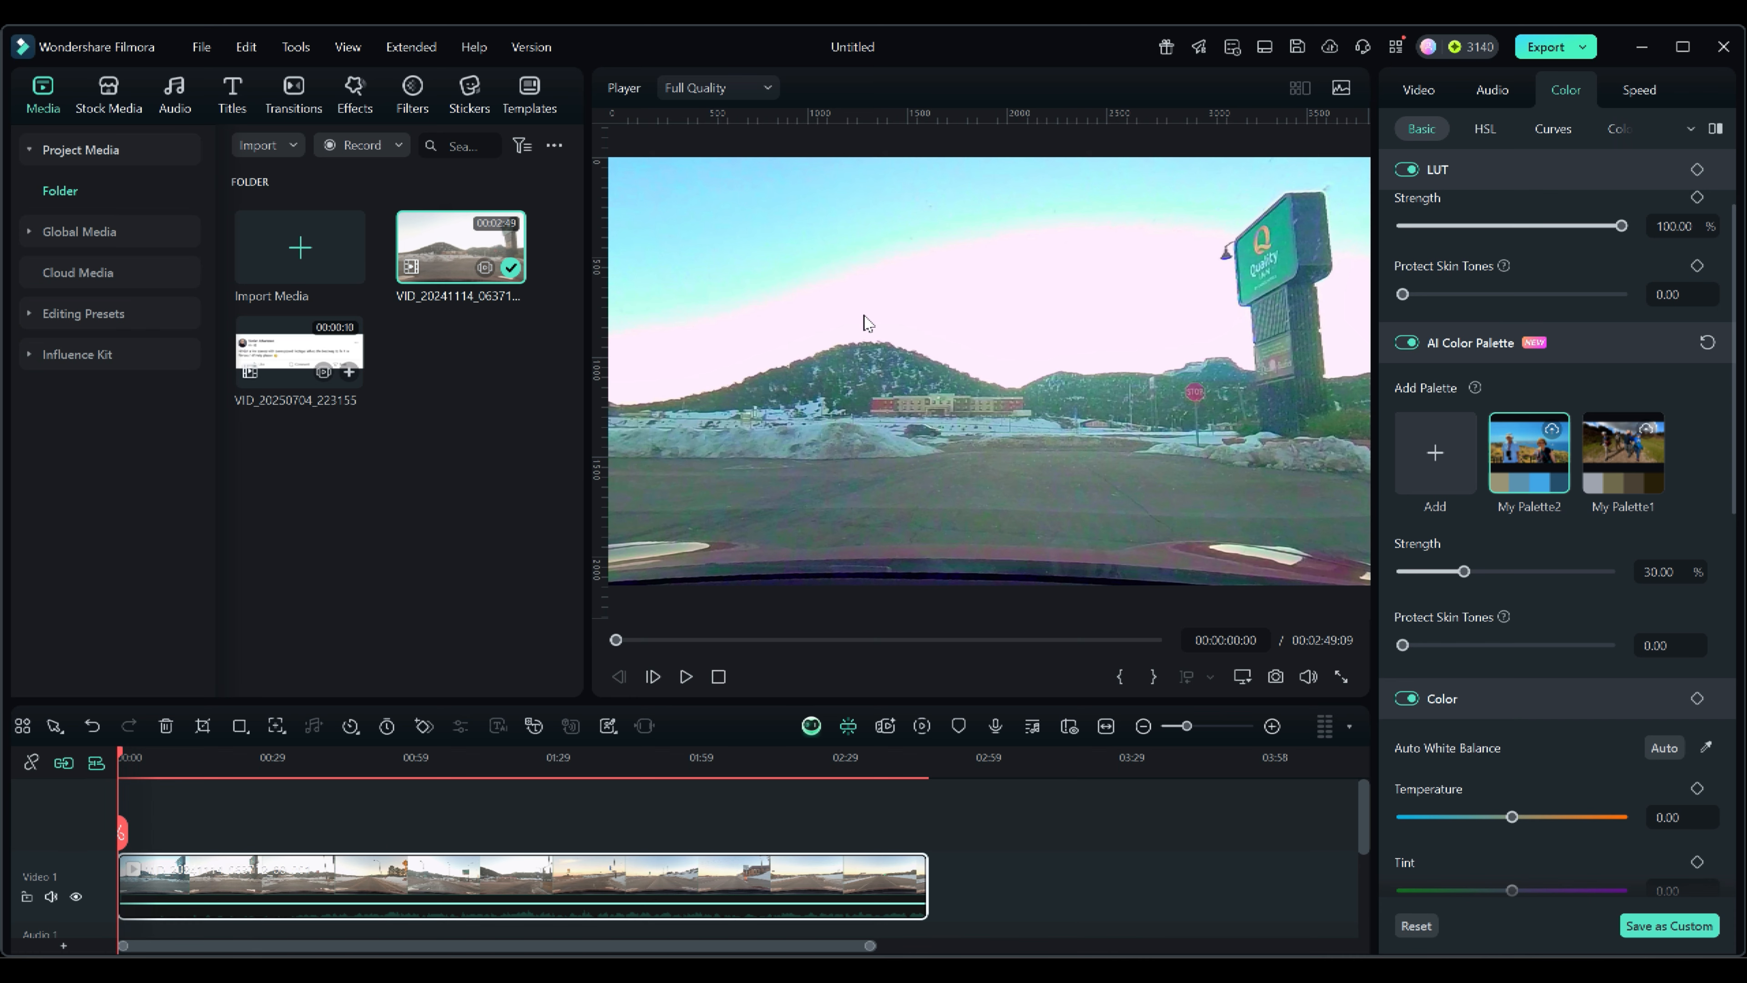
Switch the palette to My Palette1 and back to My Palette2.
mouse_move(619, 639)
left_mouse_down()
mouse_move(812, 646)
mouse_move(614, 642)
left_mouse_up()
left_click(1608, 441)
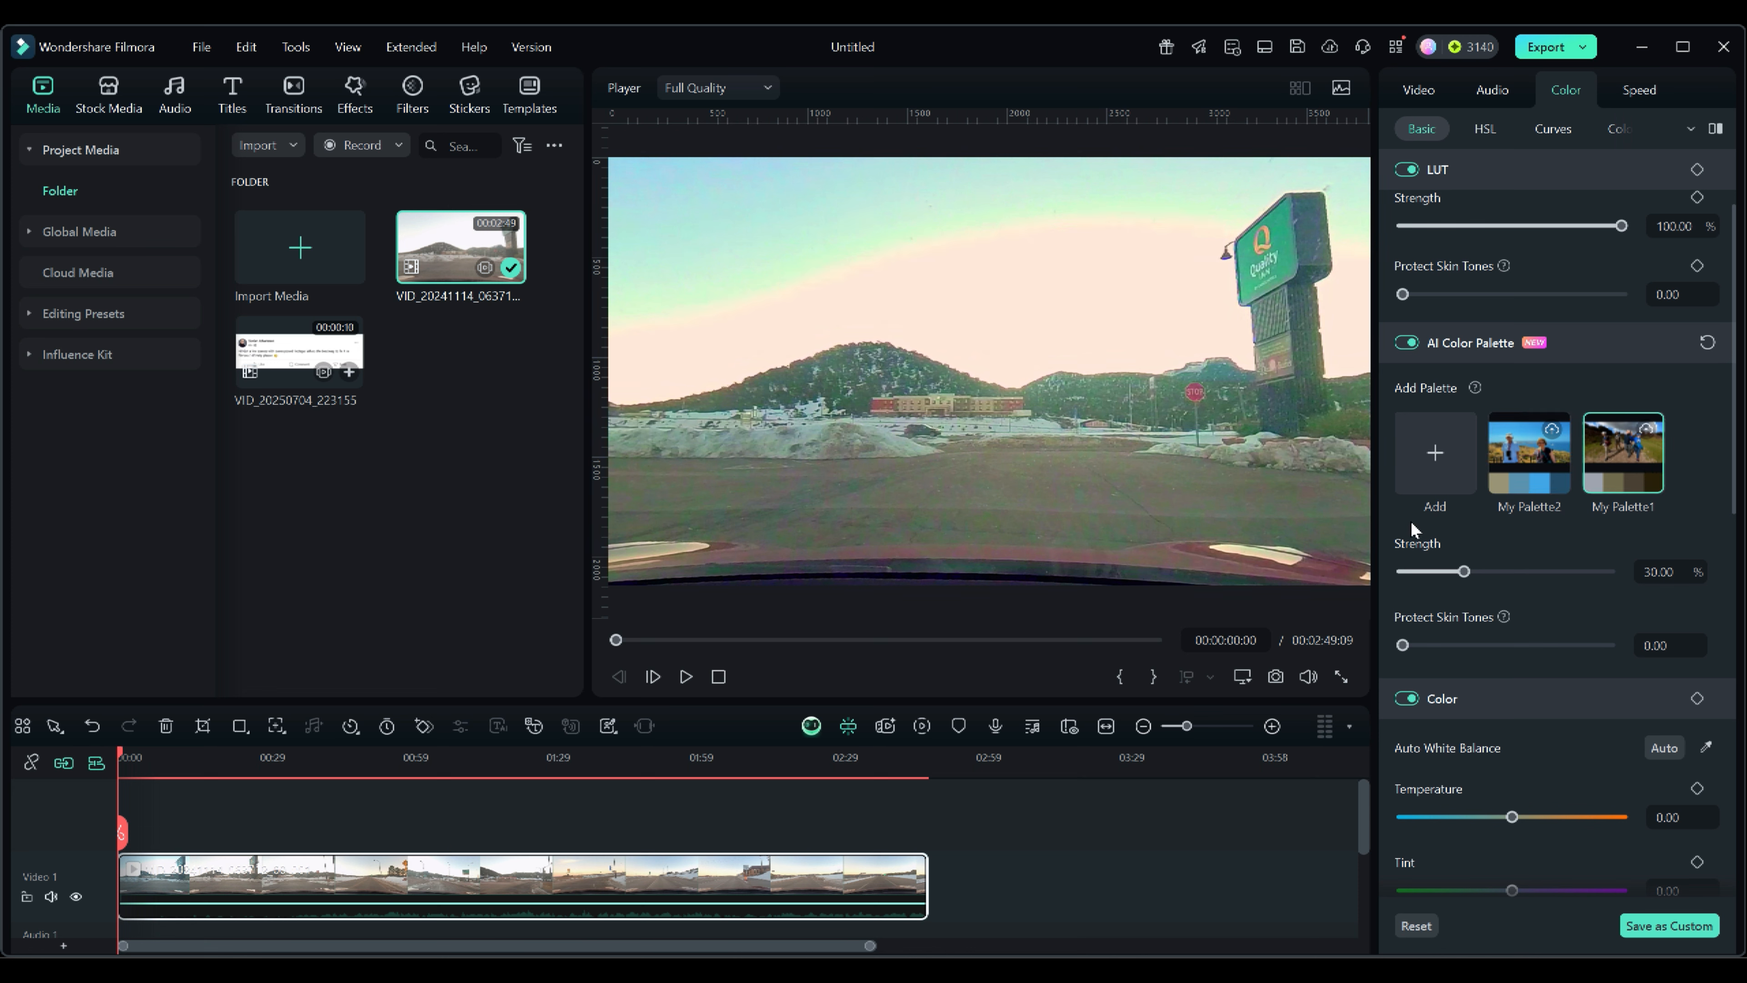
mouse_move(1608, 490)
left_click(1529, 452)
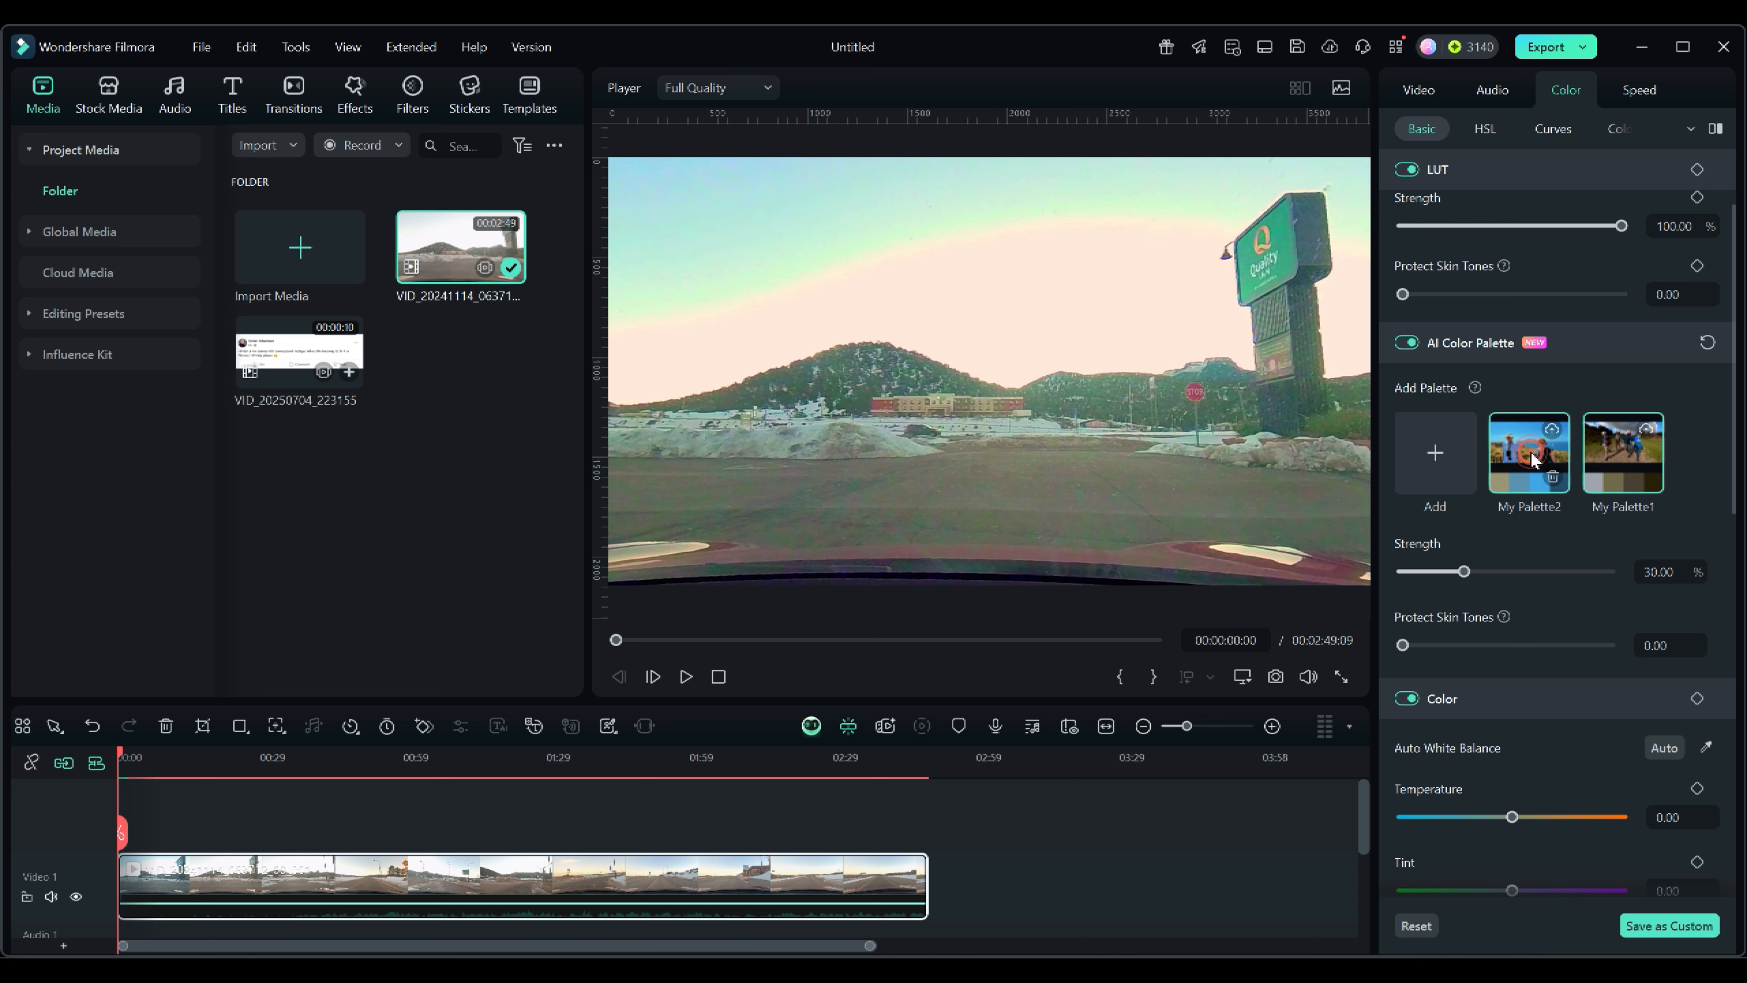
Lower the palette strength to 10 and turn AI Color Palette off.
left_click_drag(1463, 571, 1422, 573)
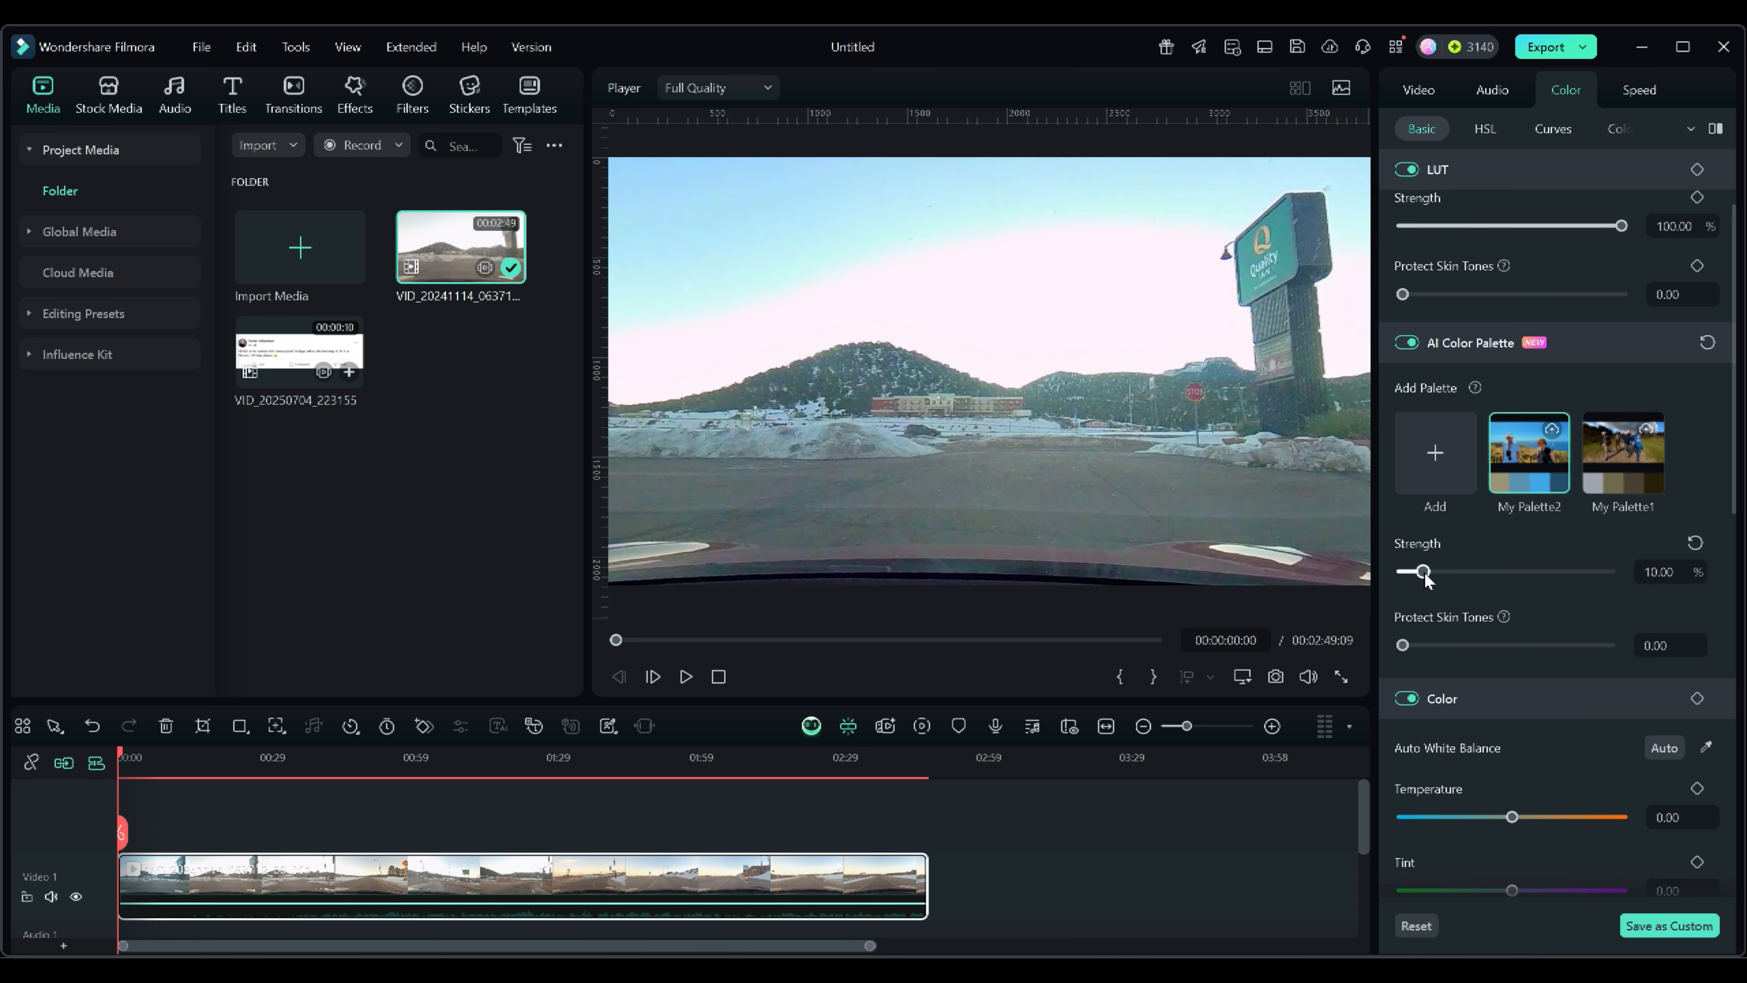
left_click(1407, 342)
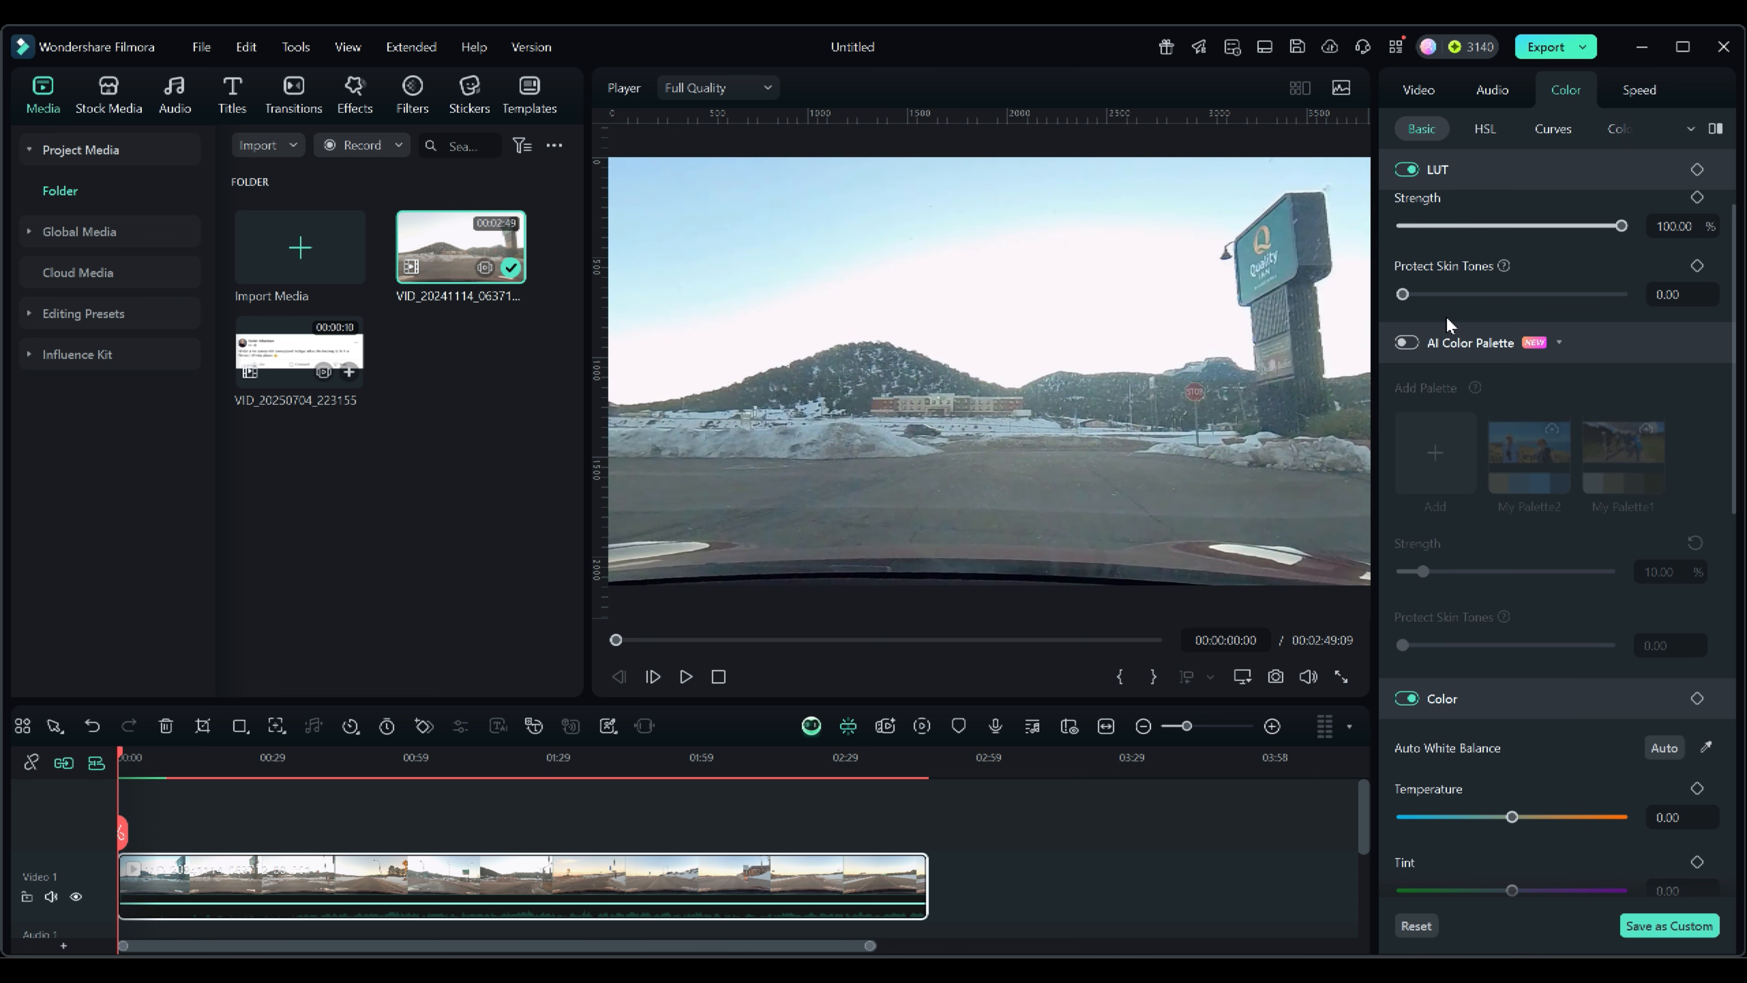
Browse the Color, Light and Adjust settings in the basic color panel.
left_click(1560, 342)
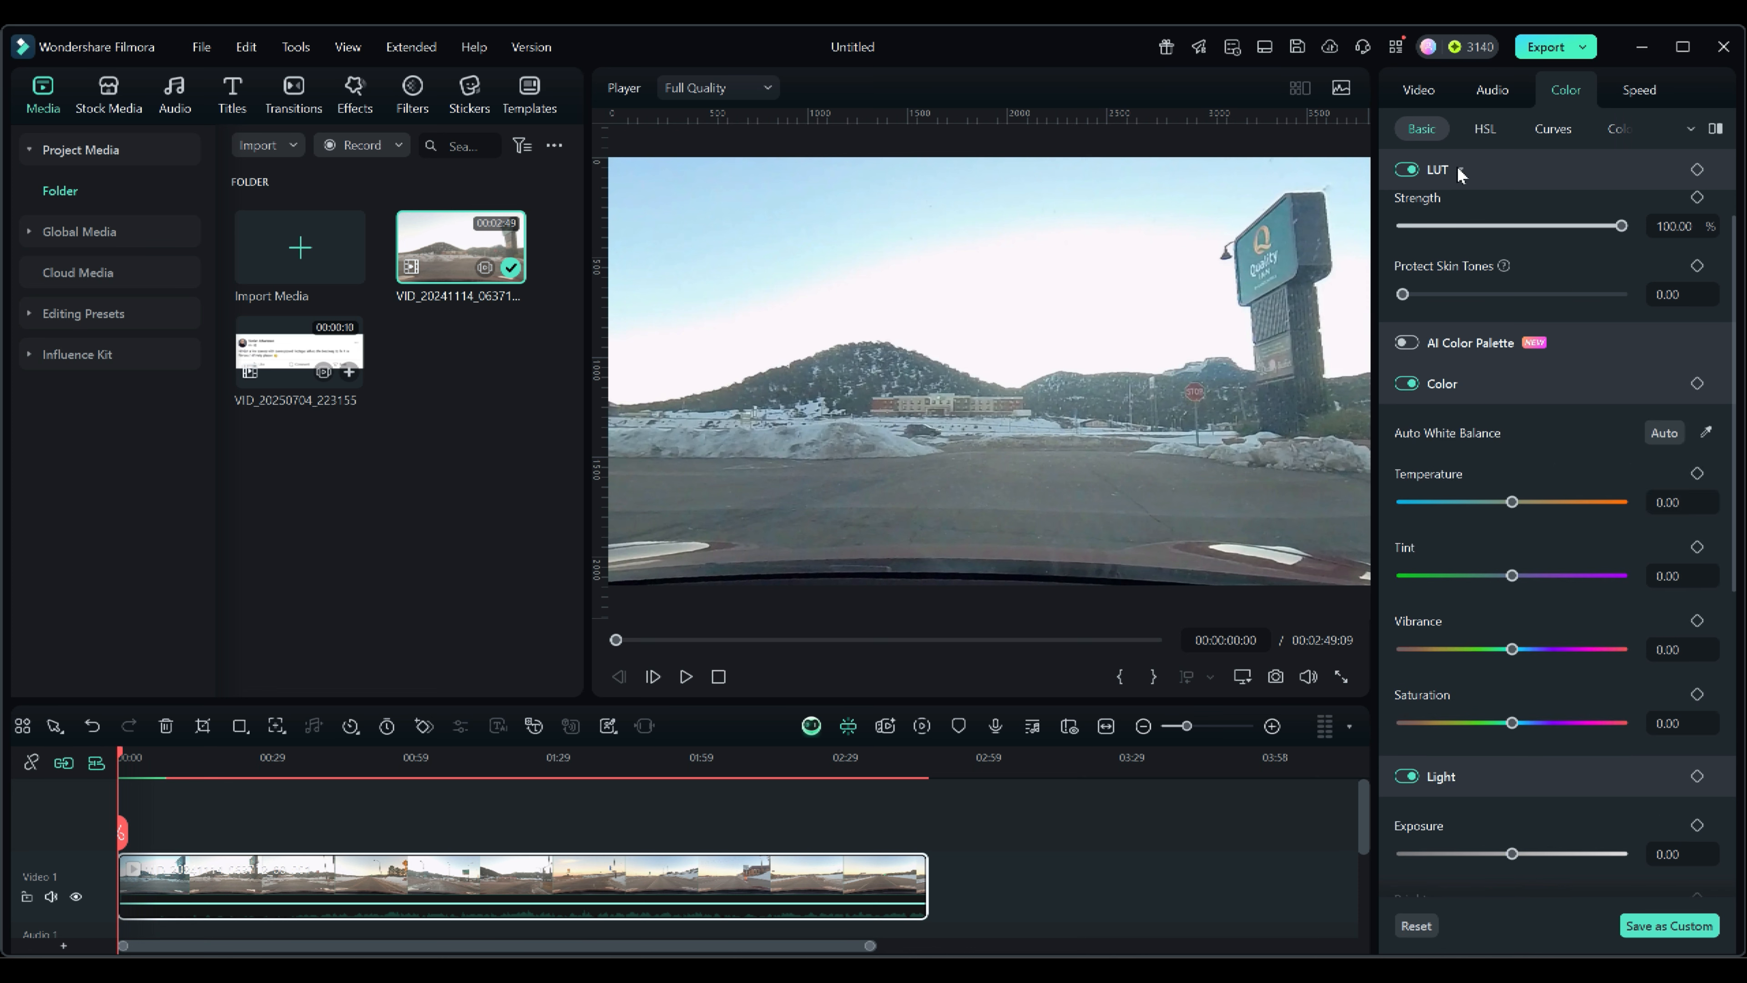
scroll(1462, 169, "down", 3)
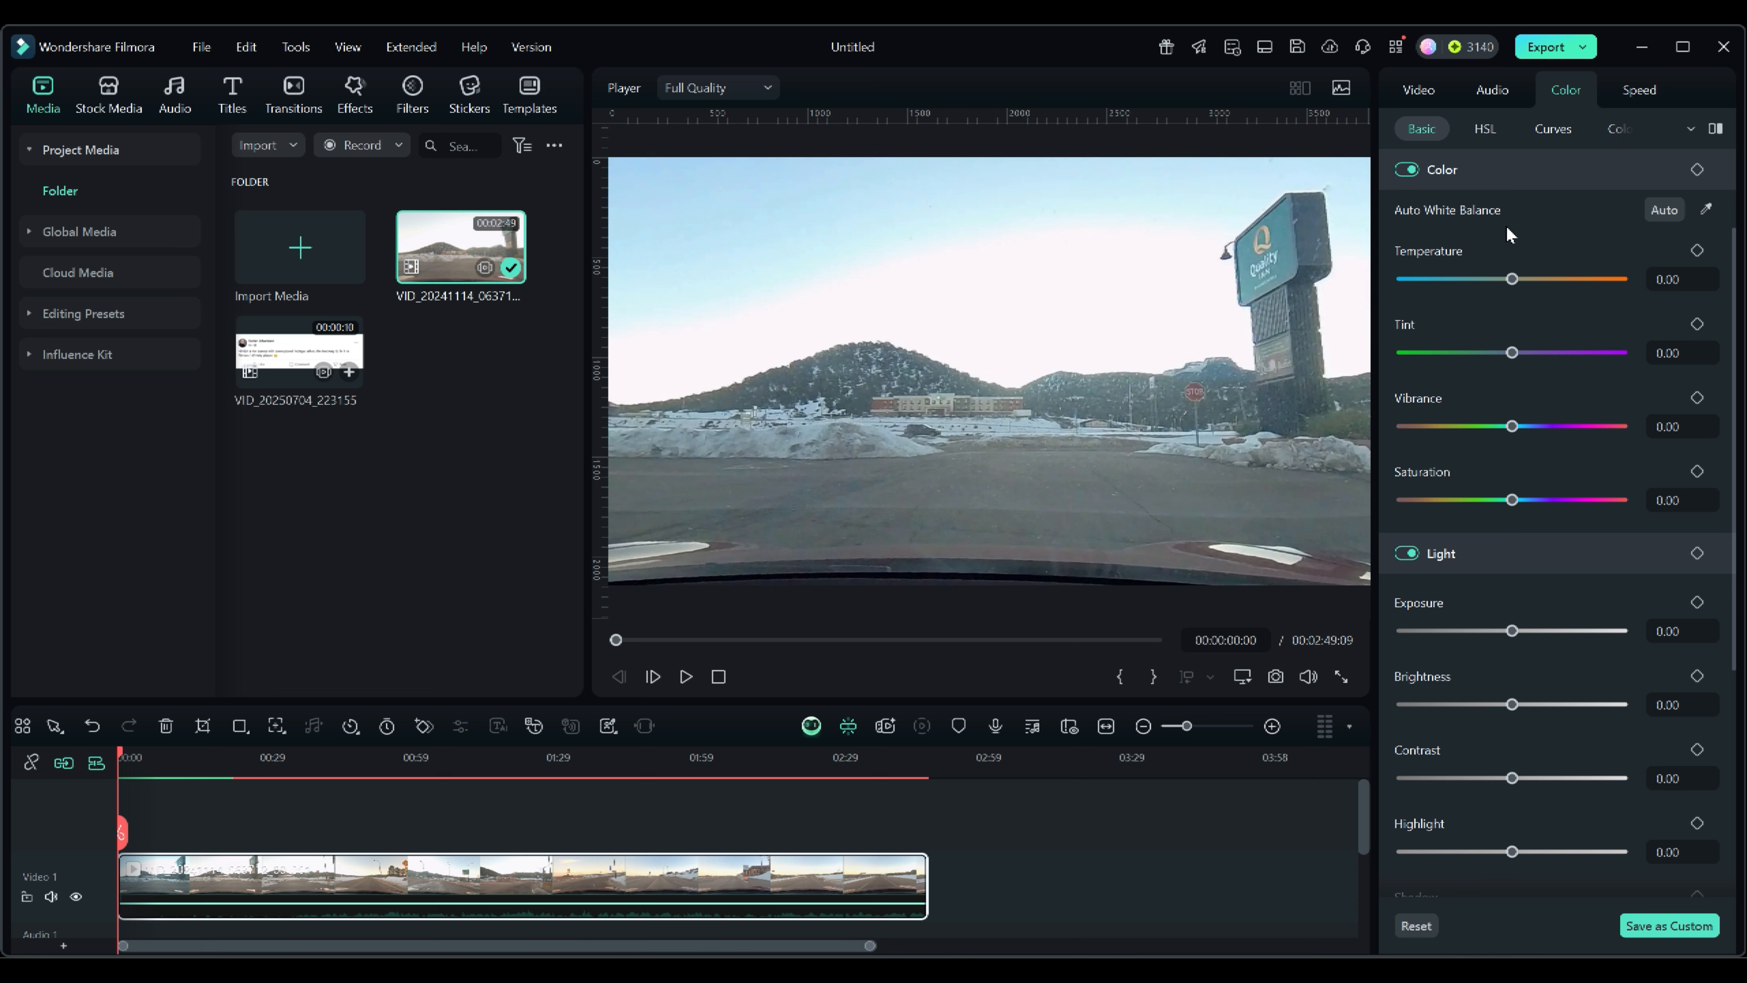
scroll(1470, 347, "down", 4)
scroll(1500, 815, "down", 2)
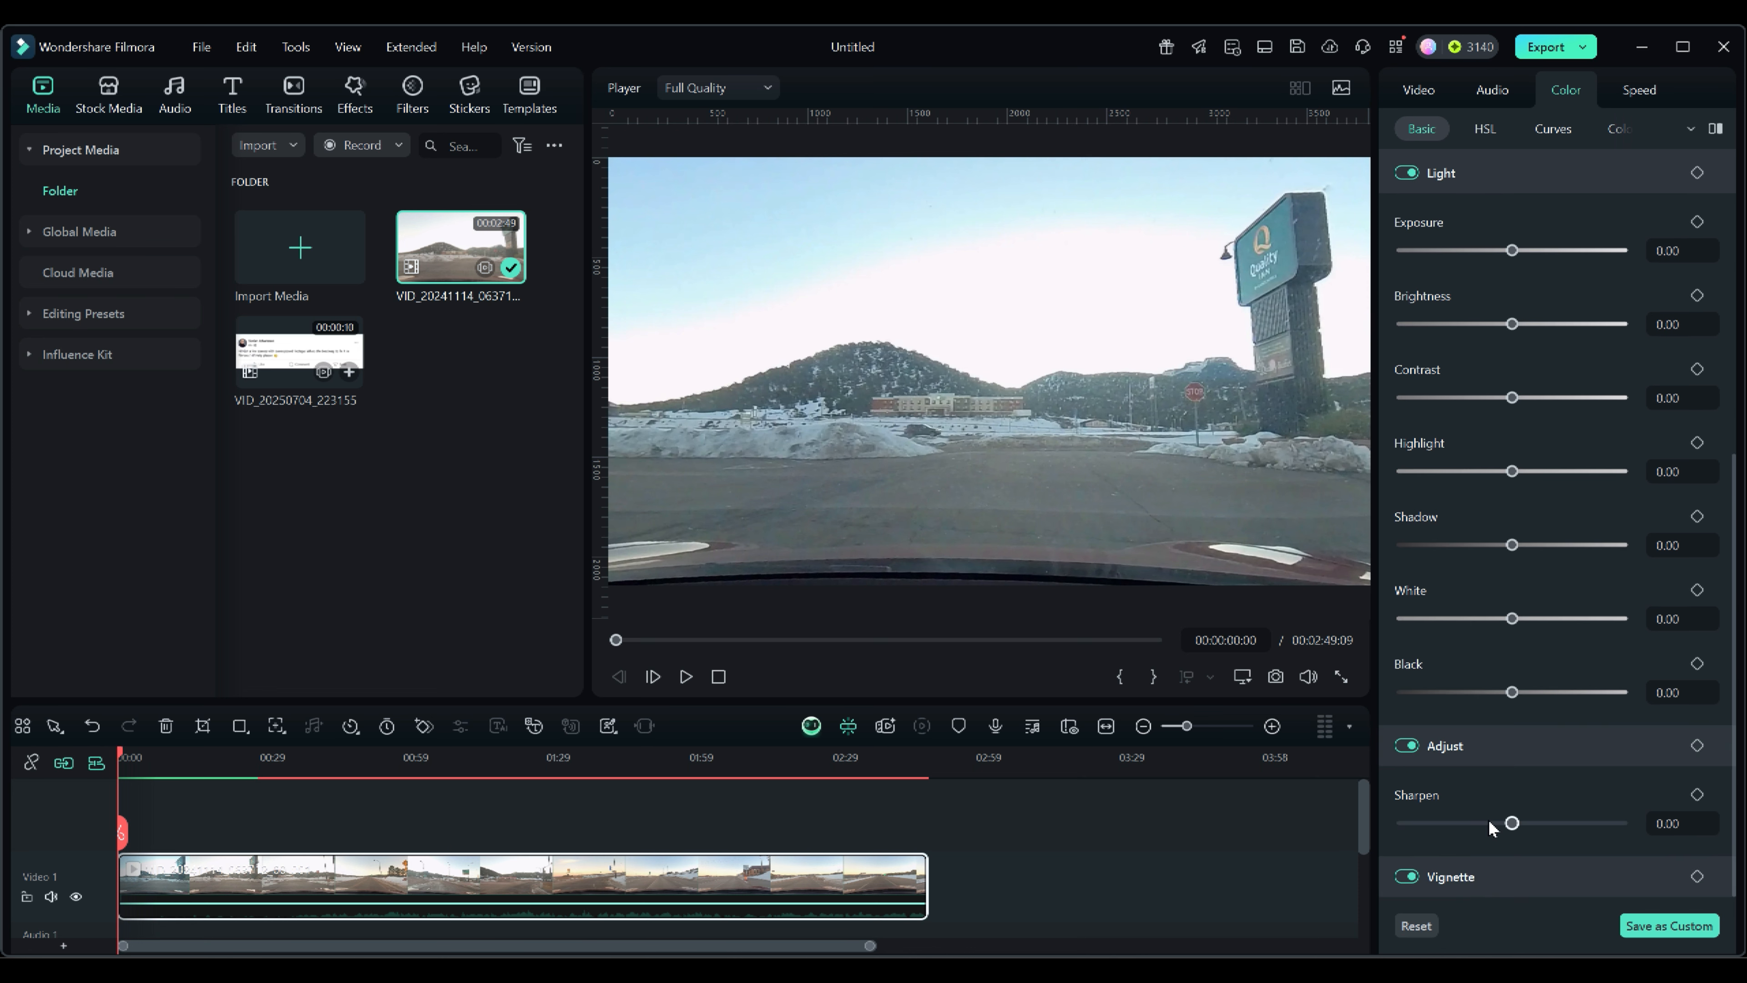
scroll(1499, 826, "up", 10)
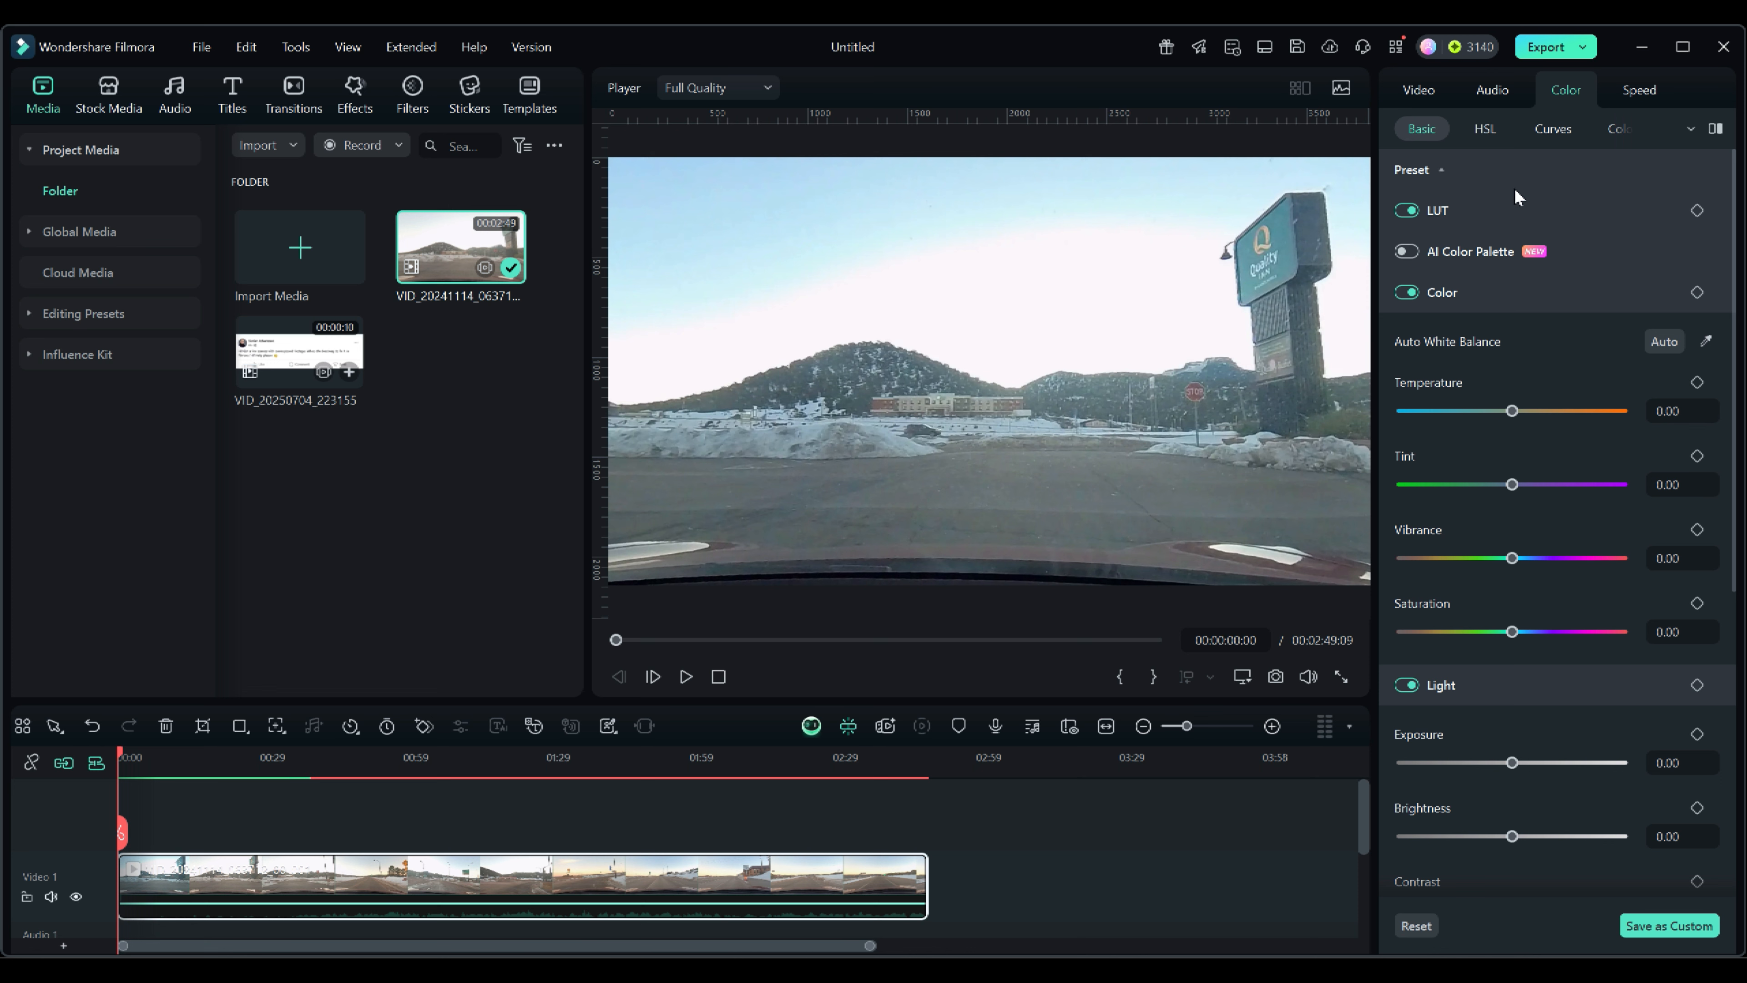
Try Auto Enhance on the clip with an amount of 42, then switch it off.
left_click(1418, 88)
scroll(1497, 544, "down", 9)
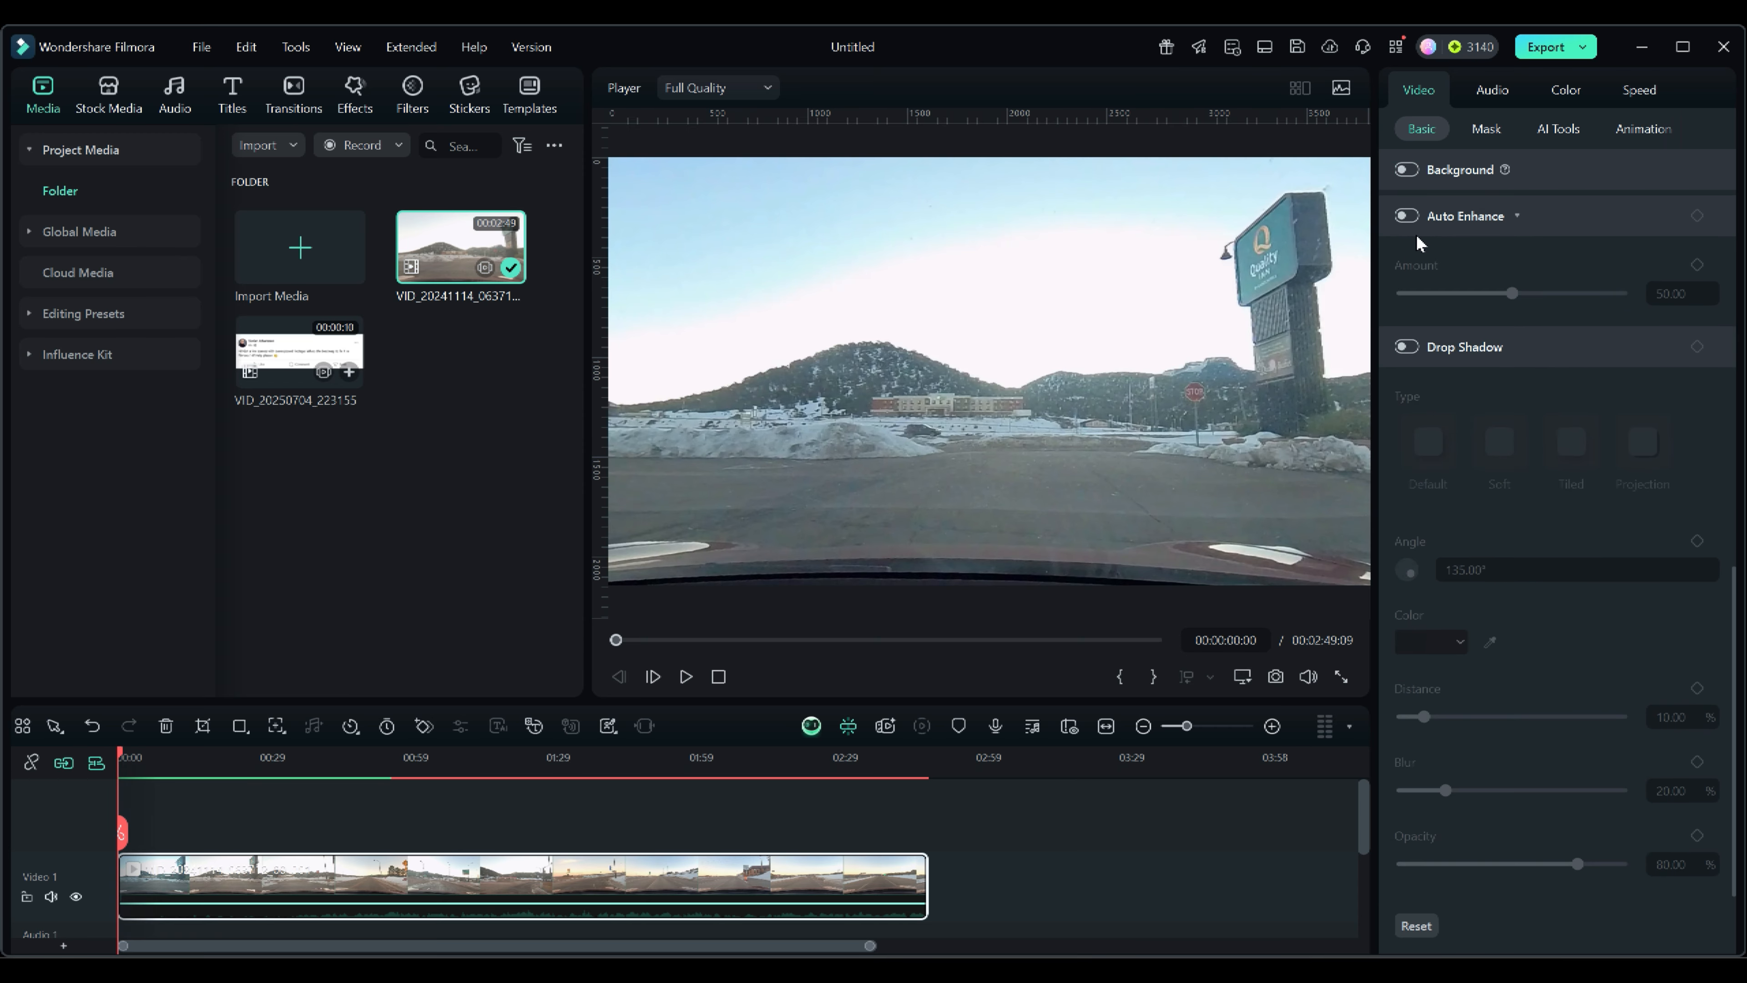
left_click(1410, 217)
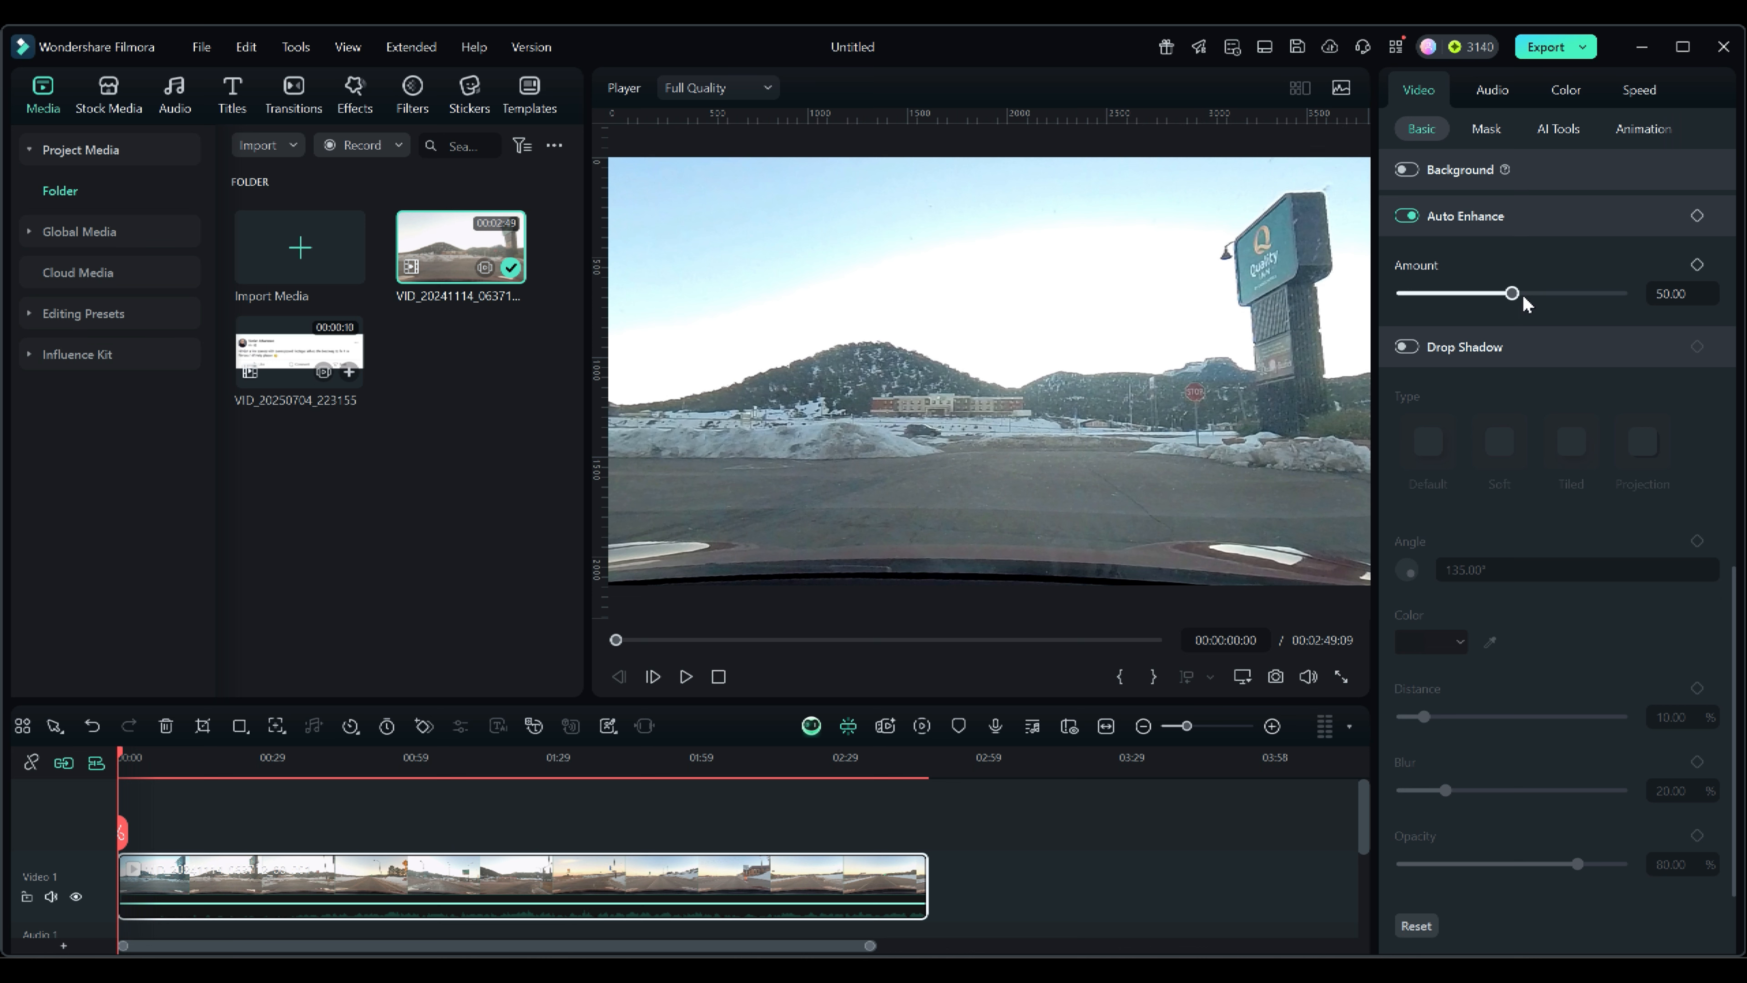
mouse_move(1515, 296)
left_mouse_down()
mouse_move(1599, 295)
mouse_move(1494, 296)
left_mouse_up()
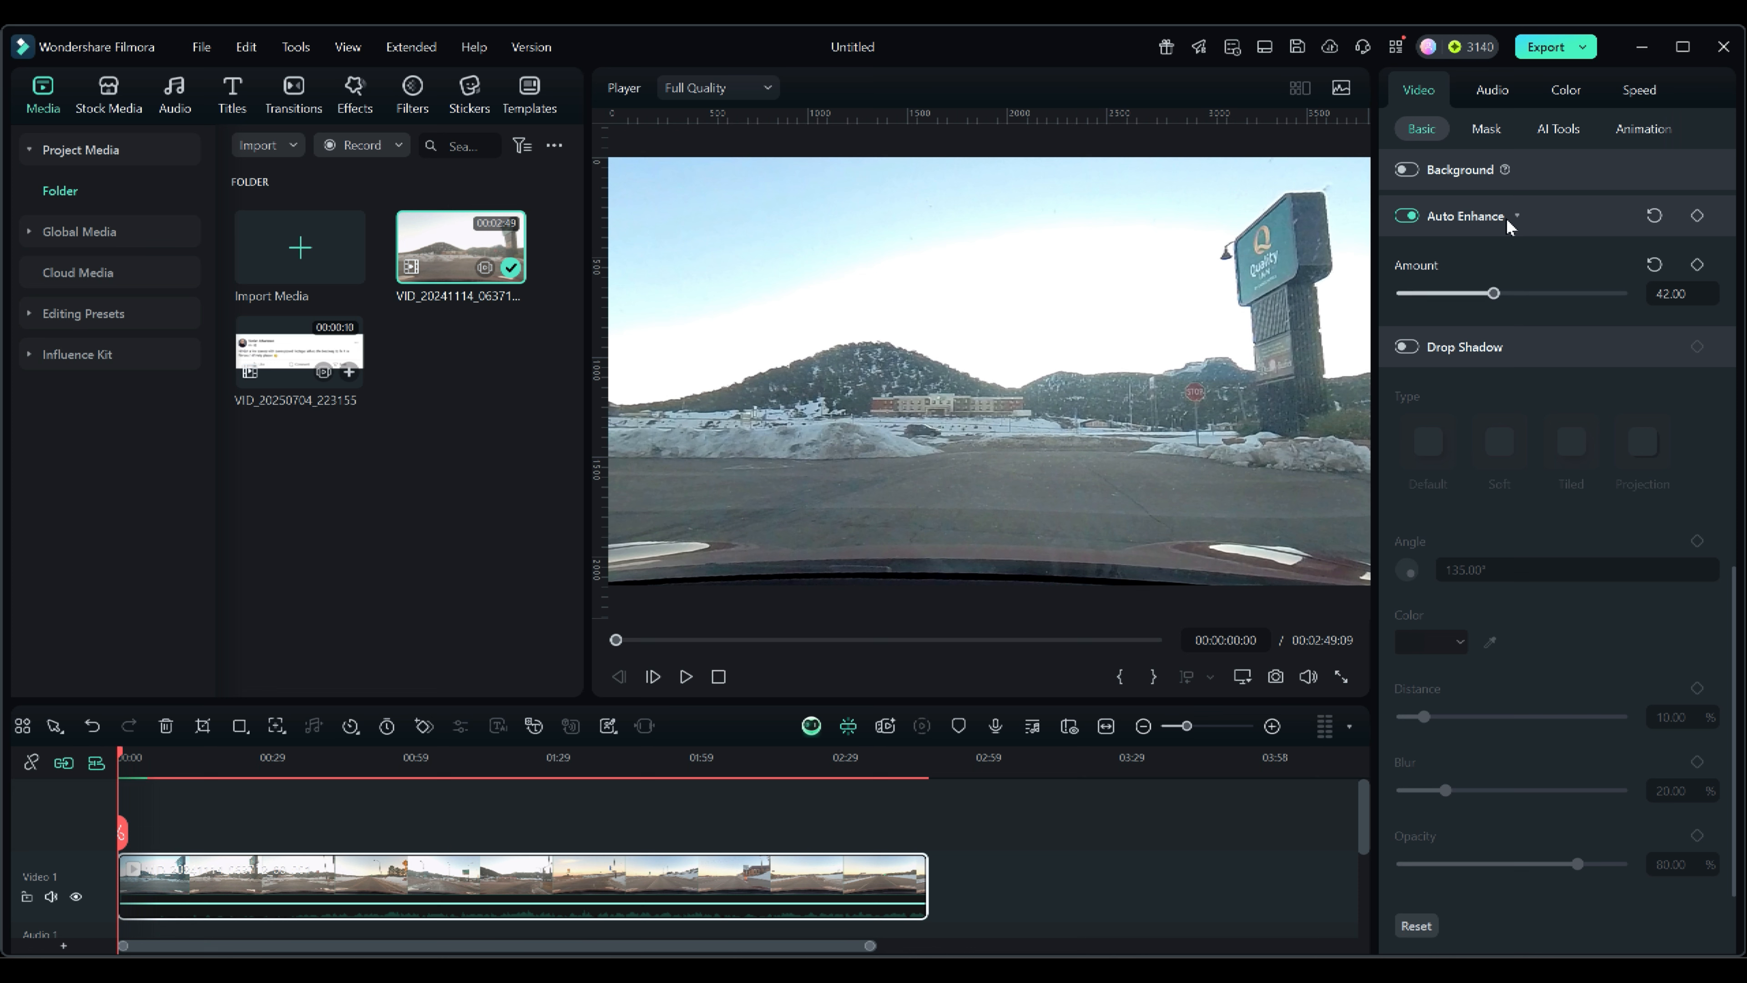
left_click(1406, 216)
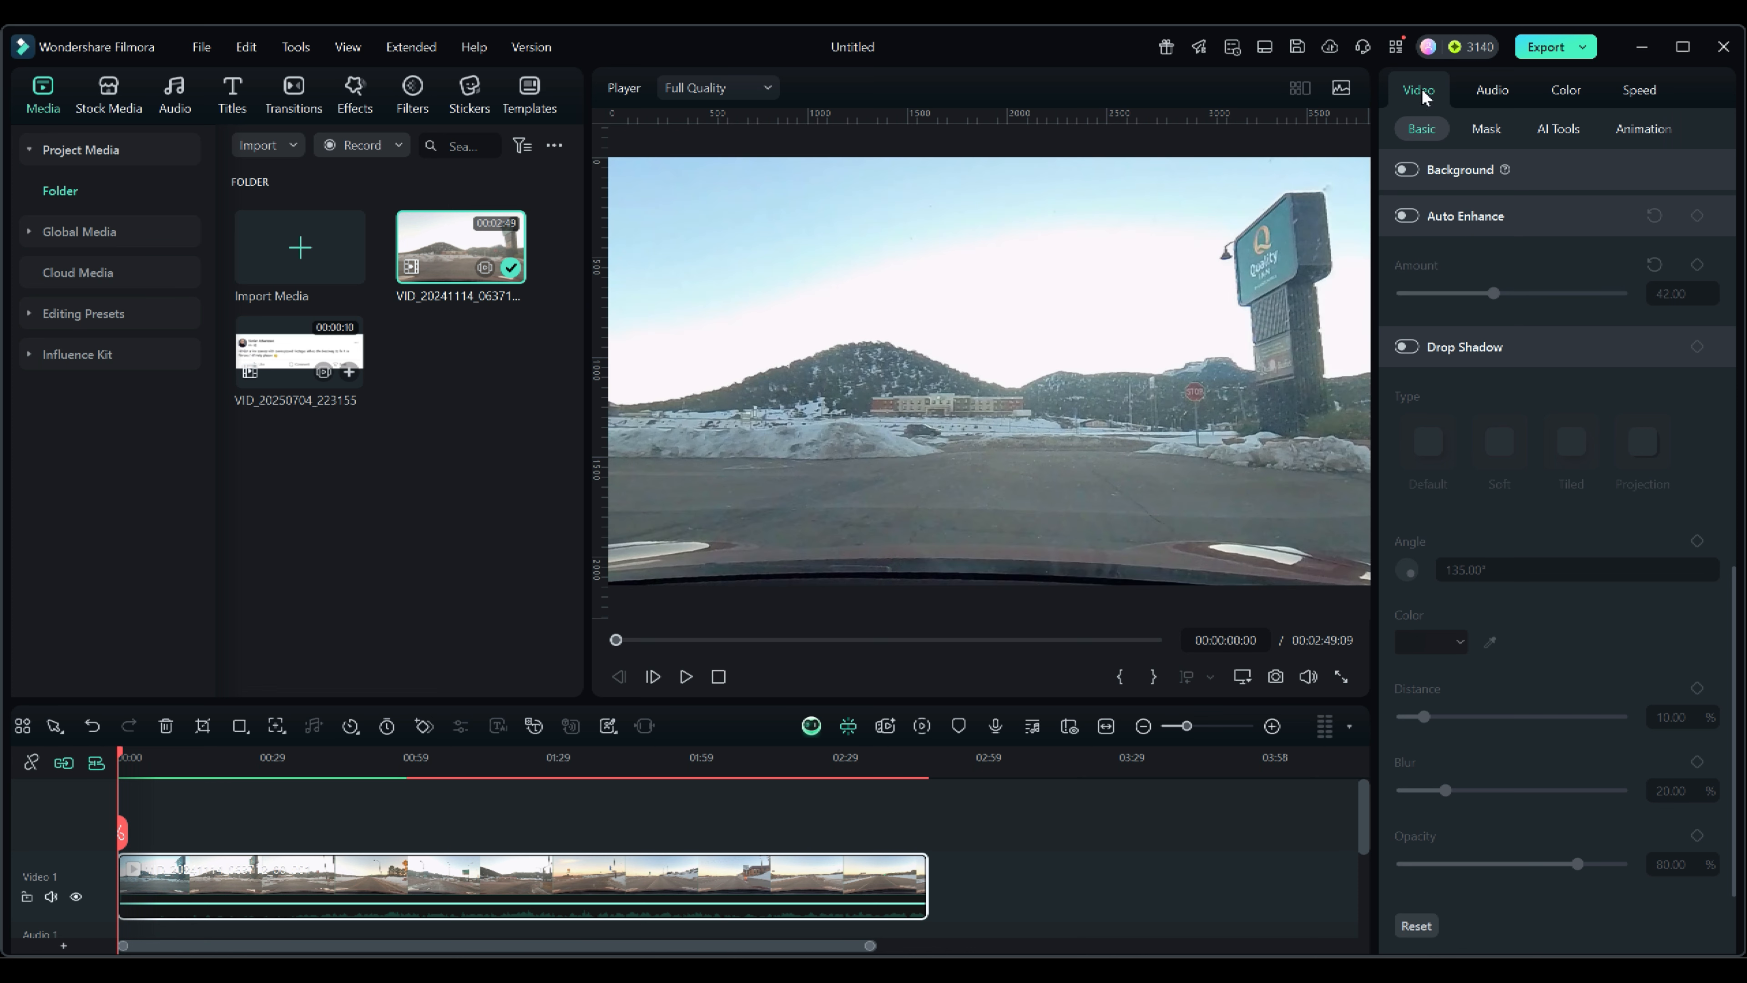
Return to the Color settings and widen the properties panel.
left_click(1575, 95)
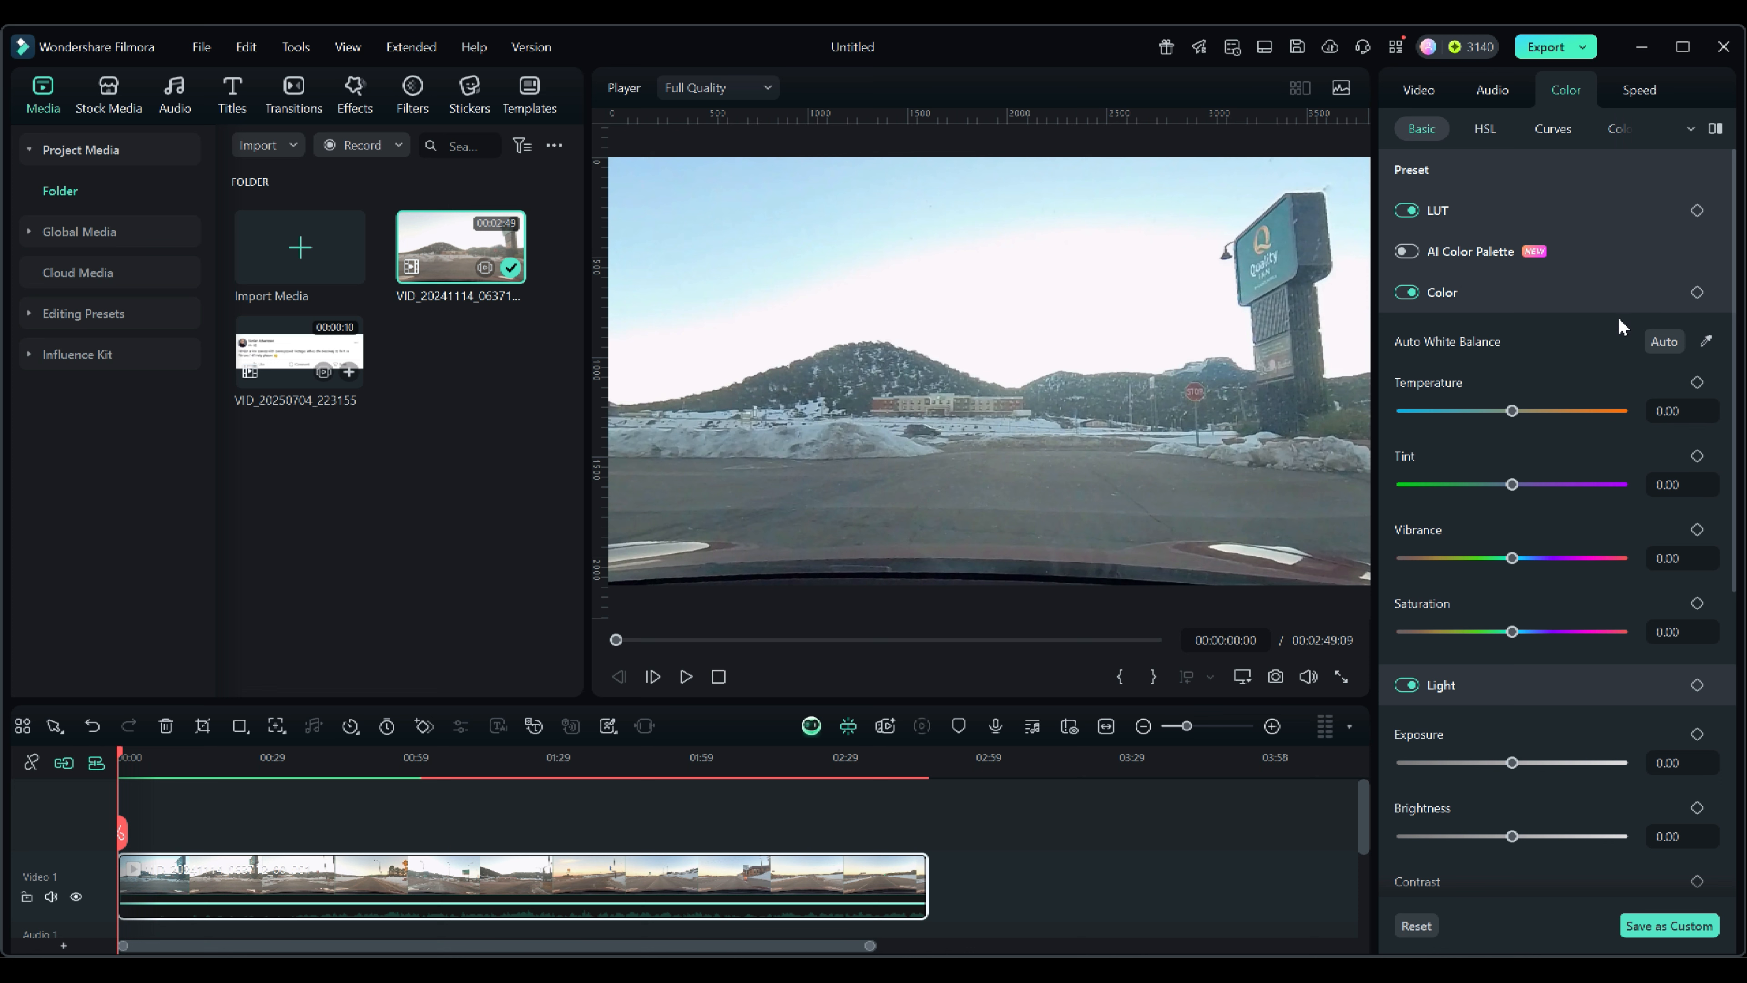
scroll(1618, 326, "down", 1)
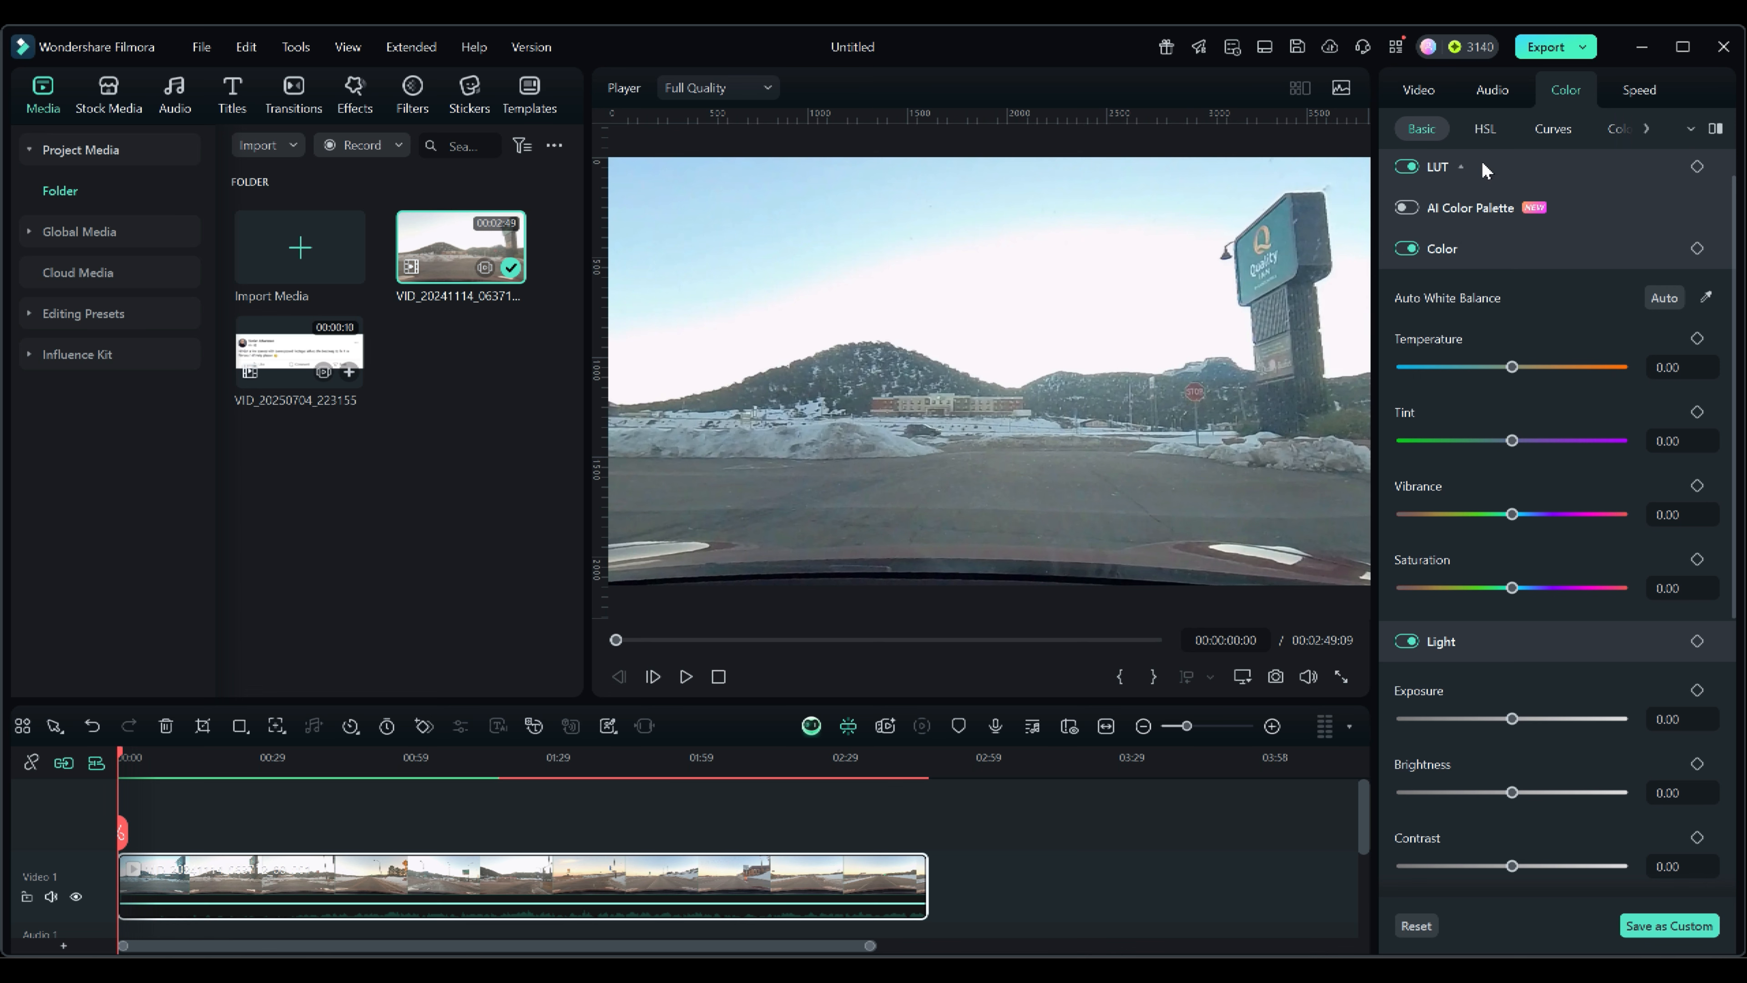
left_click_drag(1373, 187, 1197, 210)
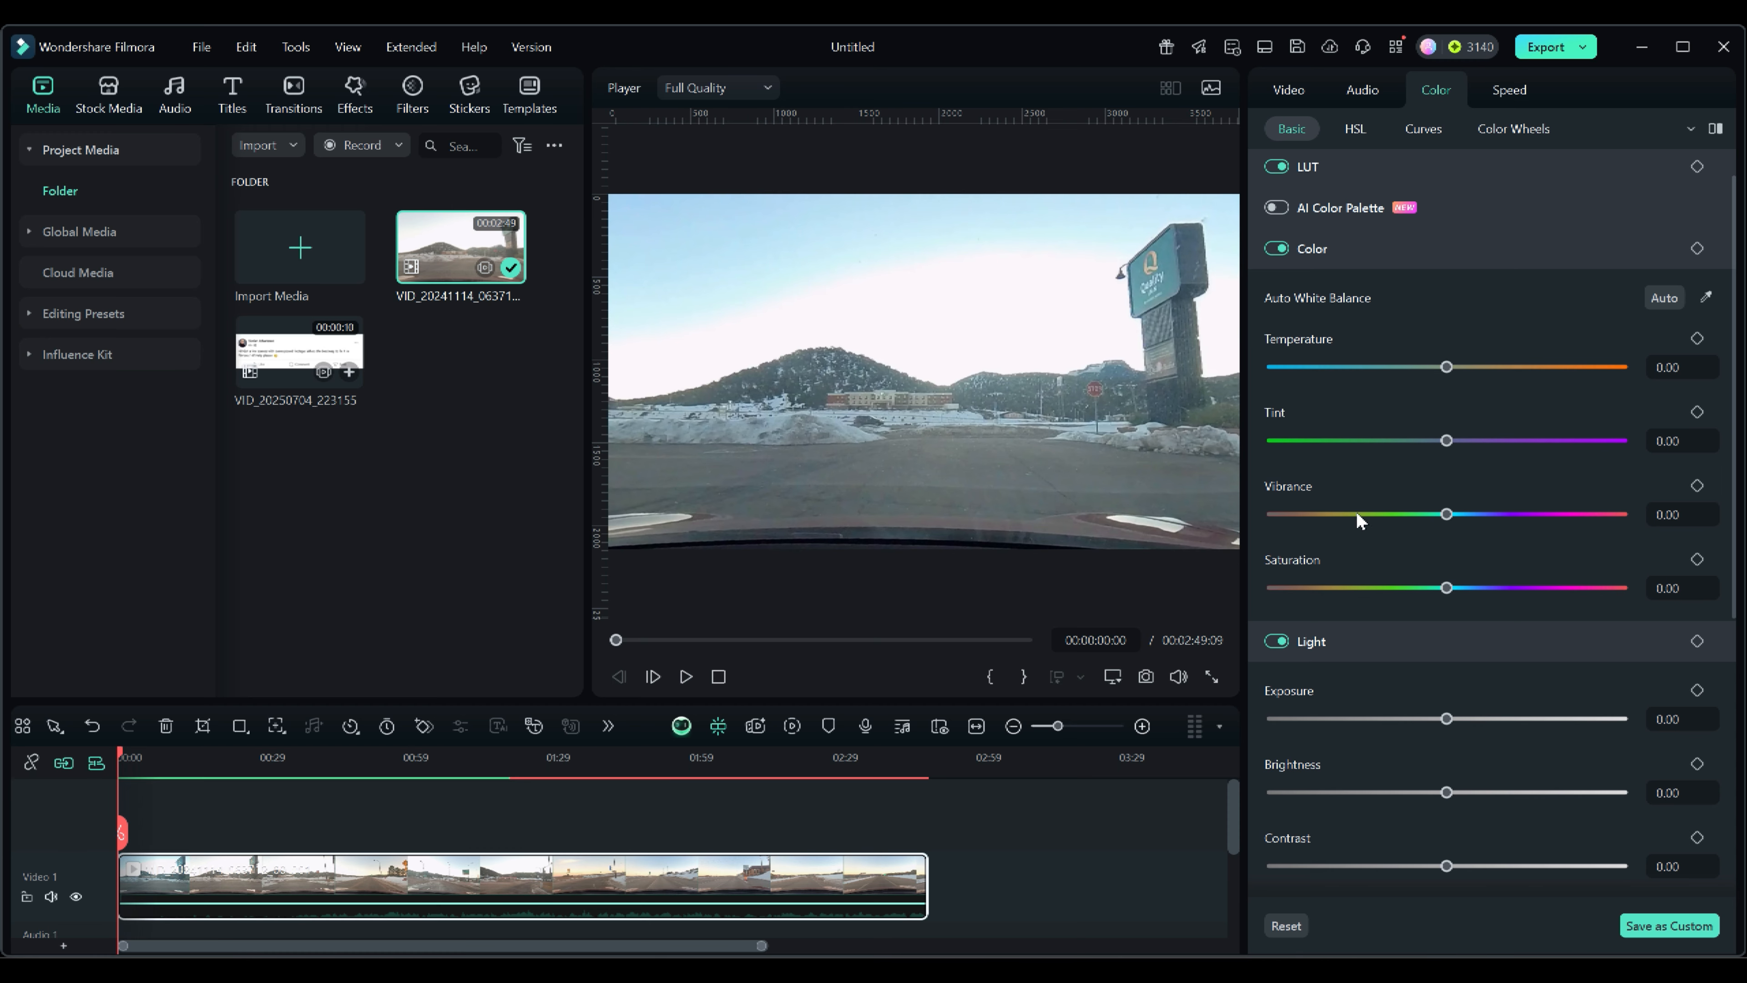
Scroll through the Color and Light sliders, then open the HSL color controls.
scroll(1358, 519, "down", 6)
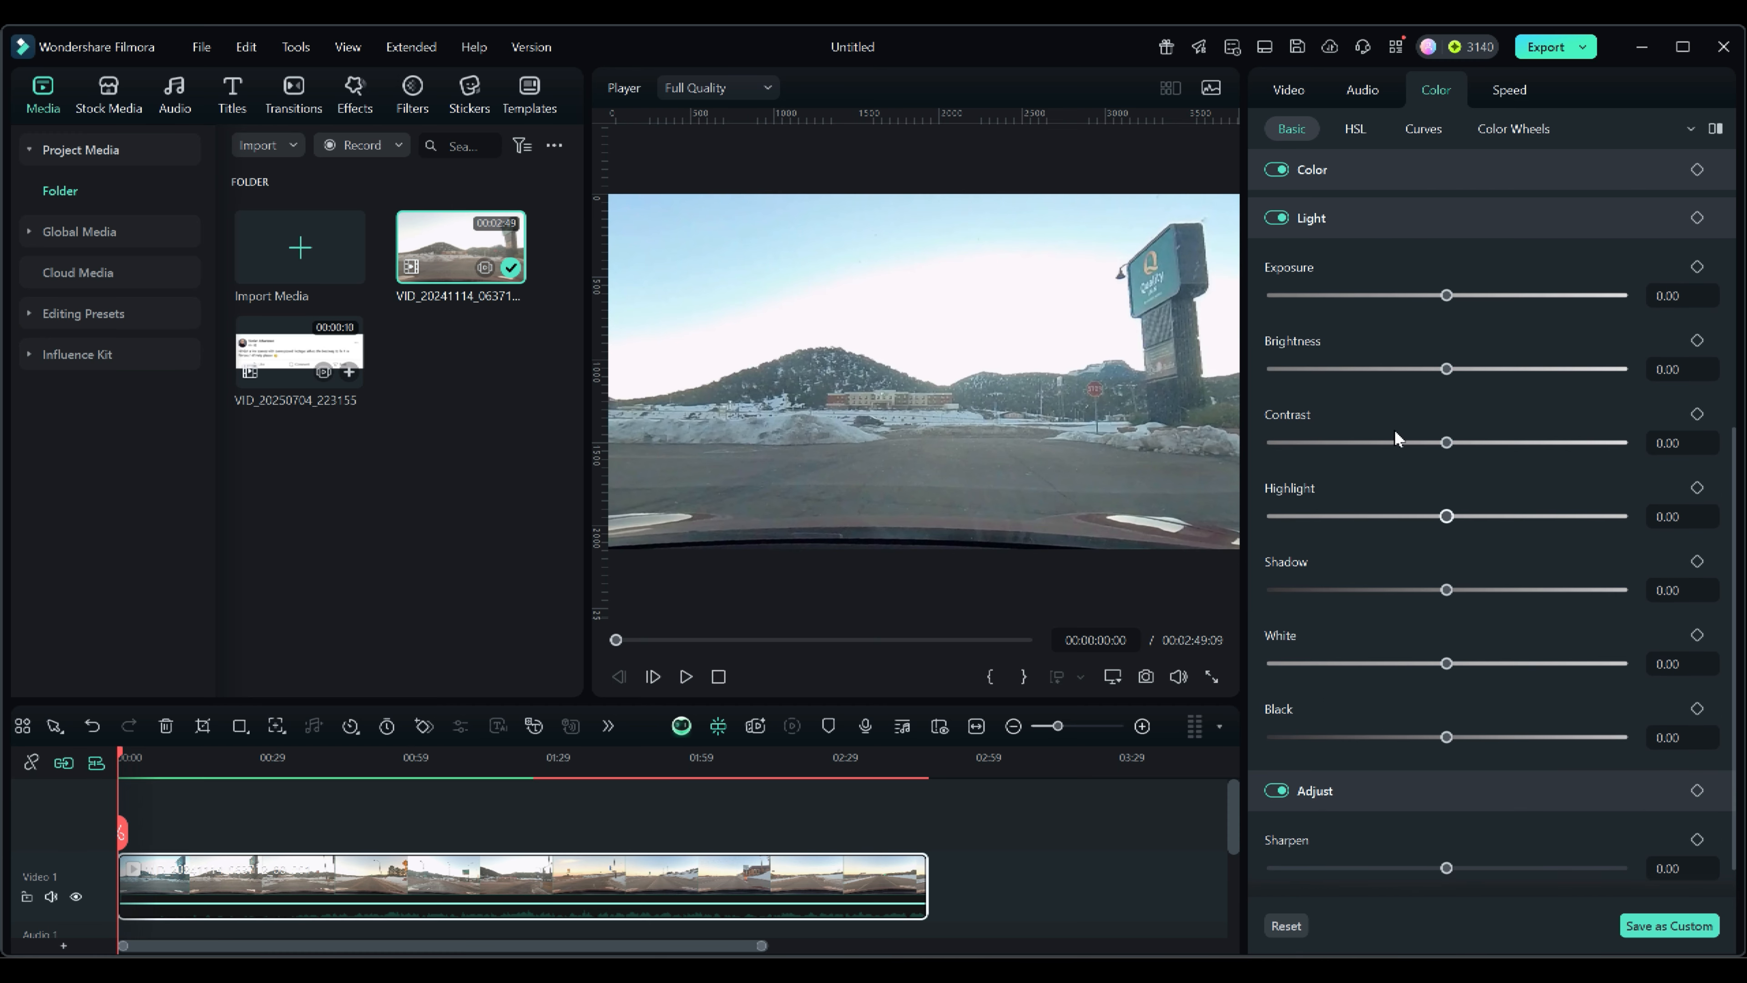
scroll(1396, 438, "down", 1)
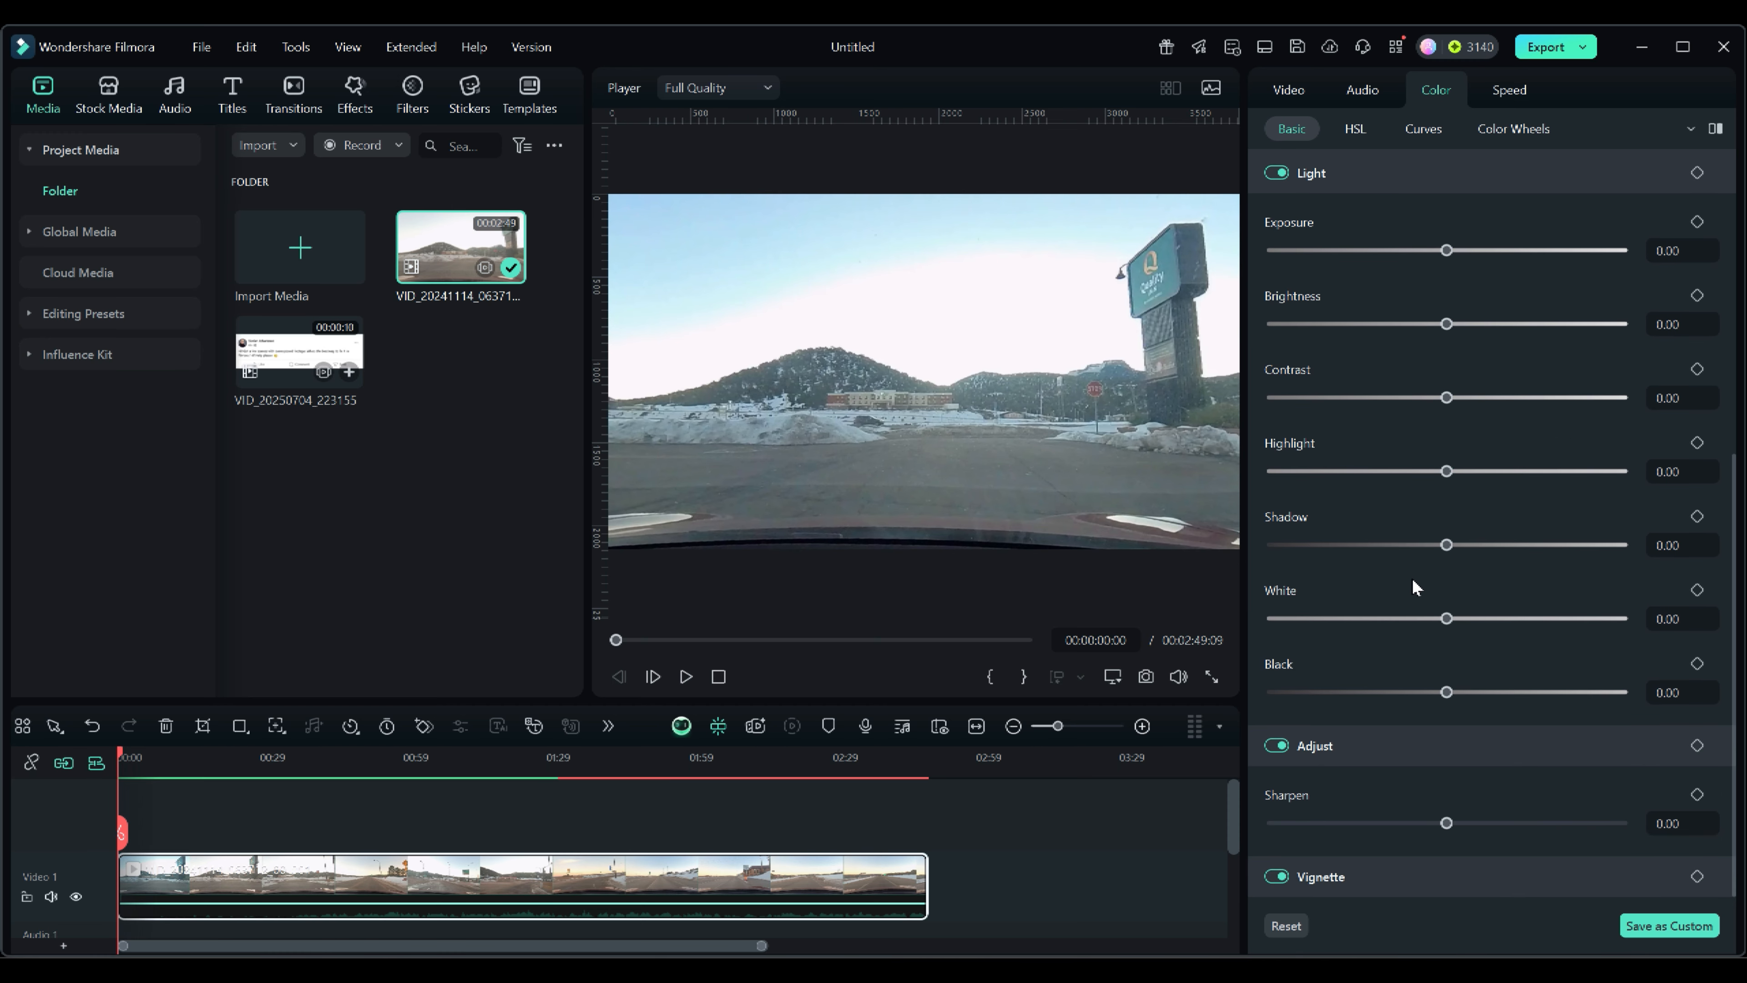
scroll(1411, 585, "up", 3)
scroll(1411, 585, "down", 3)
scroll(1419, 608, "up", 2)
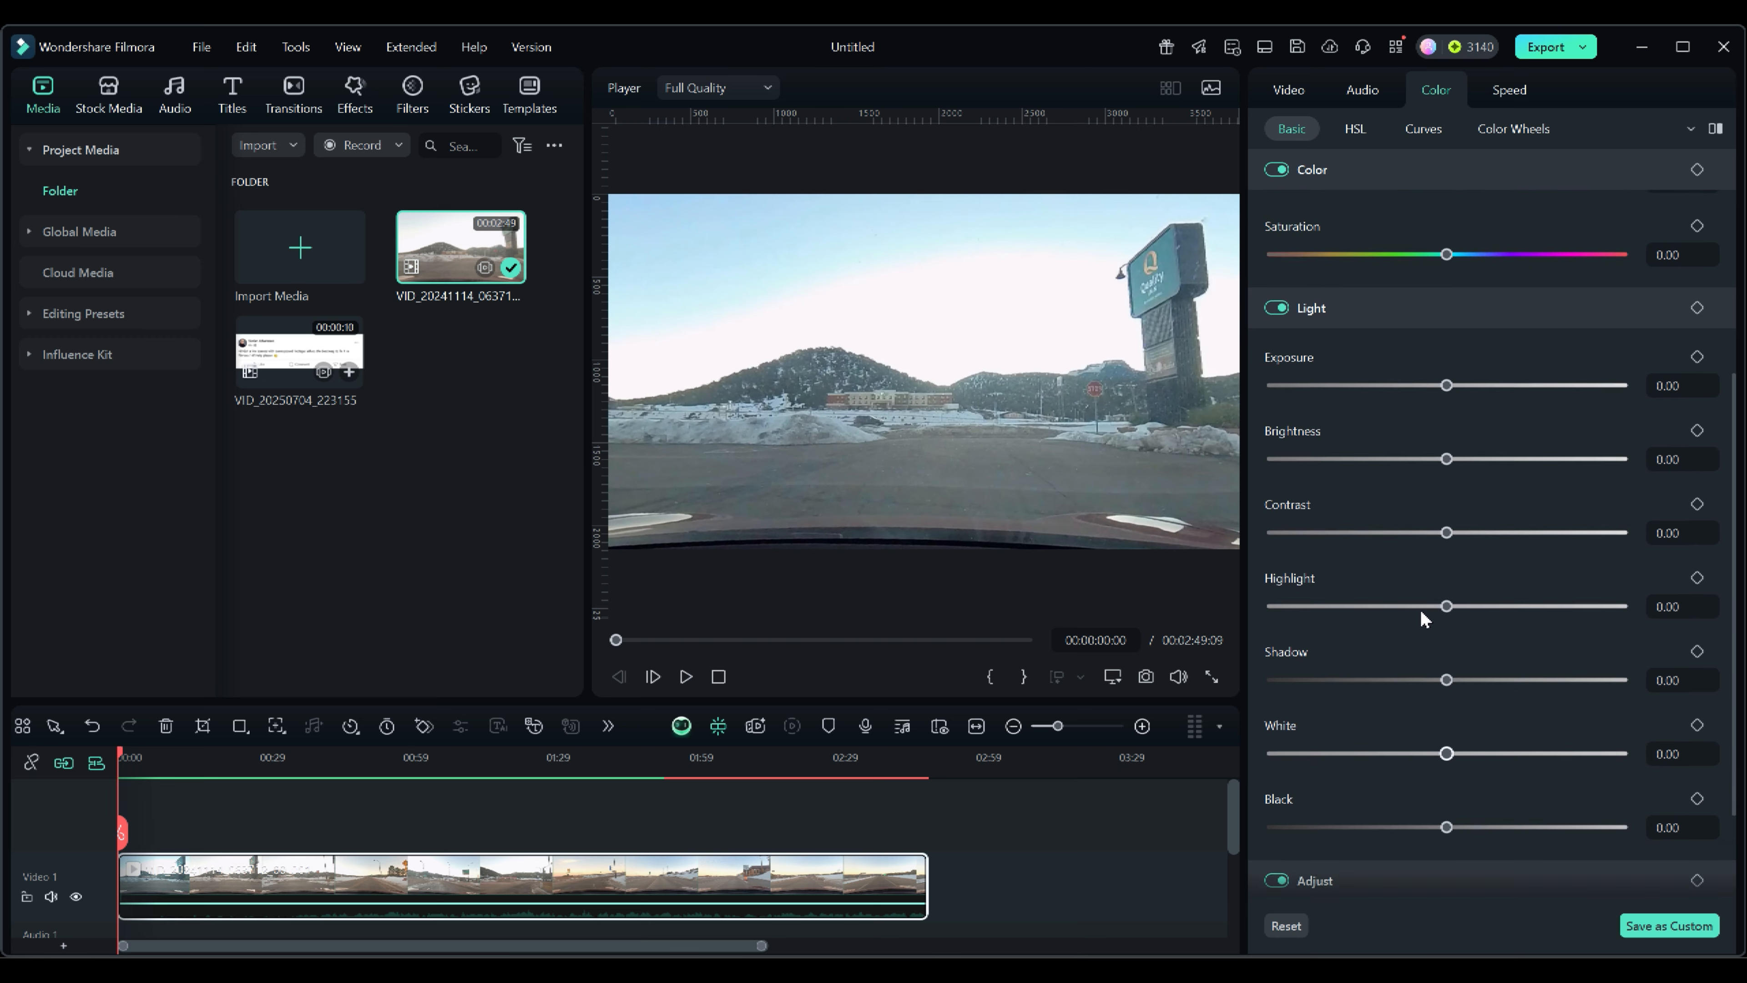
scroll(1420, 607, "up", 2)
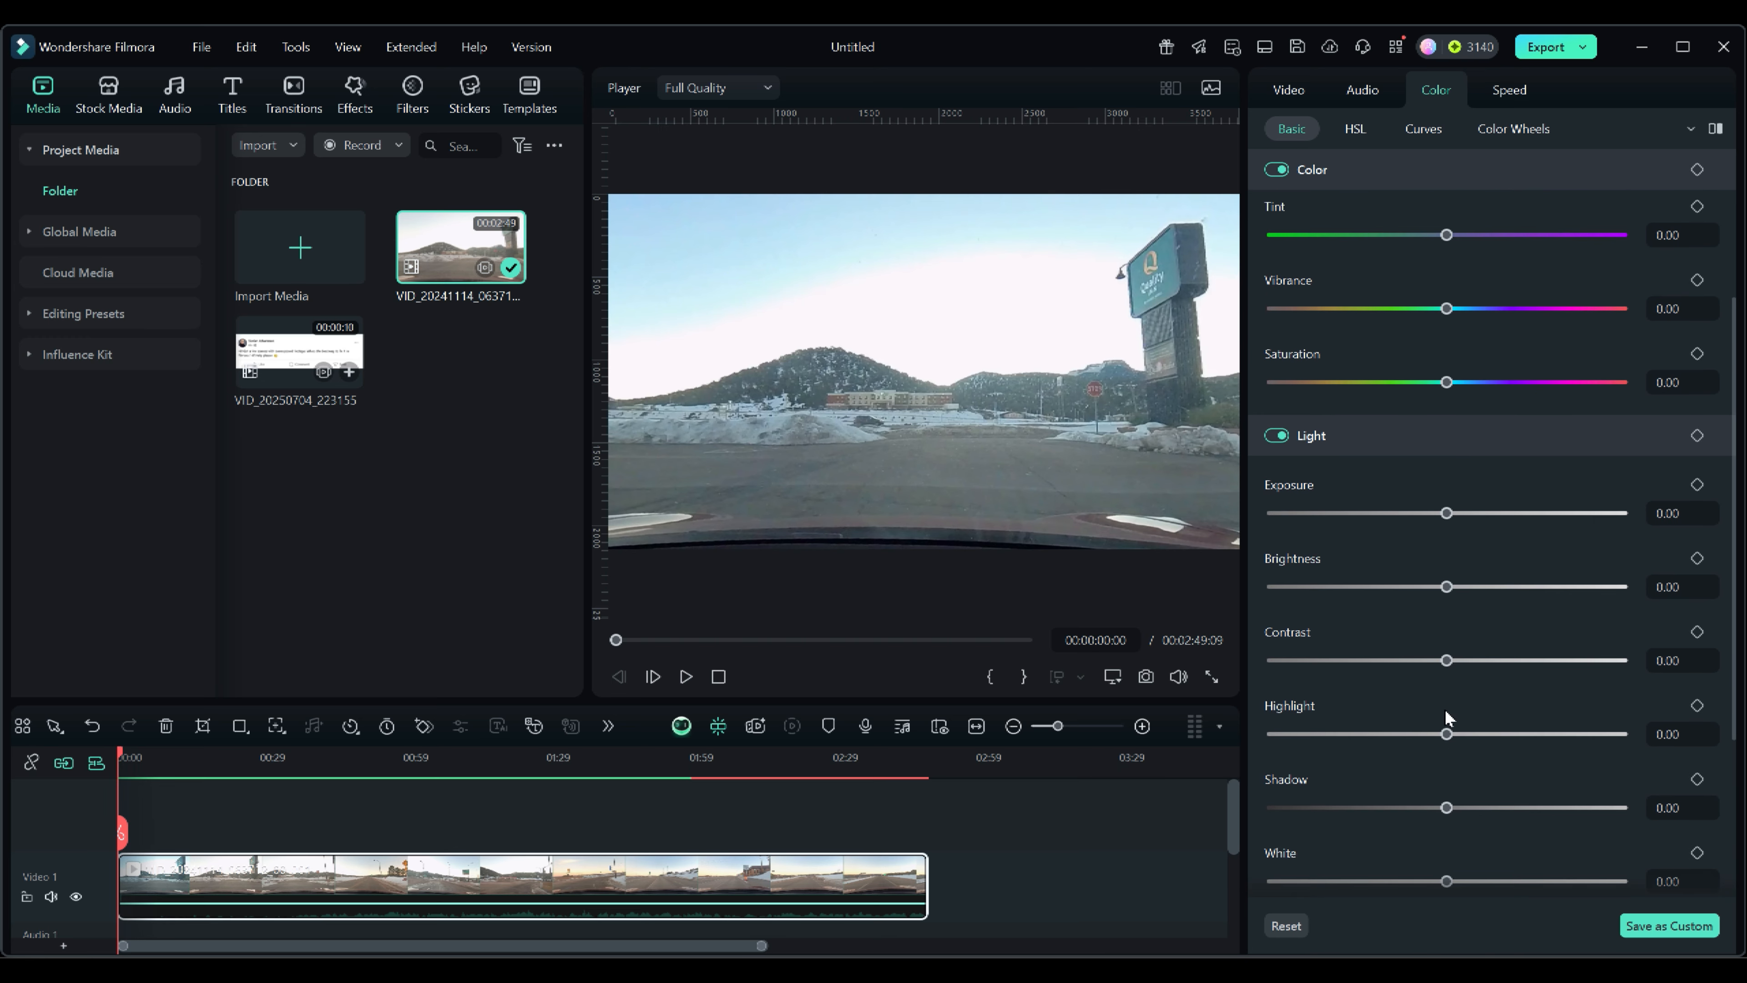
scroll(1422, 276, "up", 2)
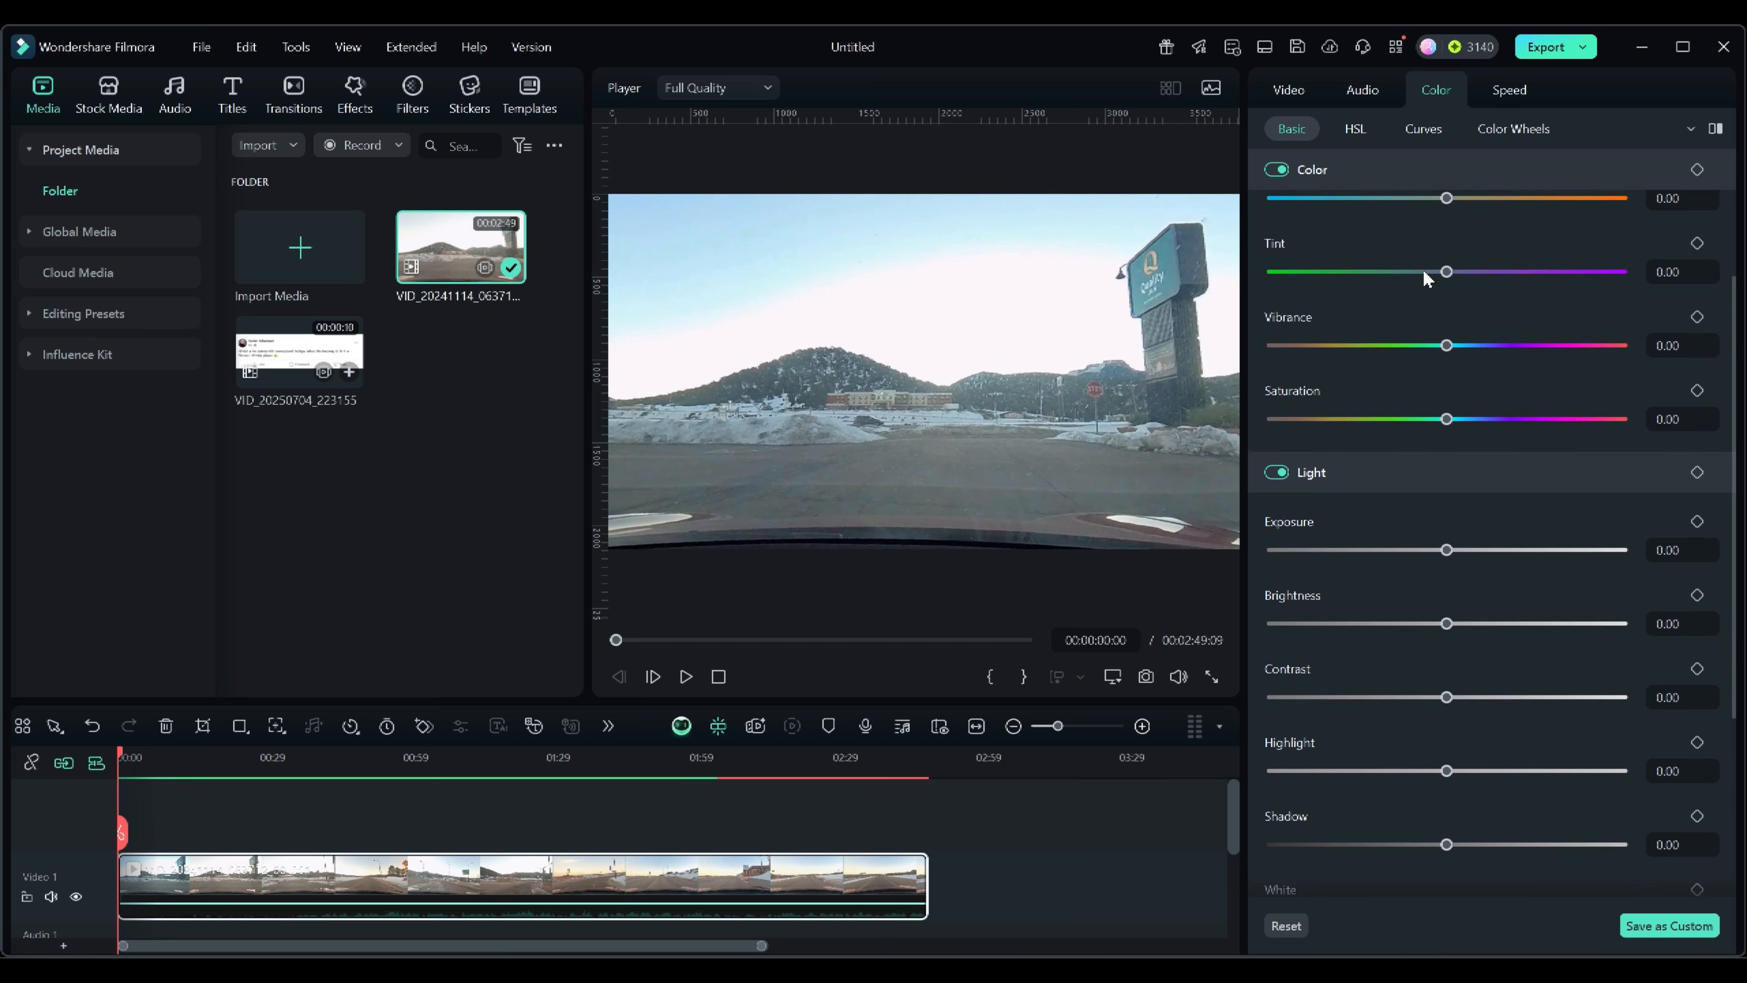
scroll(1422, 275, "up", 1)
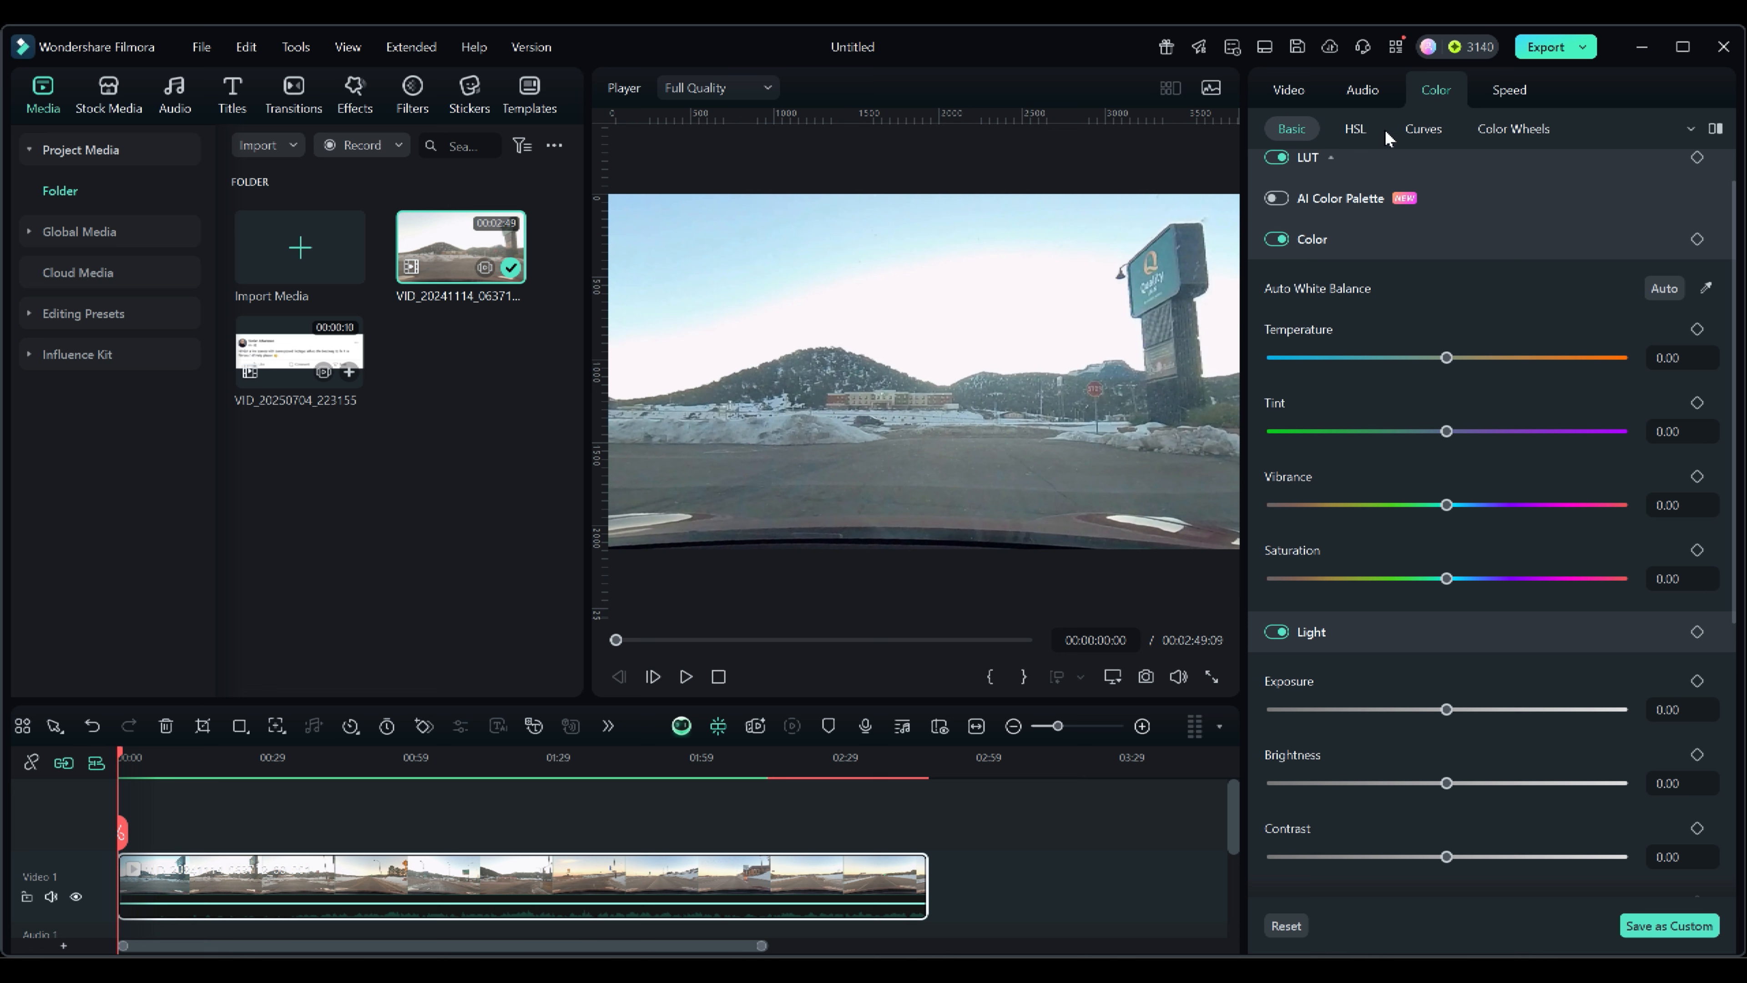
left_click(1354, 129)
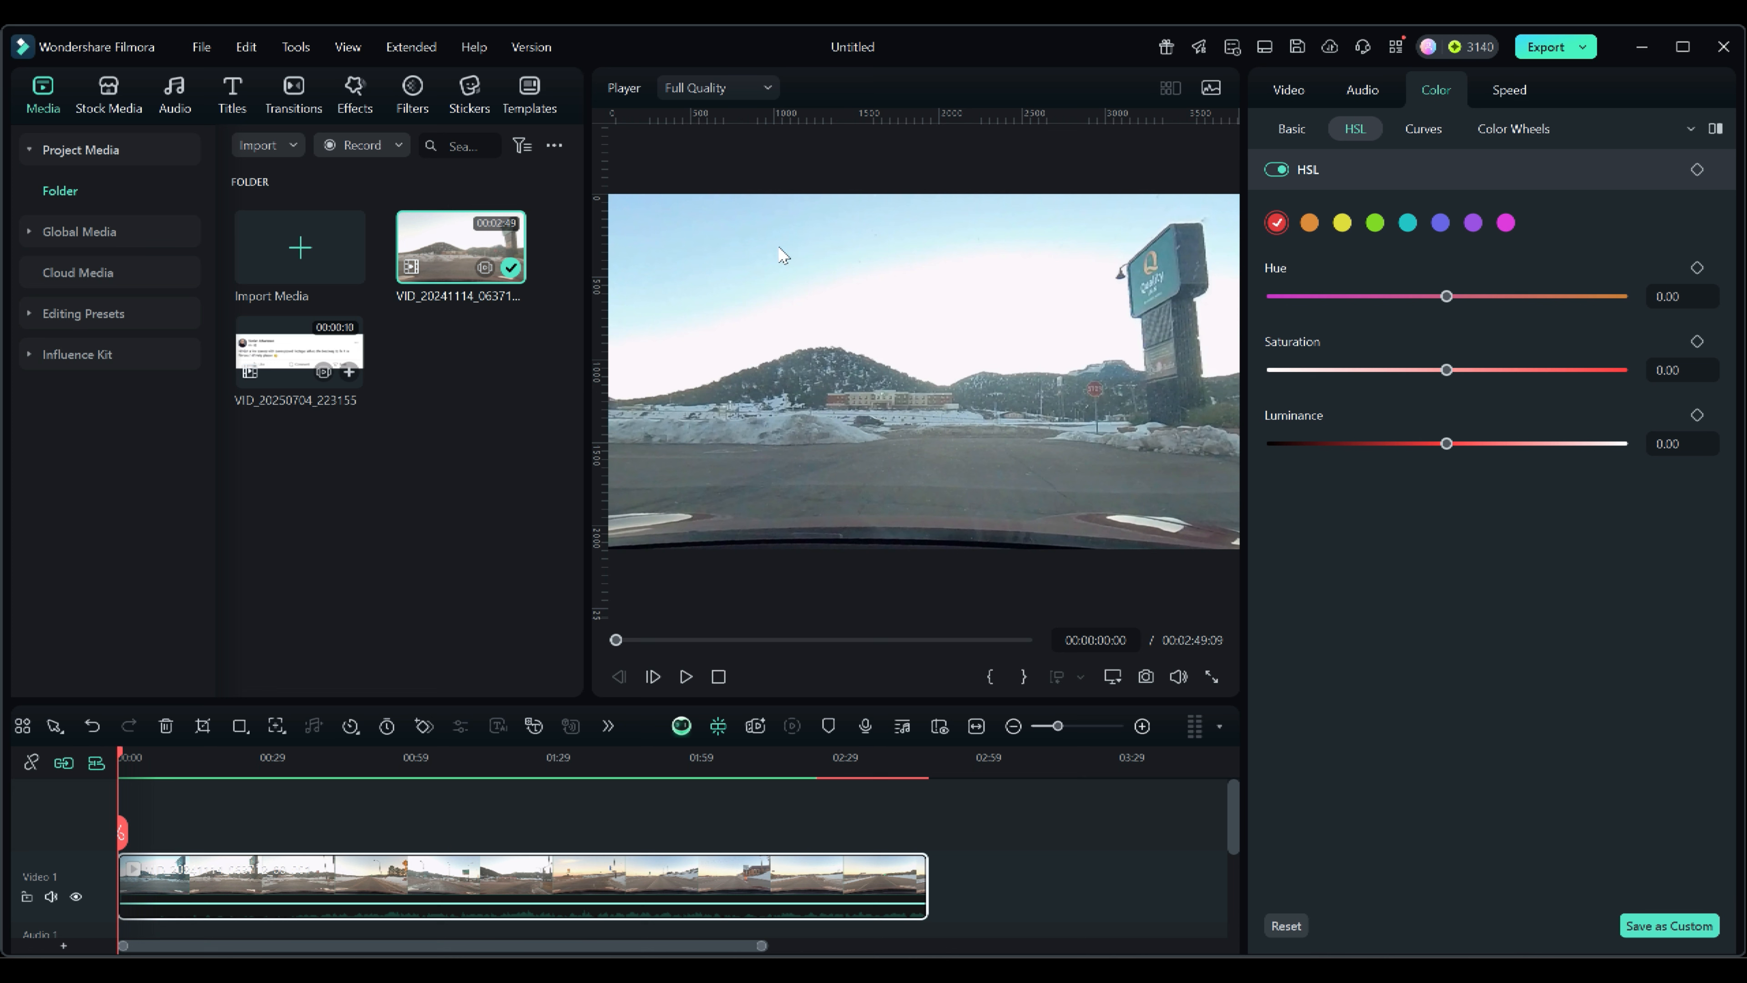
Try cyan HSL adjustments with saturation 53 and luminance -64, then reset the HSL settings.
left_click(1407, 223)
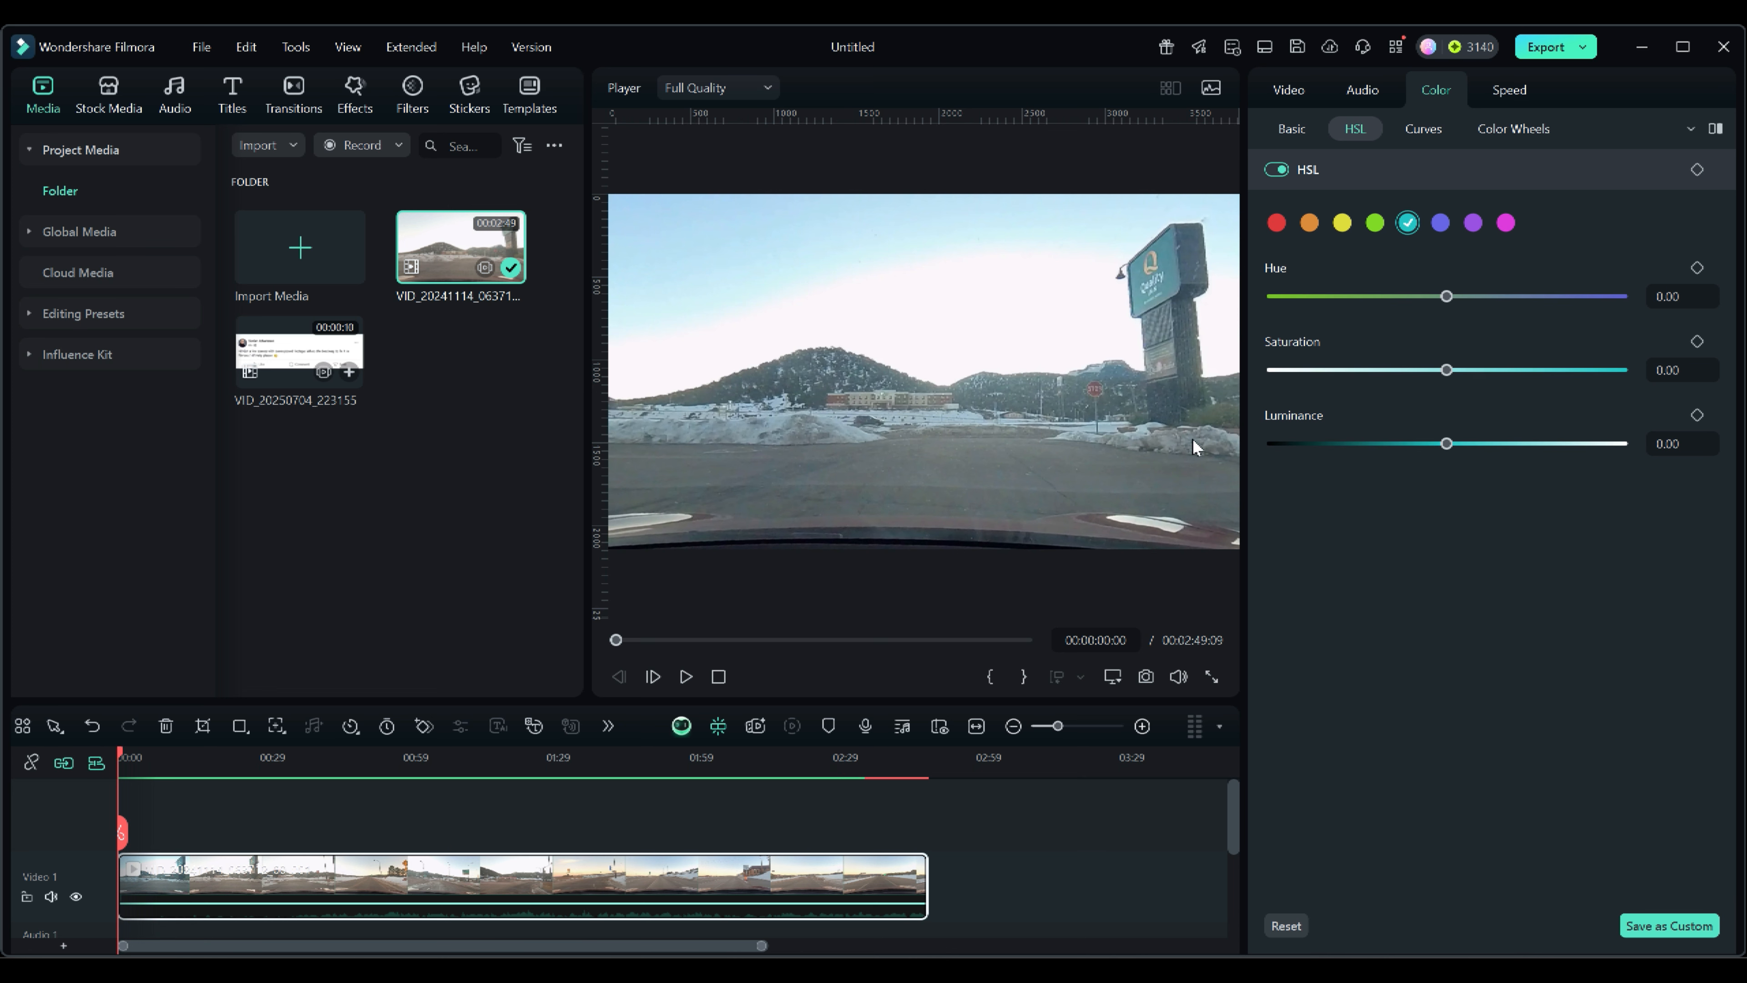
left_click_drag(1446, 371, 1539, 371)
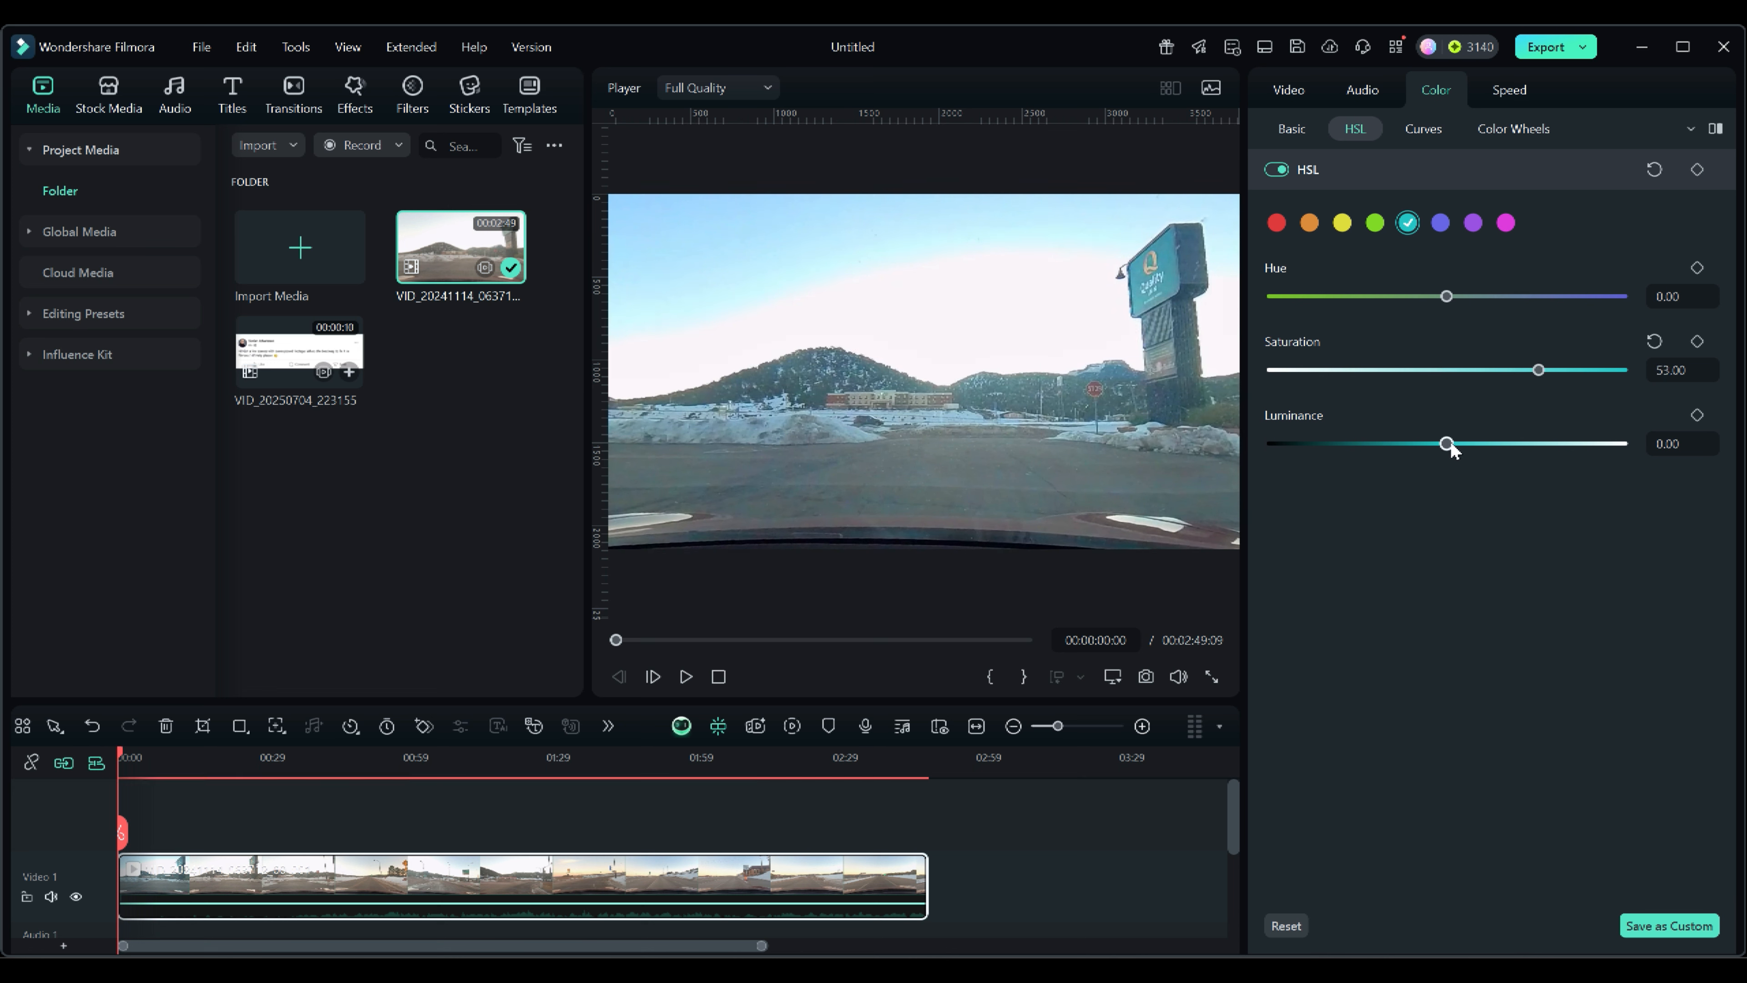
left_click_drag(1446, 444, 1334, 442)
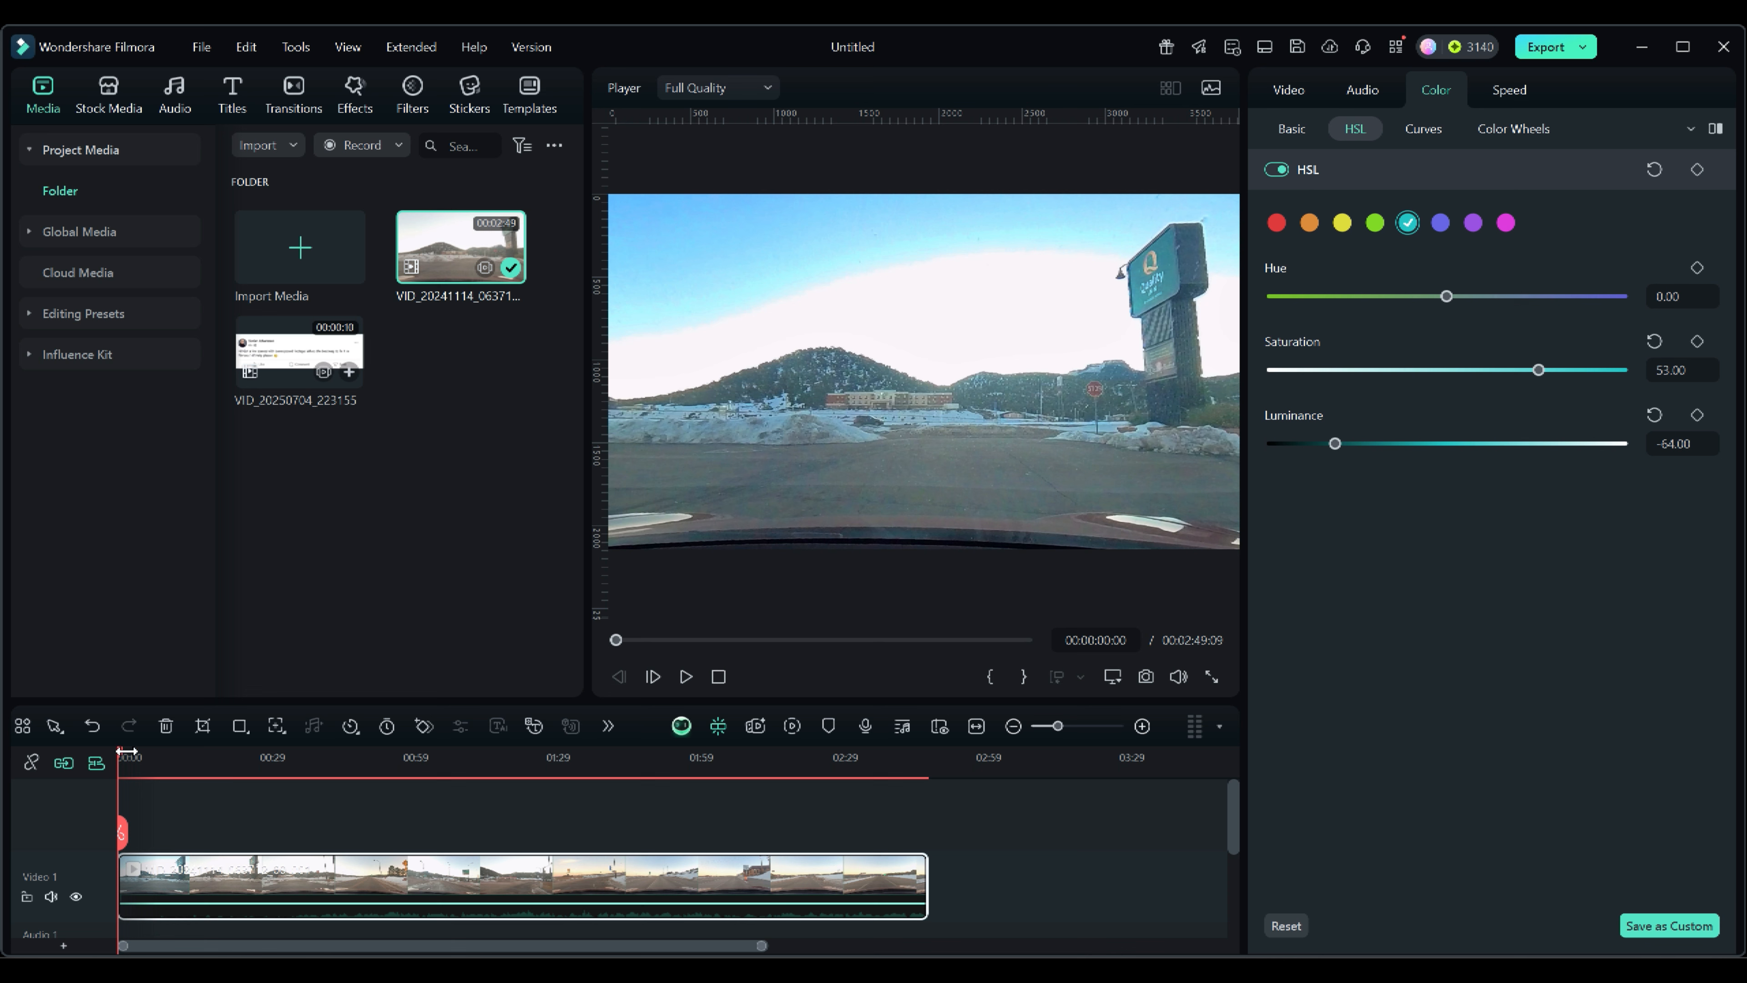
left_click_drag(127, 752, 310, 788)
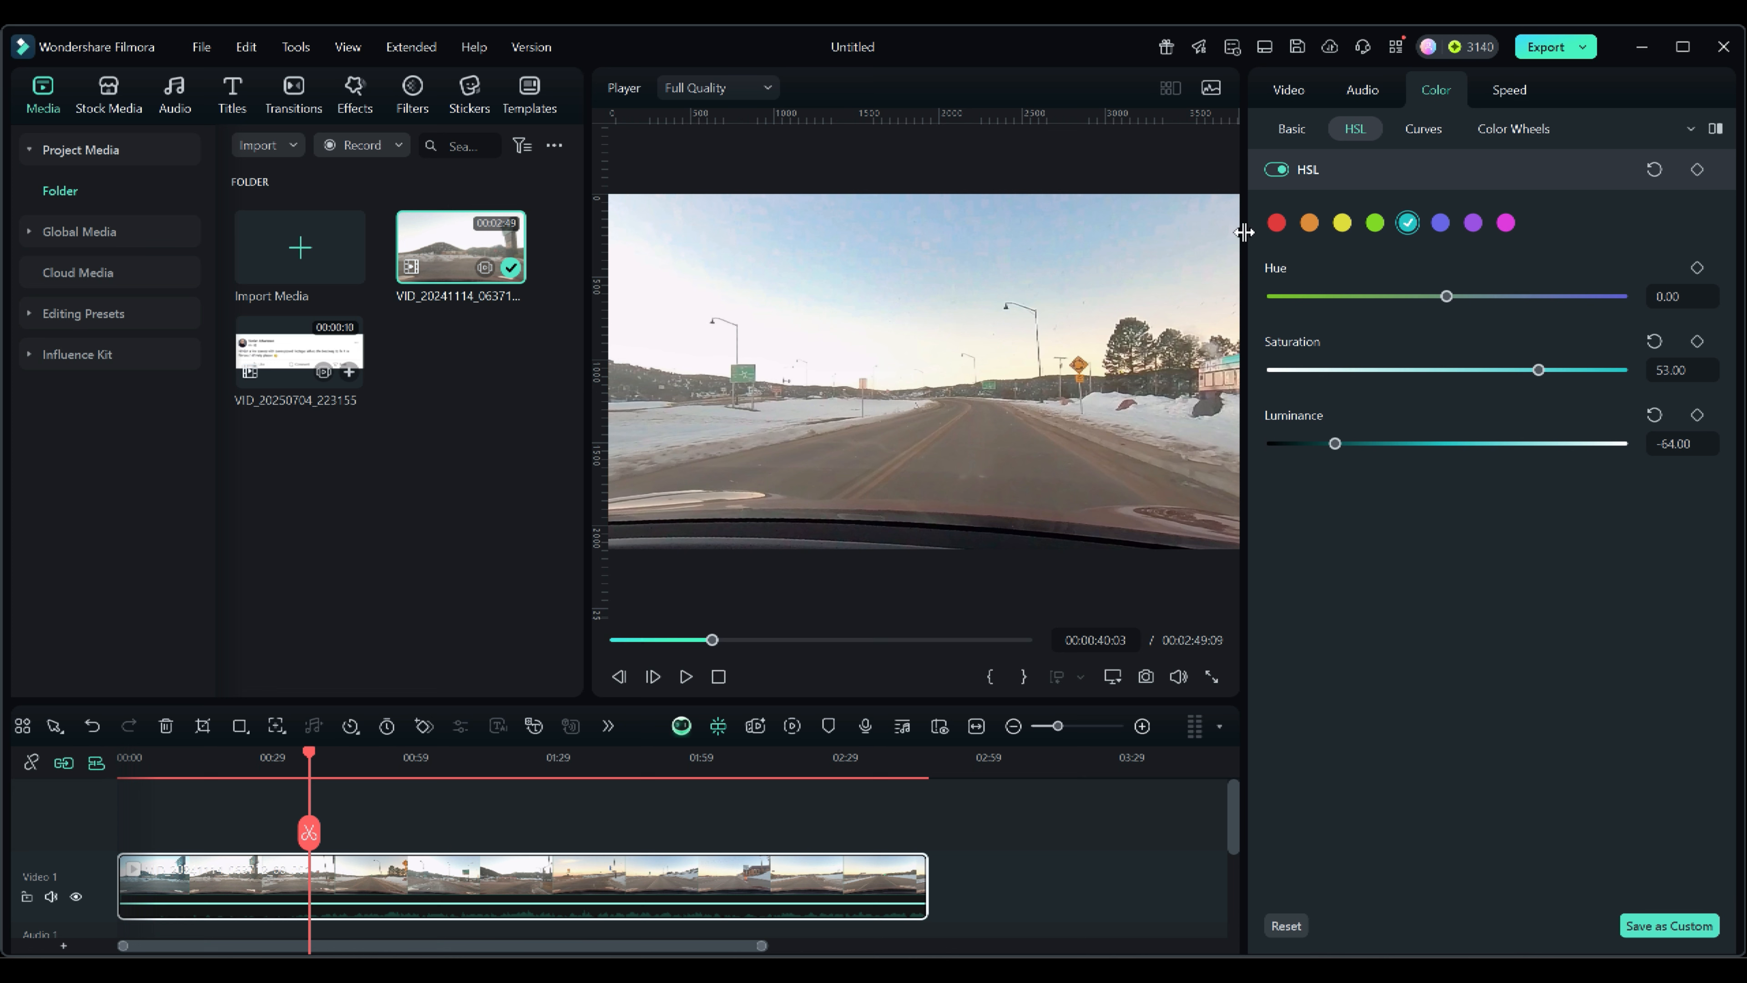
left_click(1654, 169)
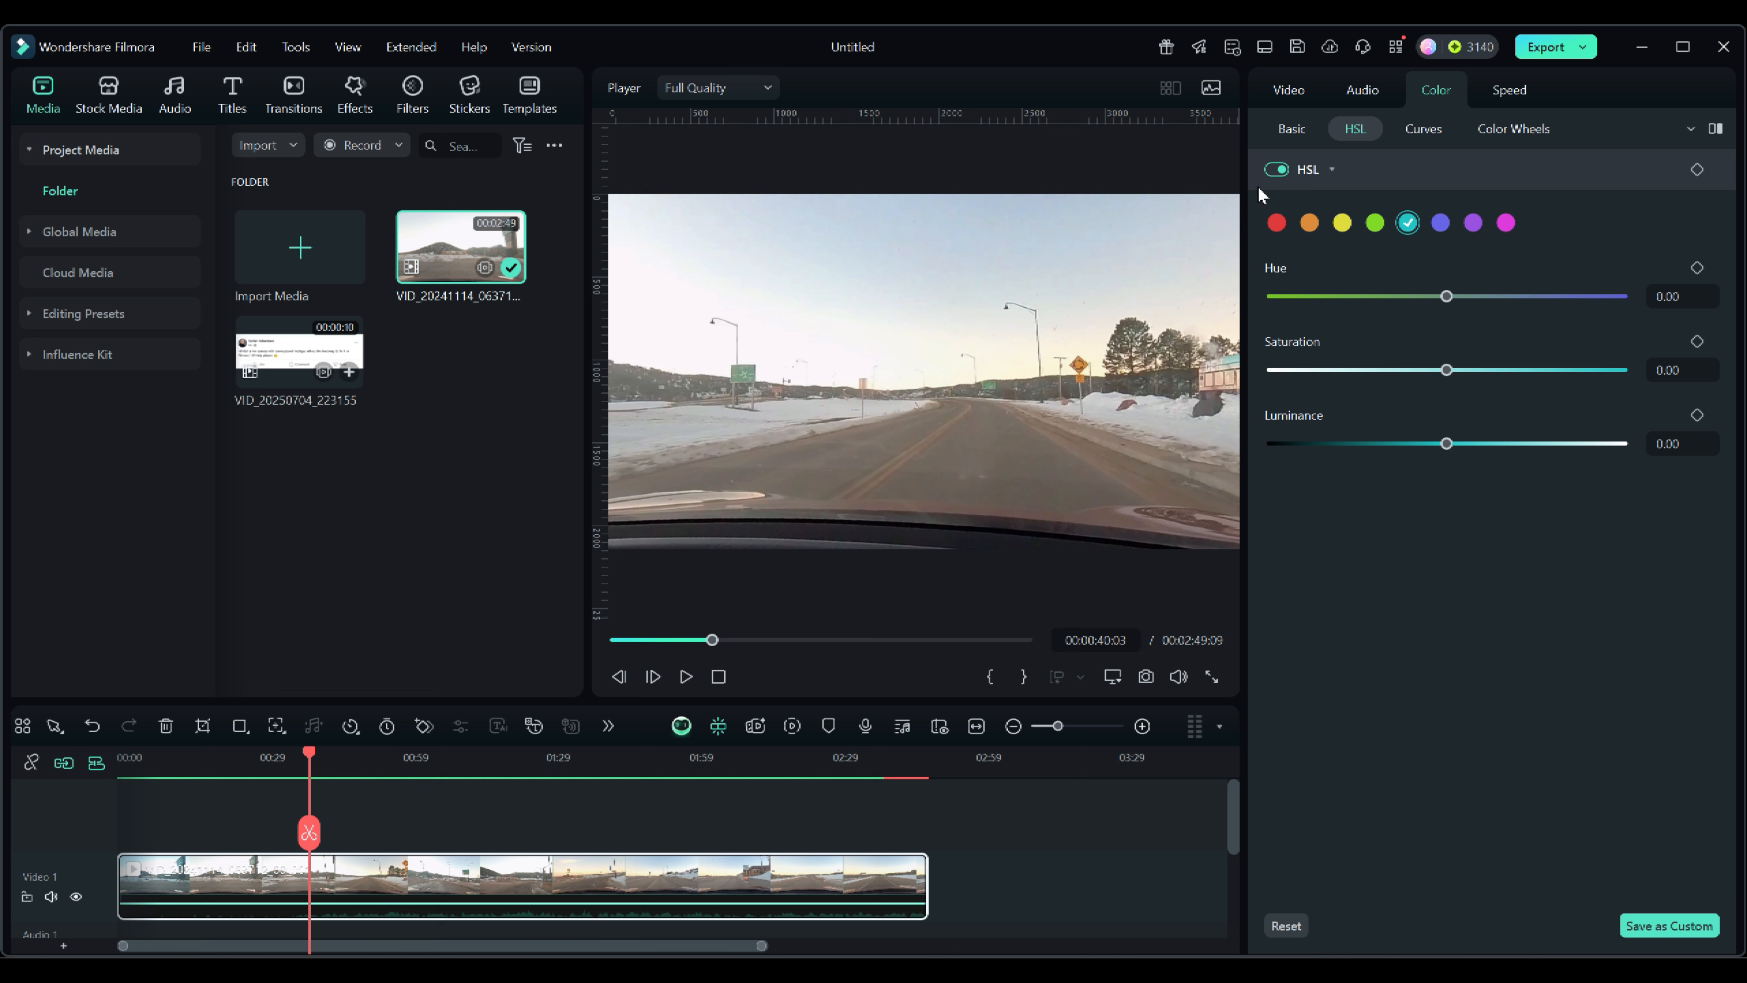
Switch off HSL and open the Curves settings.
left_click(1274, 170)
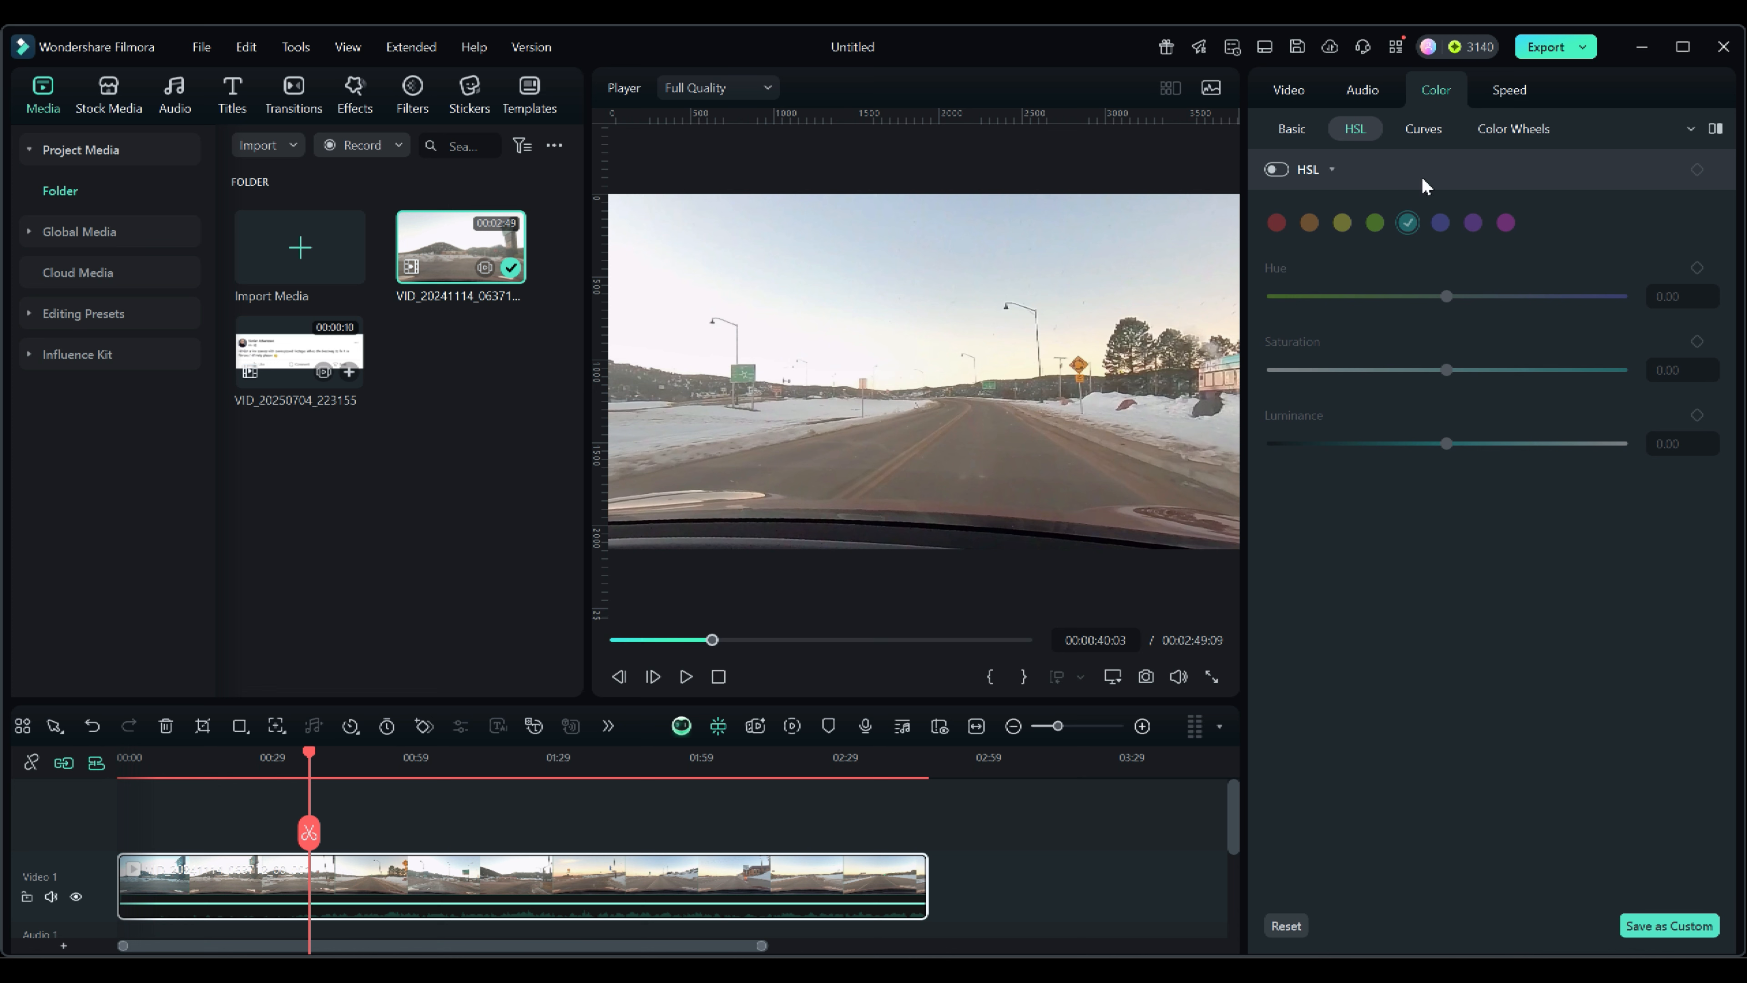
left_click(1427, 130)
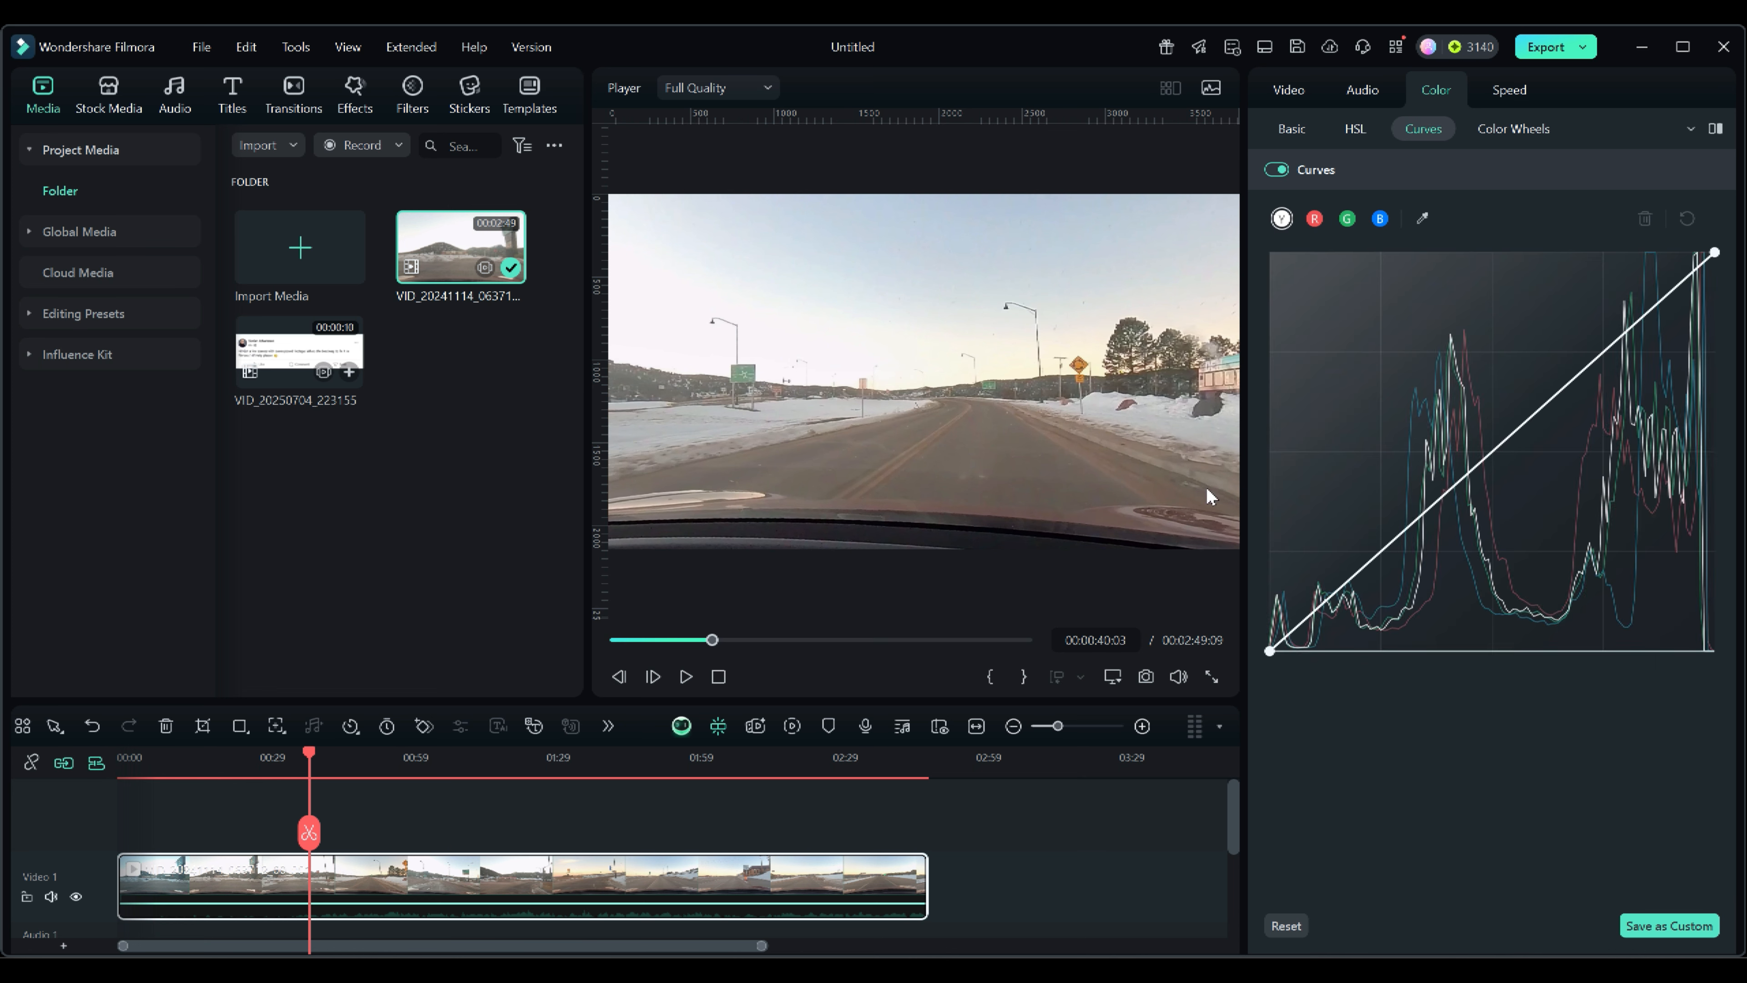
Try lifting the blue channel's midtones by adding a point on the curve and raising it.
left_click(1380, 219)
left_click(1481, 462)
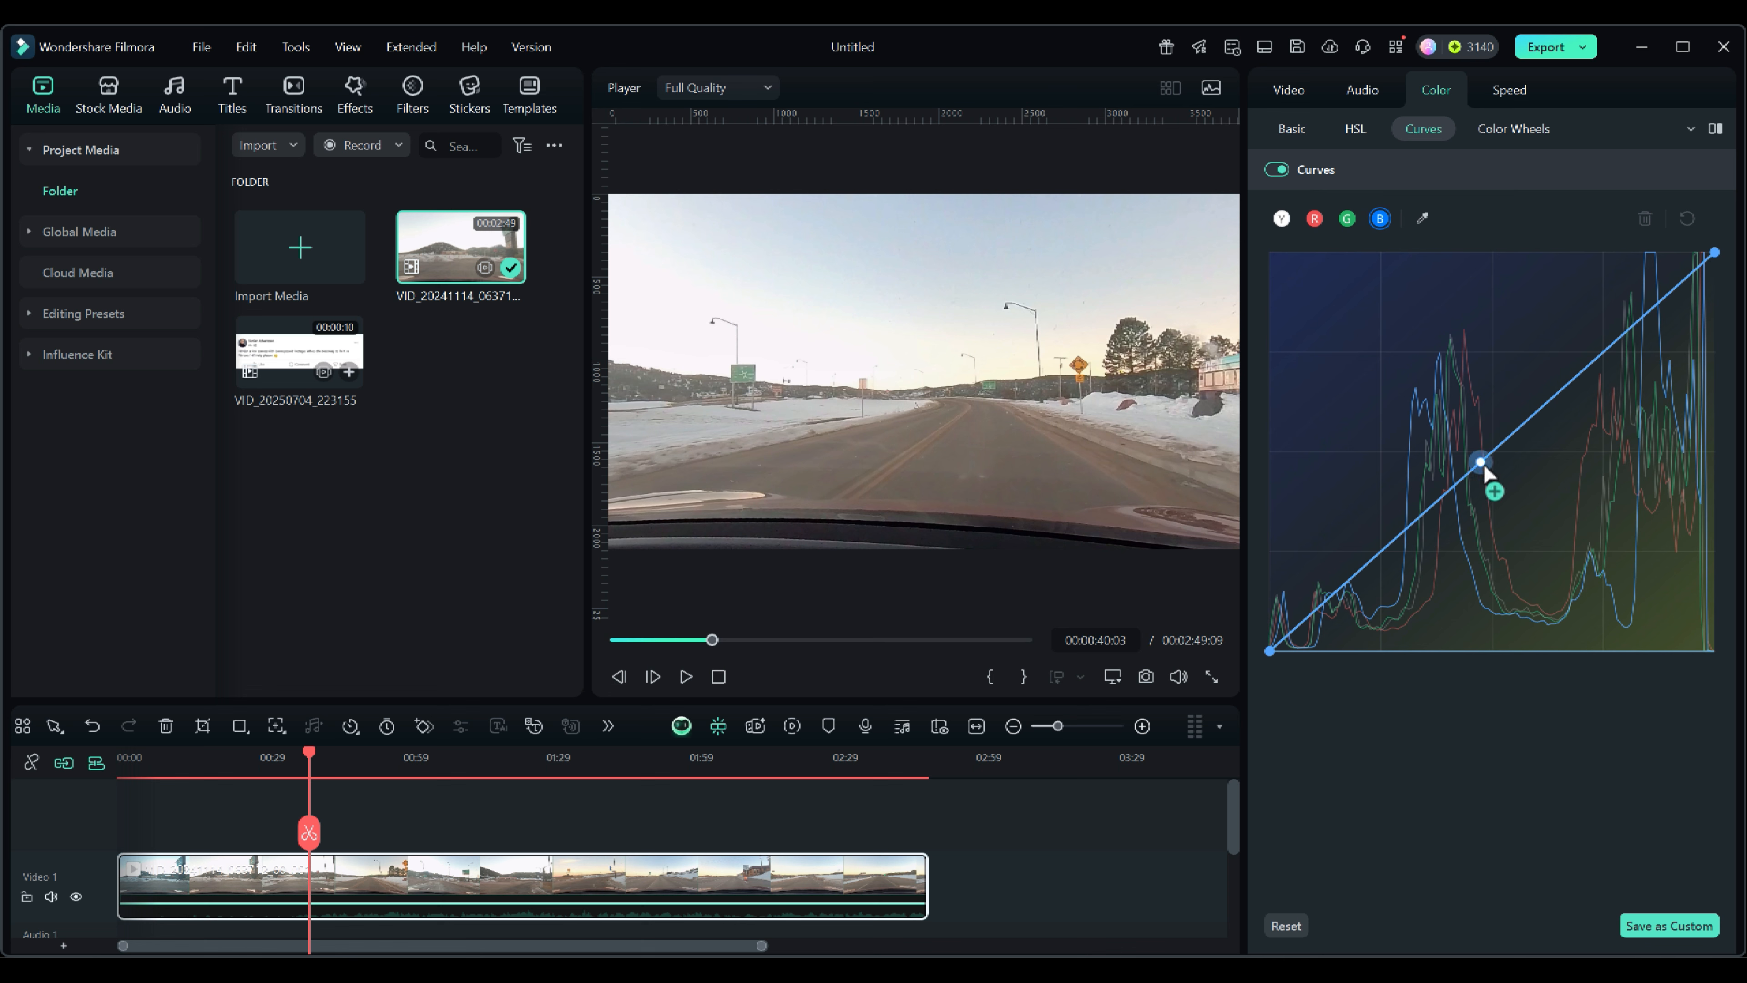
left_click_drag(1483, 465, 1369, 530)
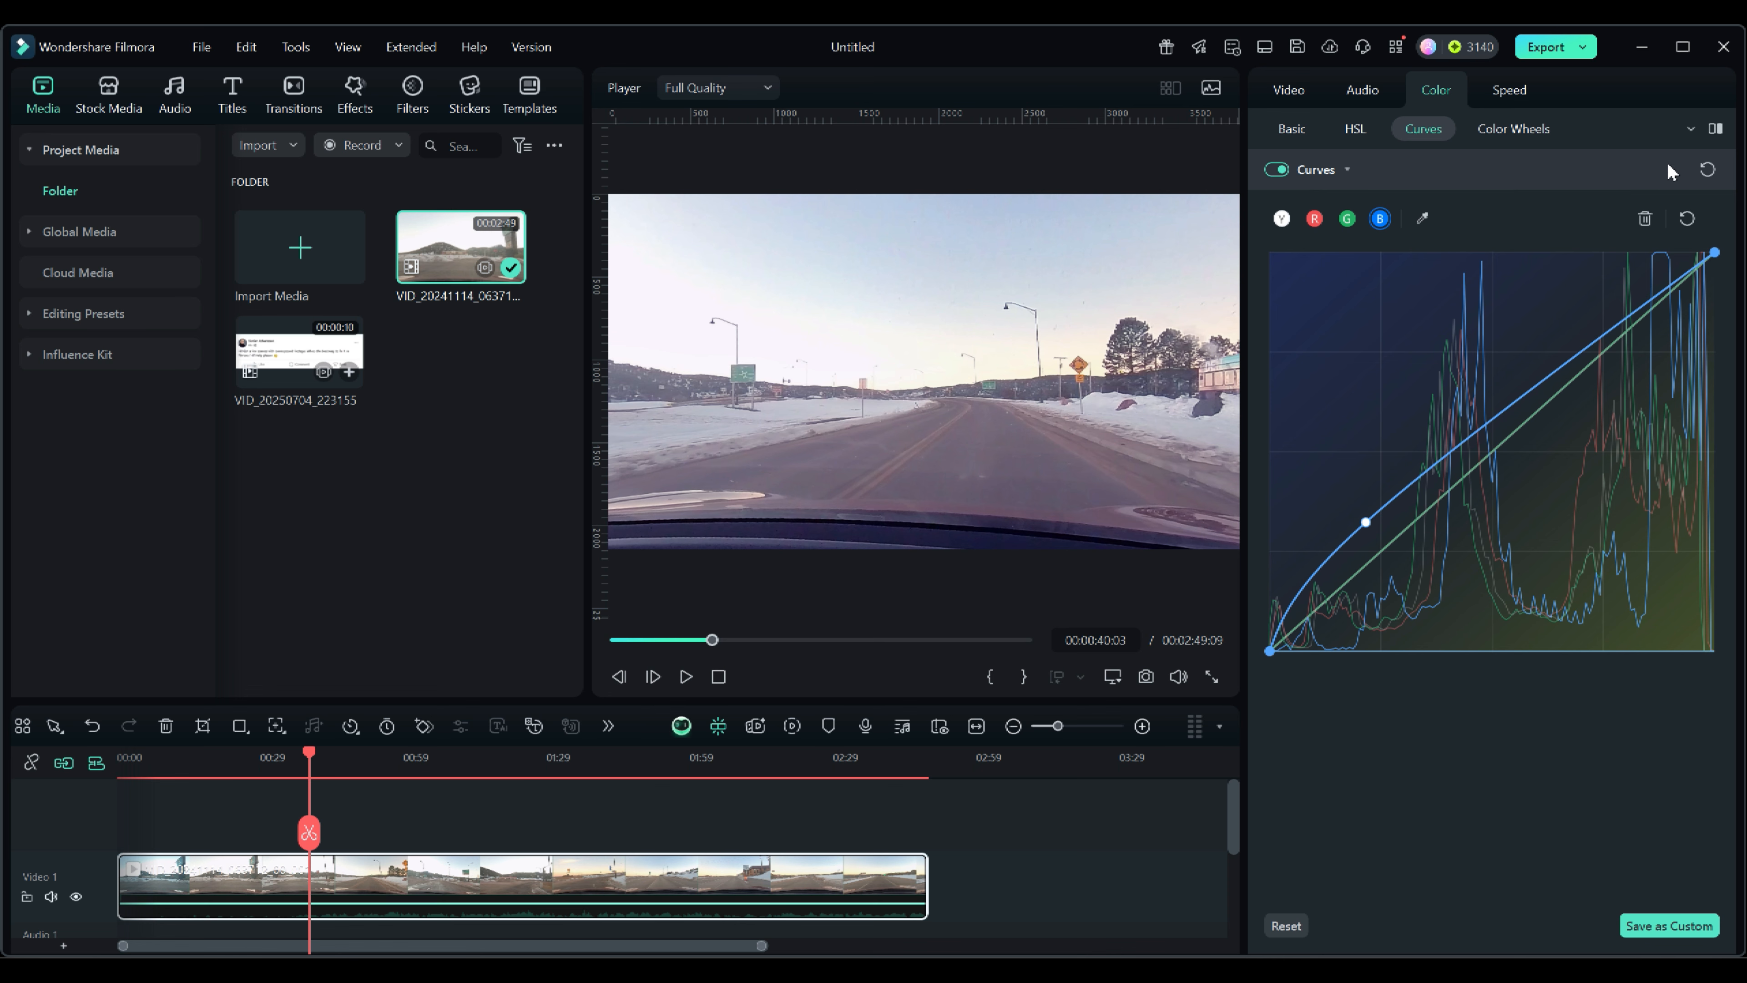
Turn on the before/after comparison view and reset the blue curve.
left_click(1716, 129)
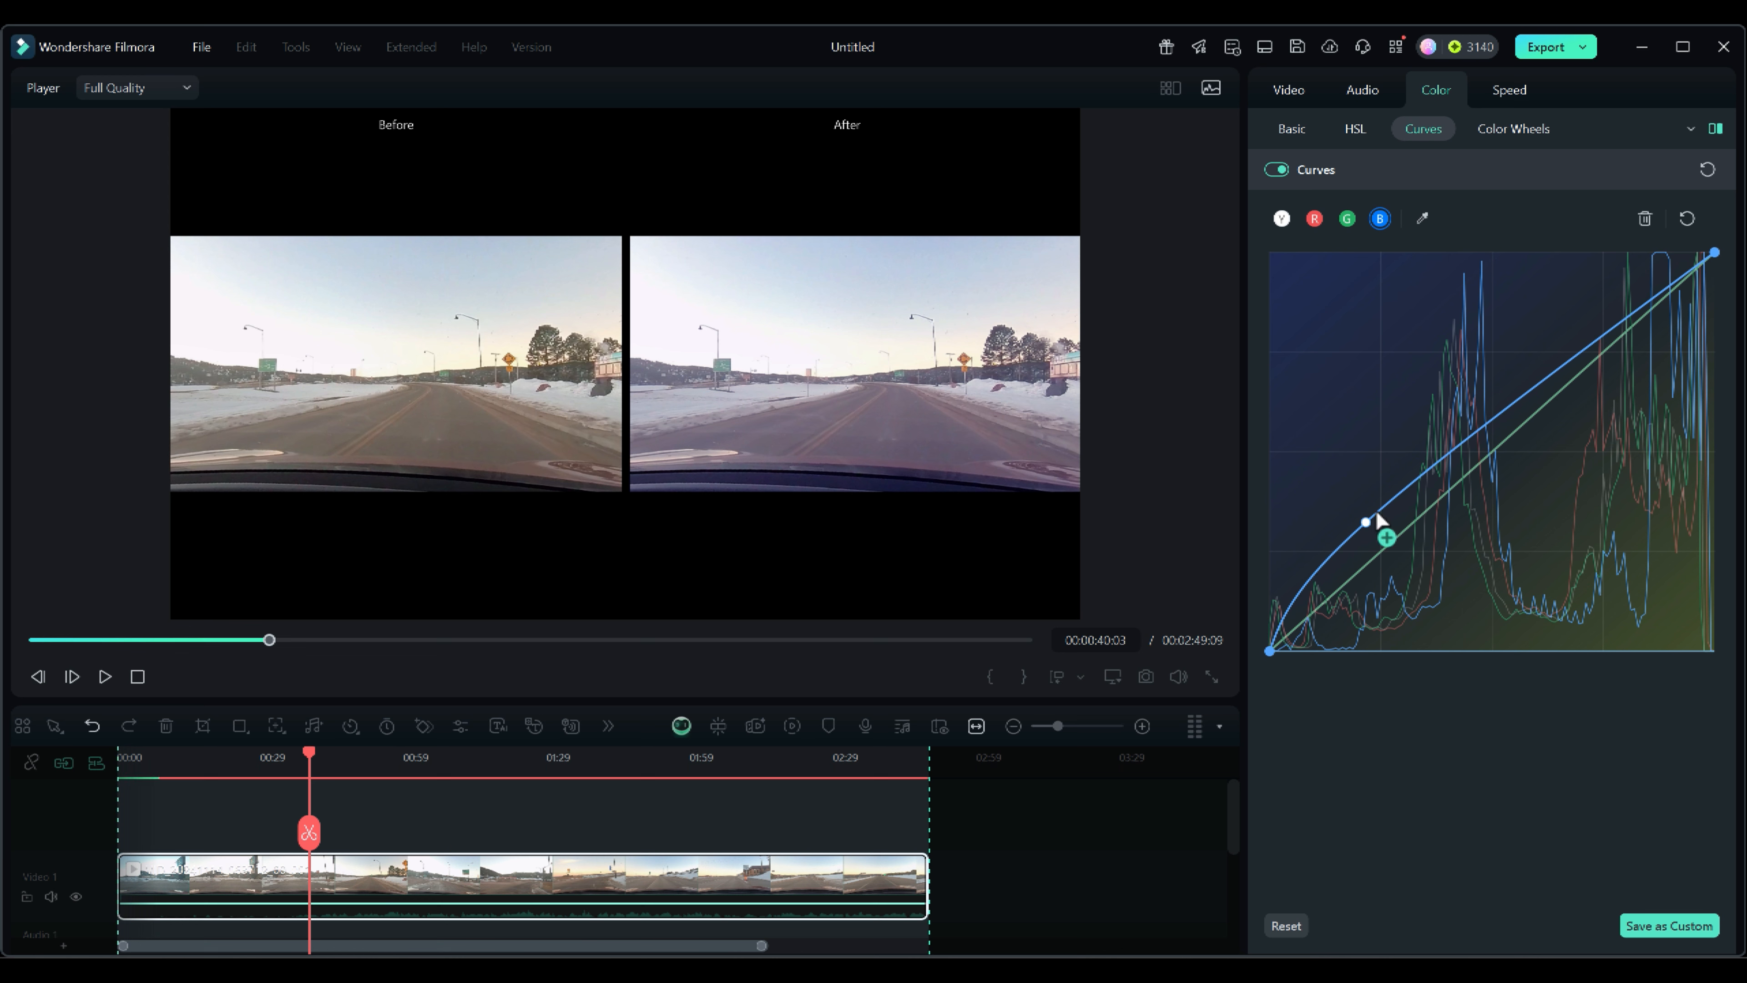
left_click_drag(1370, 508, 1370, 499)
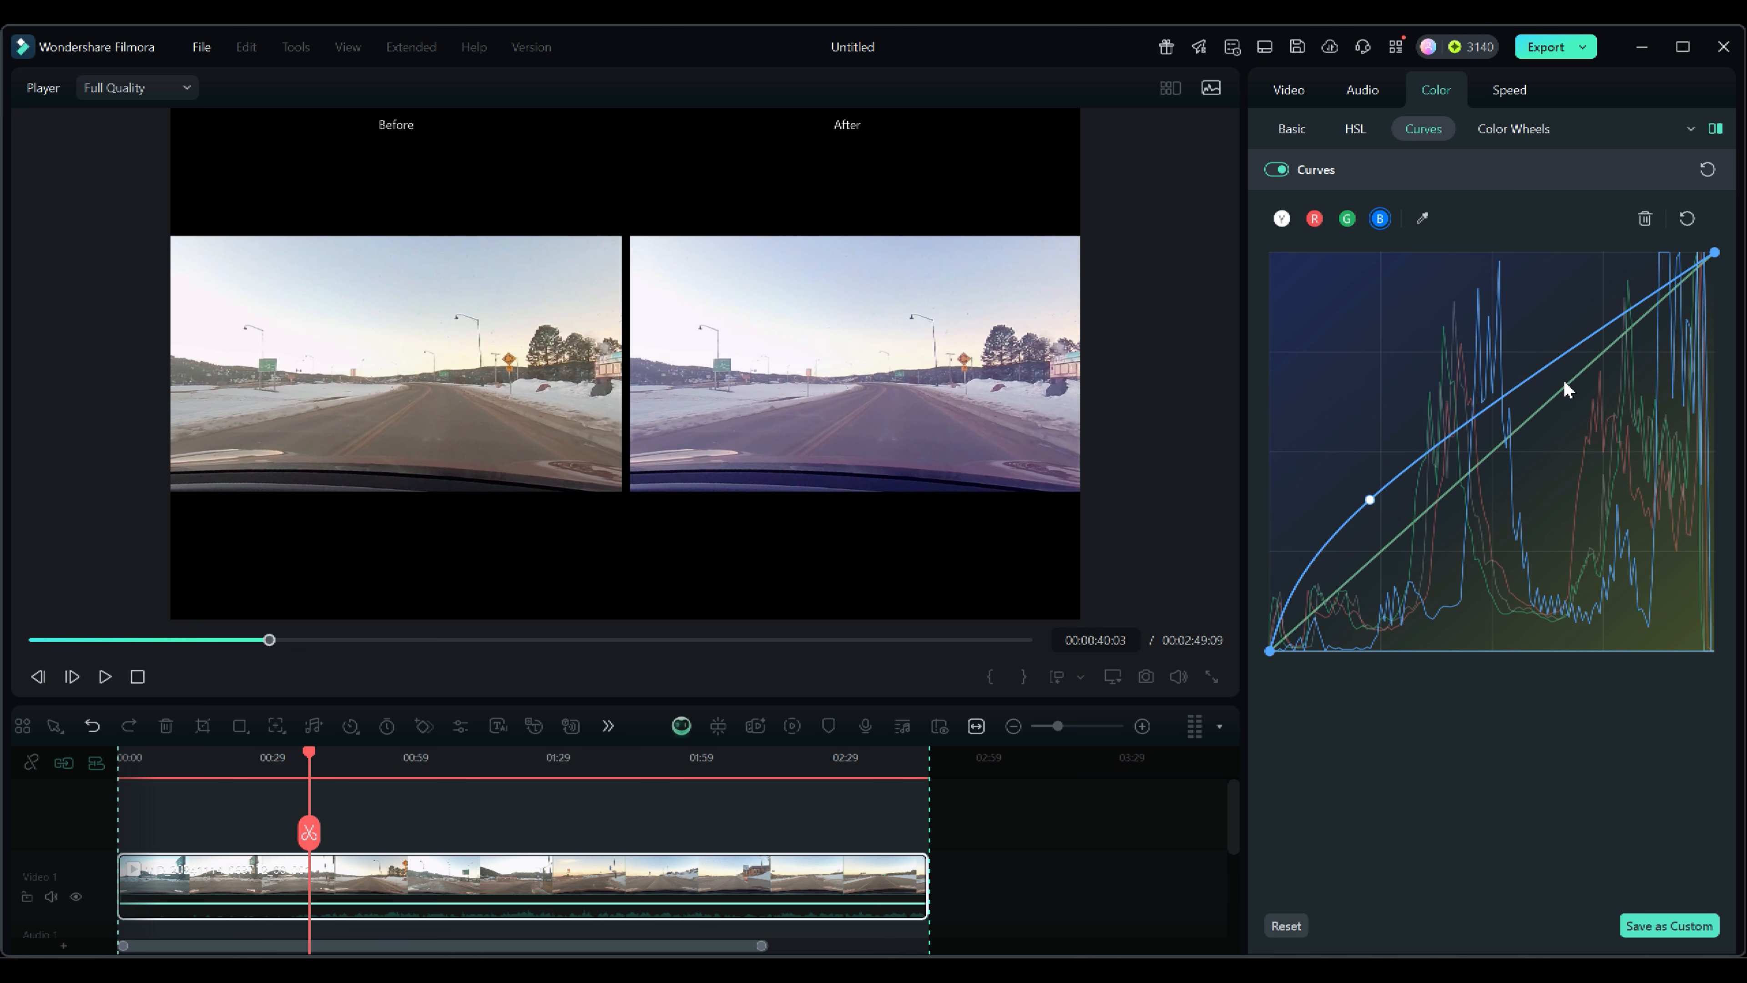
left_click(1686, 219)
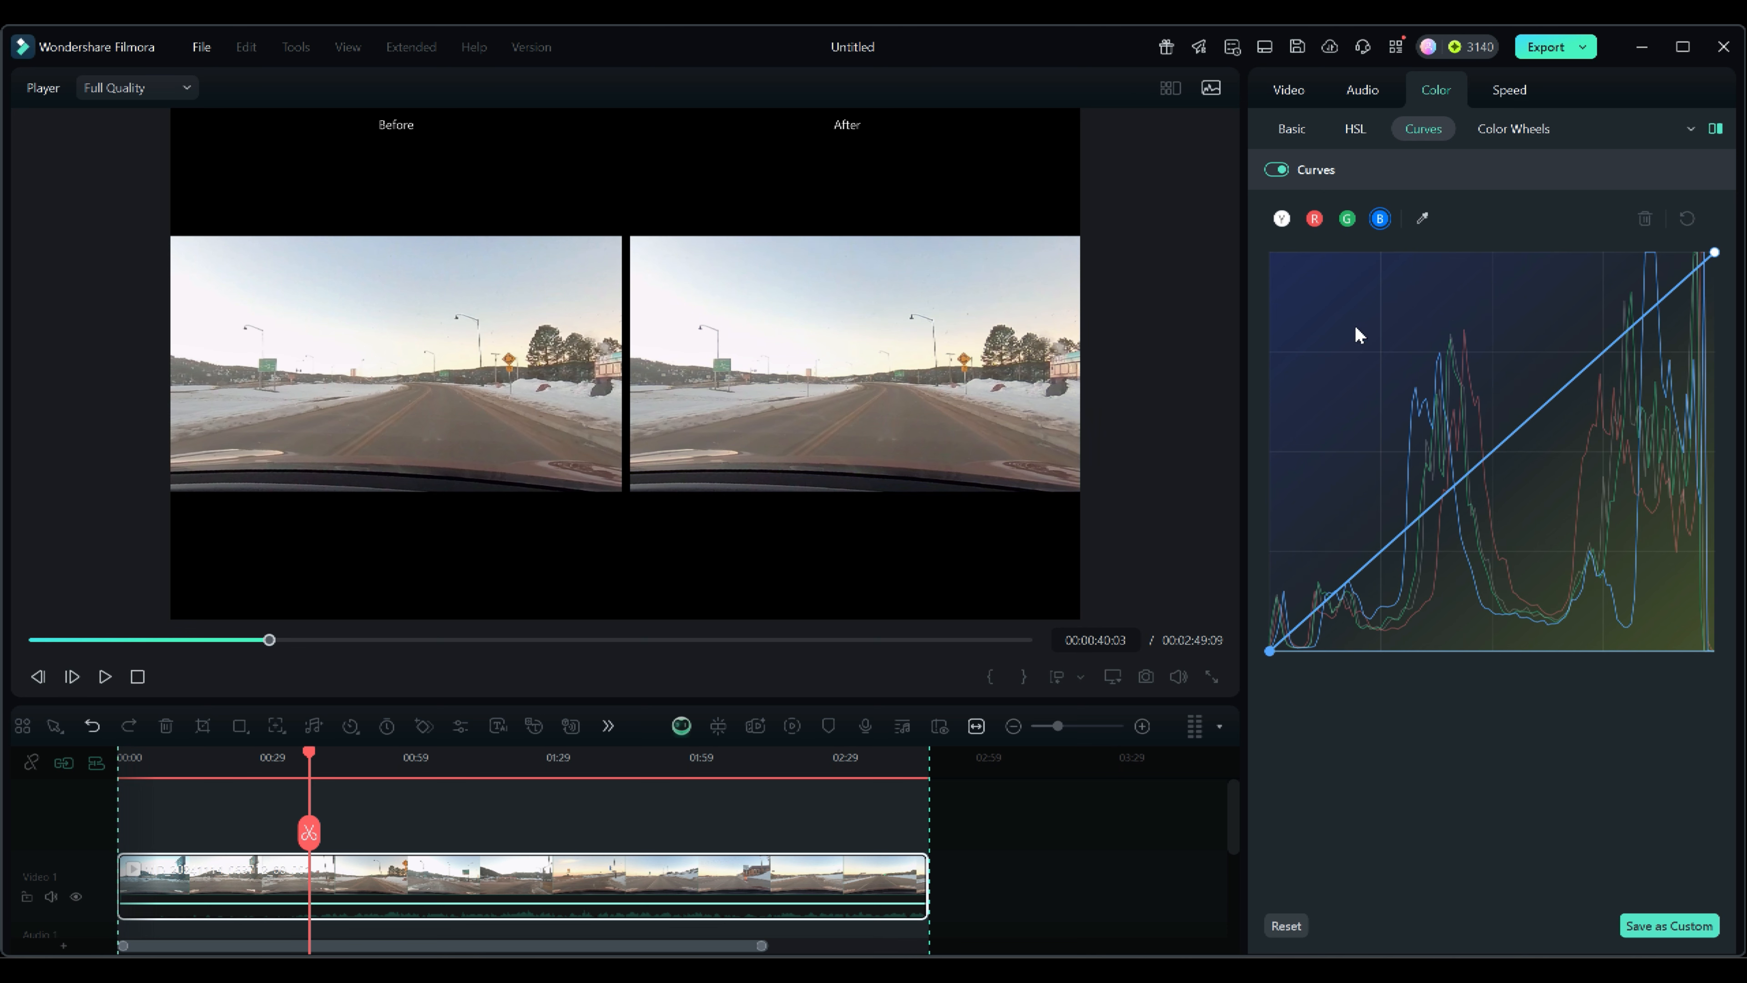
Open Color Wheels and nudge the highlights and midtones brightness sliders.
left_click(1508, 130)
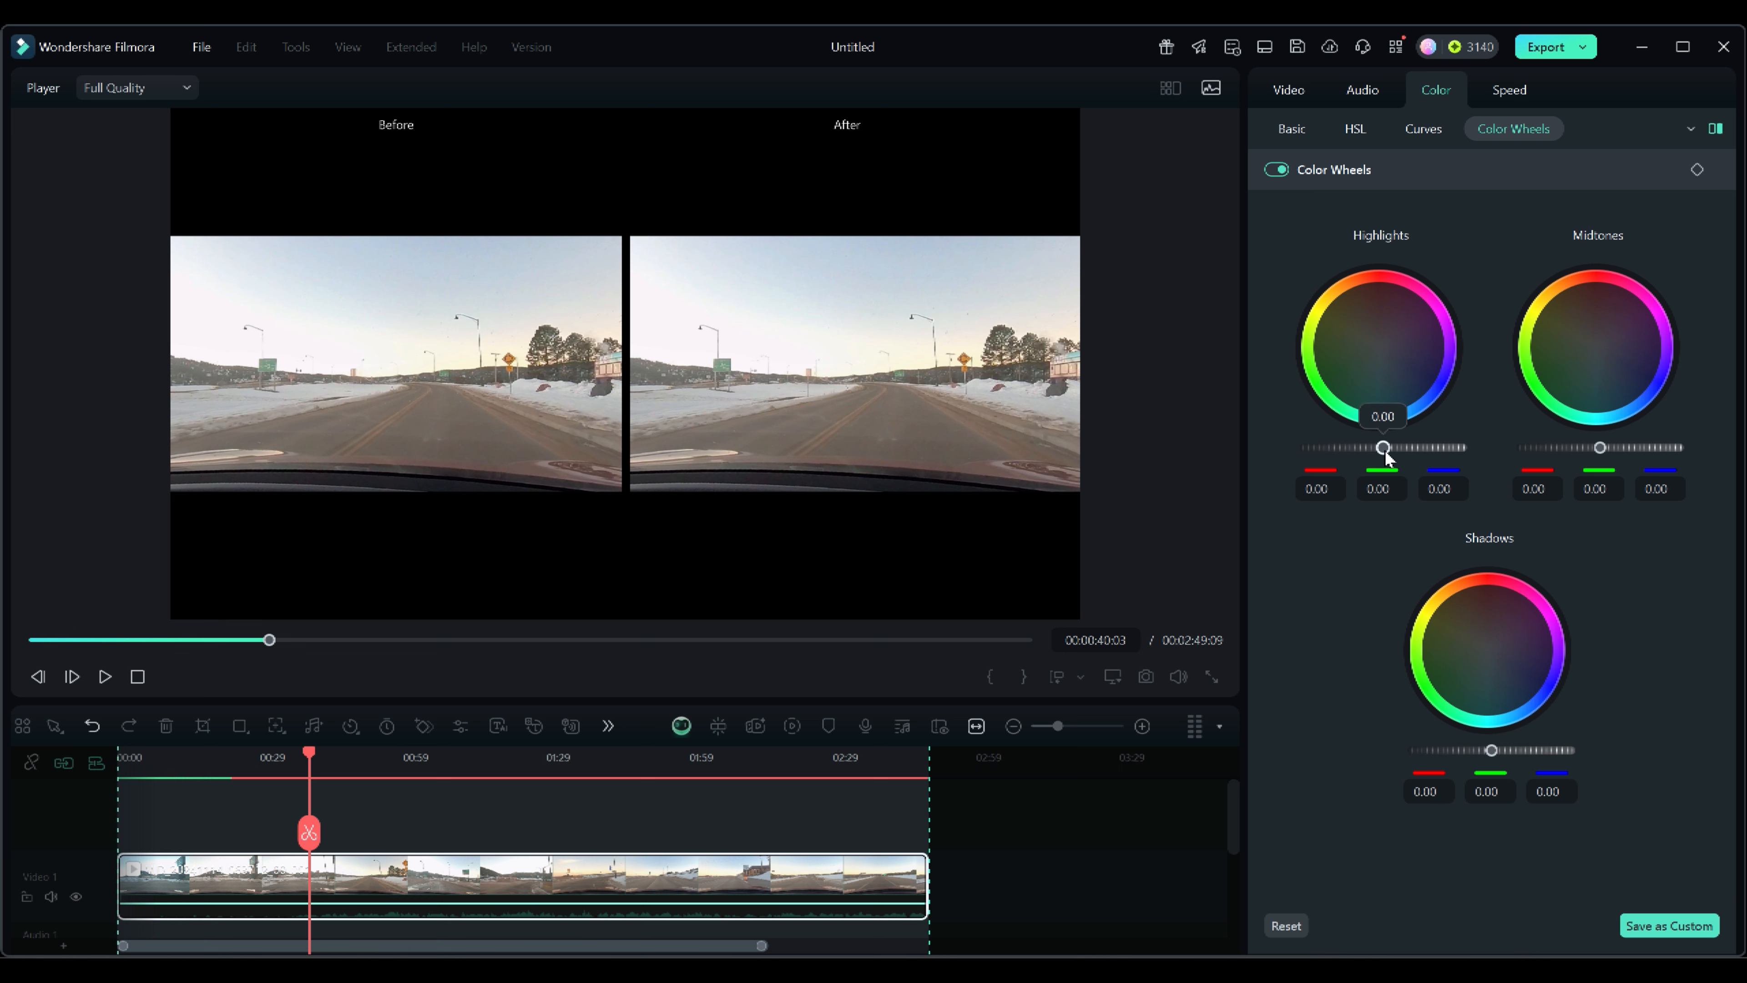
mouse_move(1384, 448)
left_mouse_down()
mouse_move(1441, 447)
mouse_move(1324, 448)
mouse_move(1464, 447)
mouse_move(1331, 448)
mouse_move(1432, 446)
mouse_move(1357, 455)
mouse_move(1391, 454)
left_mouse_up()
left_click(1598, 447)
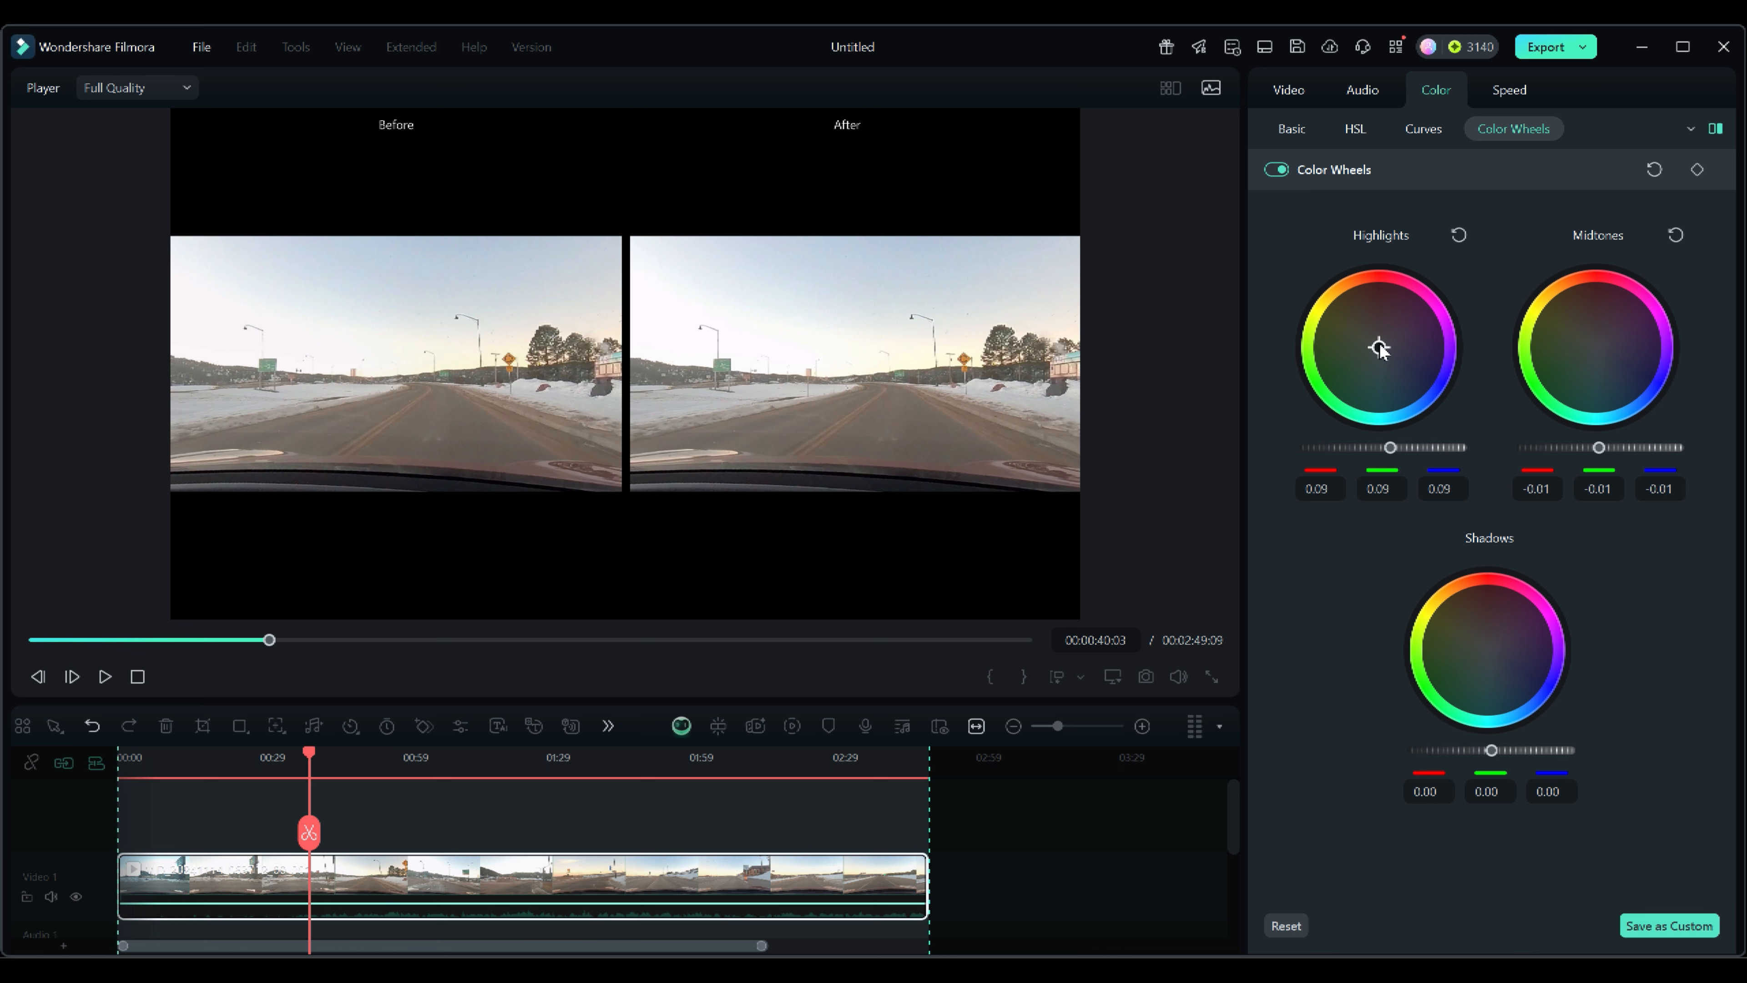
Shift the highlights wheel toward blue, to about -0.75, 0.09, 0.93.
left_click_drag(1379, 347, 1414, 397)
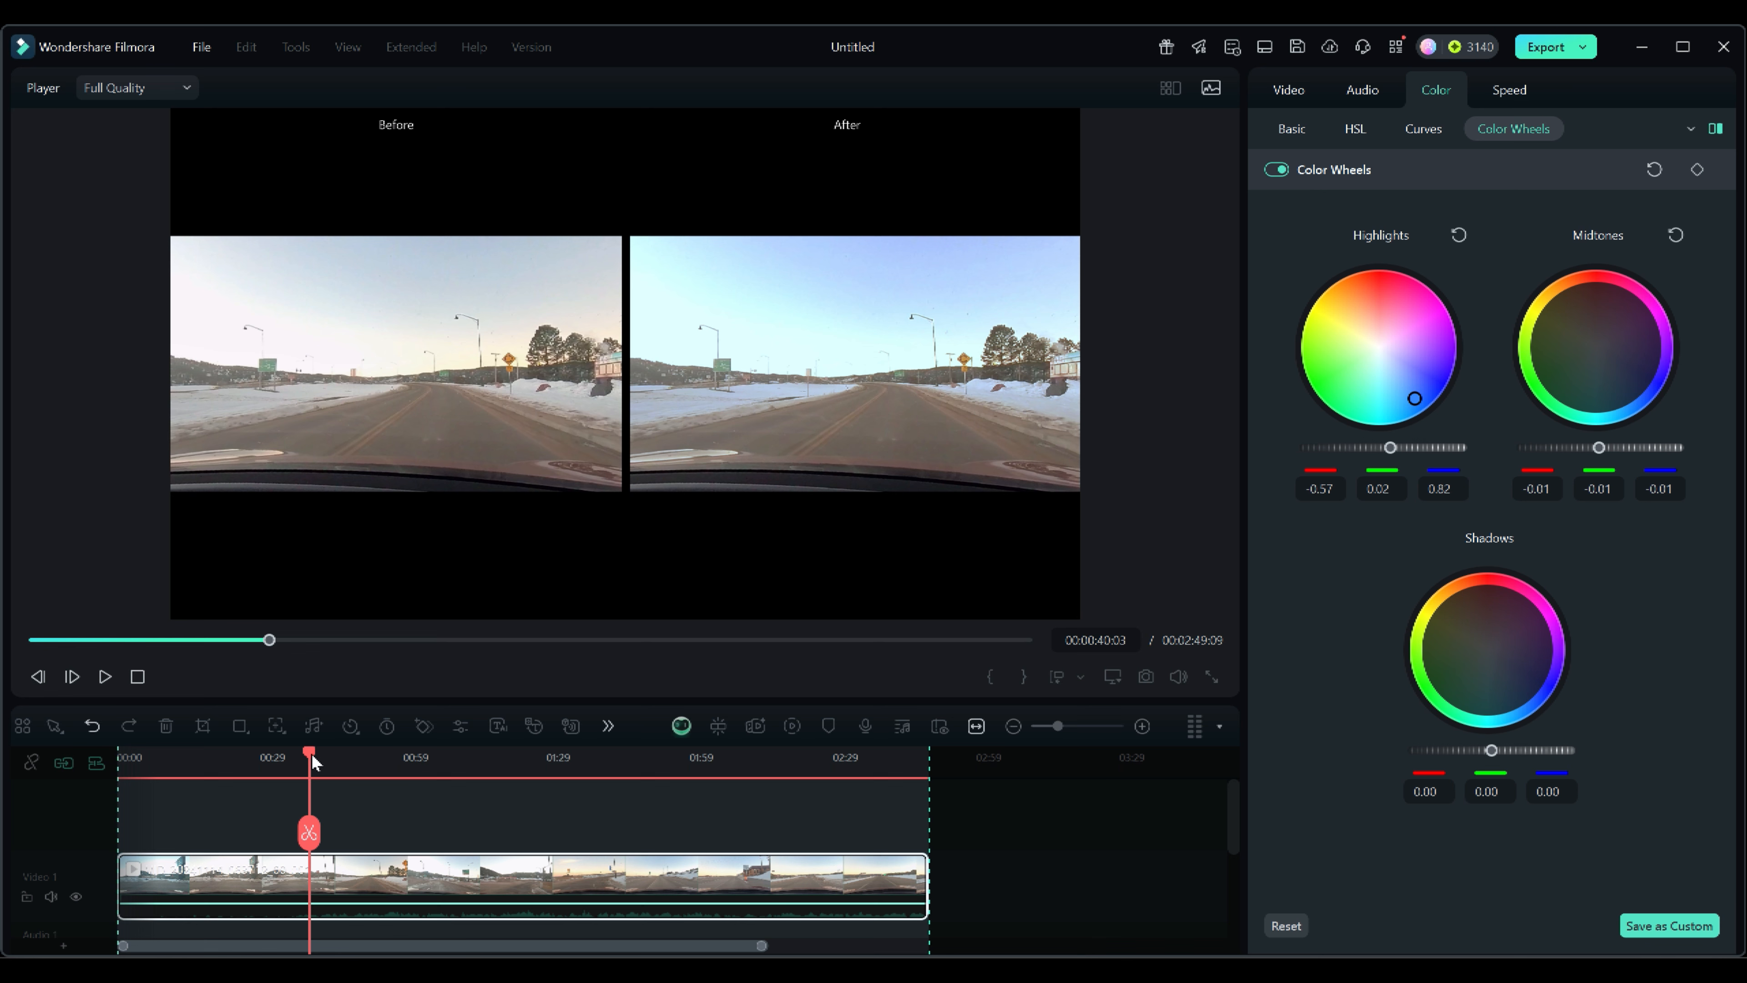
left_click_drag(309, 757, 489, 758)
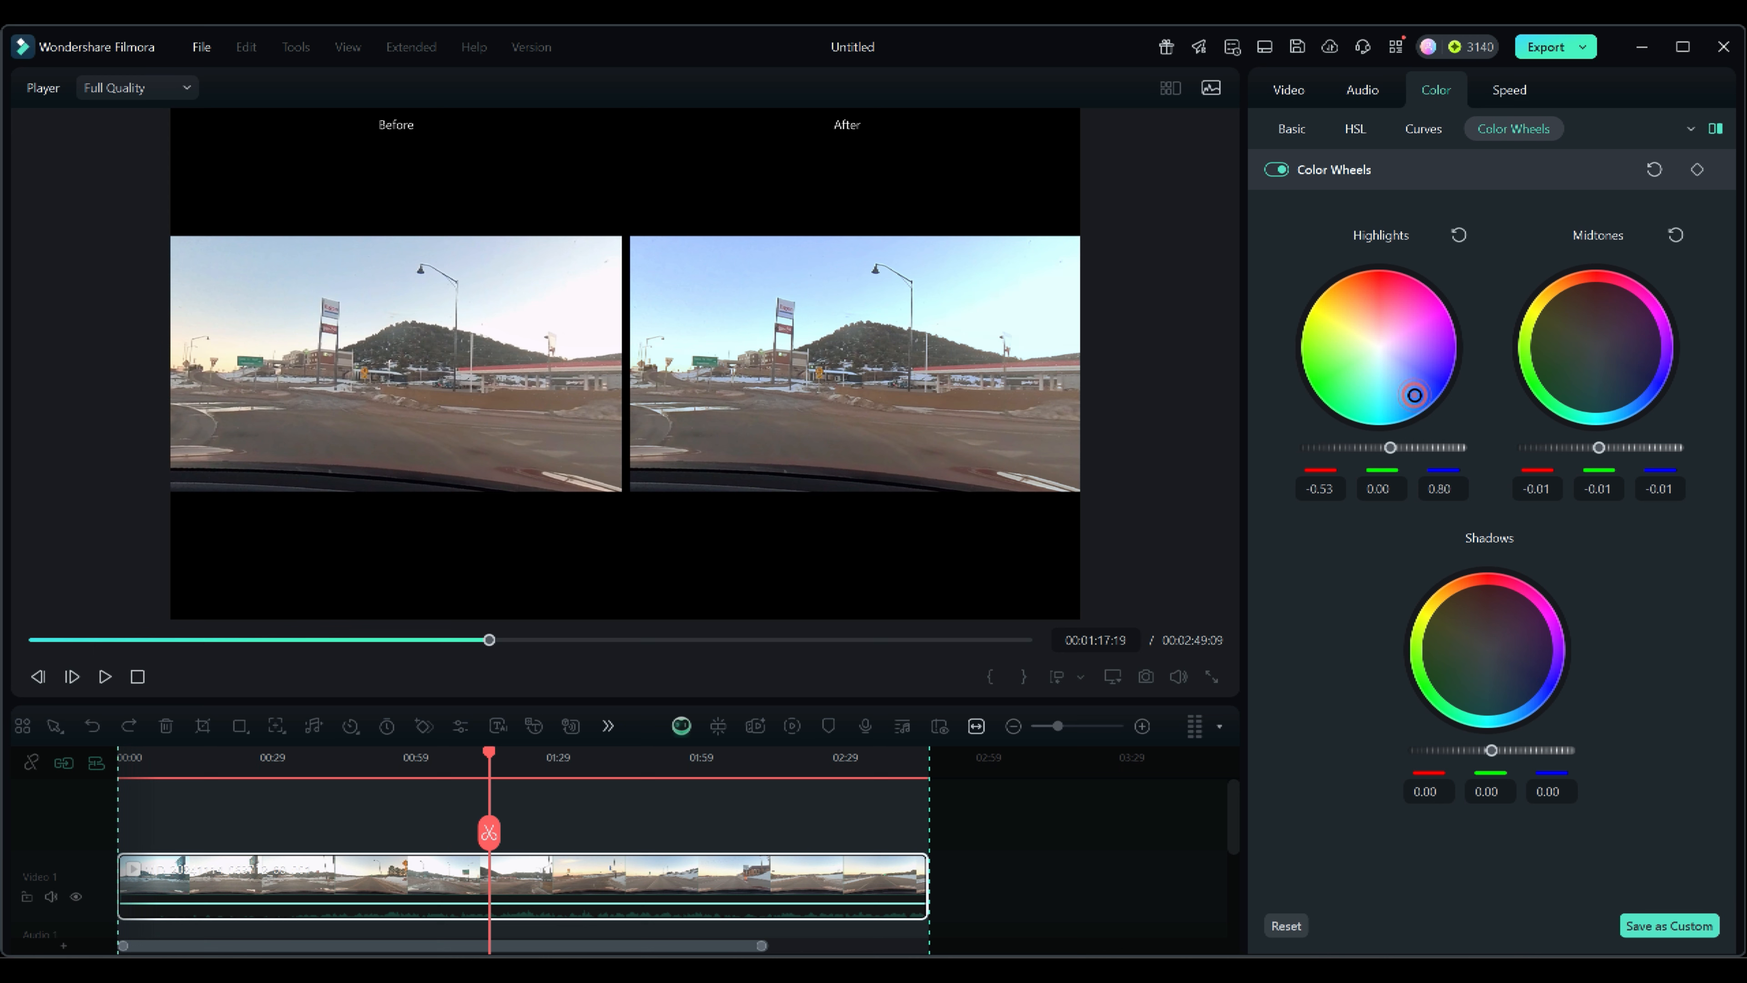
left_click_drag(1414, 399, 1416, 412)
Shift the midtones wheel toward green, to about -0.31, 0.82, -0.39.
mouse_move(1610, 421)
left_click_drag(1596, 347, 1546, 369)
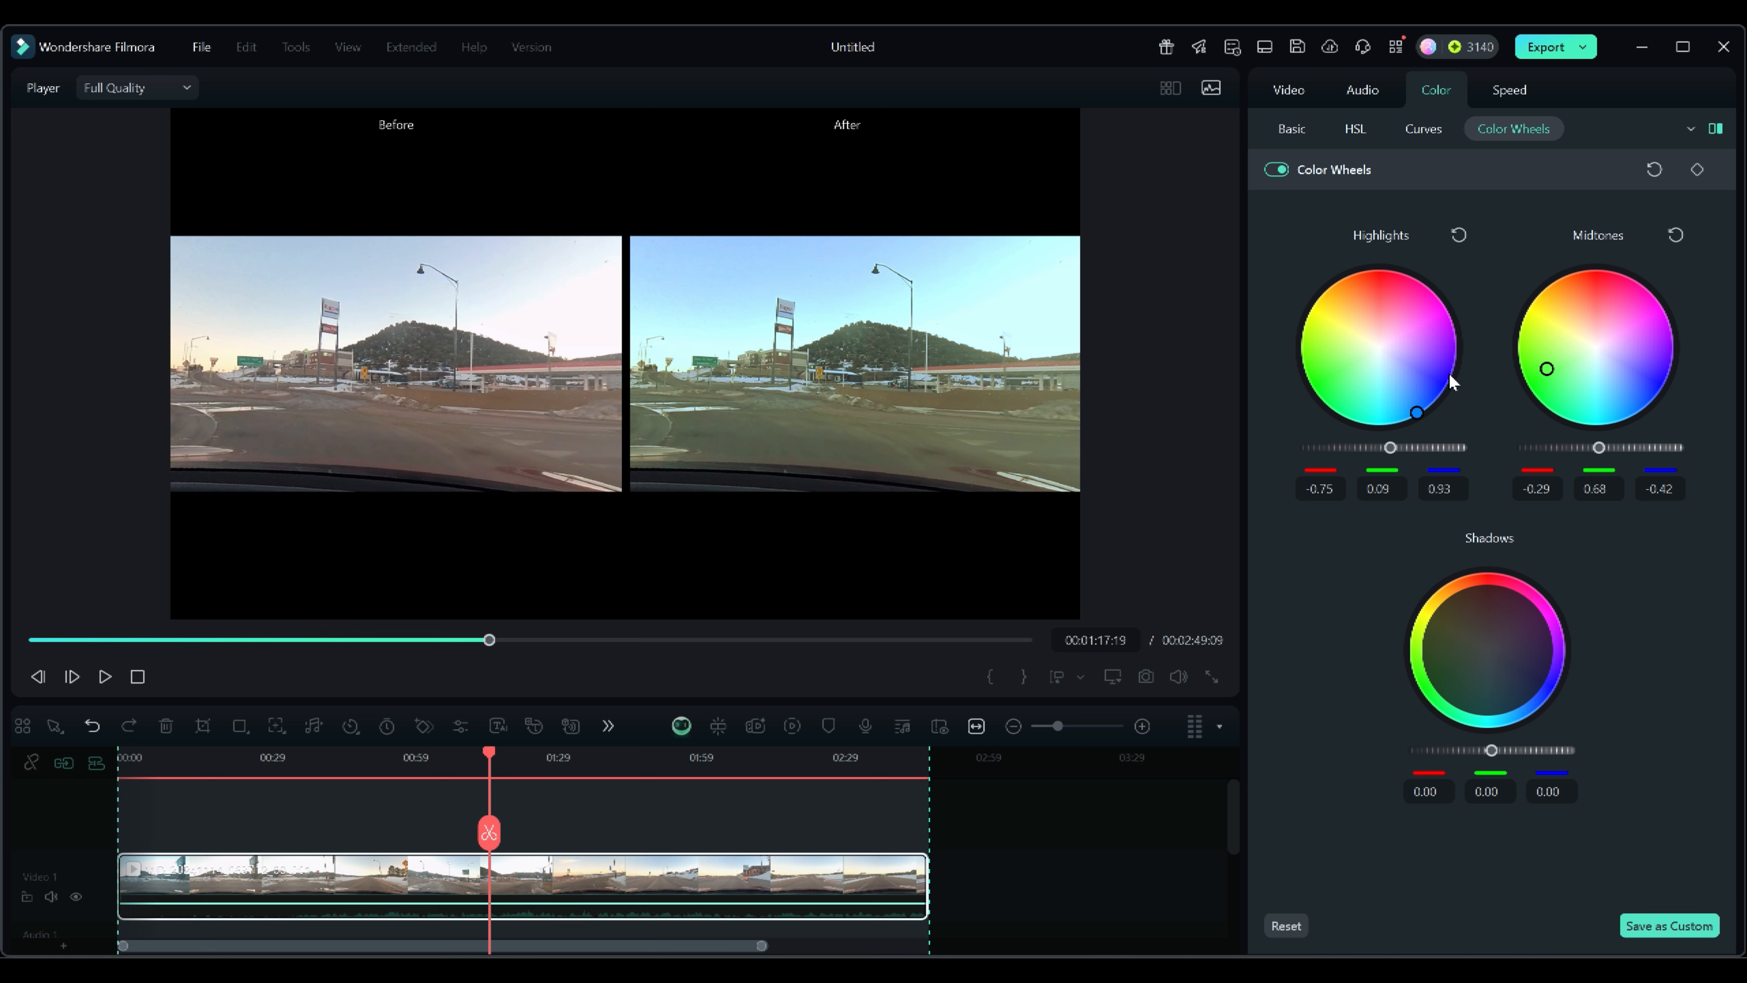
left_click_drag(1546, 369, 1542, 374)
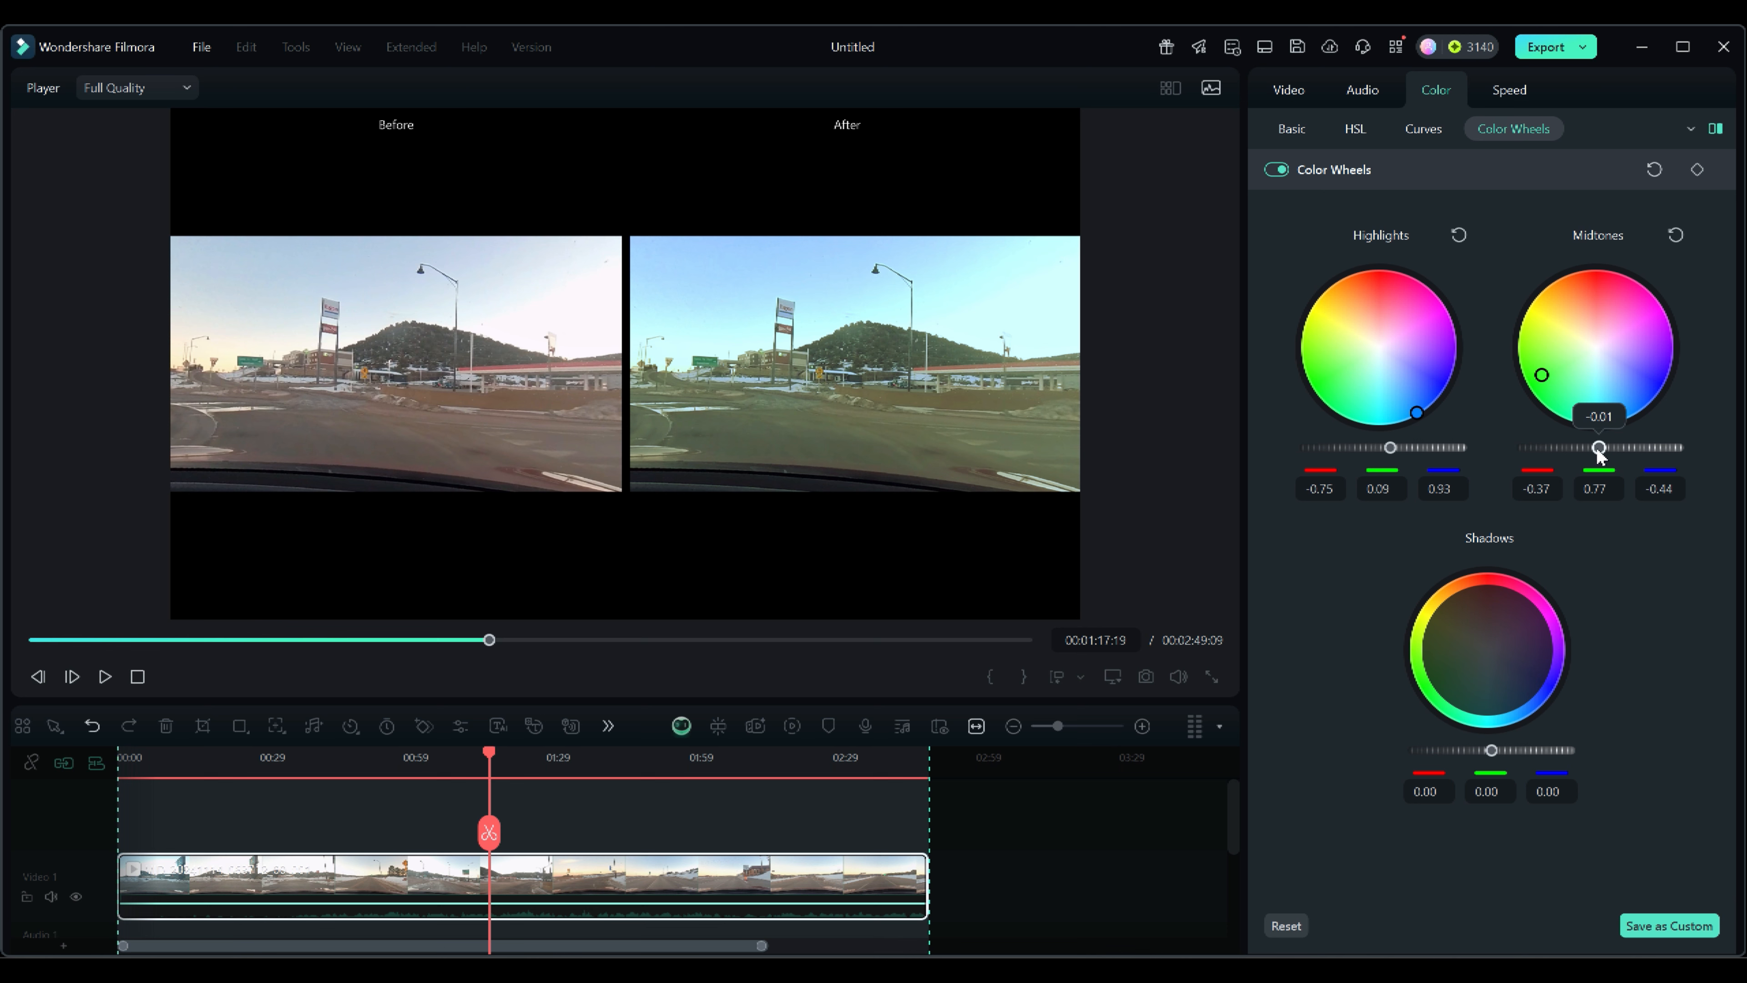
mouse_move(1595, 446)
left_mouse_down()
mouse_move(1620, 447)
mouse_move(1506, 442)
mouse_move(1599, 446)
left_mouse_up()
left_click_drag(1601, 447, 1603, 444)
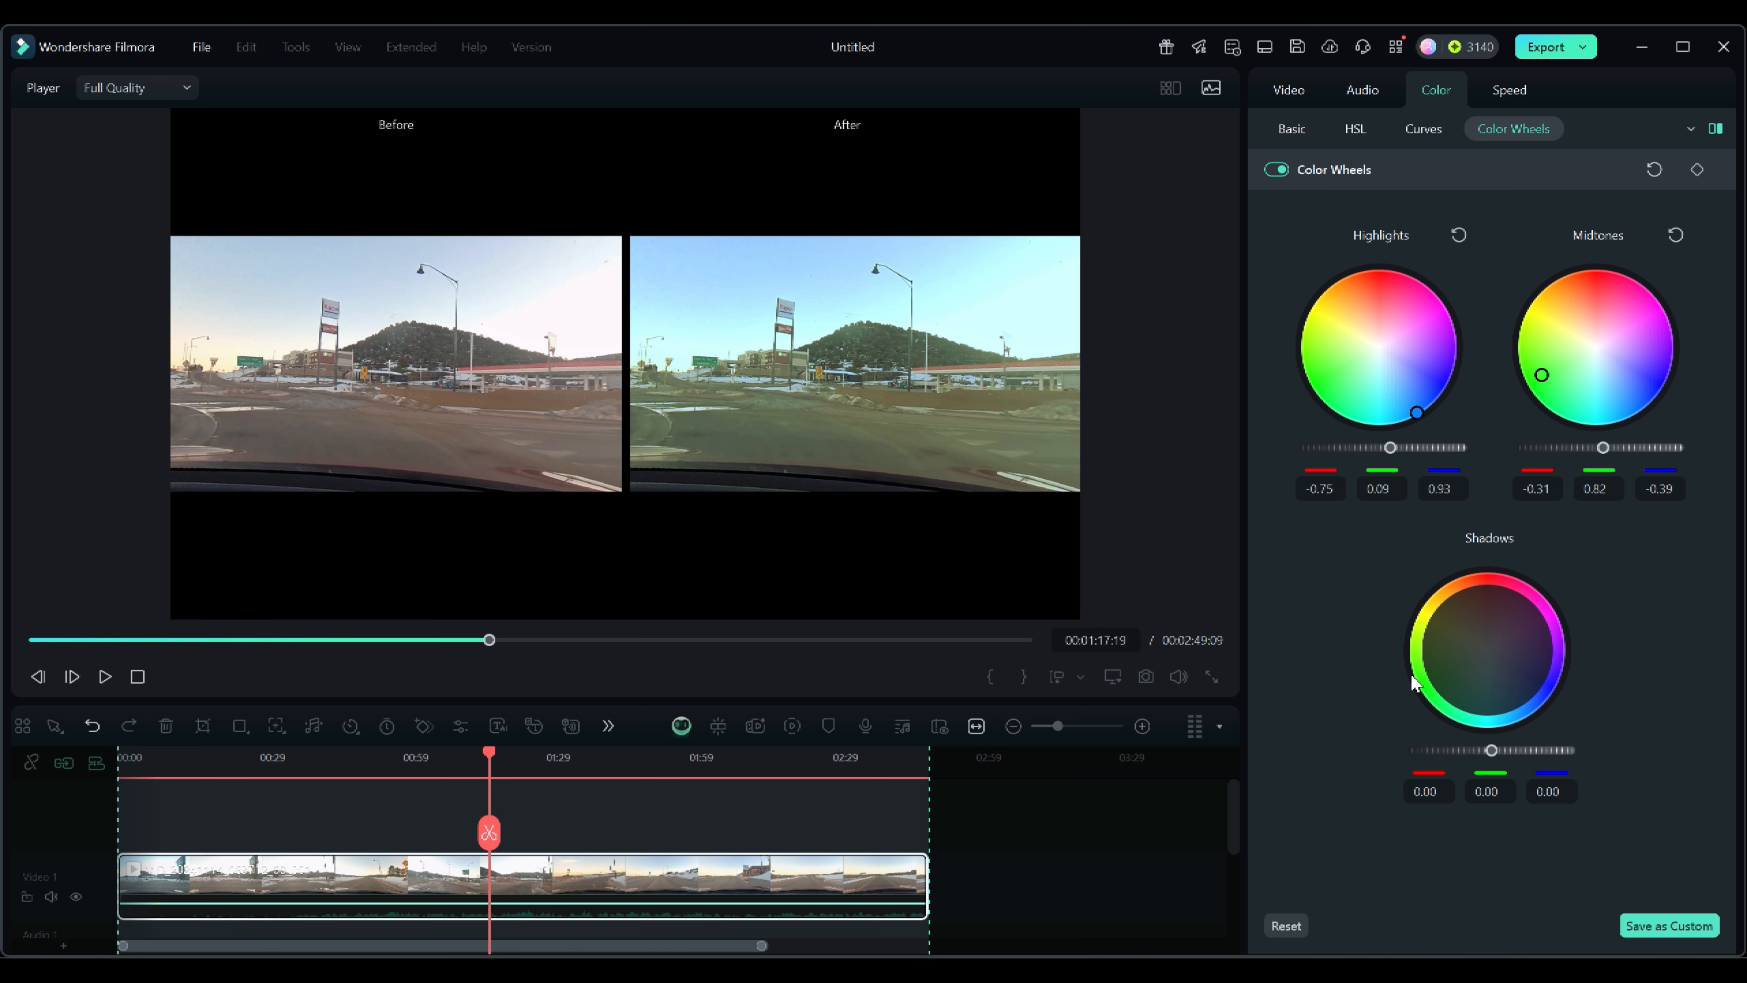
Darken the shadows brightness to about -0.63 and fine-tune the midtones and shadow red values.
left_click_drag(1491, 749, 1528, 749)
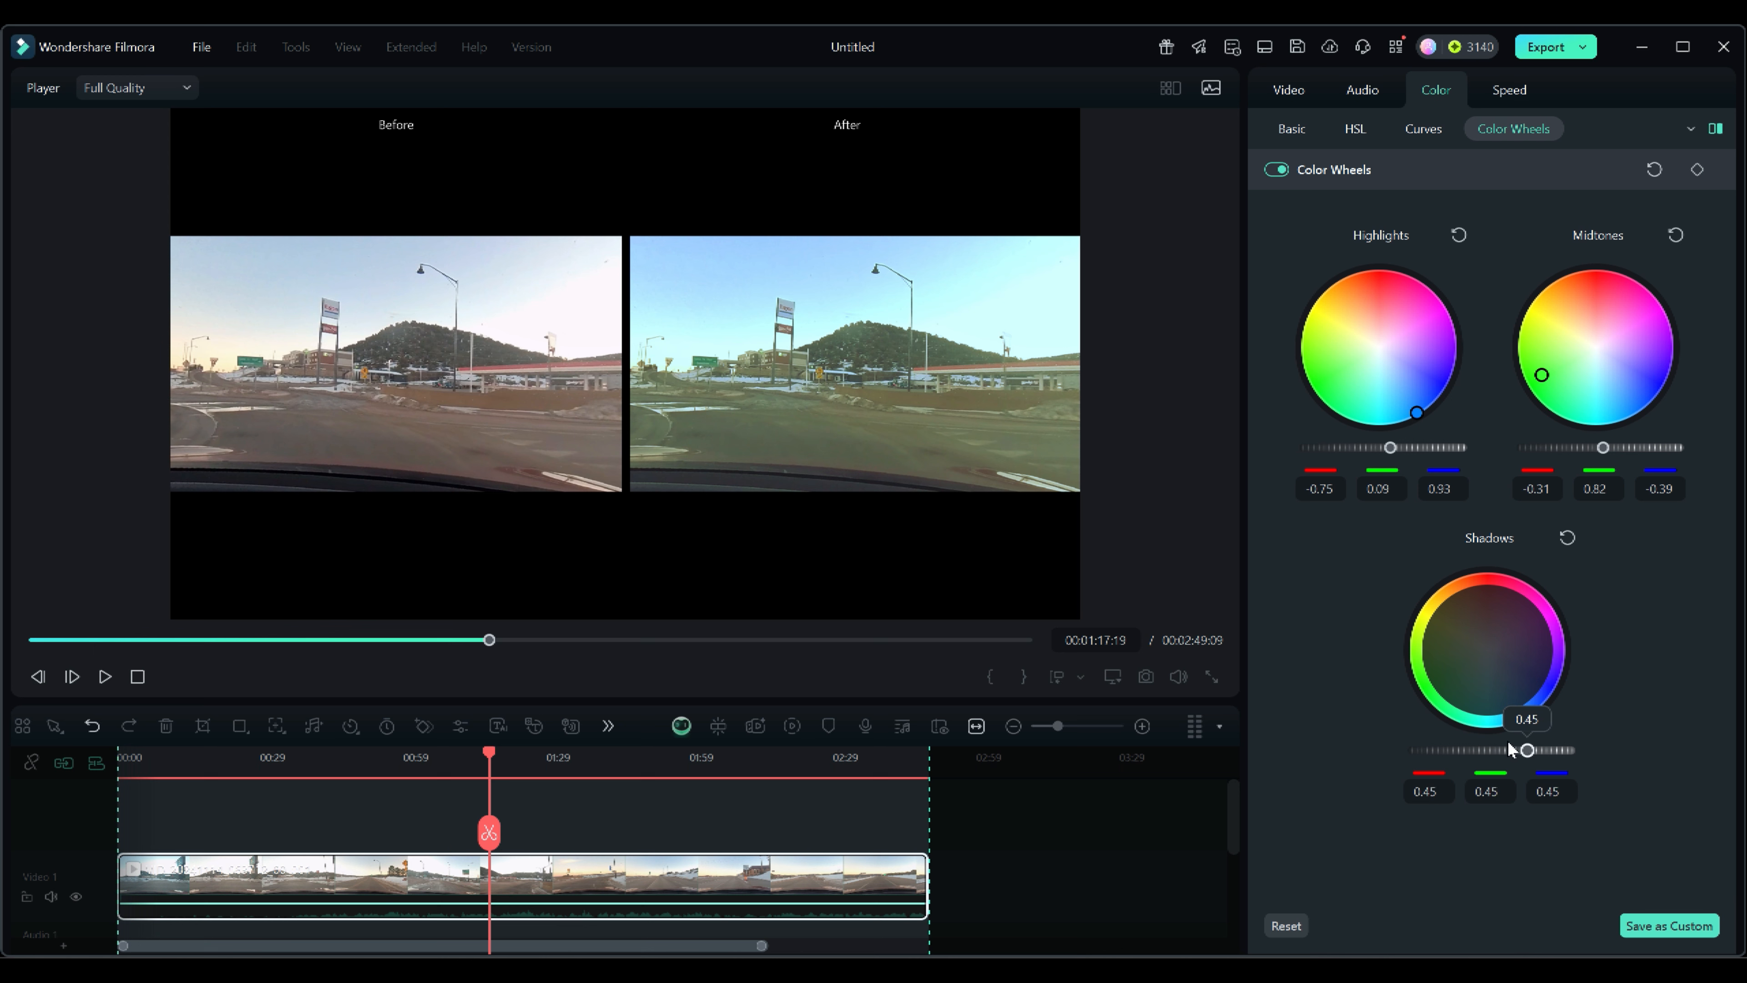
left_click_drag(1527, 750, 1442, 751)
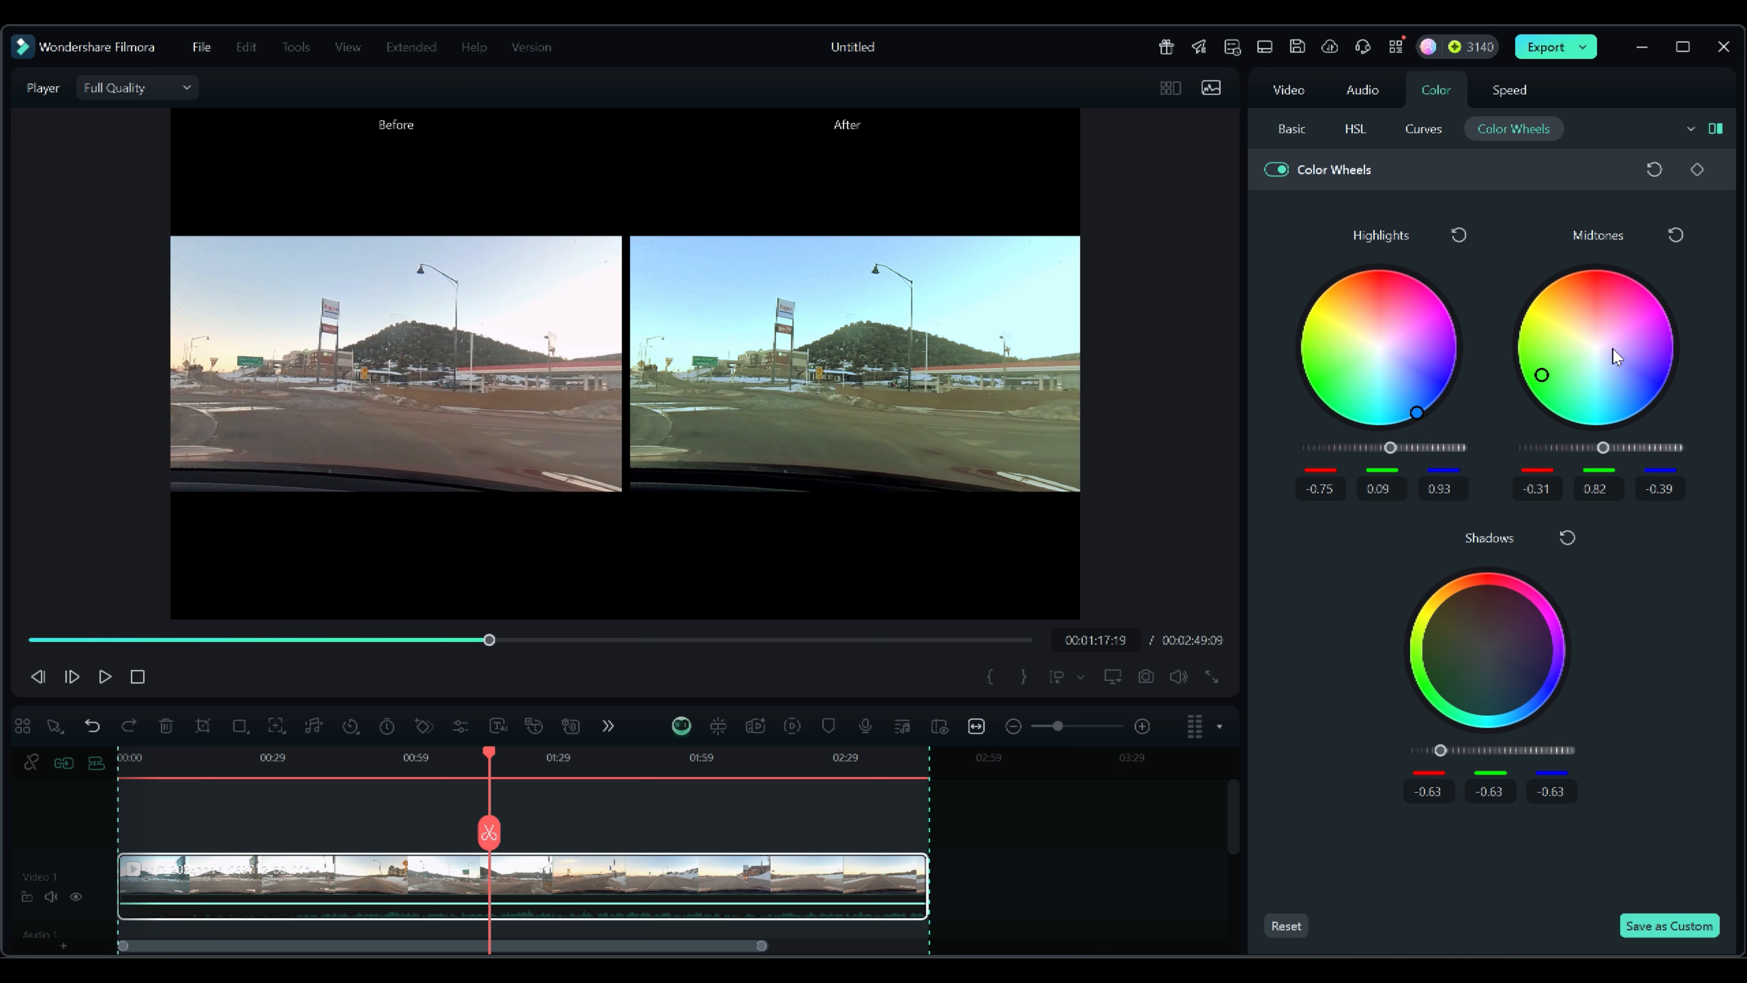
left_click_drag(1542, 377, 1542, 373)
mouse_move(1429, 793)
left_mouse_down()
mouse_move(1446, 793)
mouse_move(1430, 793)
left_mouse_up()
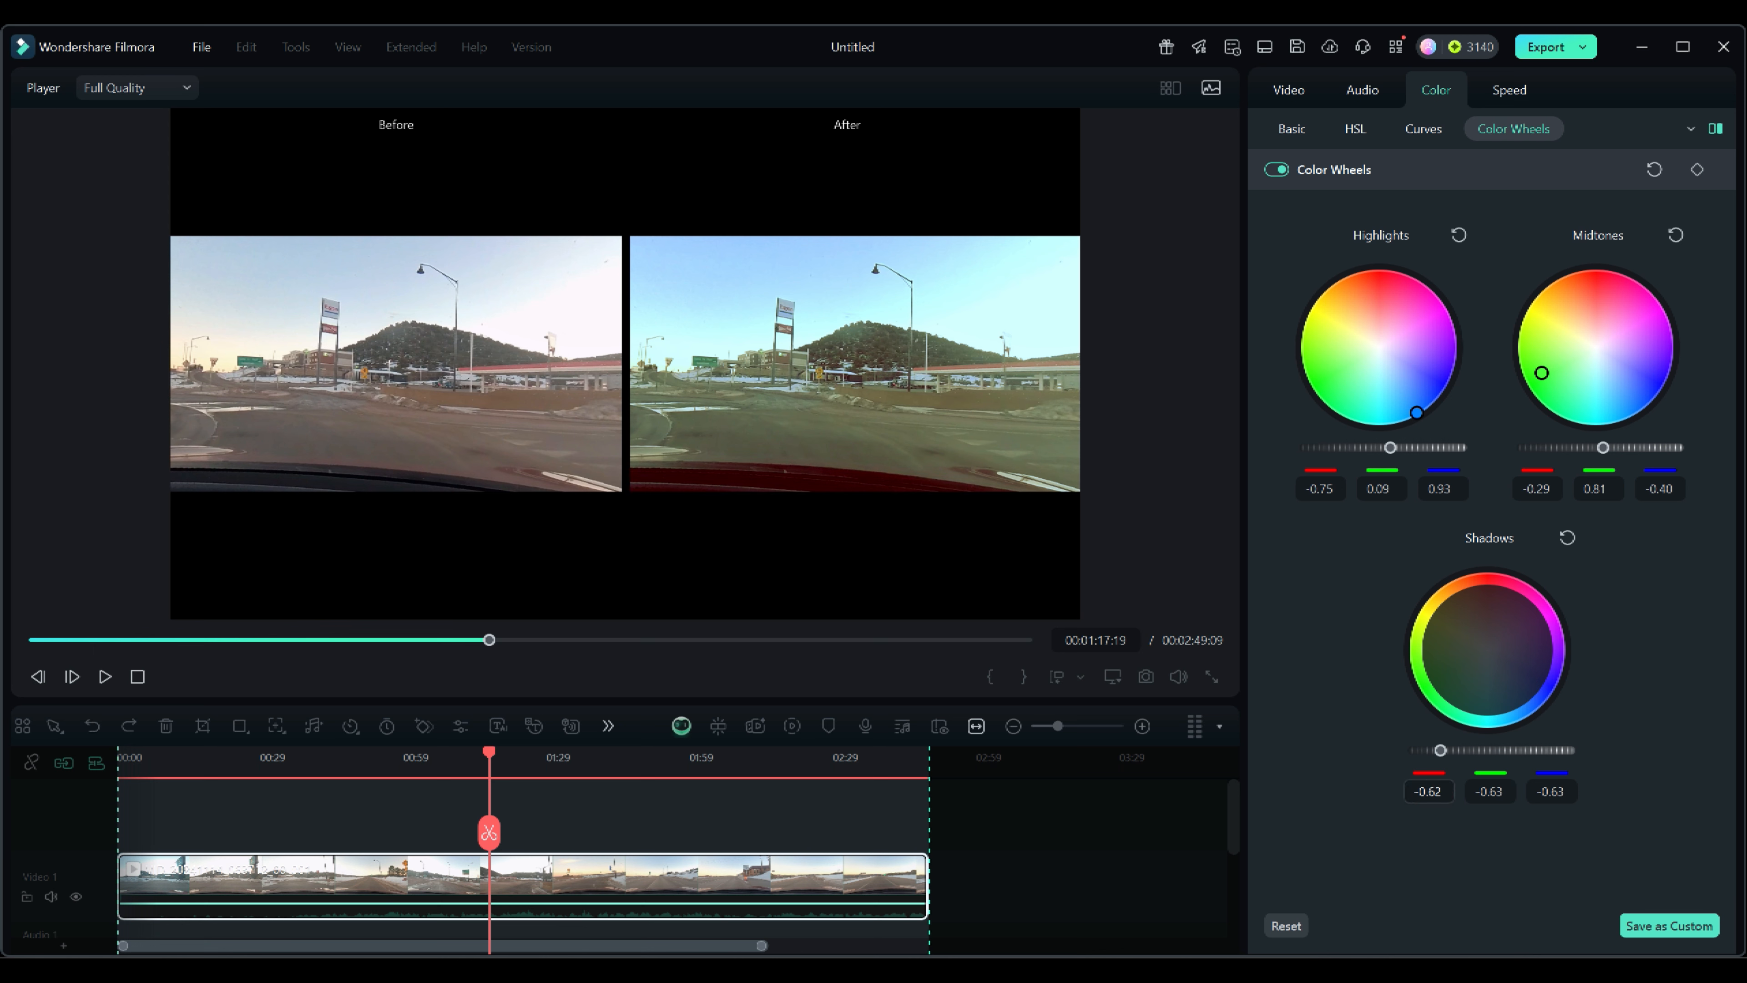
Shift the shadows wheel toward green, with red -0.73, green -0.15 and blue -0.63.
left_click_drag(1487, 605, 1487, 707)
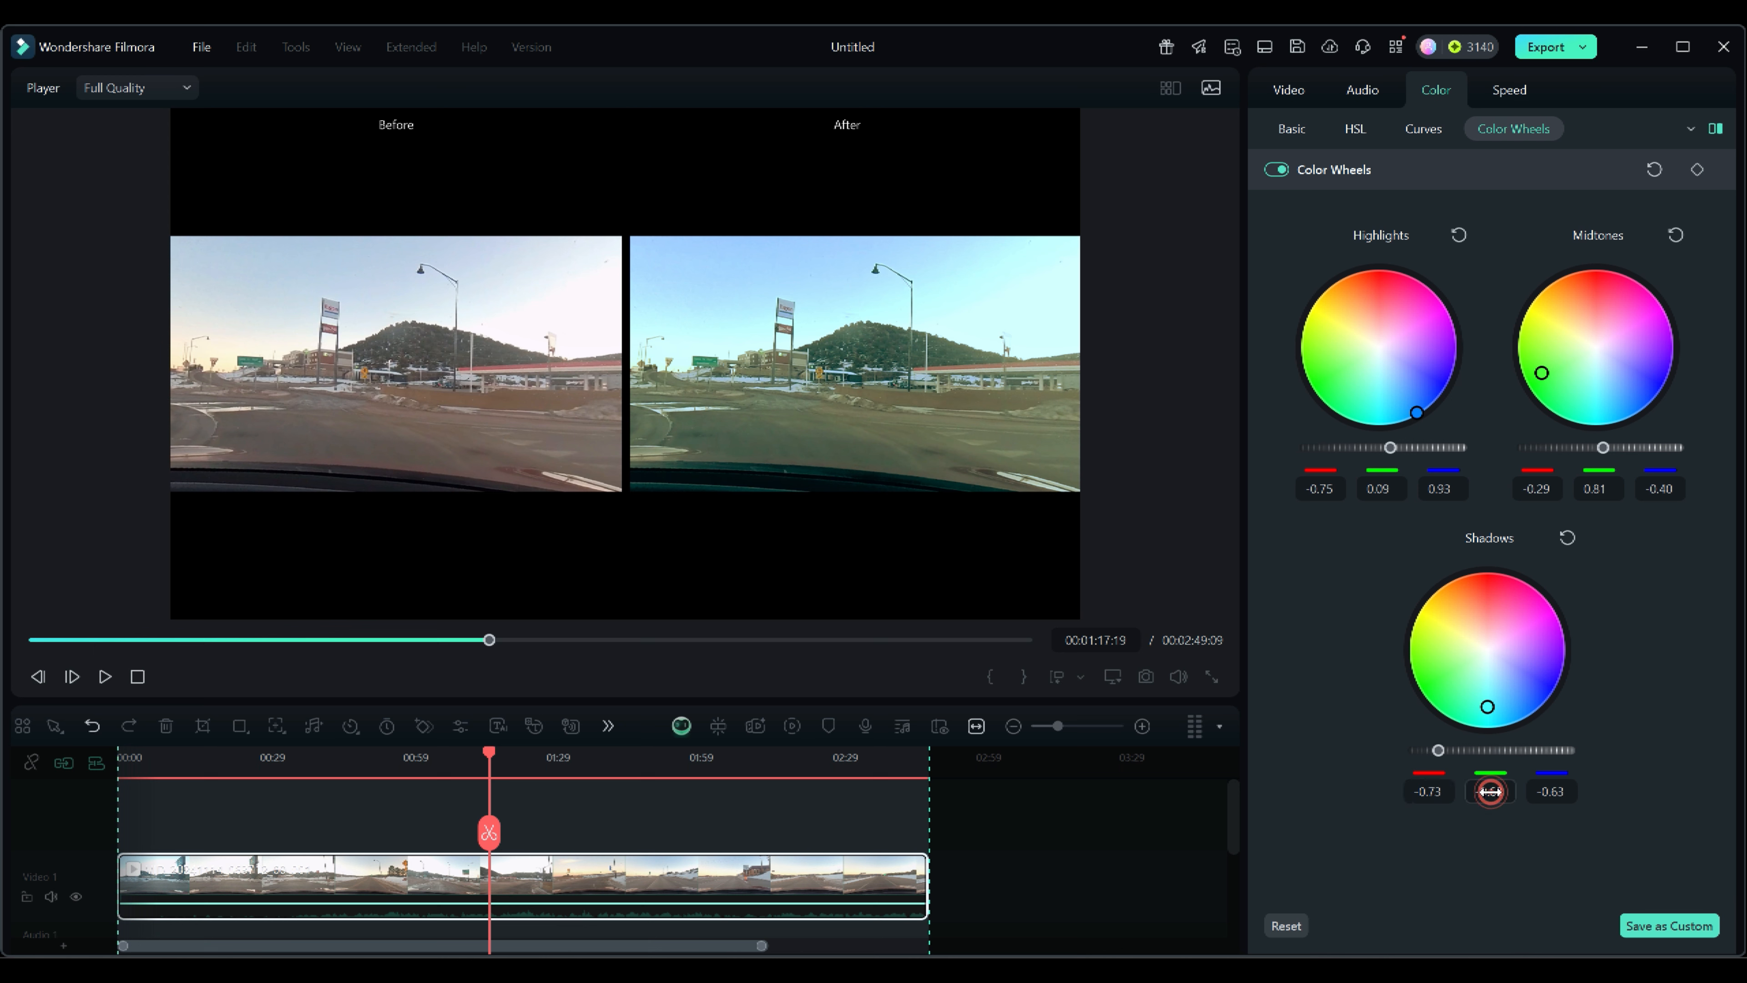
mouse_move(1492, 793)
left_mouse_down()
mouse_move(1532, 794)
mouse_move(1513, 793)
left_mouse_up()
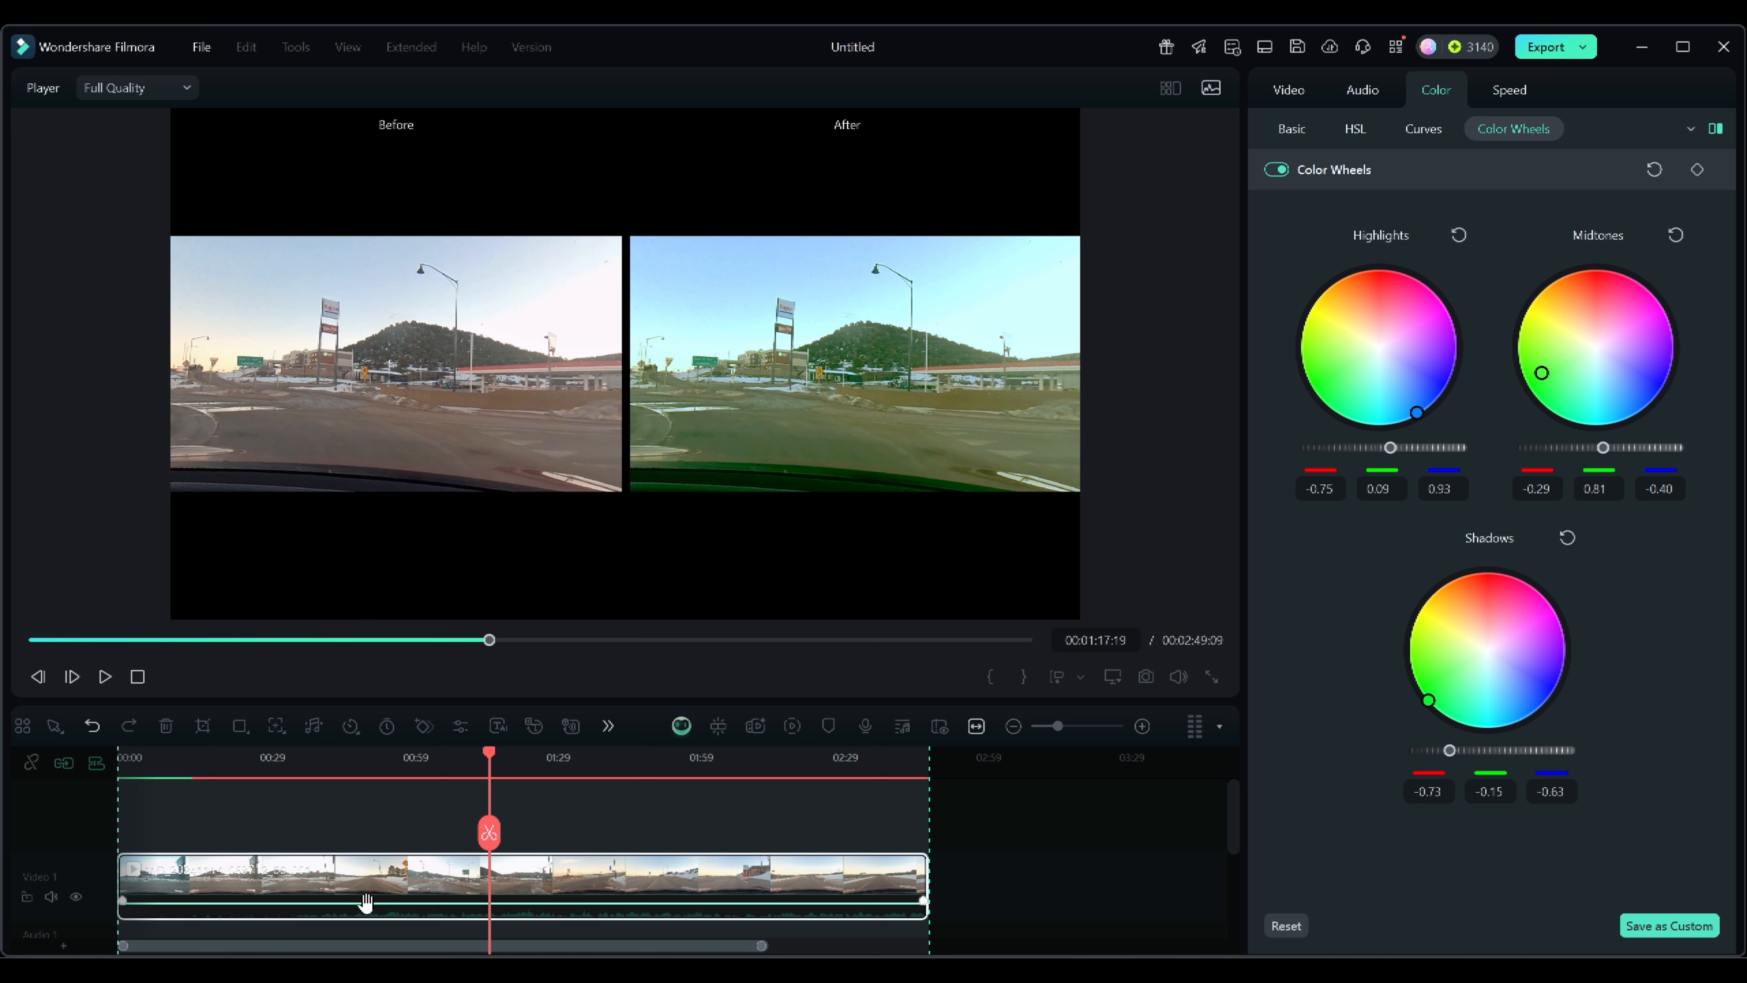
Preview the graded clip at several points, then reset all the color wheels.
left_click_drag(489, 755, 472, 829)
left_click(1697, 171)
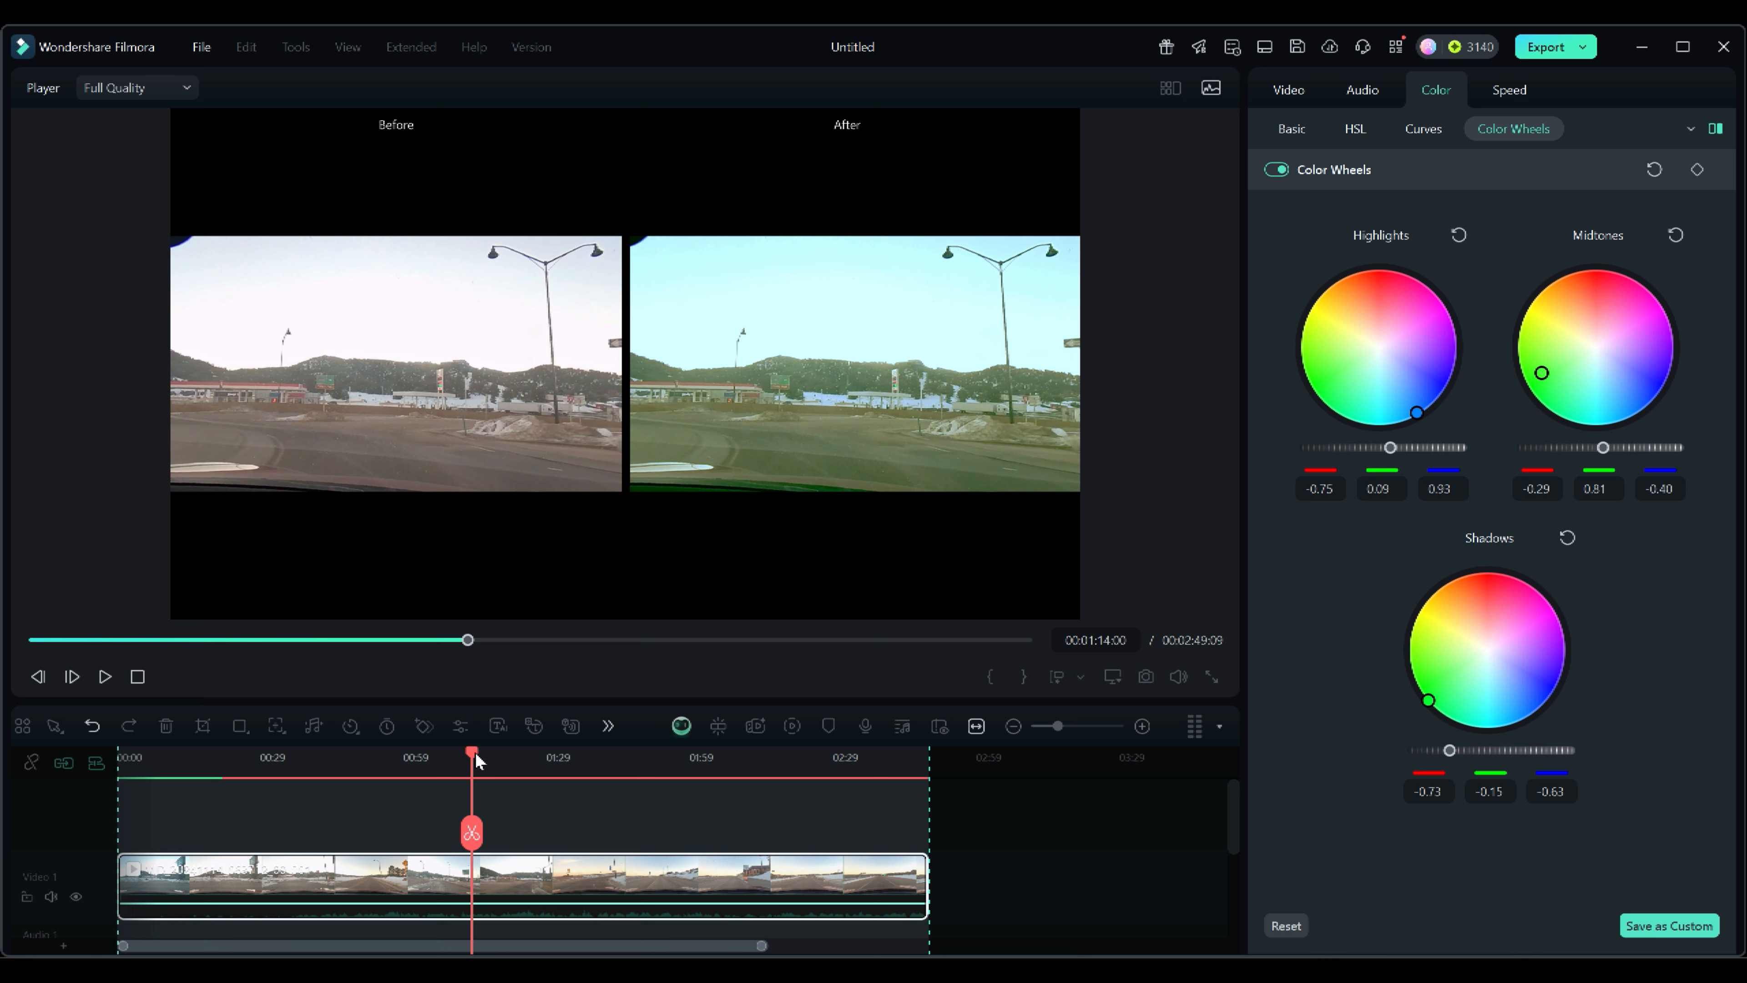
left_click_drag(471, 751, 460, 753)
left_click_drag(154, 761, 136, 759)
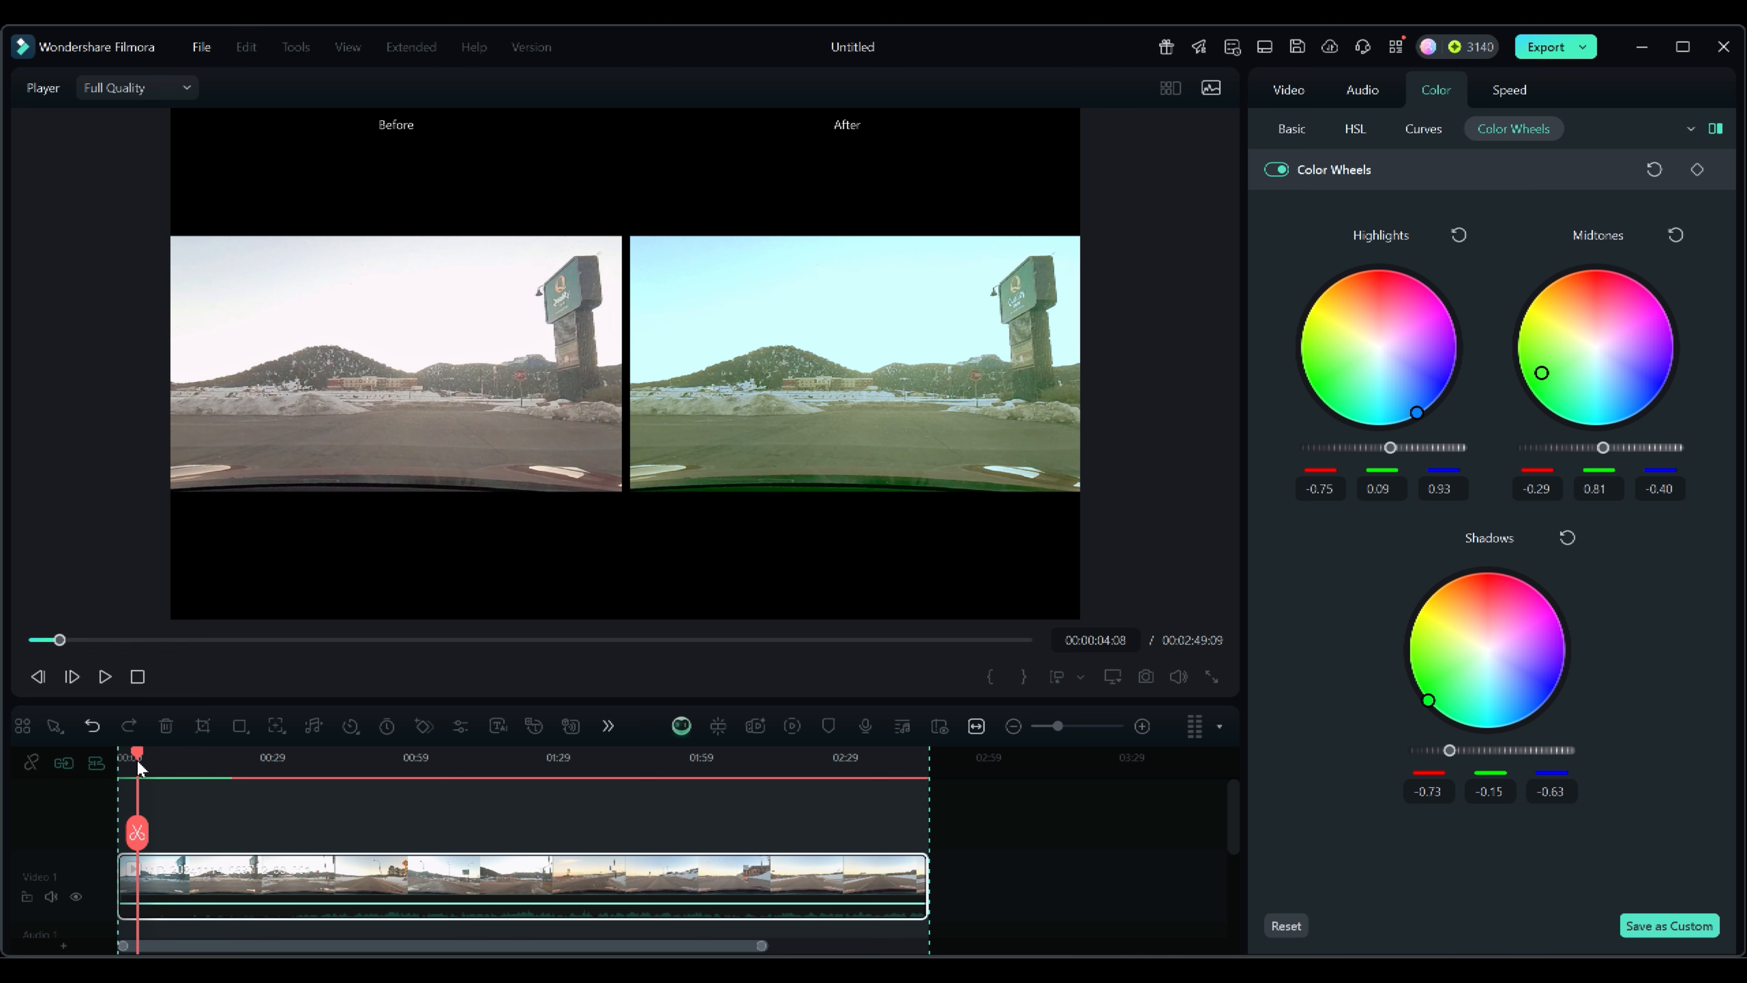
left_click_drag(136, 759, 472, 777)
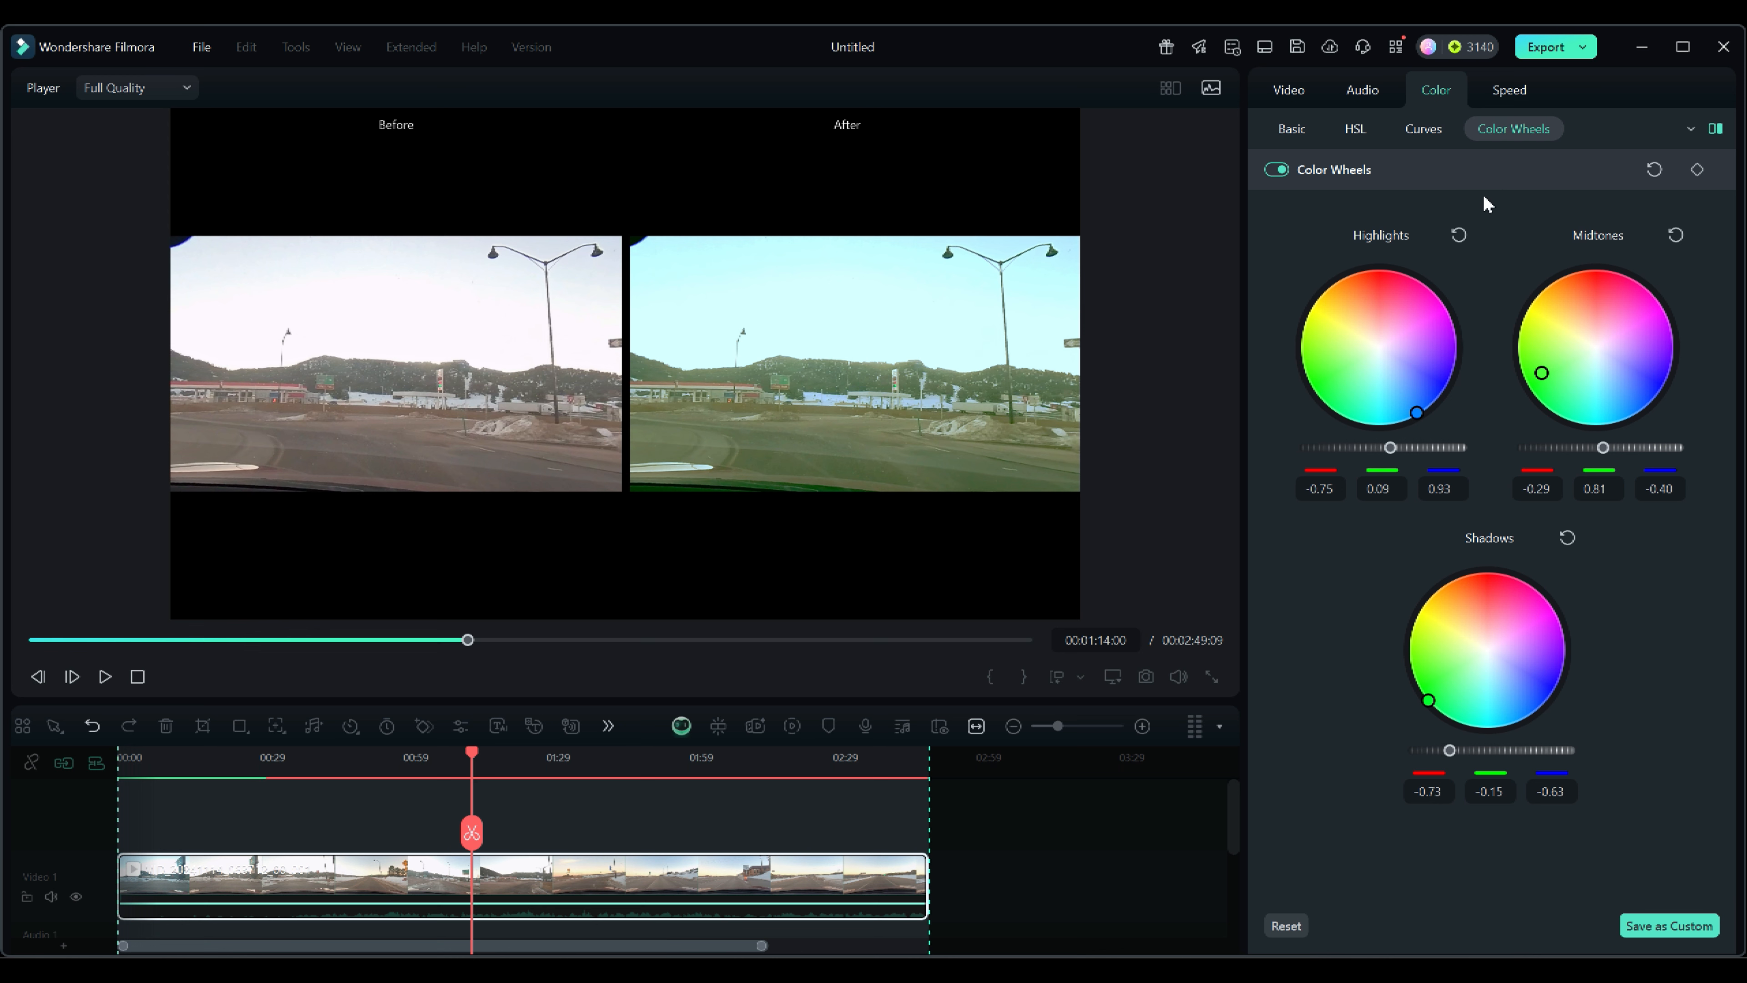
left_click(1655, 169)
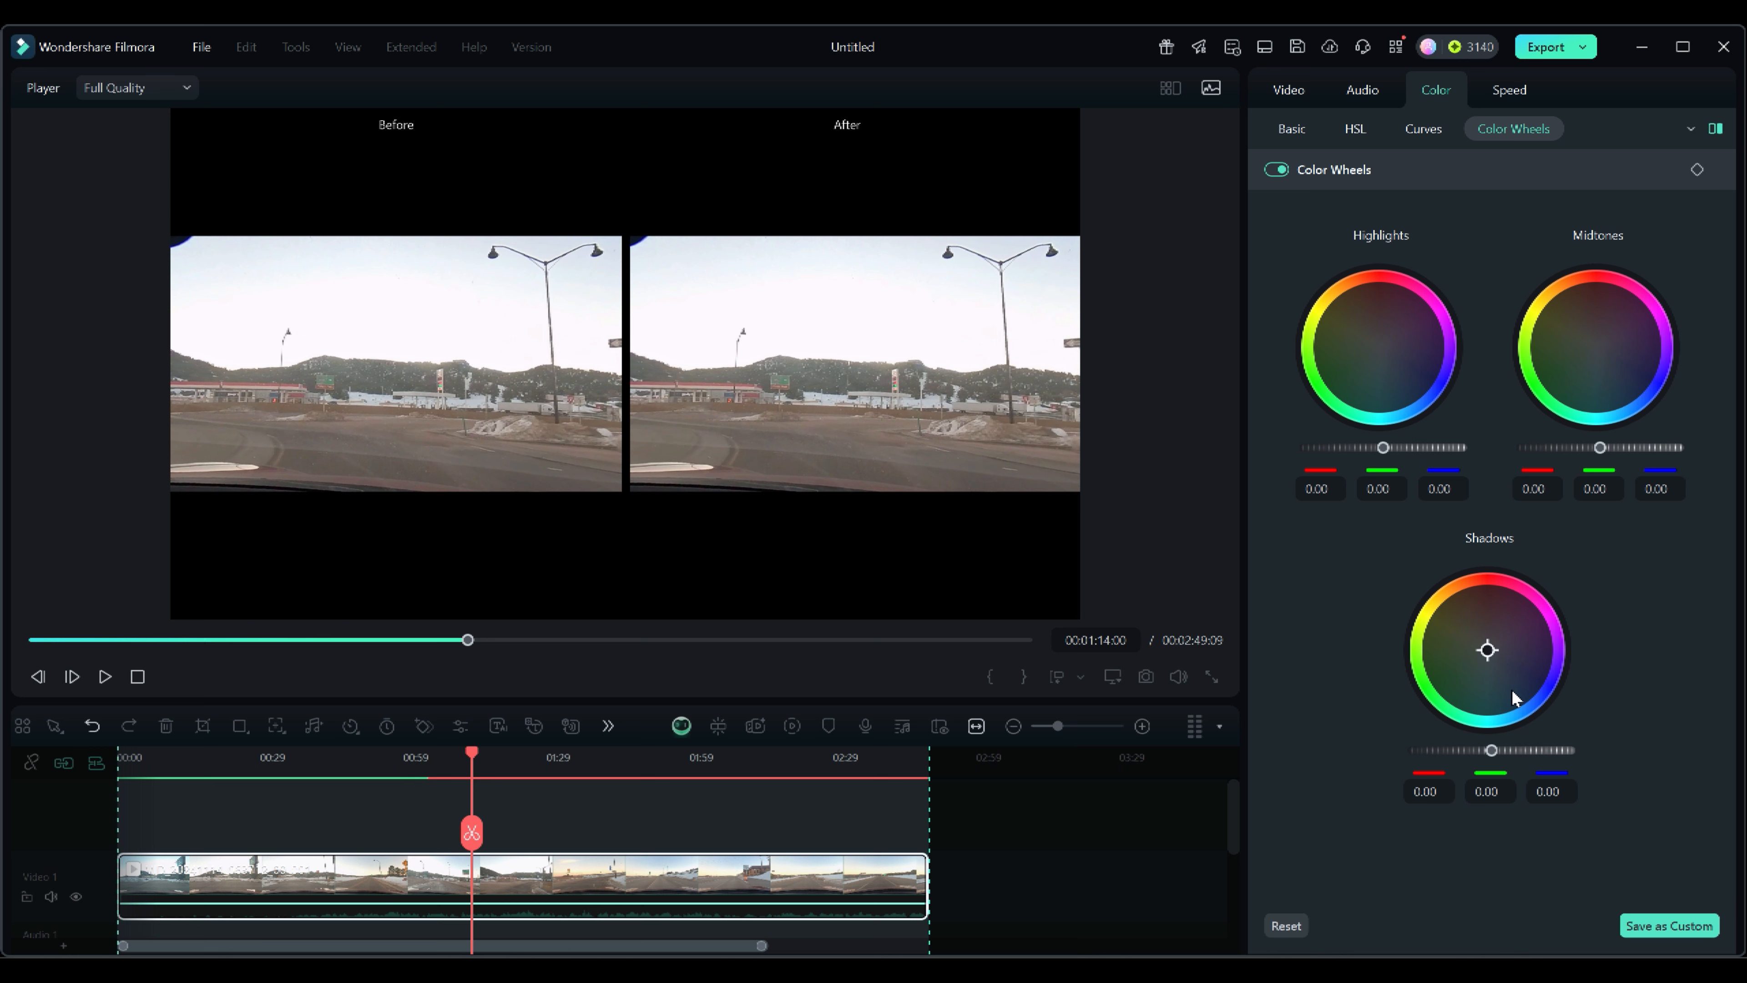
Return to the Basic color settings and scroll through the Color, Light and Adjust sliders.
left_click(1422, 129)
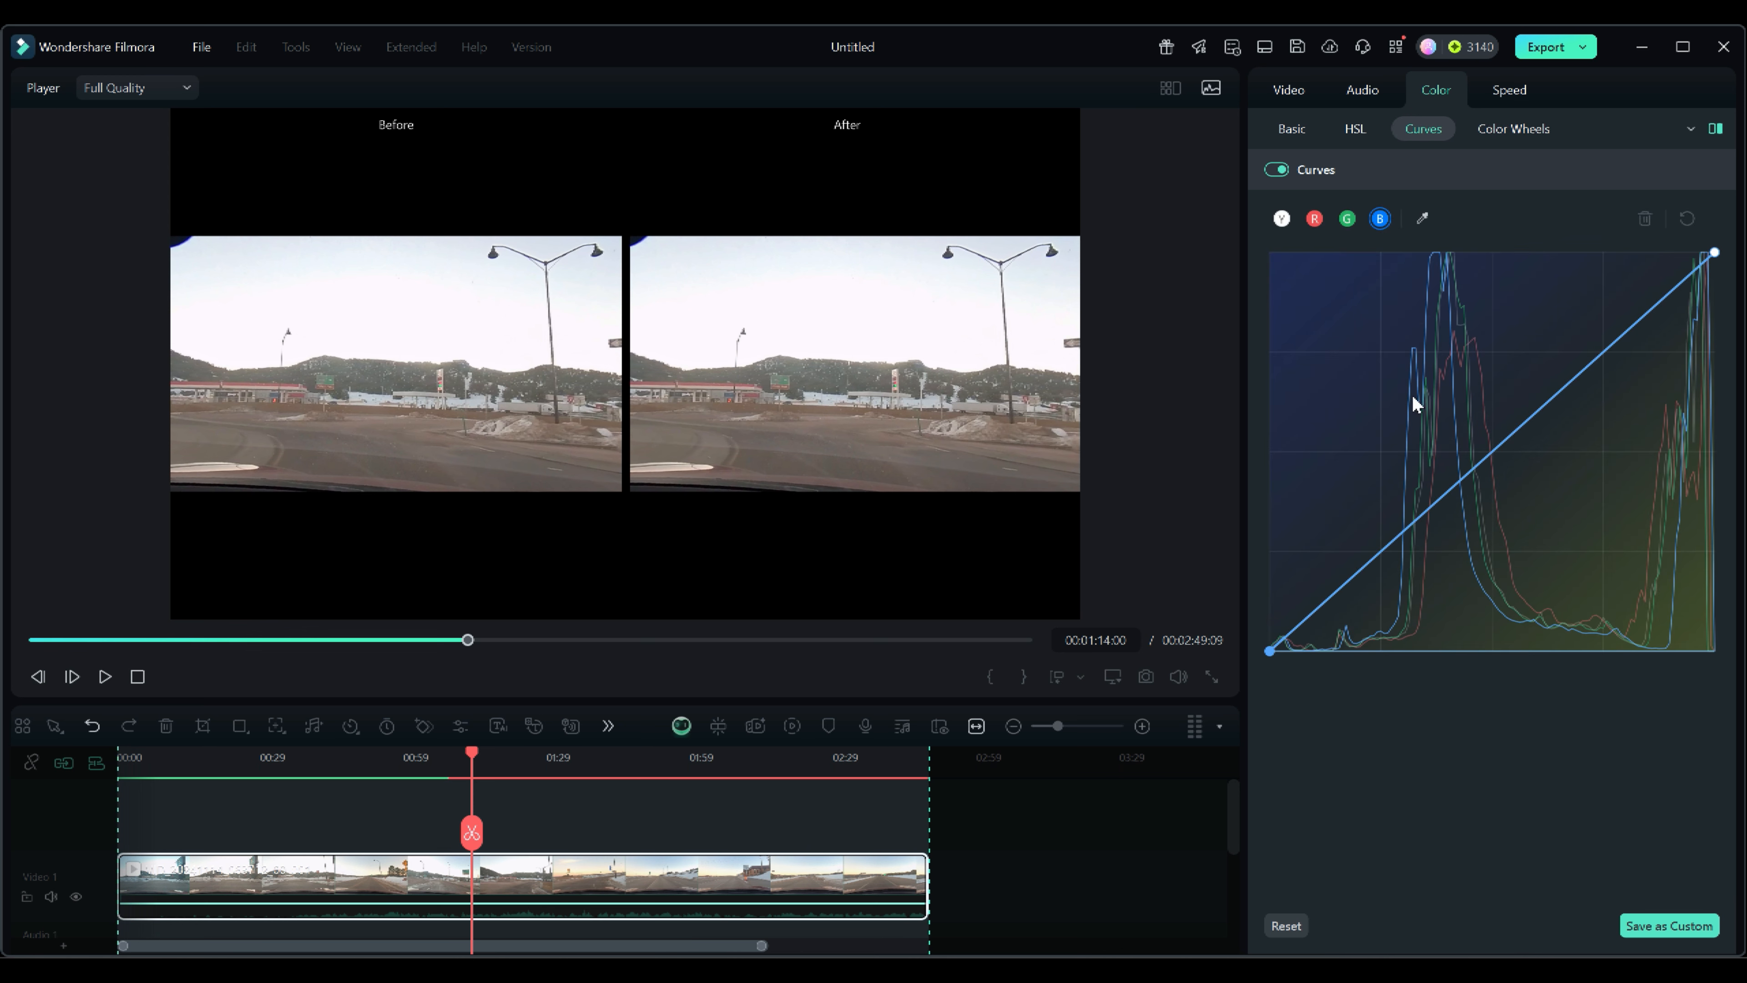
left_click(1353, 131)
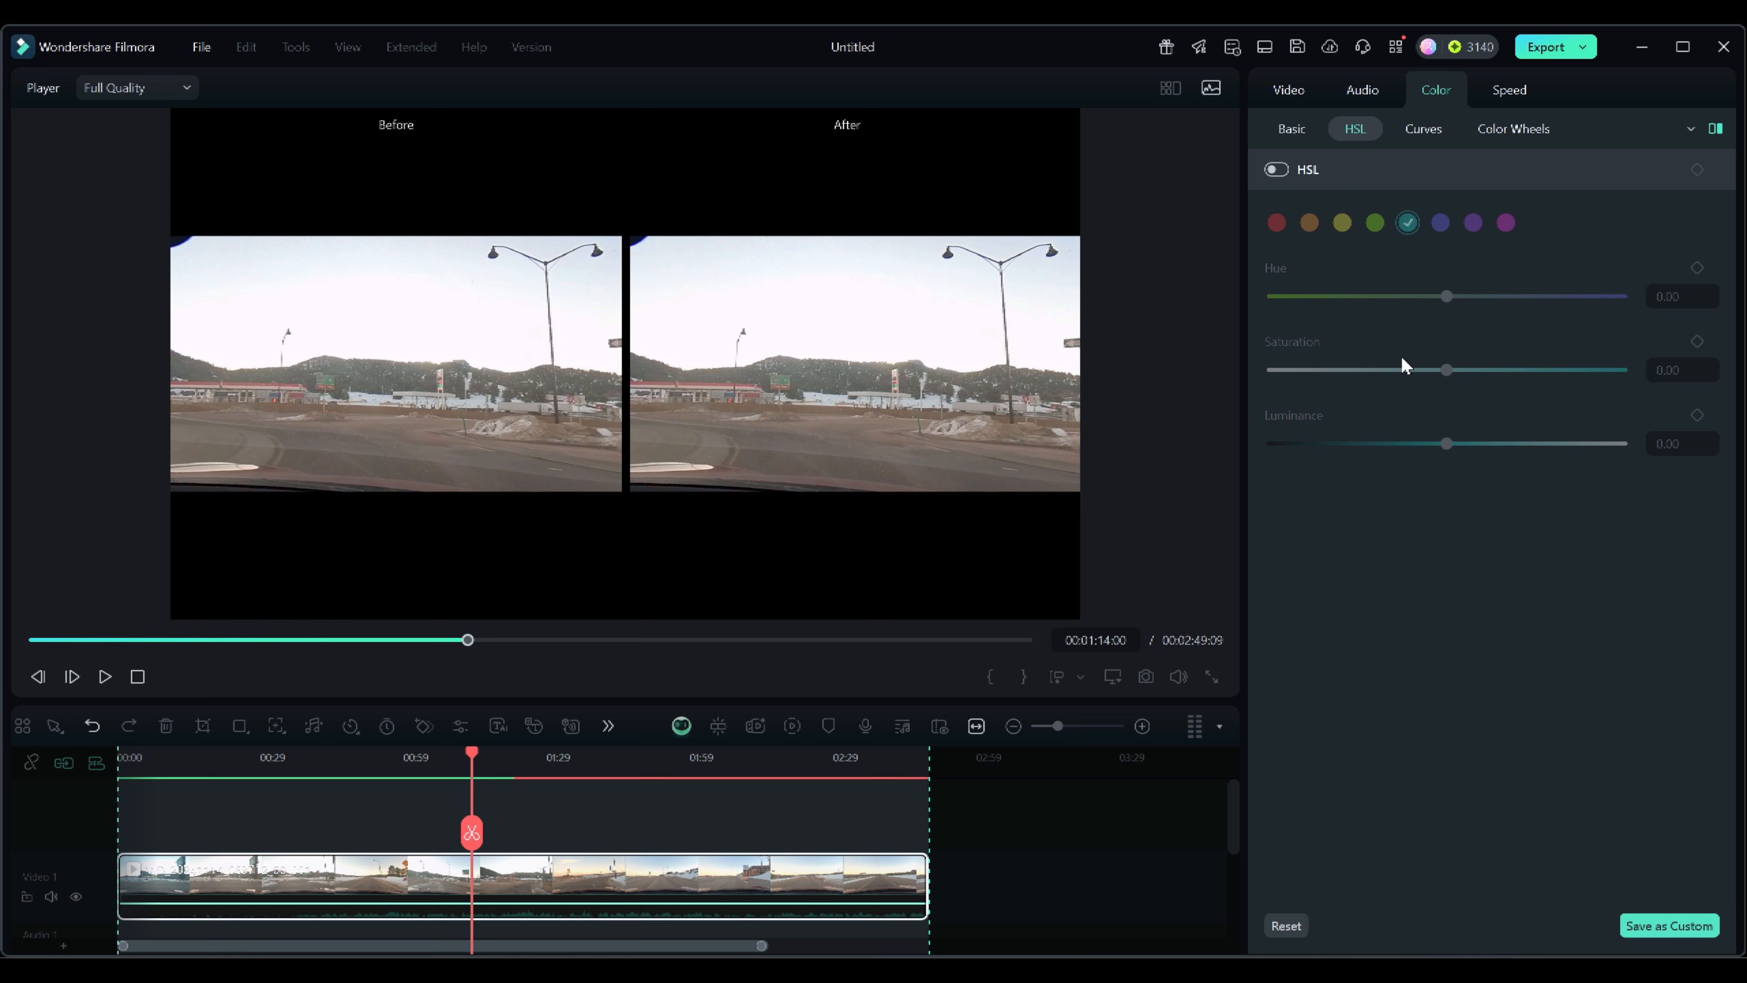
left_click(1291, 129)
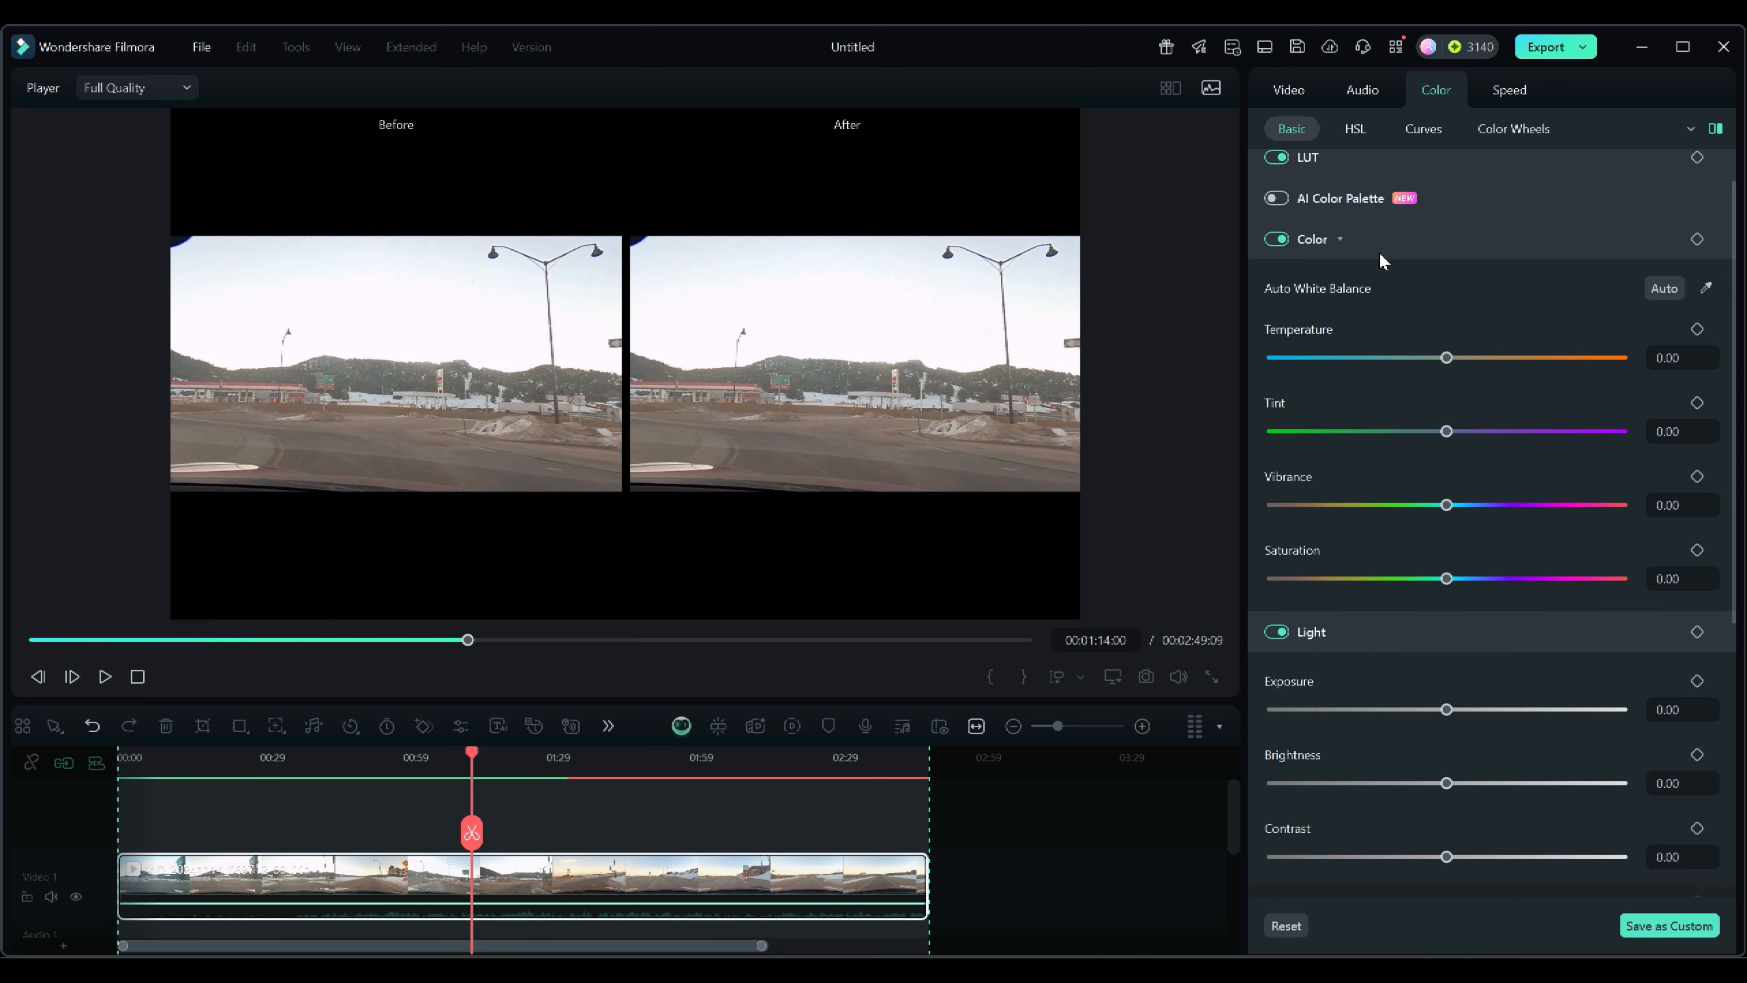
scroll(1369, 717, "down", 3)
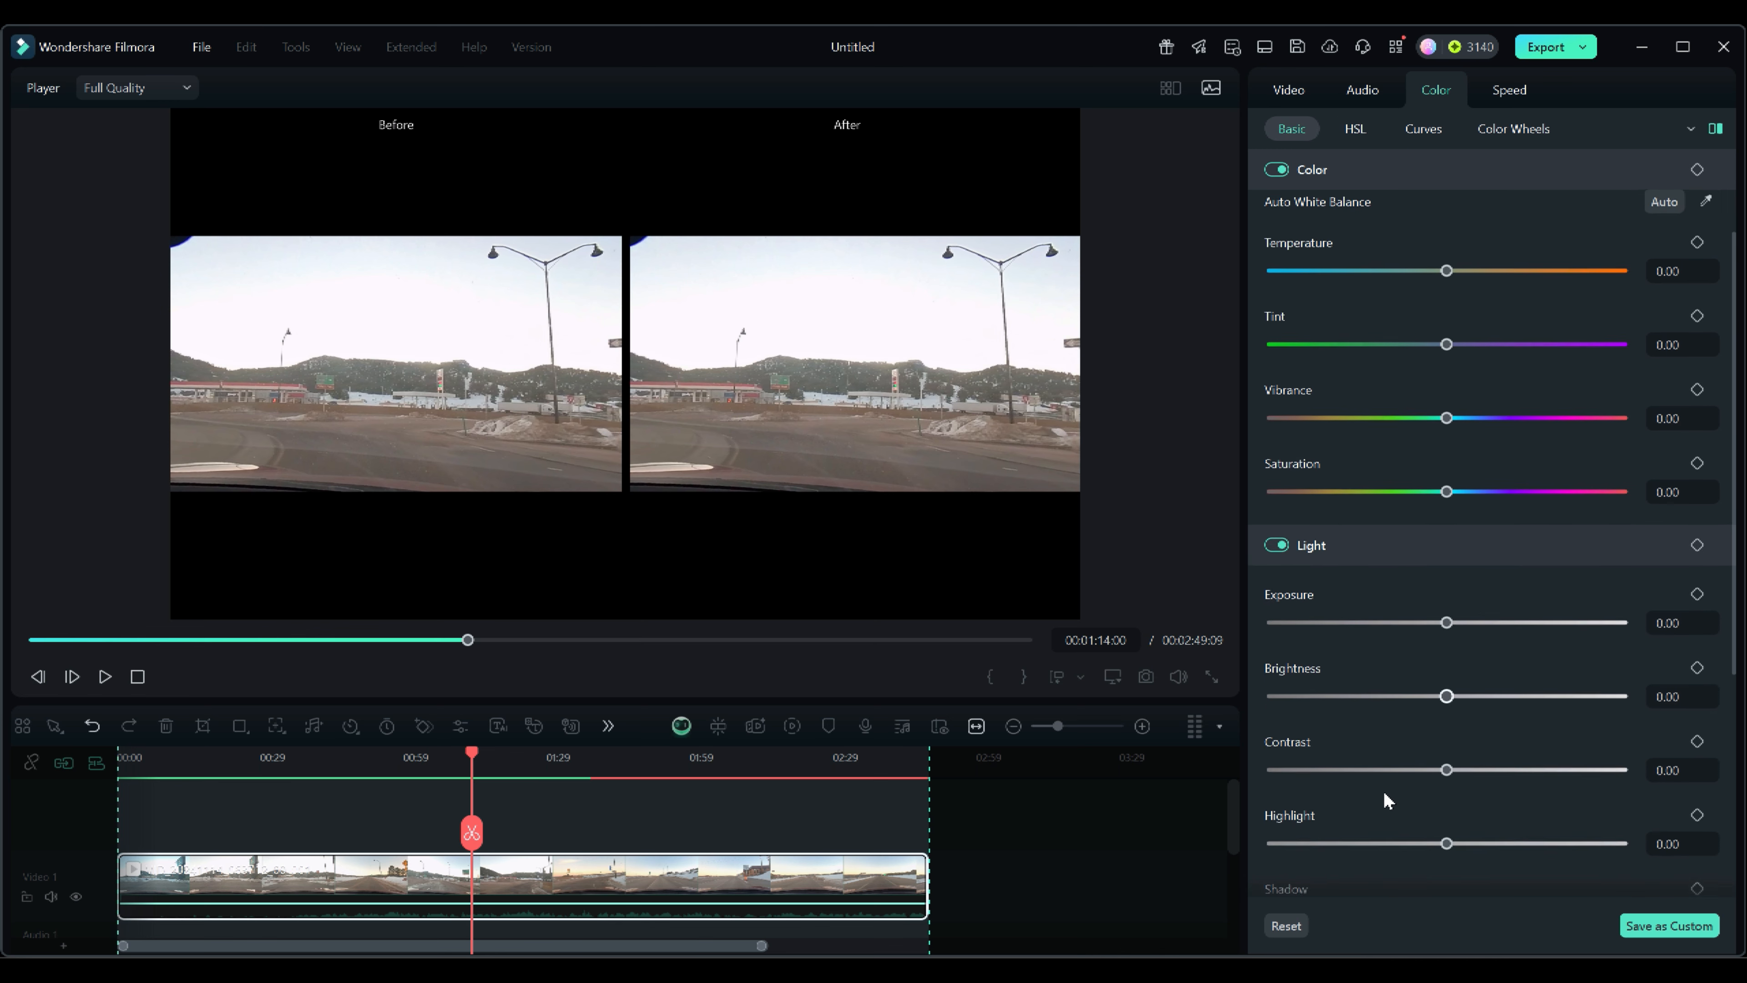
scroll(1386, 799, "up", 3)
scroll(1387, 799, "down", 6)
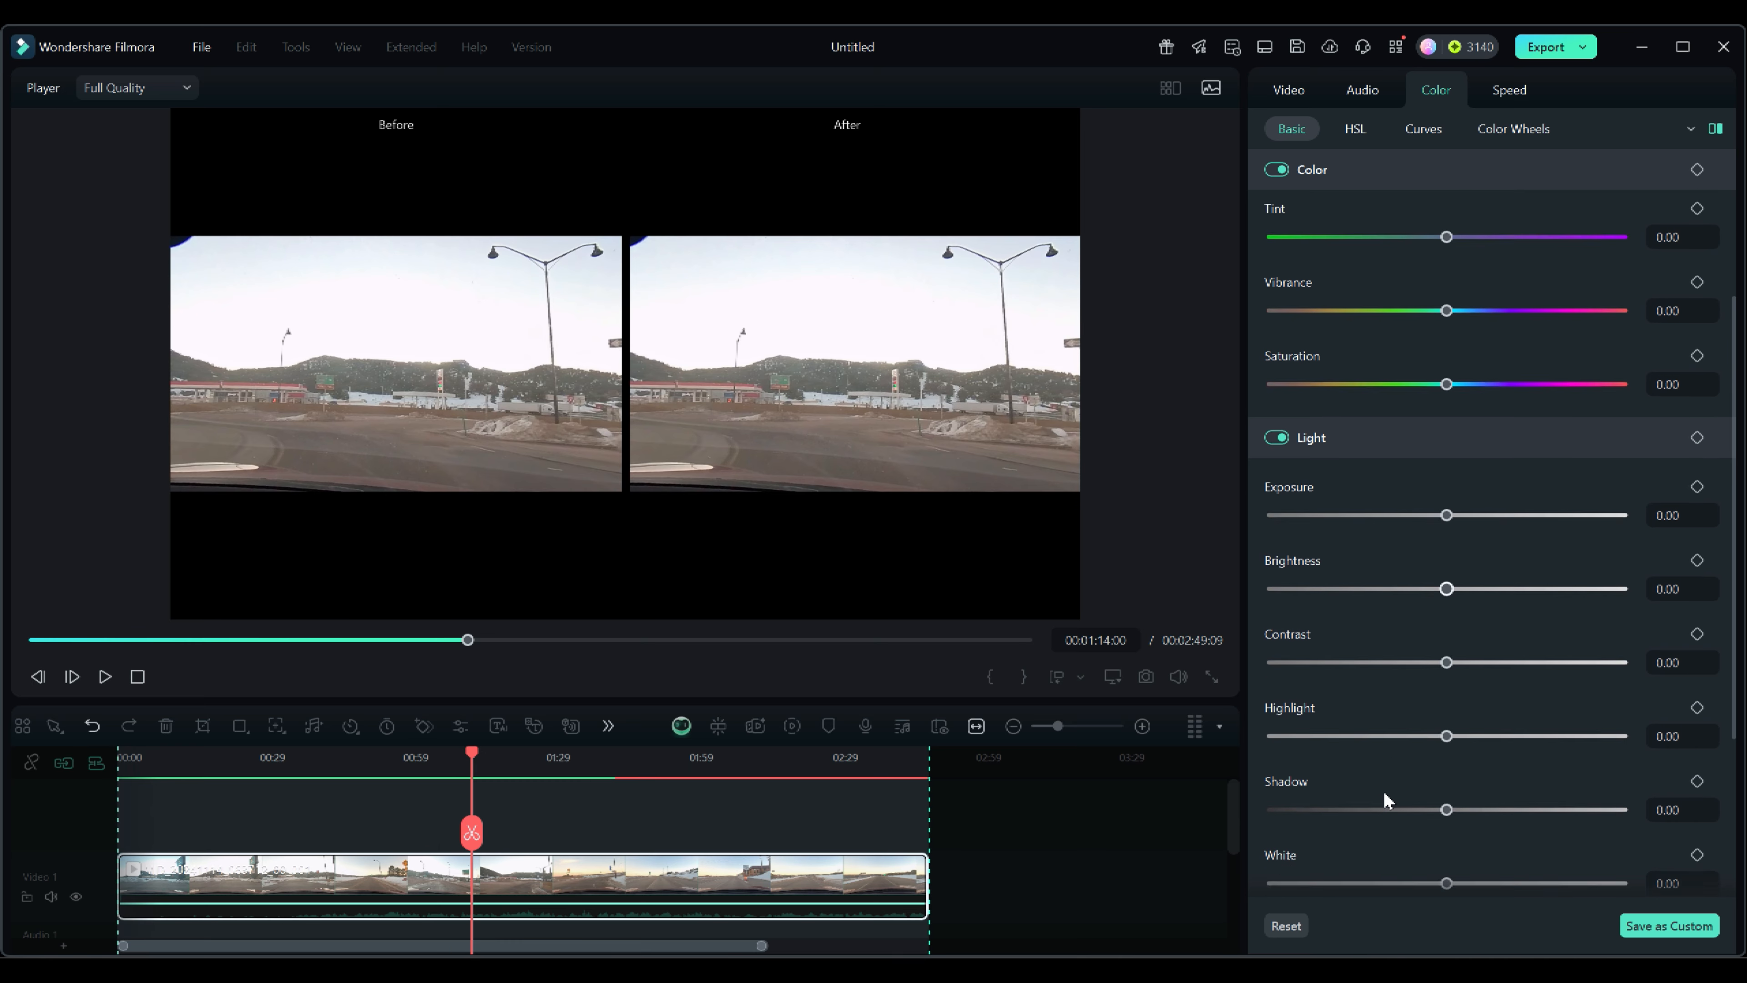
scroll(1387, 799, "down", 1)
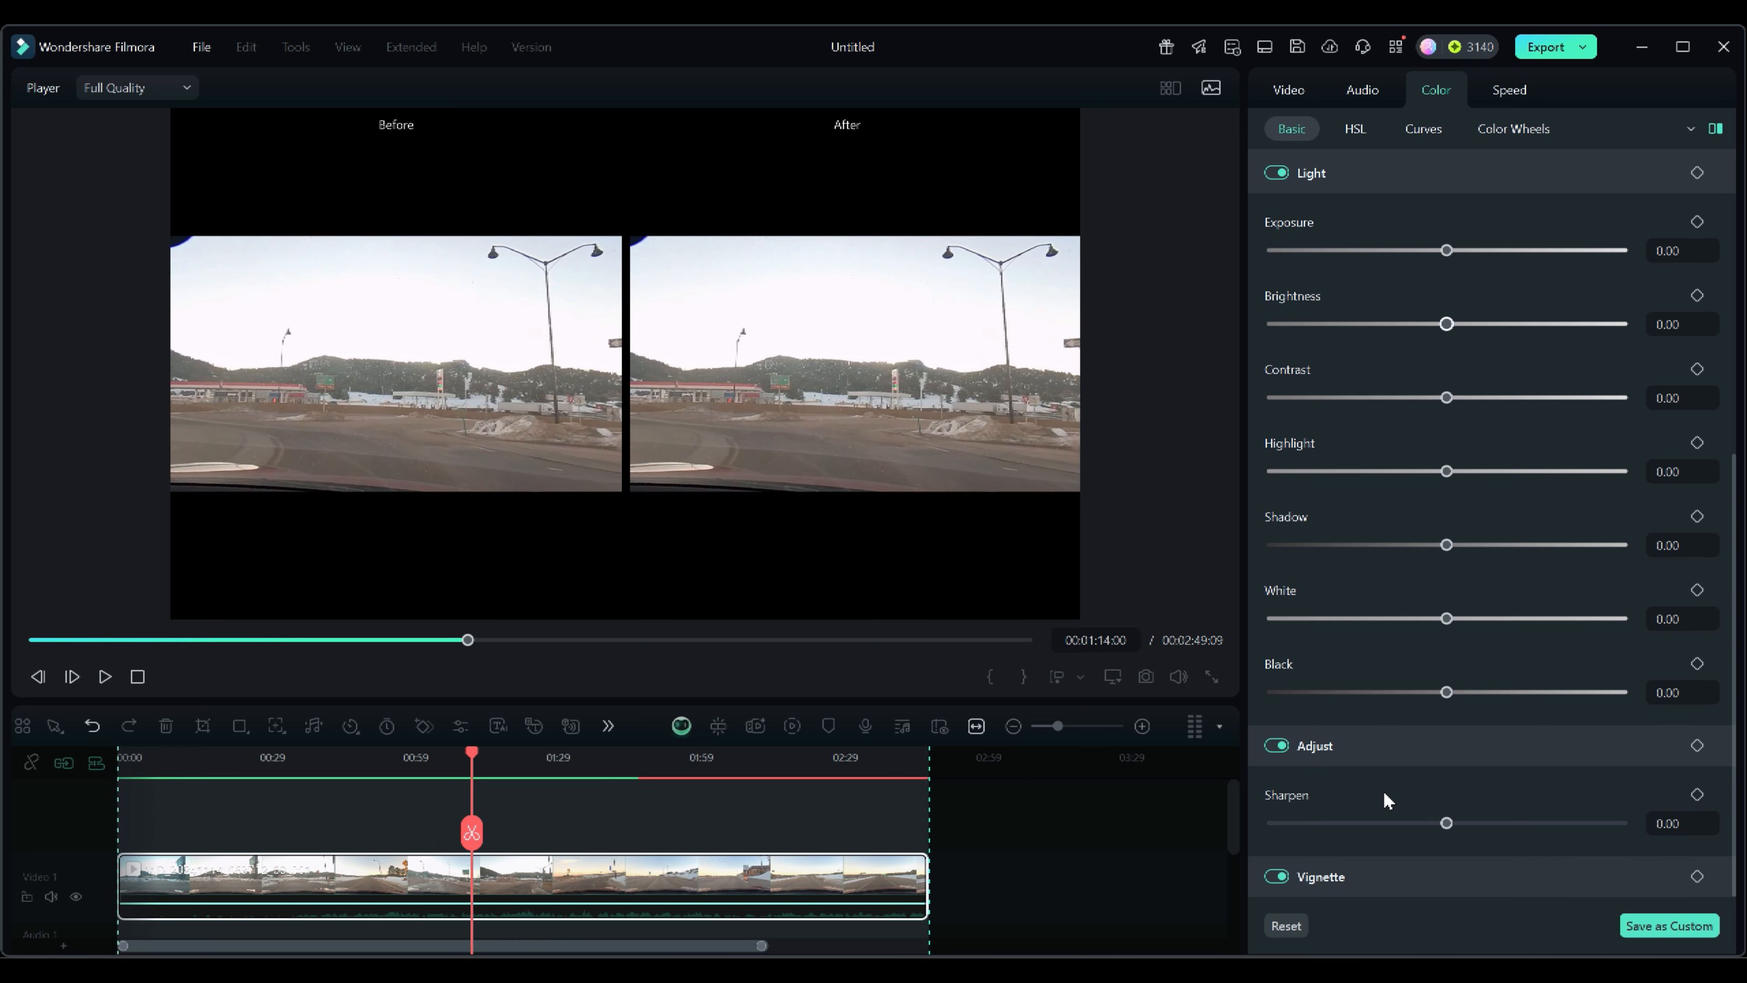
scroll(1391, 343, "up", 6)
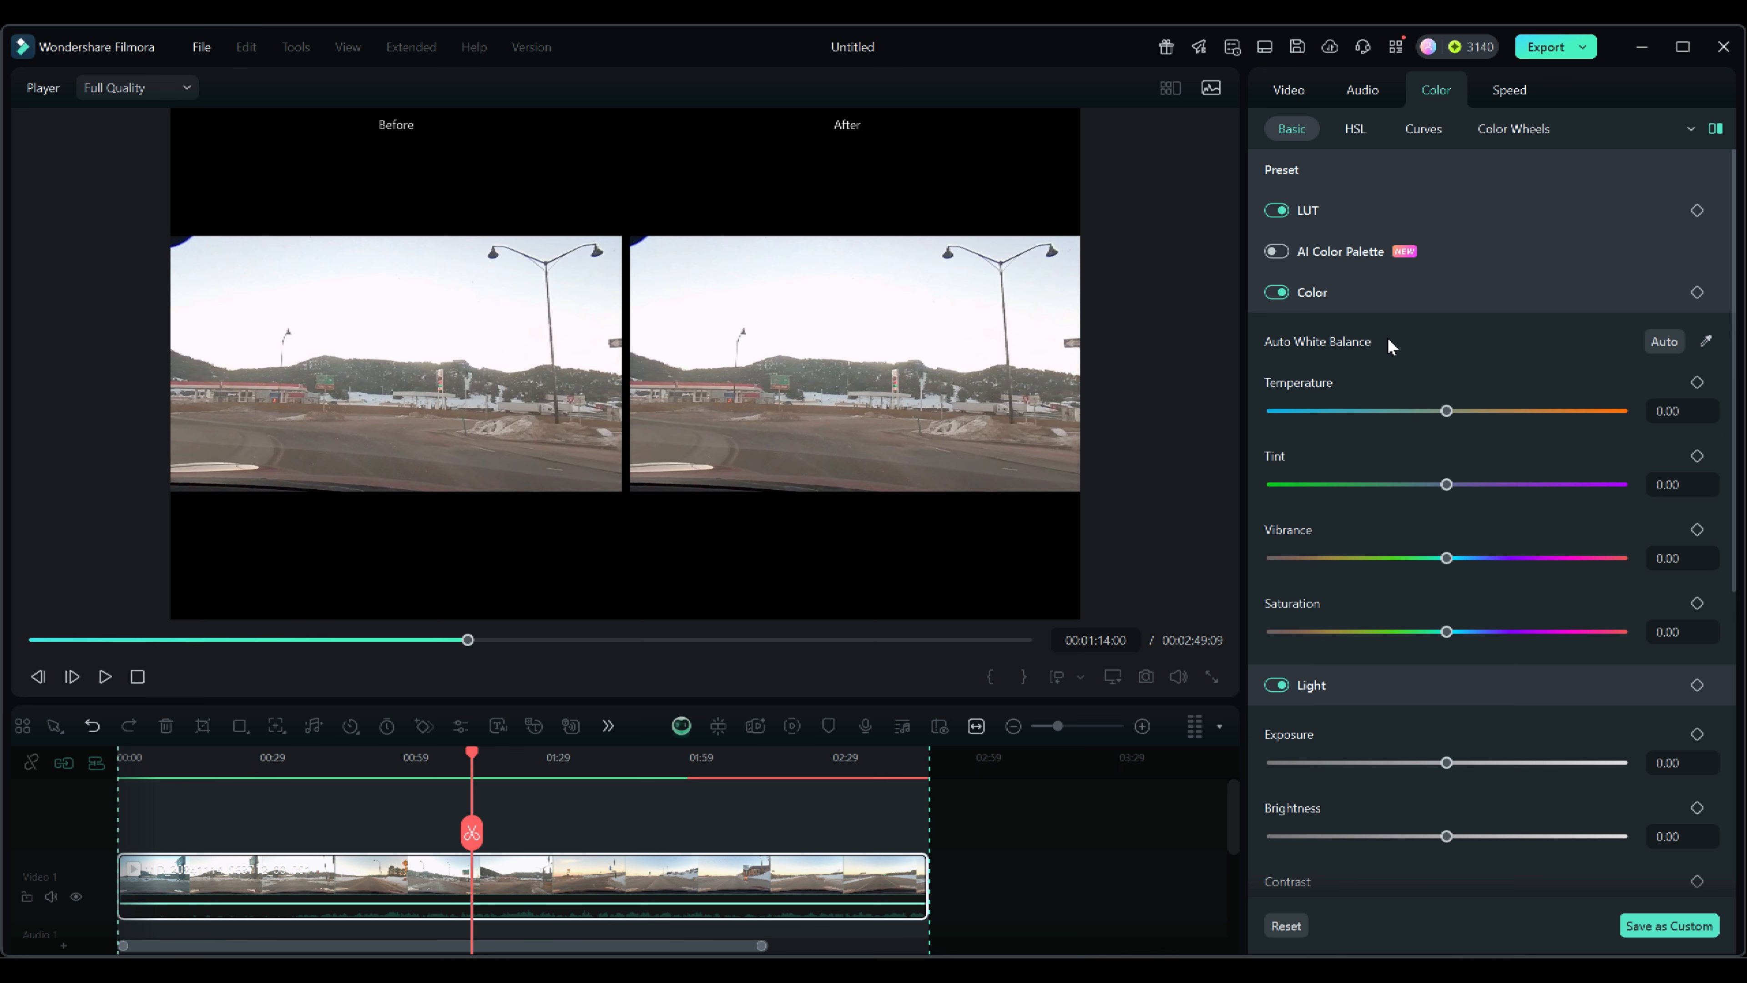
Expand the Vignette section and review its sliders.
scroll(1390, 344, "down", 5)
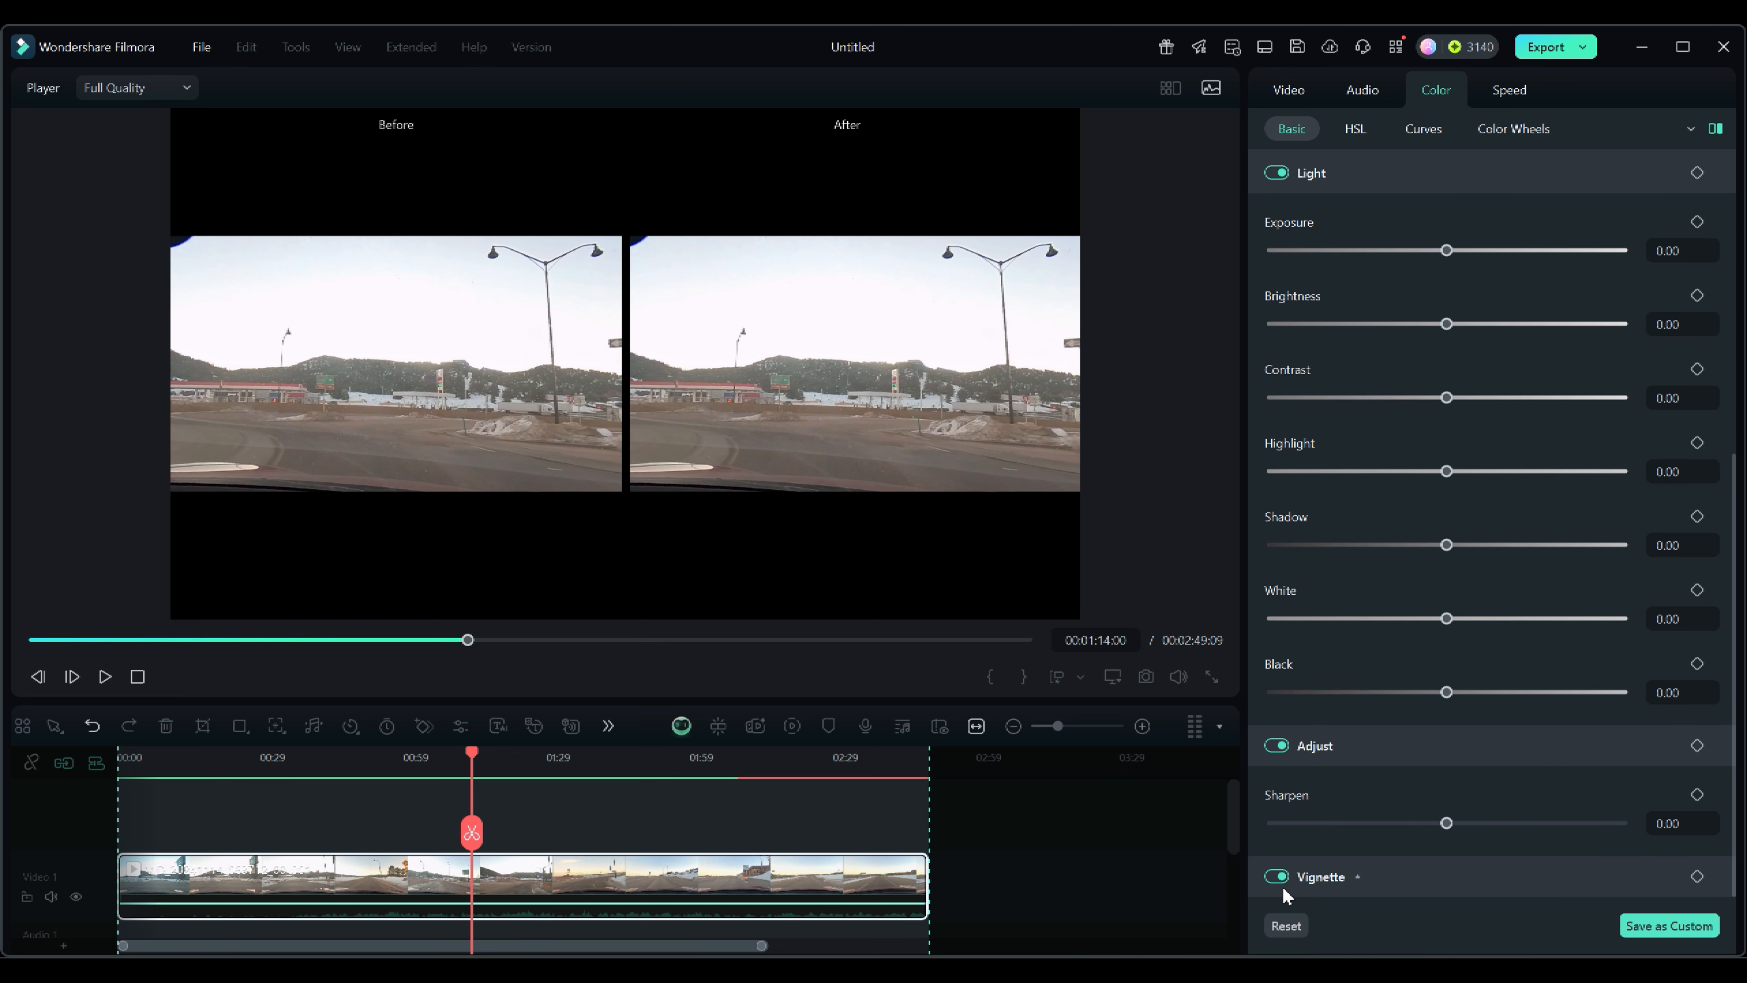
left_click(1356, 874)
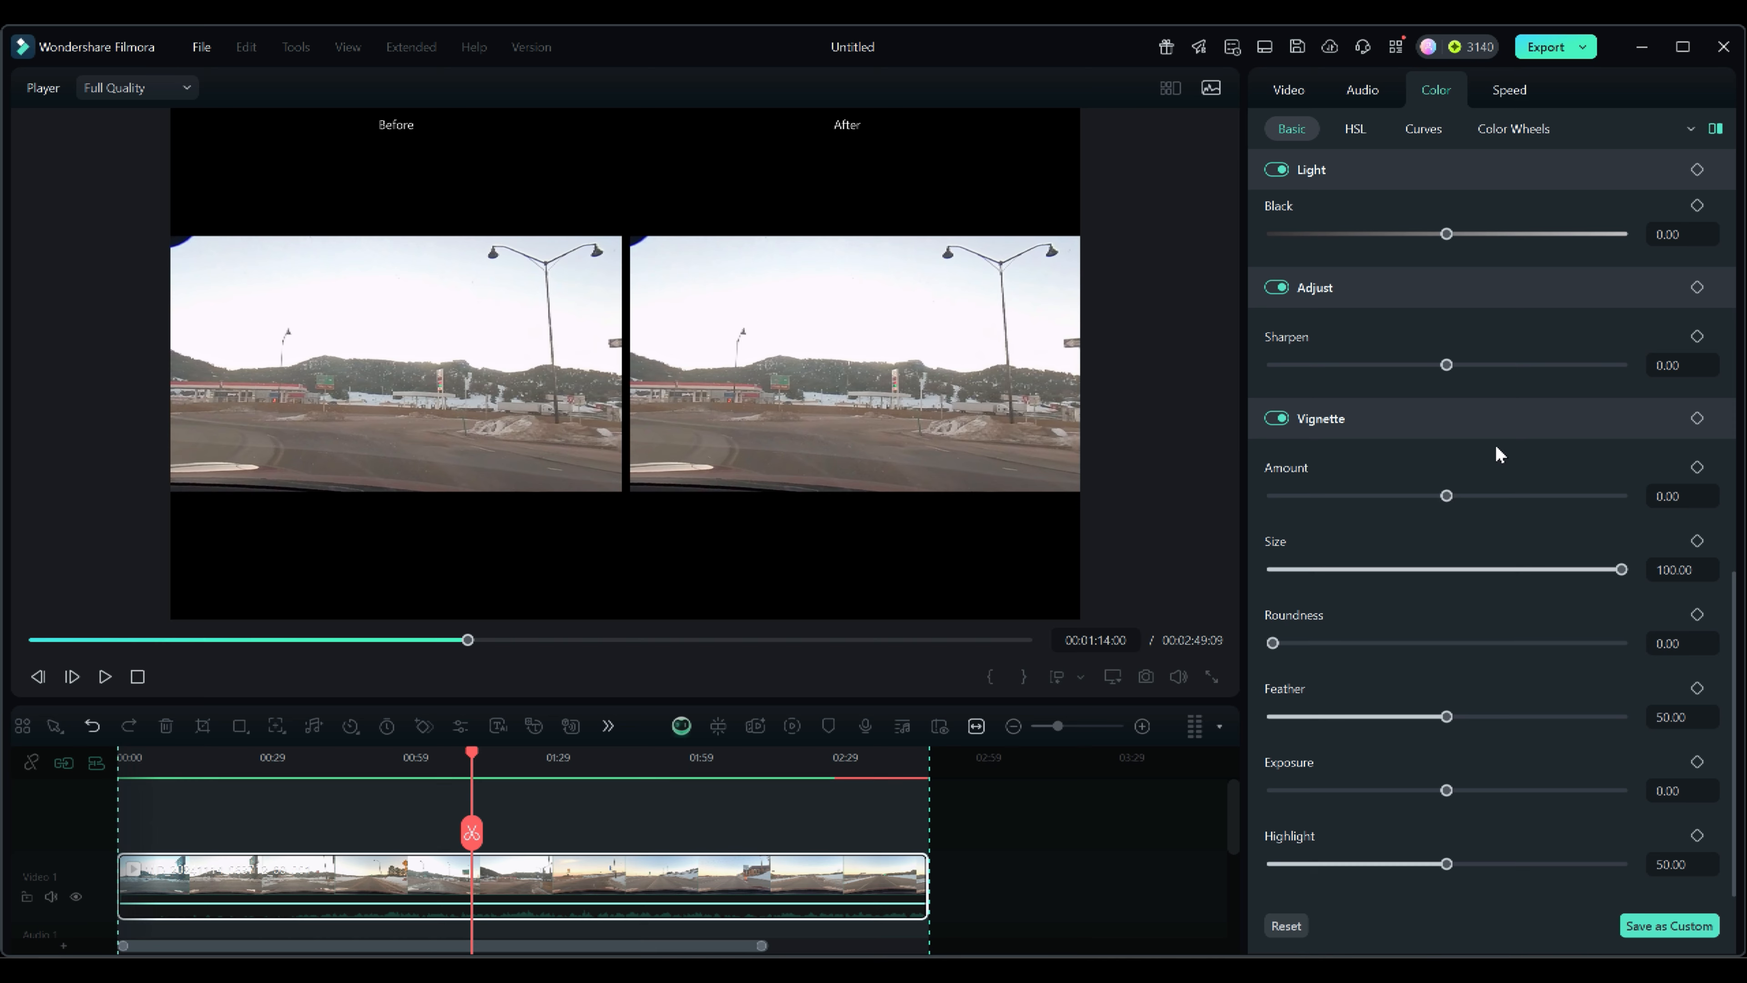
scroll(1495, 447, "up", 6)
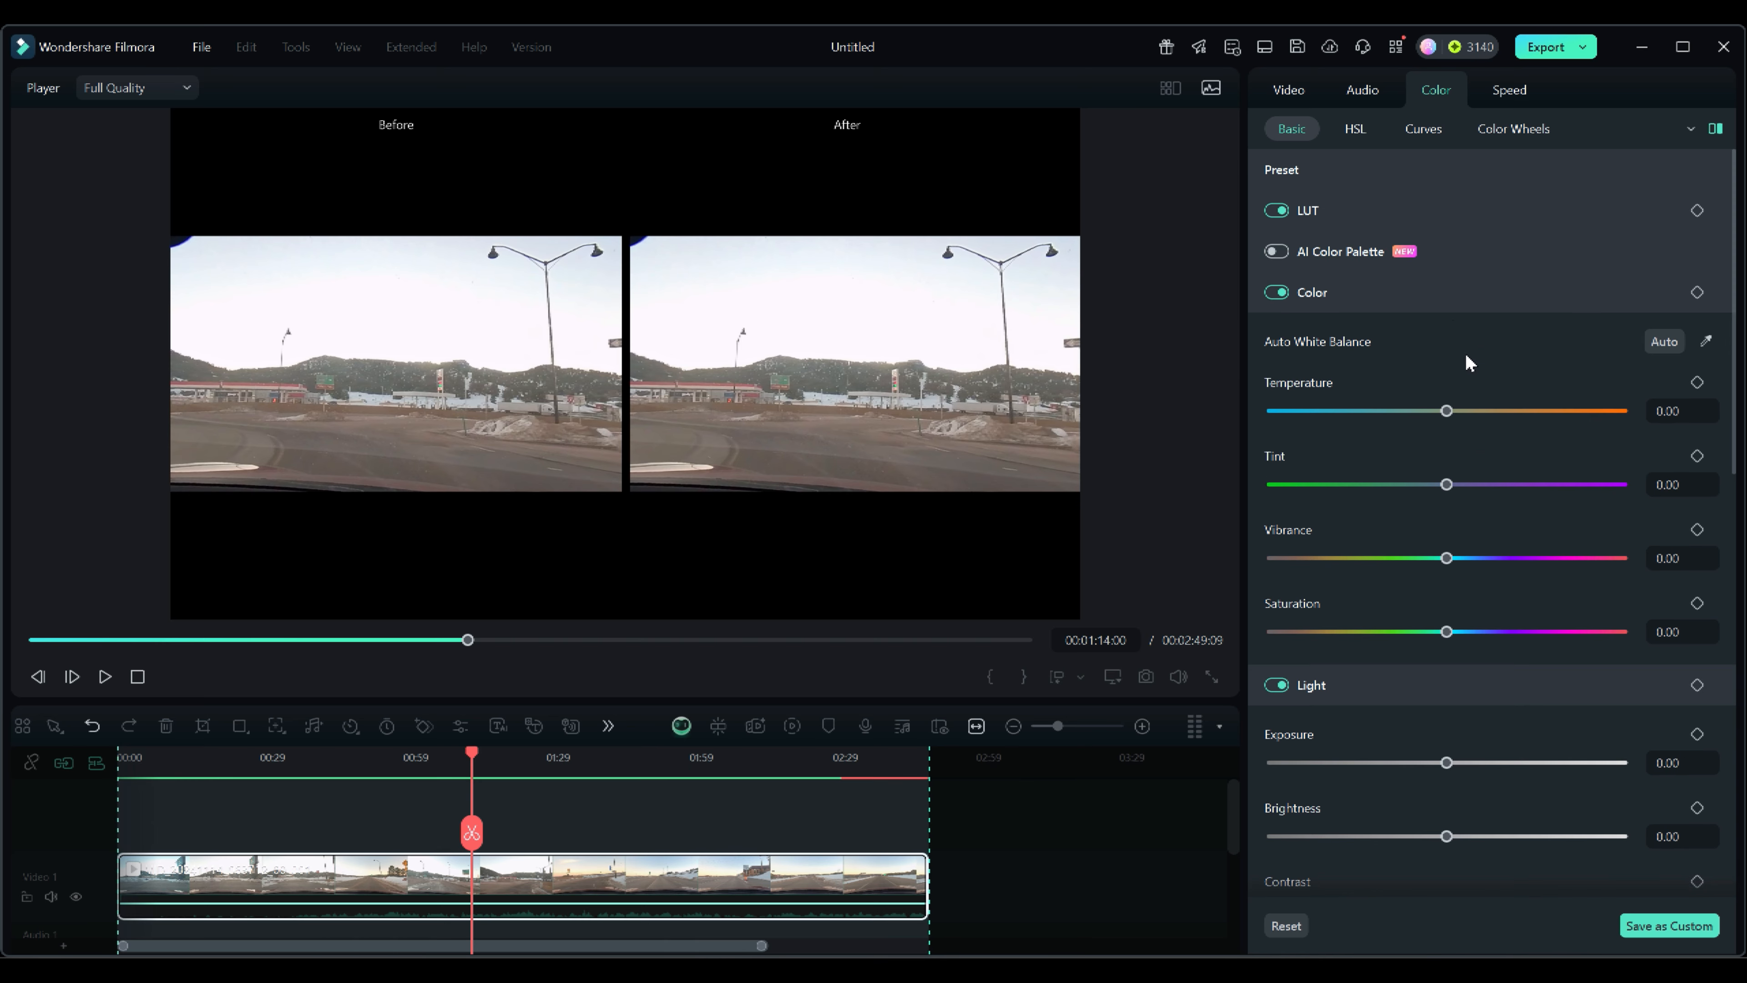
Expand the LUT section and apply the CLog 709 Style LUT preset to the clip.
left_click(1331, 212)
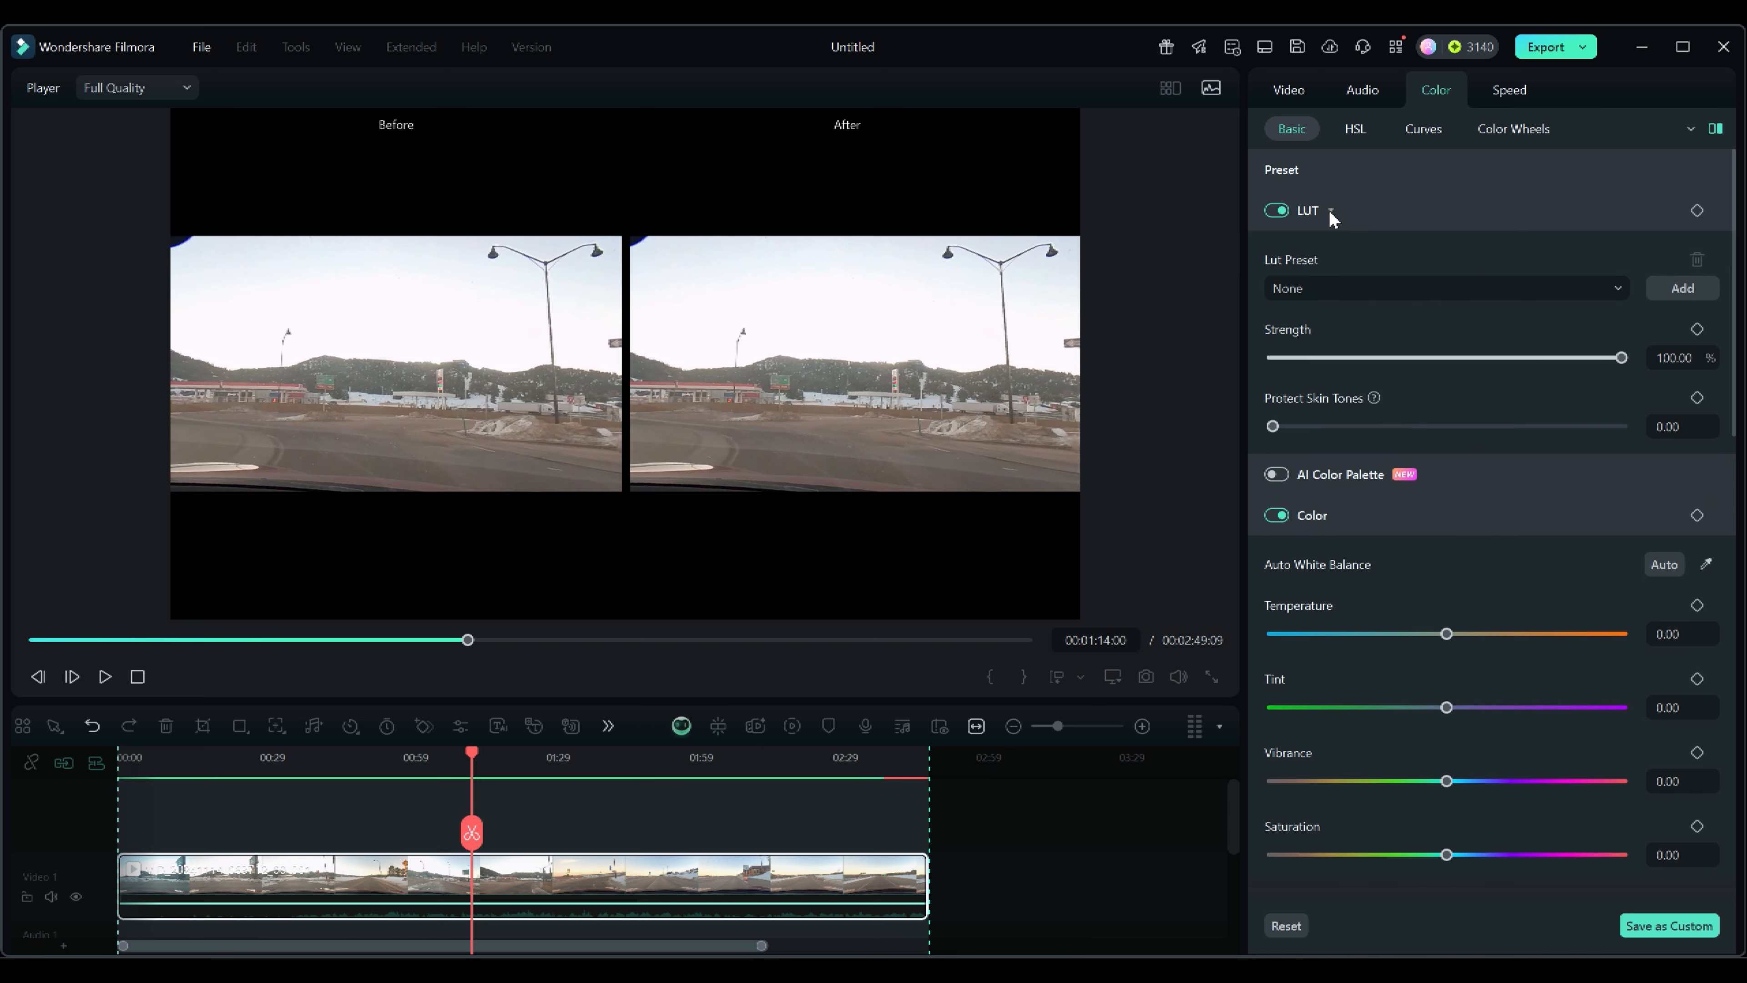
left_click(1331, 212)
left_click(1332, 215)
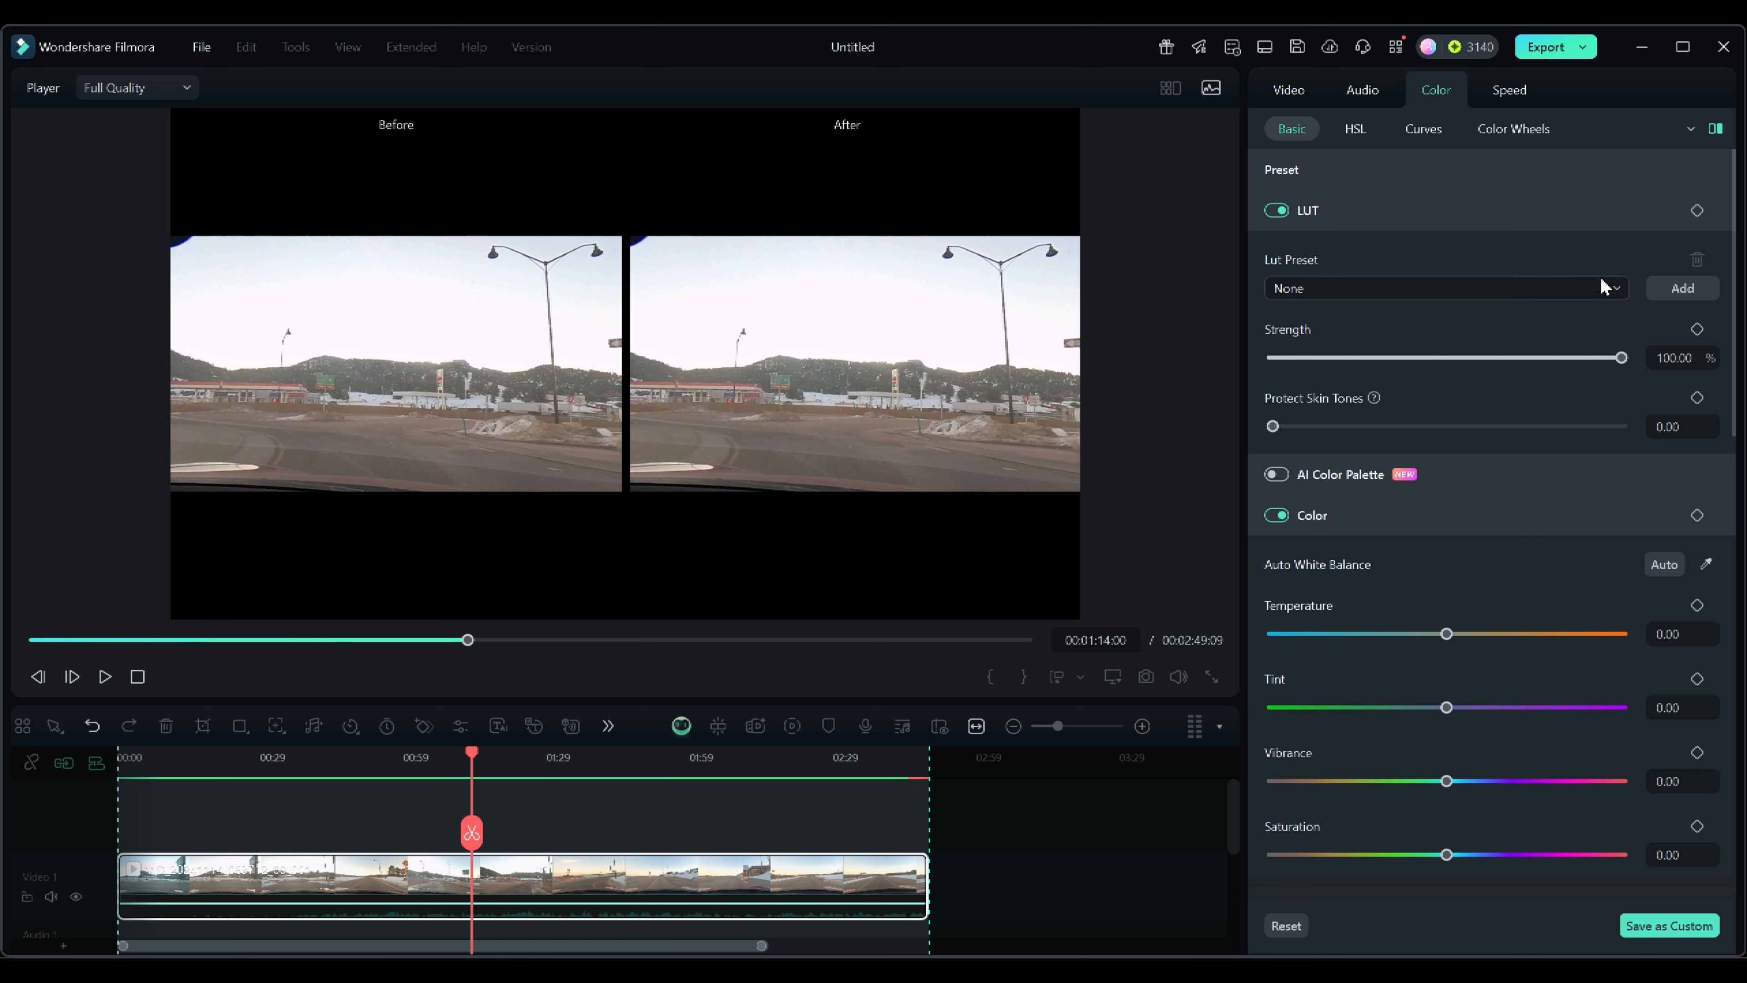
left_click(1617, 287)
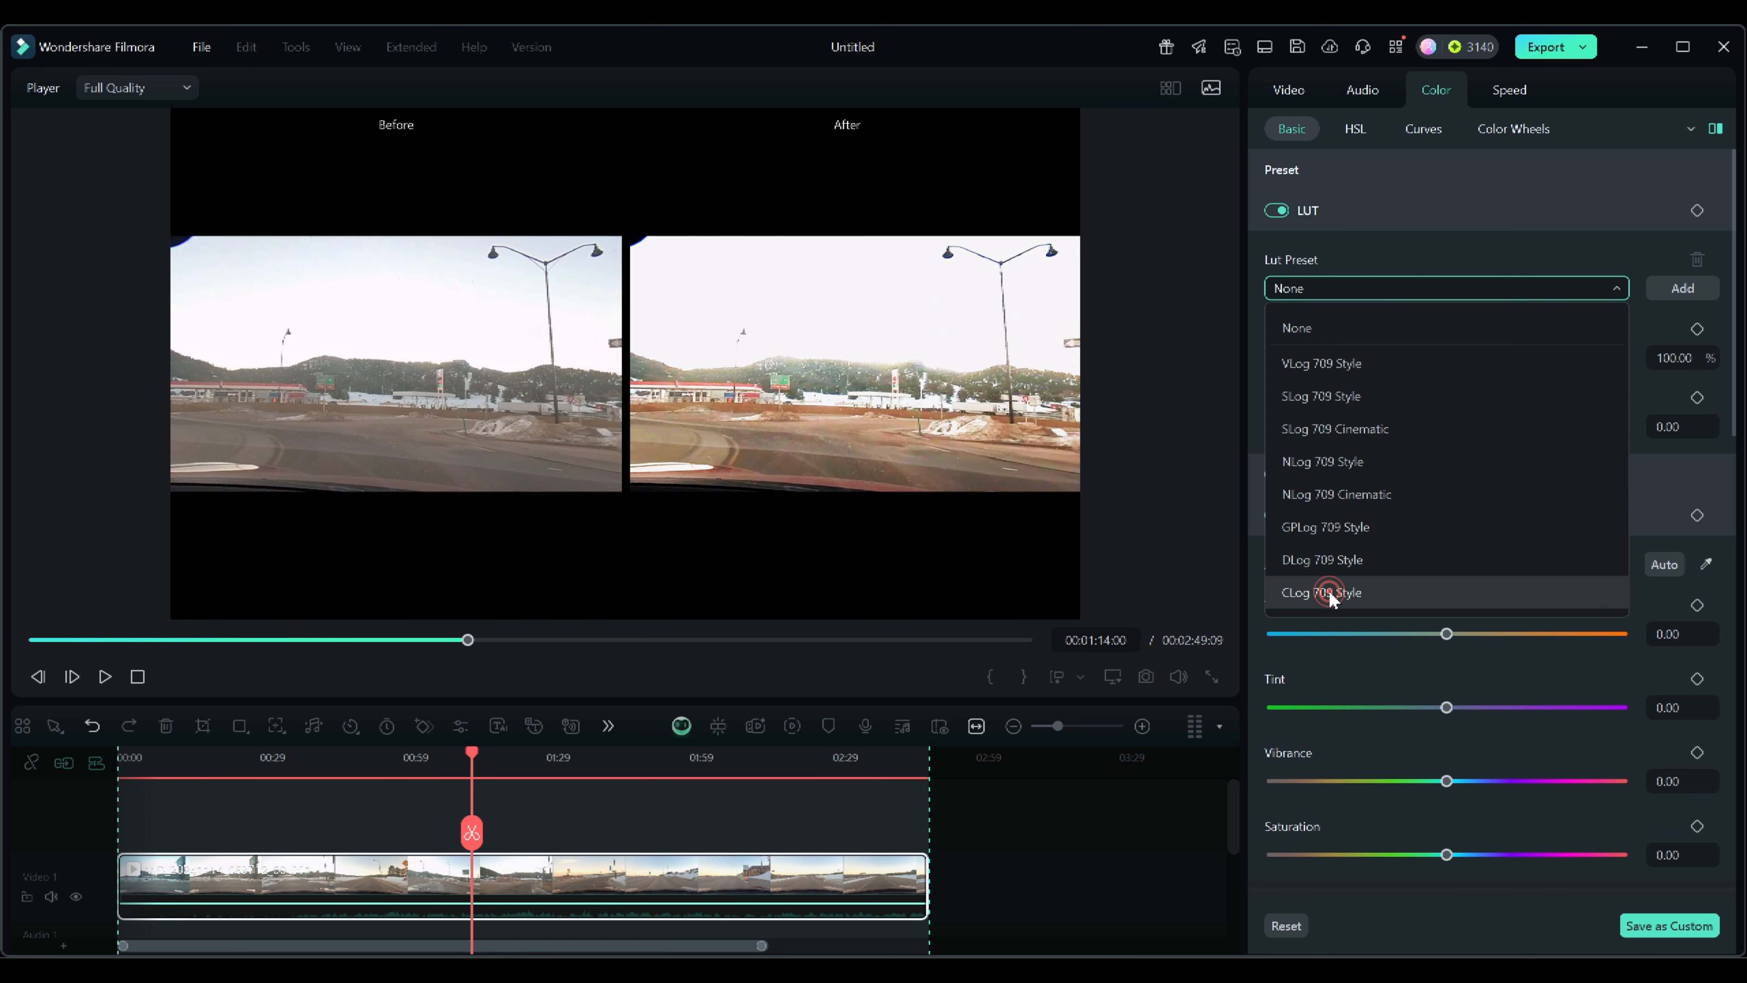
left_click(1327, 593)
Lower the vignette exposure to -86, then reset and collapse the vignette.
scroll(1458, 688, "down", 10)
scroll(1510, 828, "down", 1)
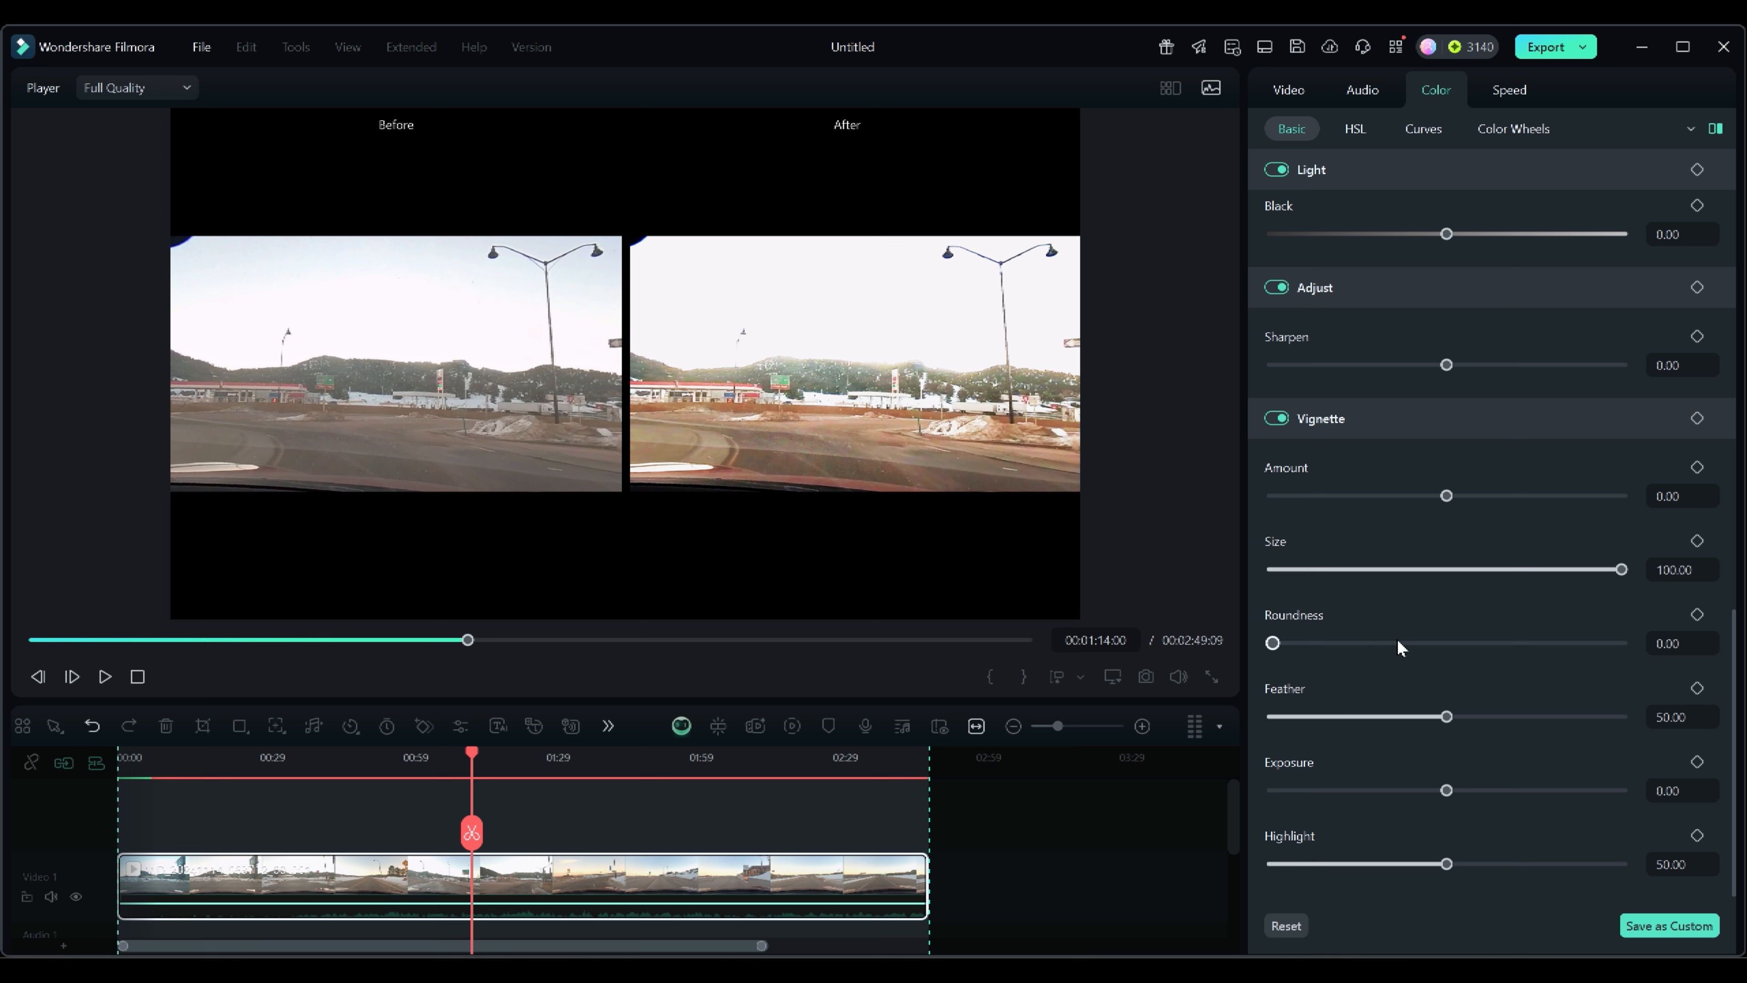
mouse_move(1397, 641)
left_mouse_down()
mouse_move(1593, 642)
mouse_move(1404, 644)
left_mouse_up()
left_click(1655, 614)
left_click_drag(1446, 790, 1296, 788)
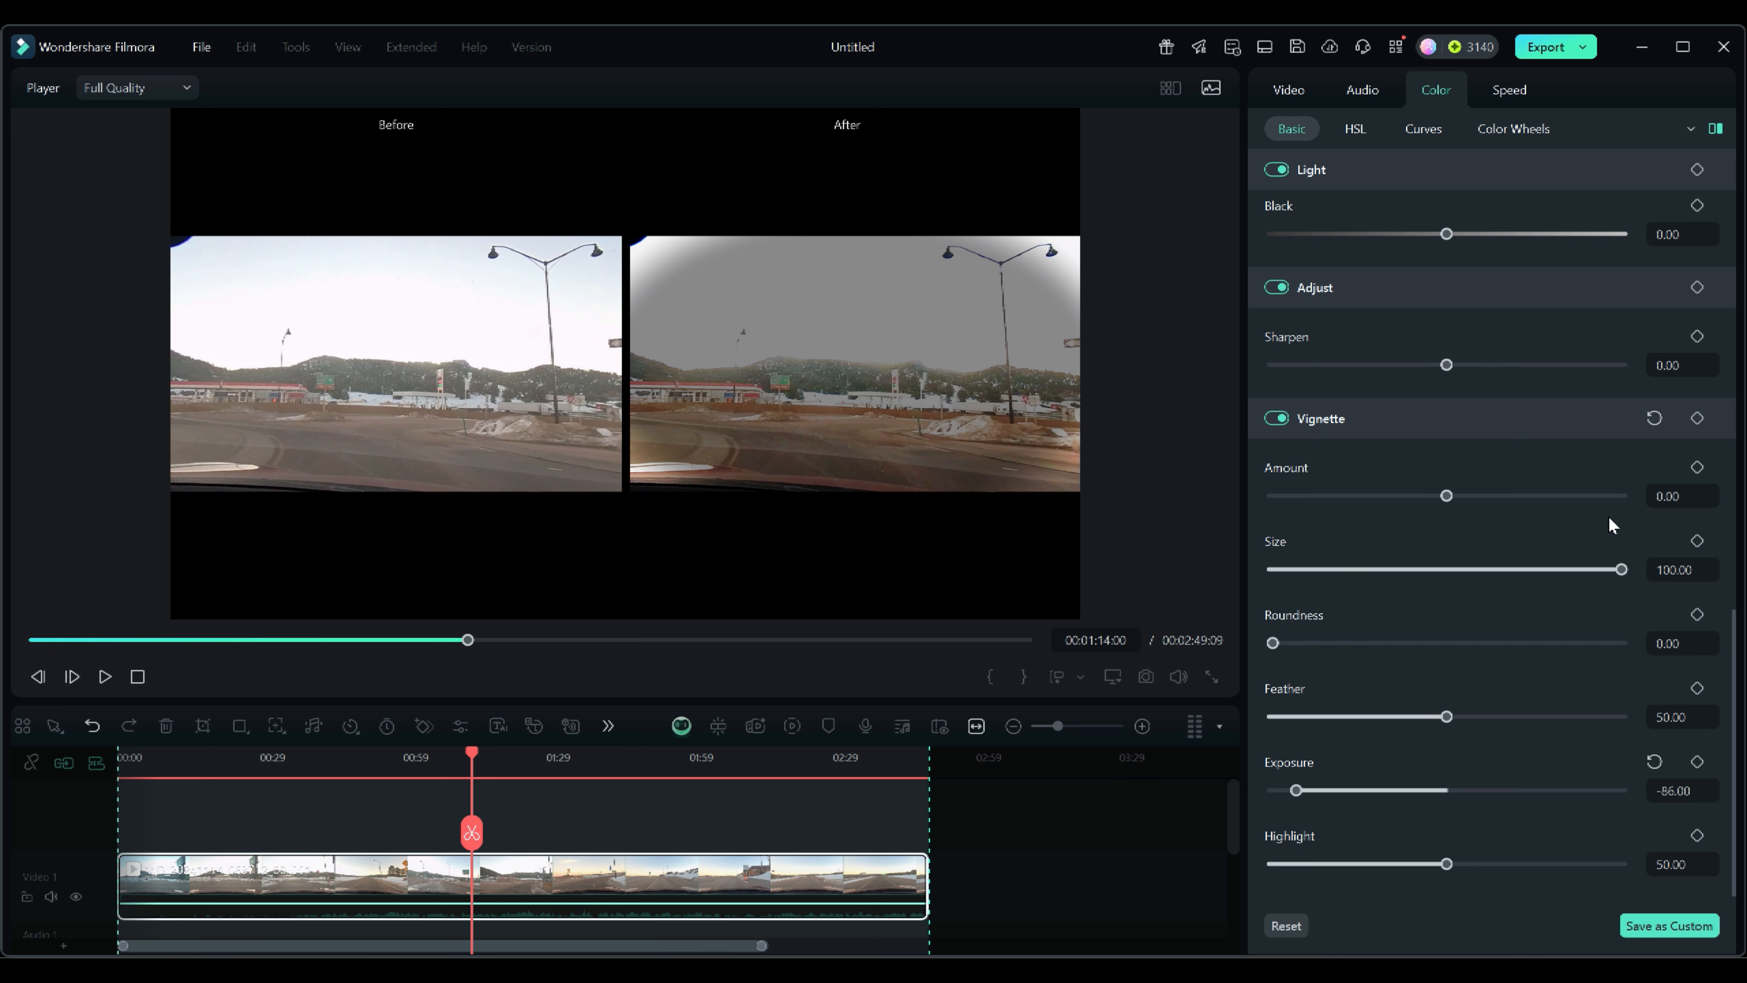
left_click(1654, 418)
left_click(1358, 420)
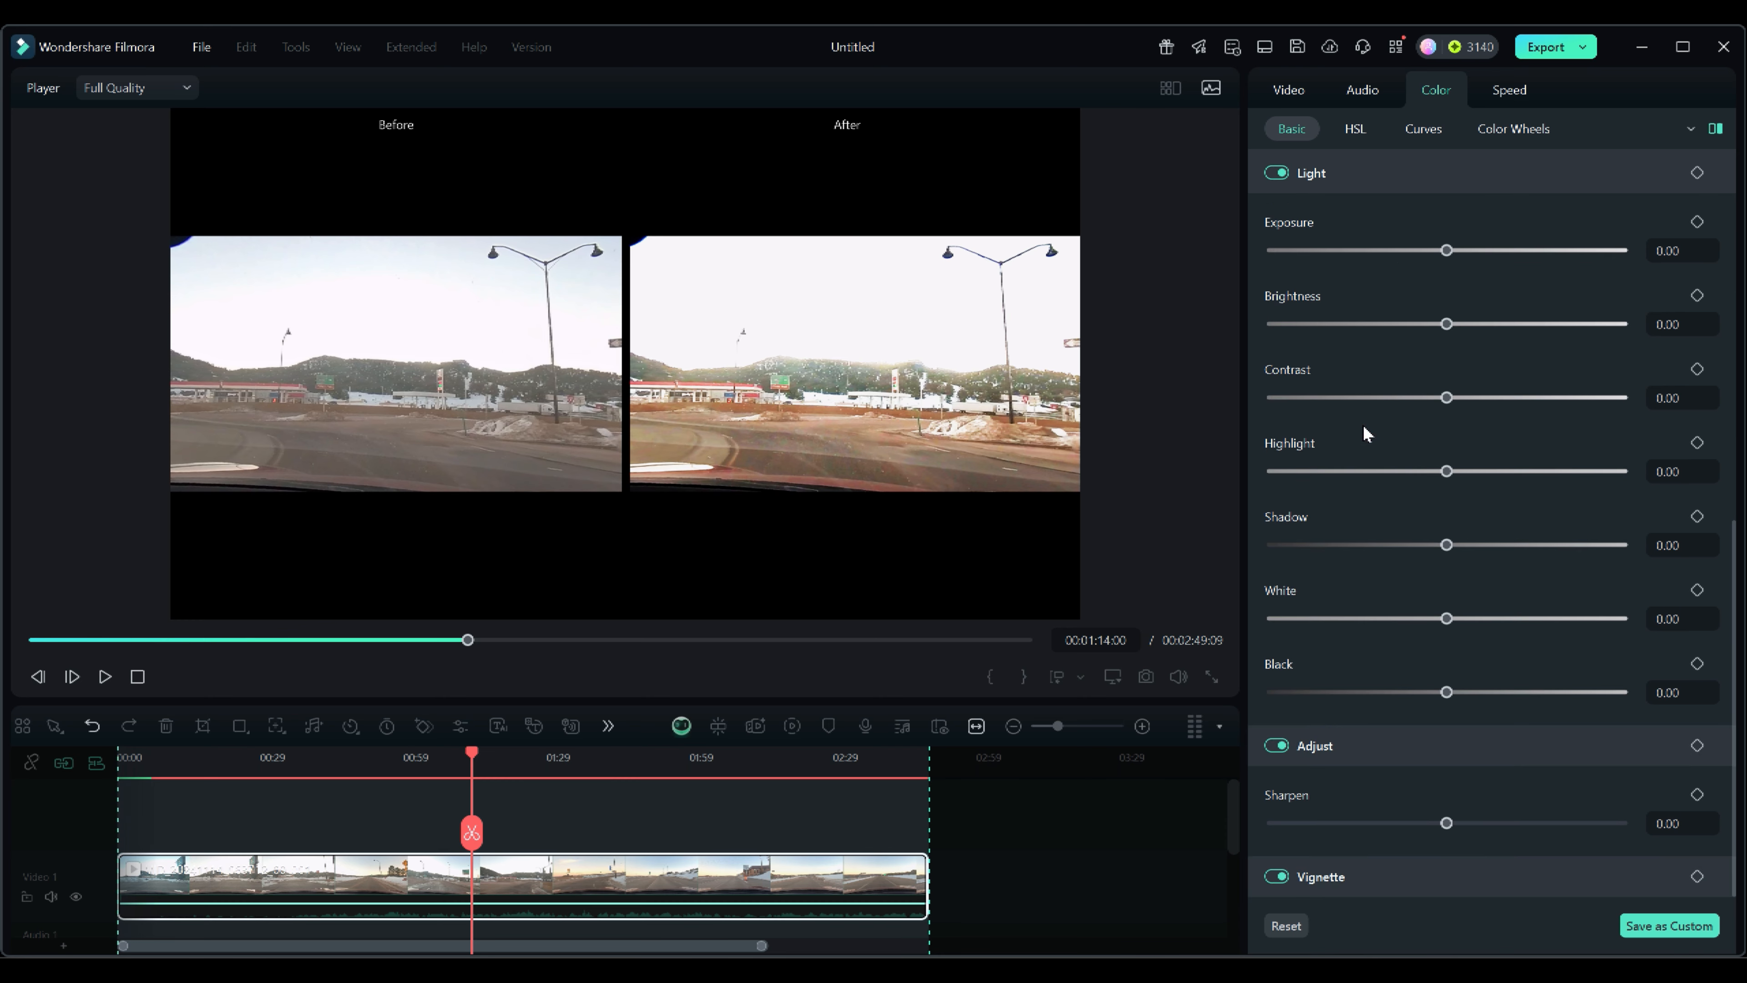
Collapse the LUT section and reset the LUT preset.
scroll(1450, 624, "up", 3)
scroll(1450, 624, "down", 3)
scroll(1396, 504, "up", 5)
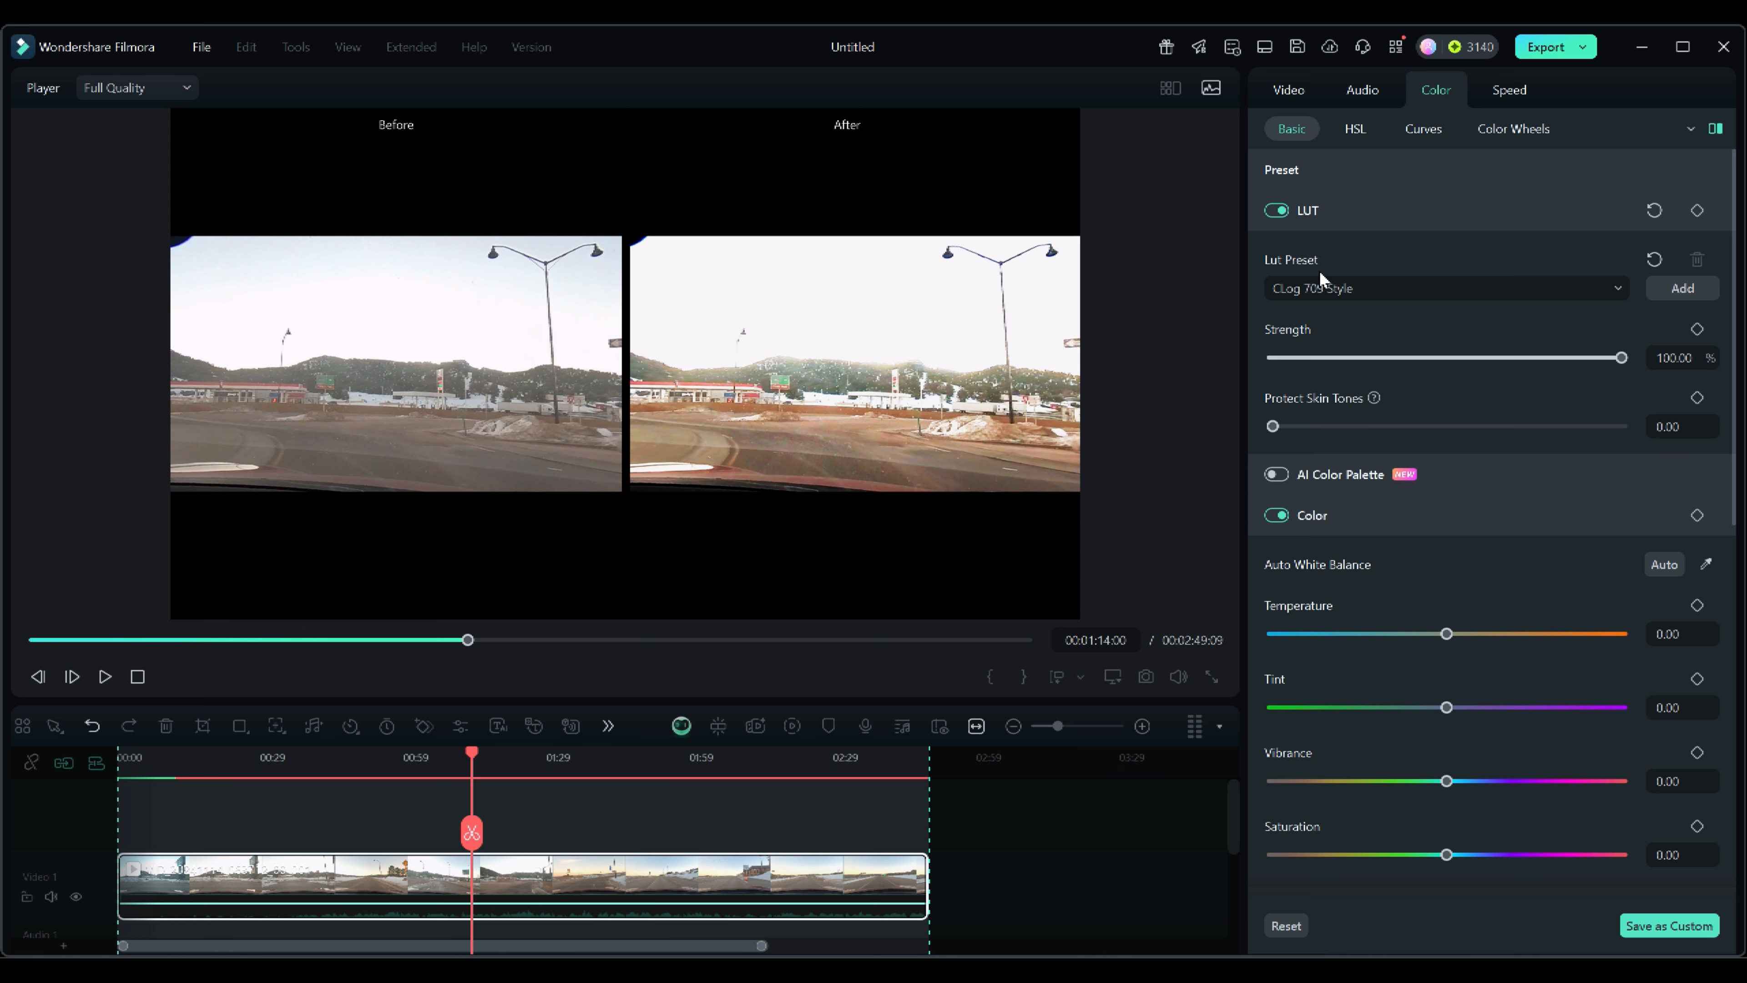
left_click(1332, 212)
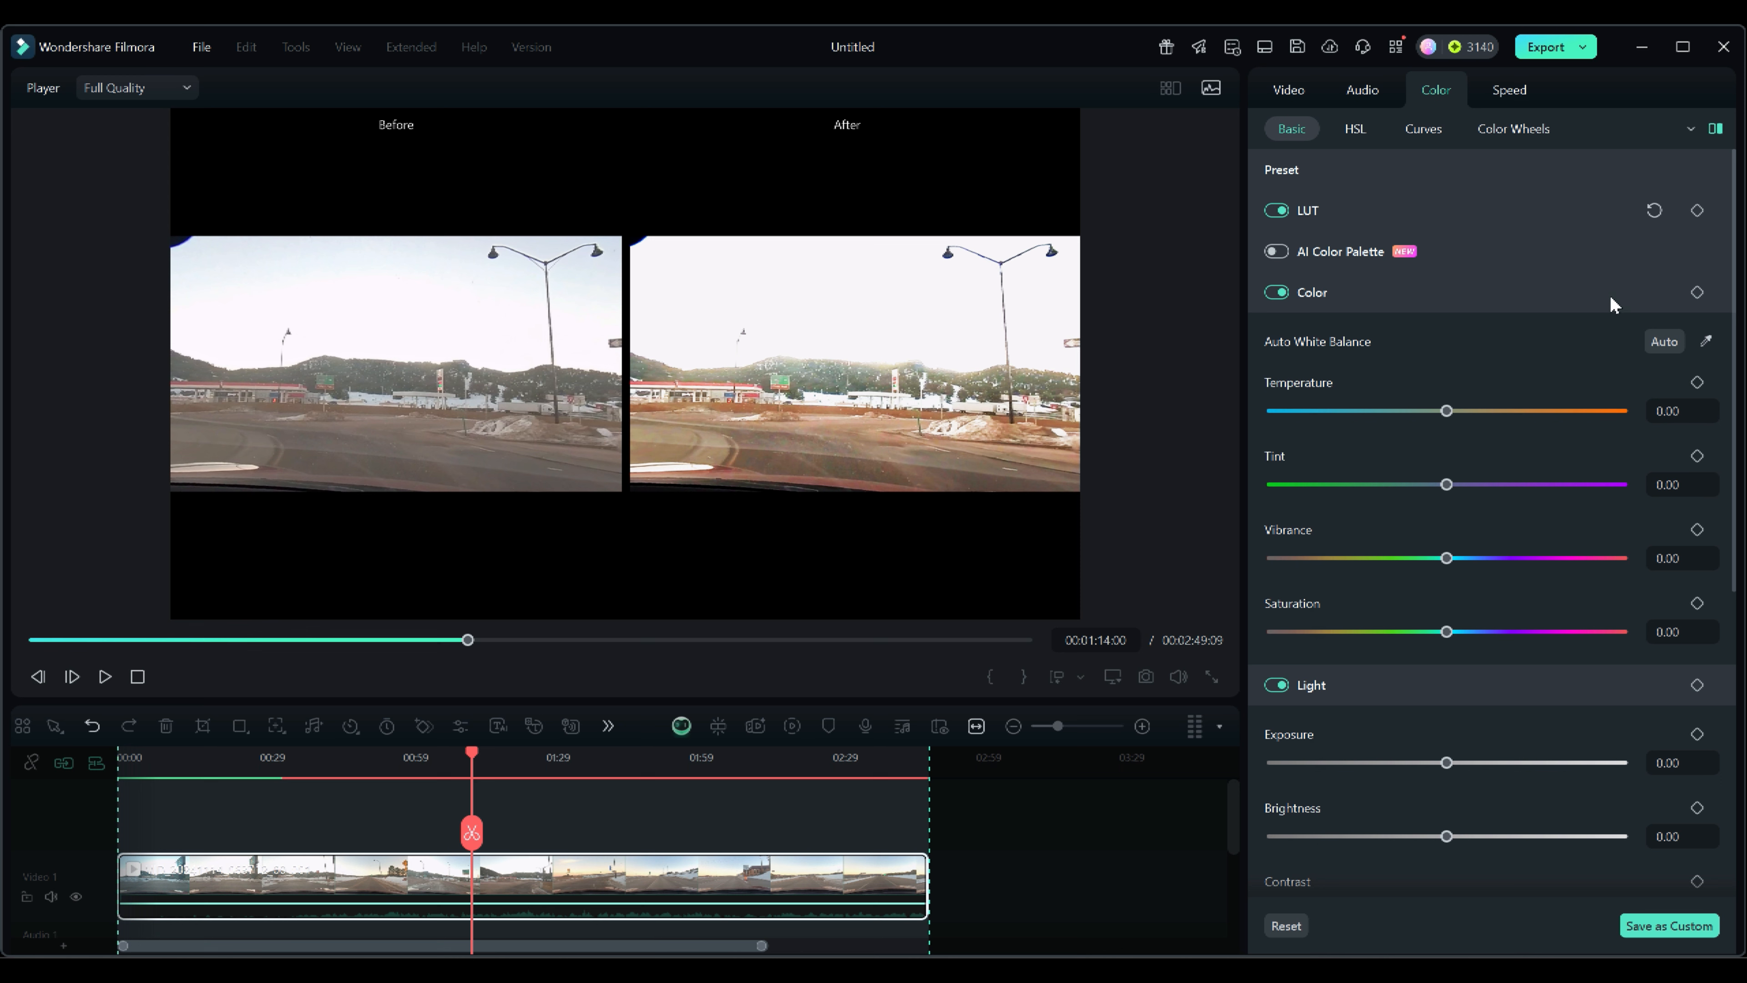
left_click(1654, 211)
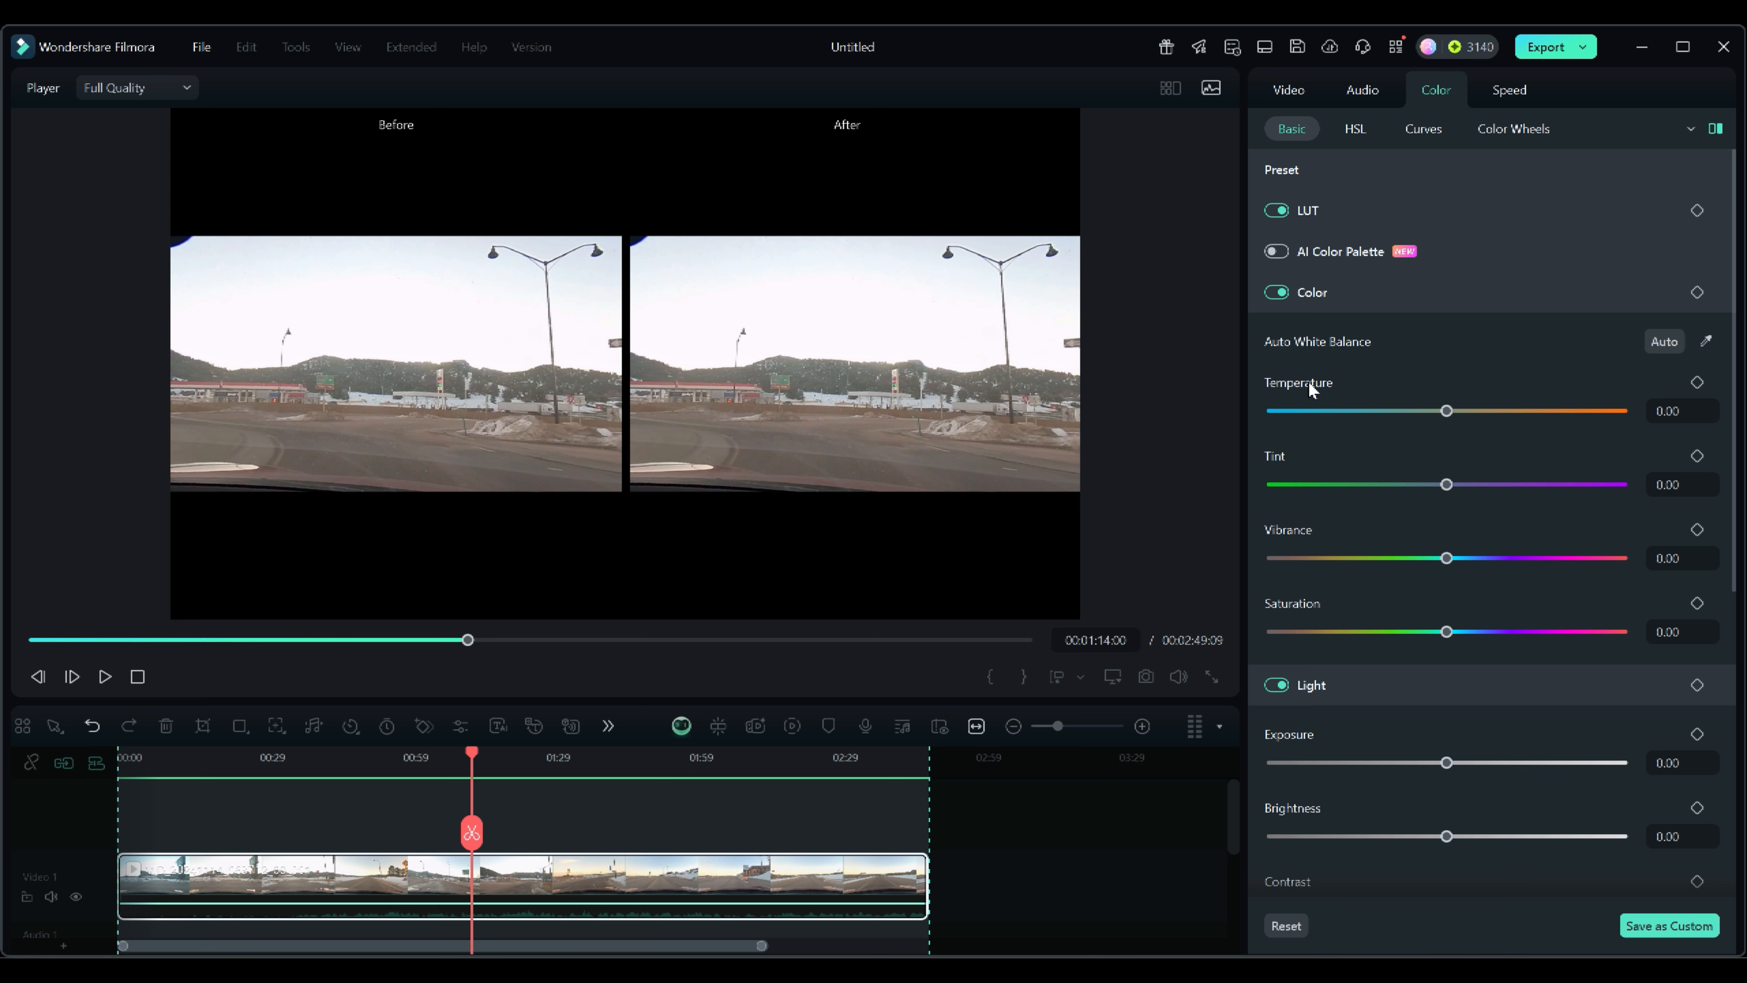
Apply Auto White Balance, then reset the temperature and tint.
left_click(1663, 343)
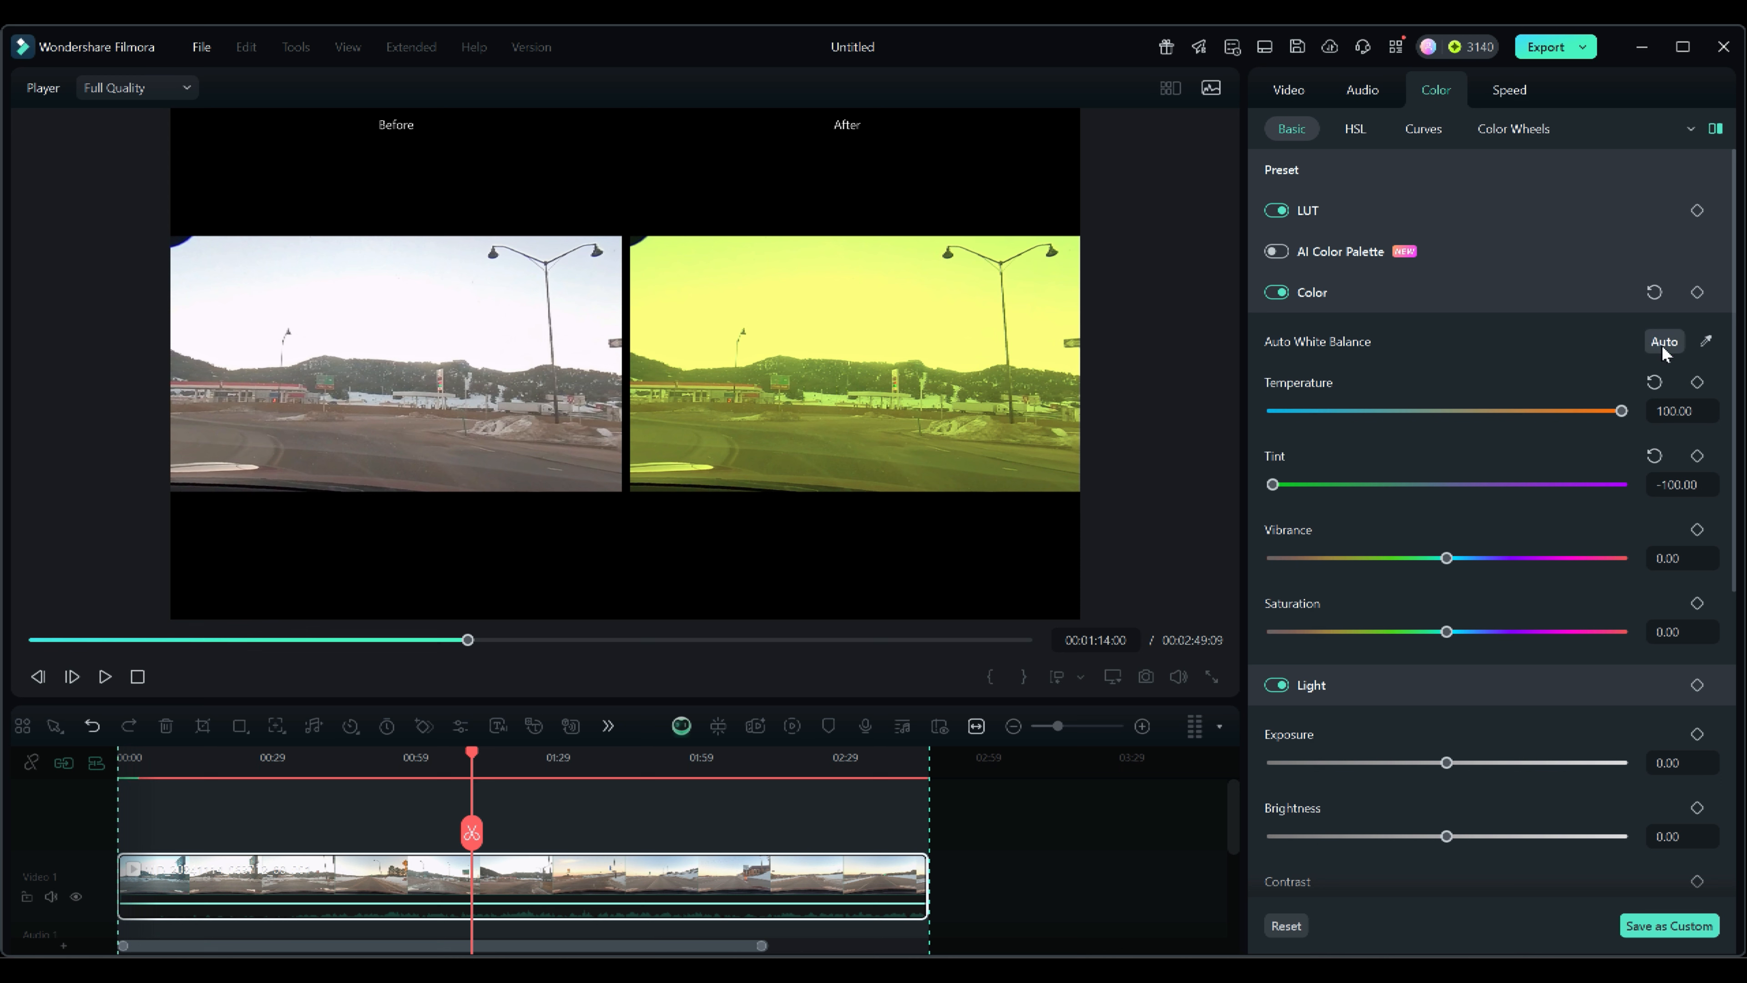
left_click(1654, 392)
left_click(1653, 458)
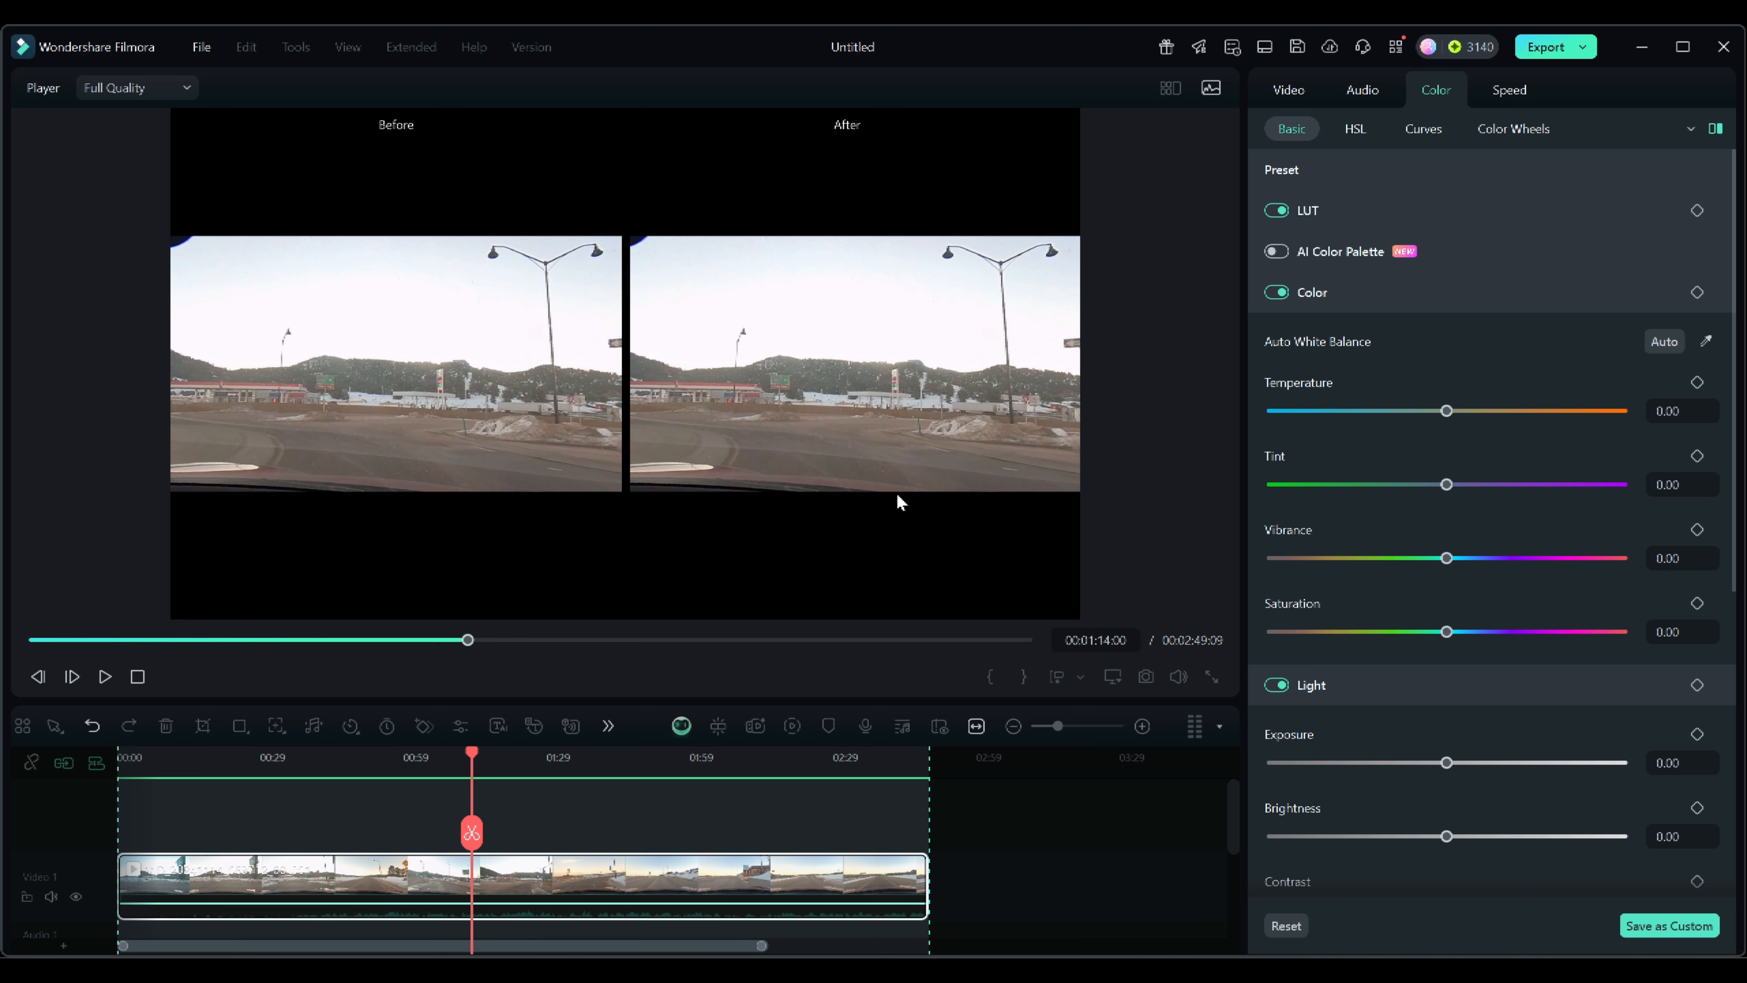
Sample a white balance point with the eyedropper, then reset the temperature and tint.
left_click(1705, 340)
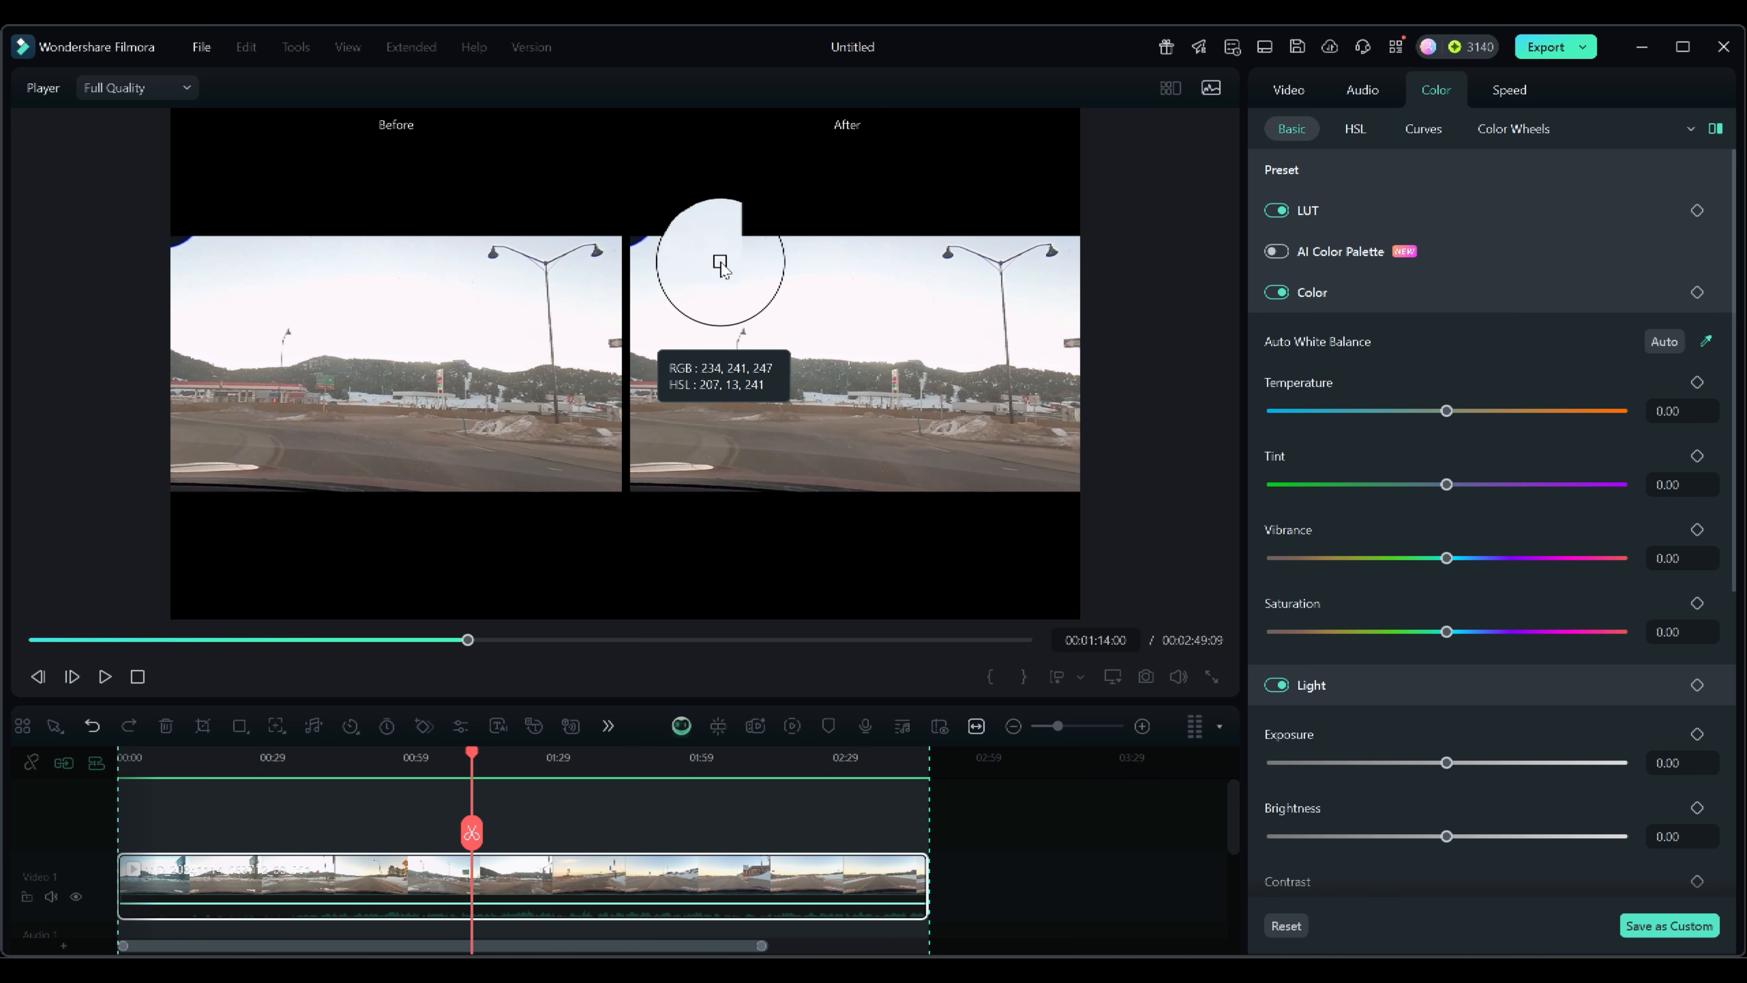
left_click(1707, 340)
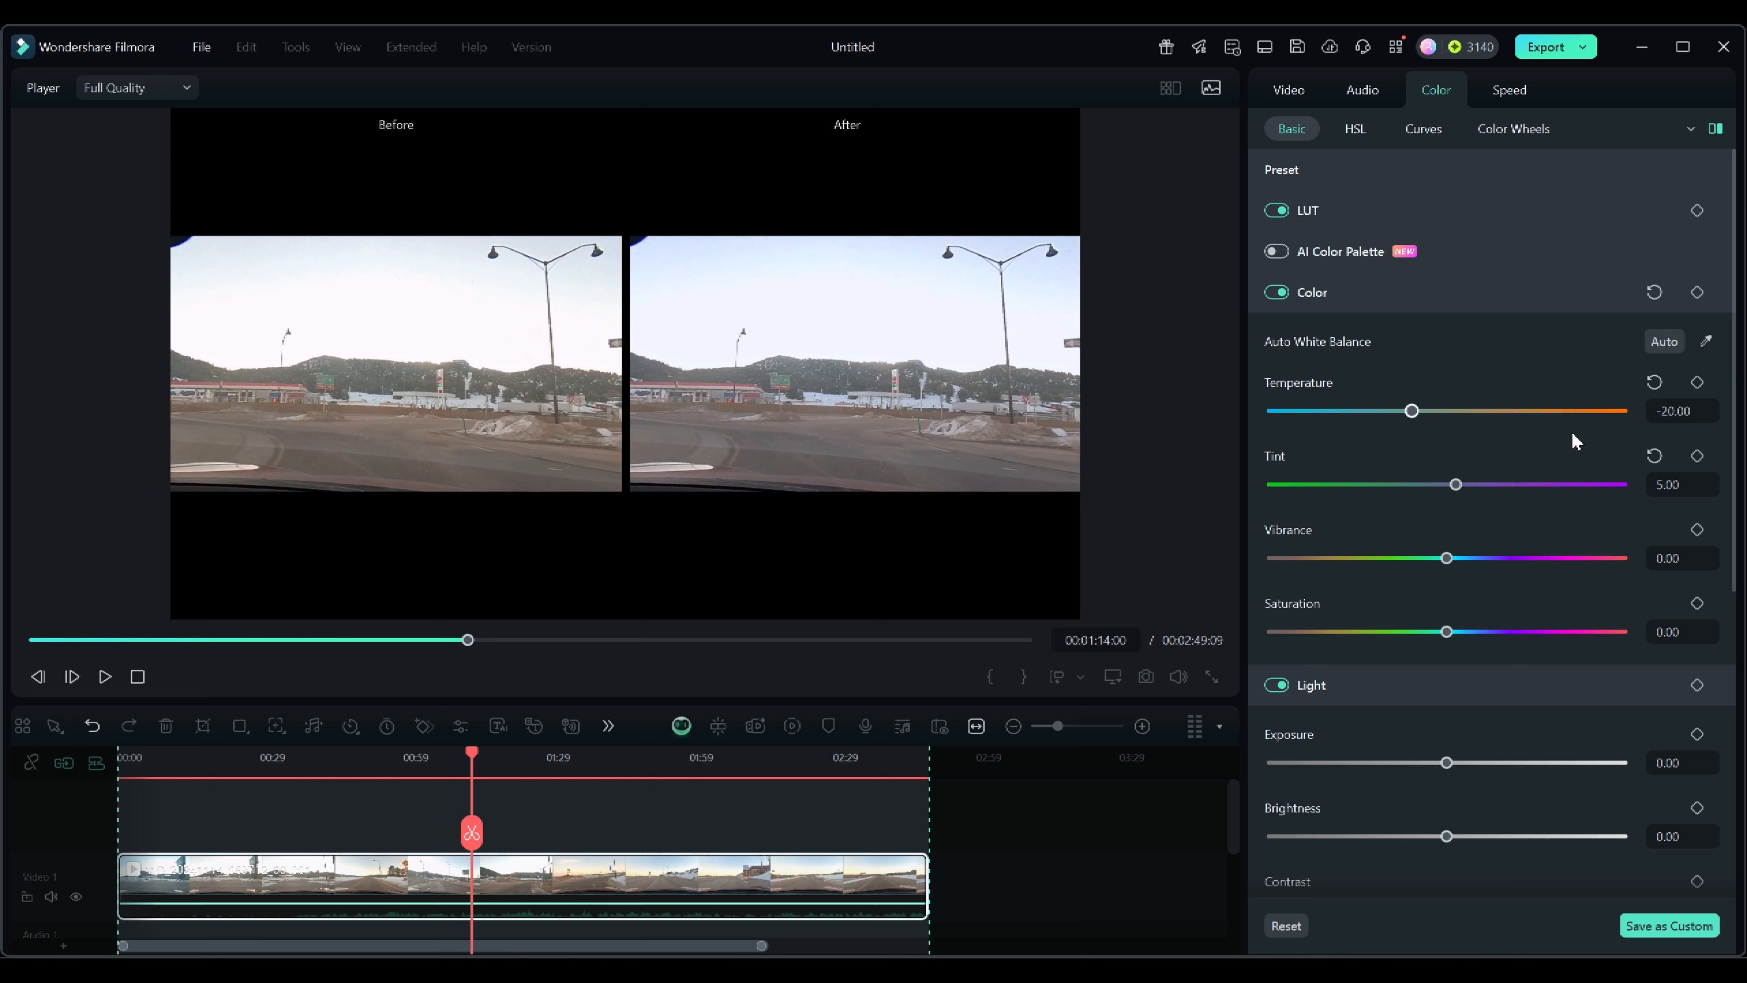
left_click(1655, 381)
left_click(1656, 457)
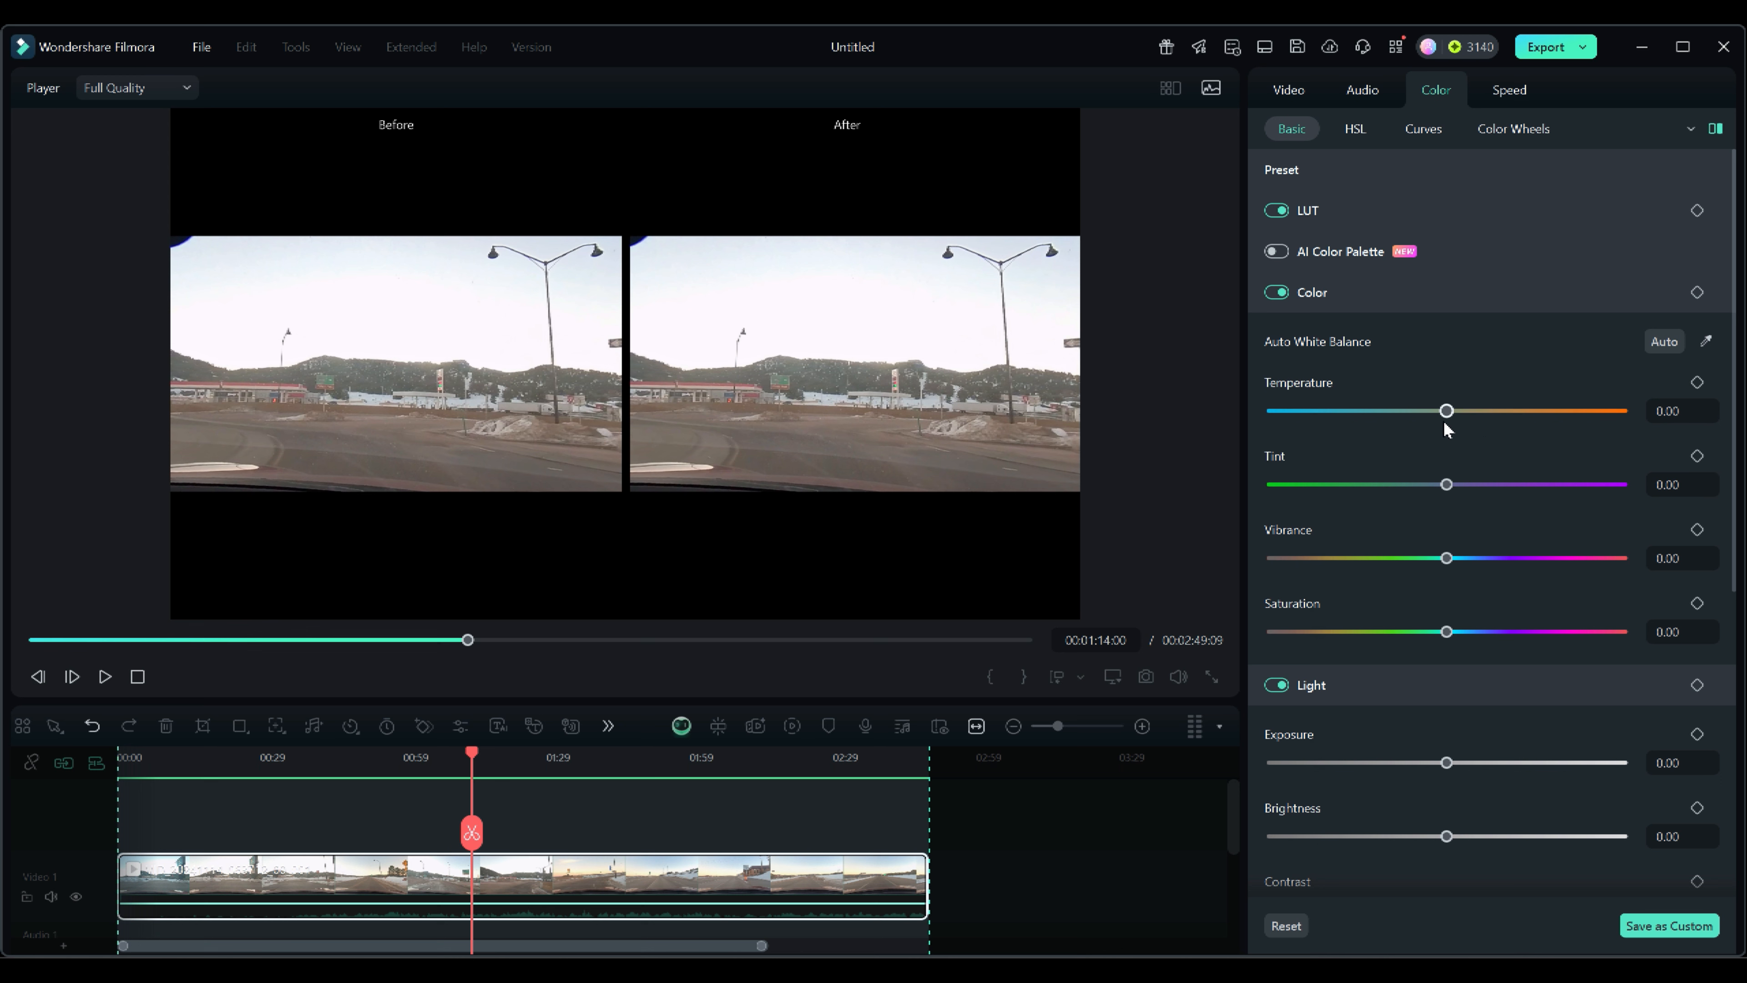
Set saturation to 35, vibrance to 58 and temperature to -63.
scroll(1414, 456, "down", 1)
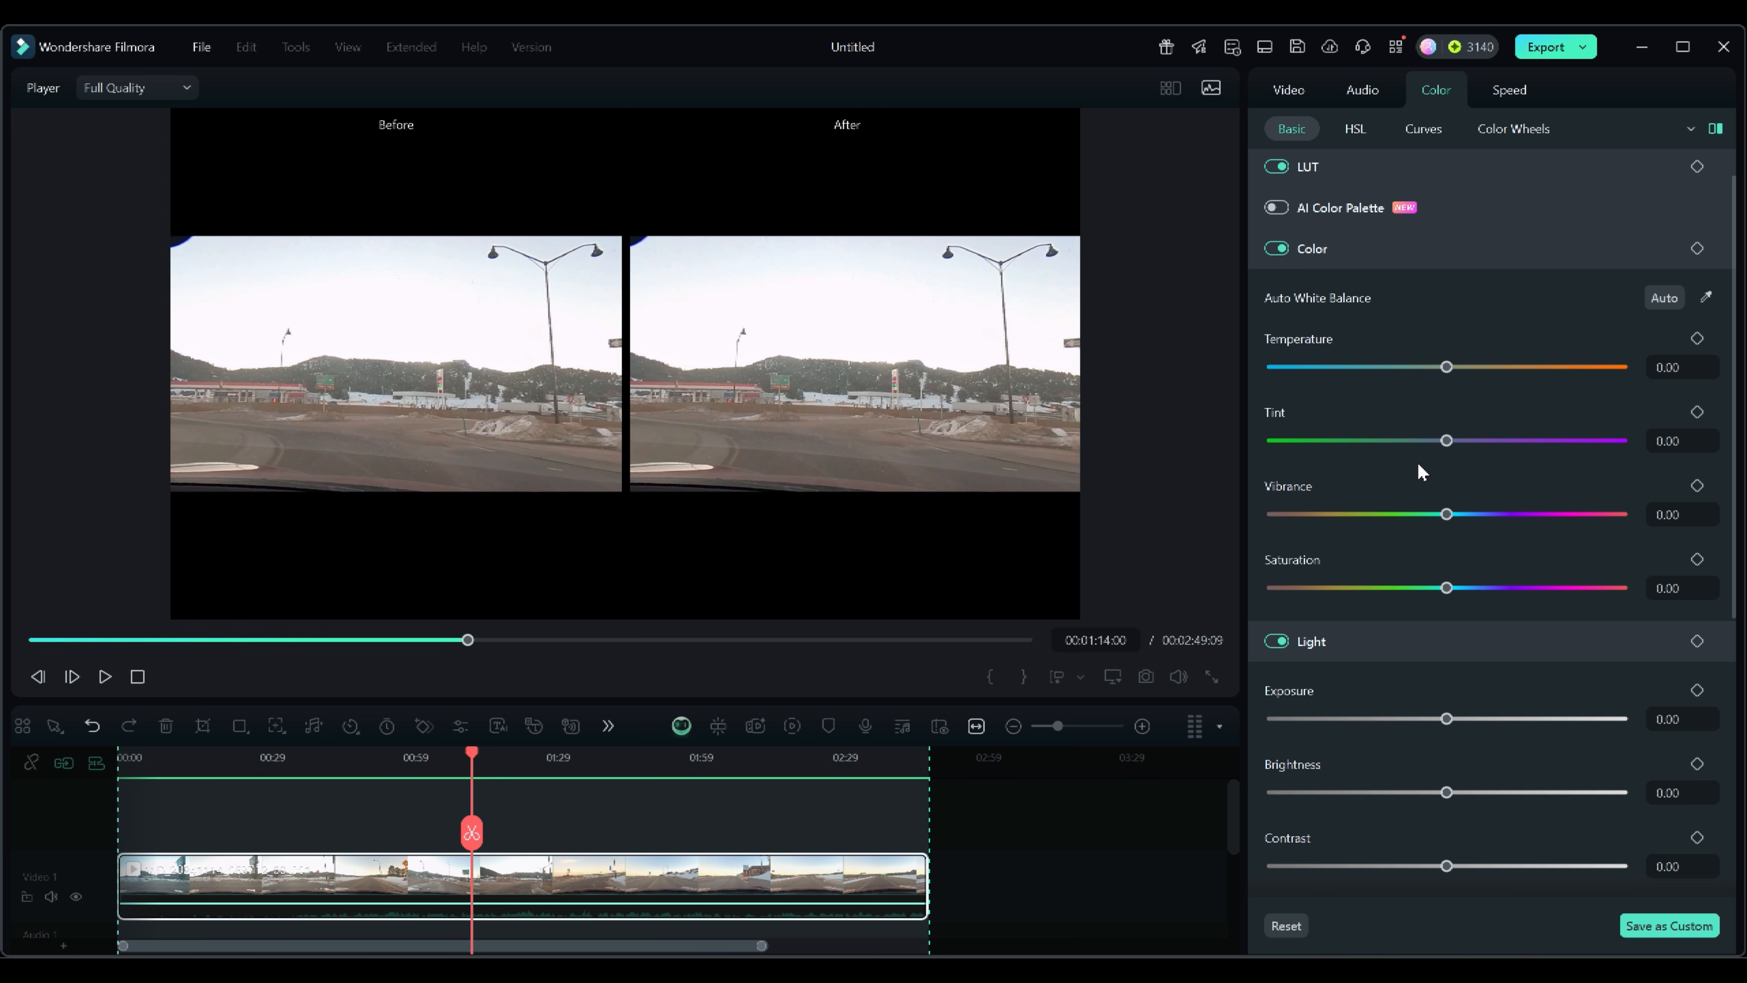
scroll(1392, 661, "down", 1)
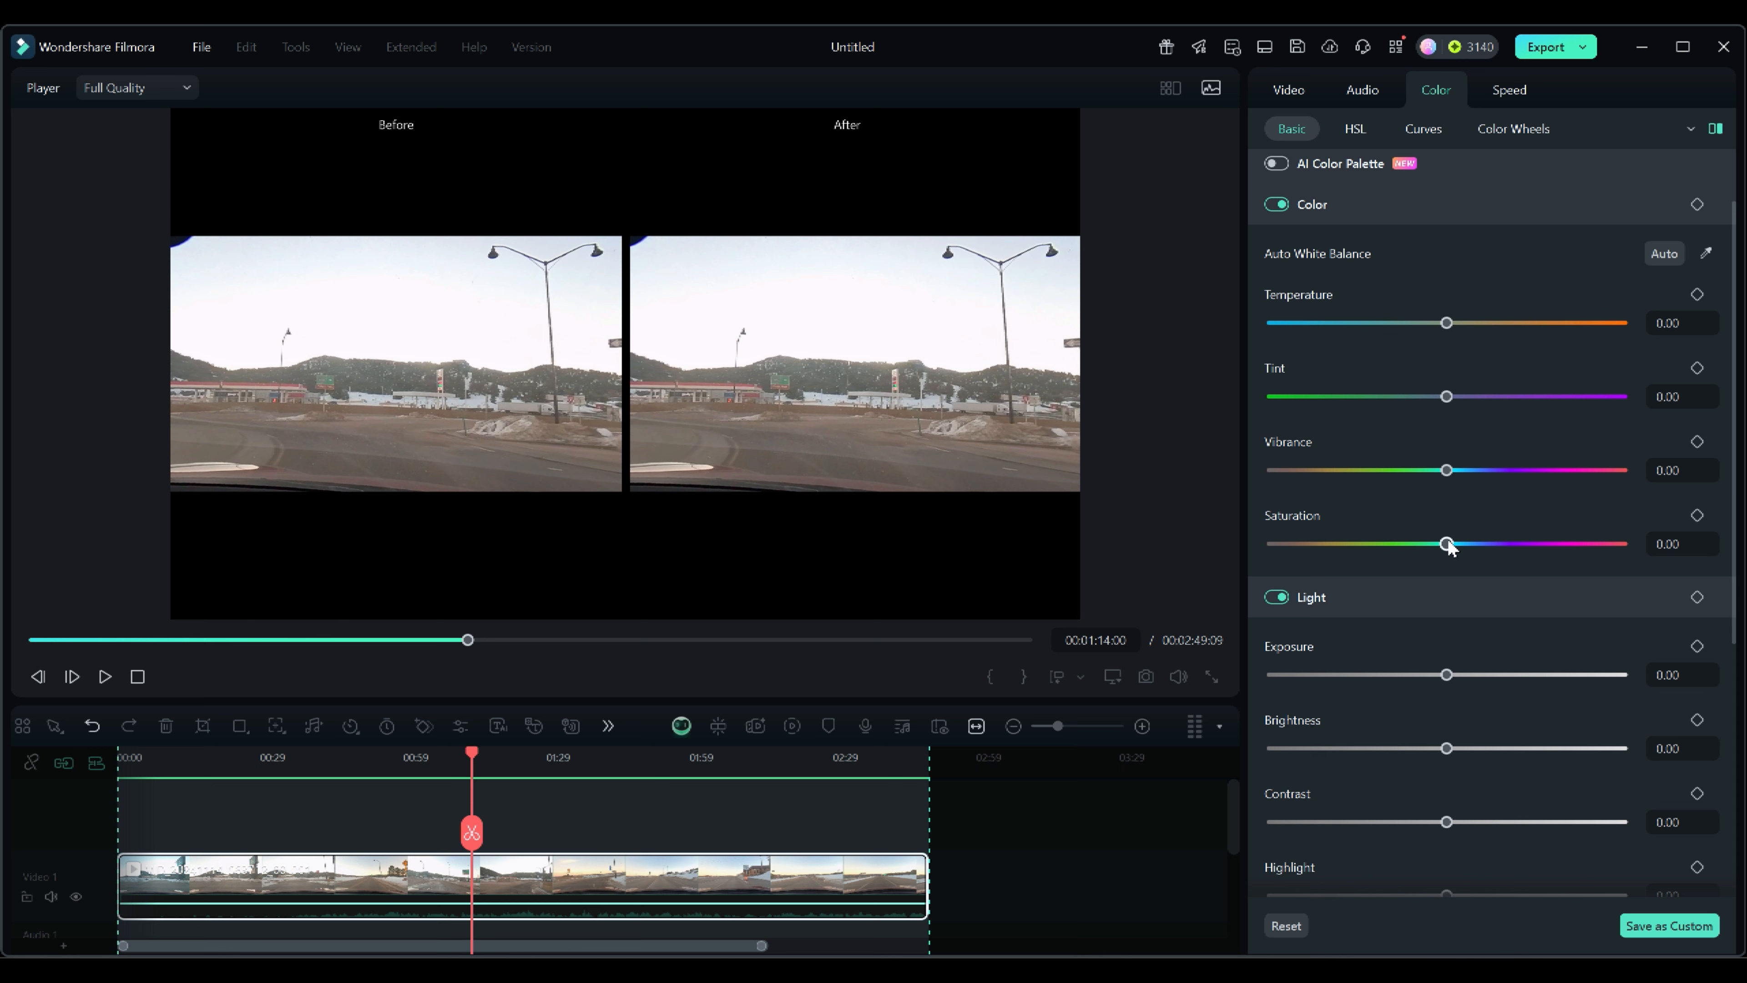
left_click_drag(1447, 544, 1509, 543)
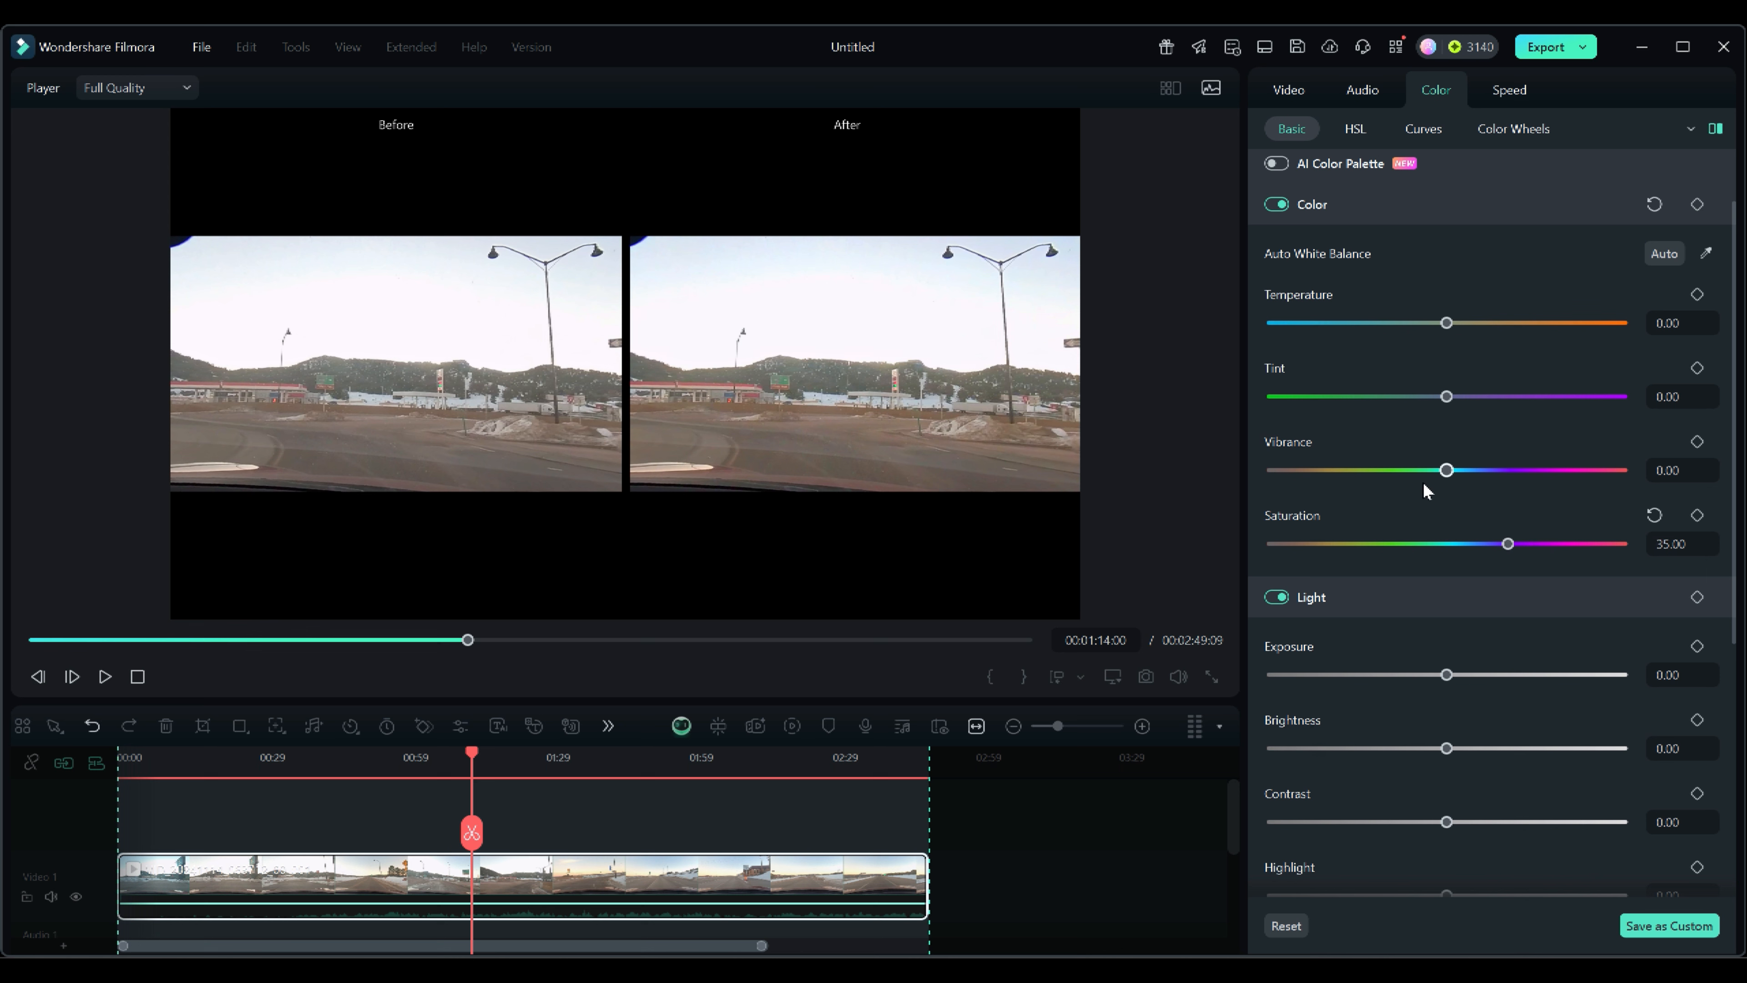
left_click_drag(1447, 470, 1548, 470)
left_click_drag(1446, 322, 1340, 332)
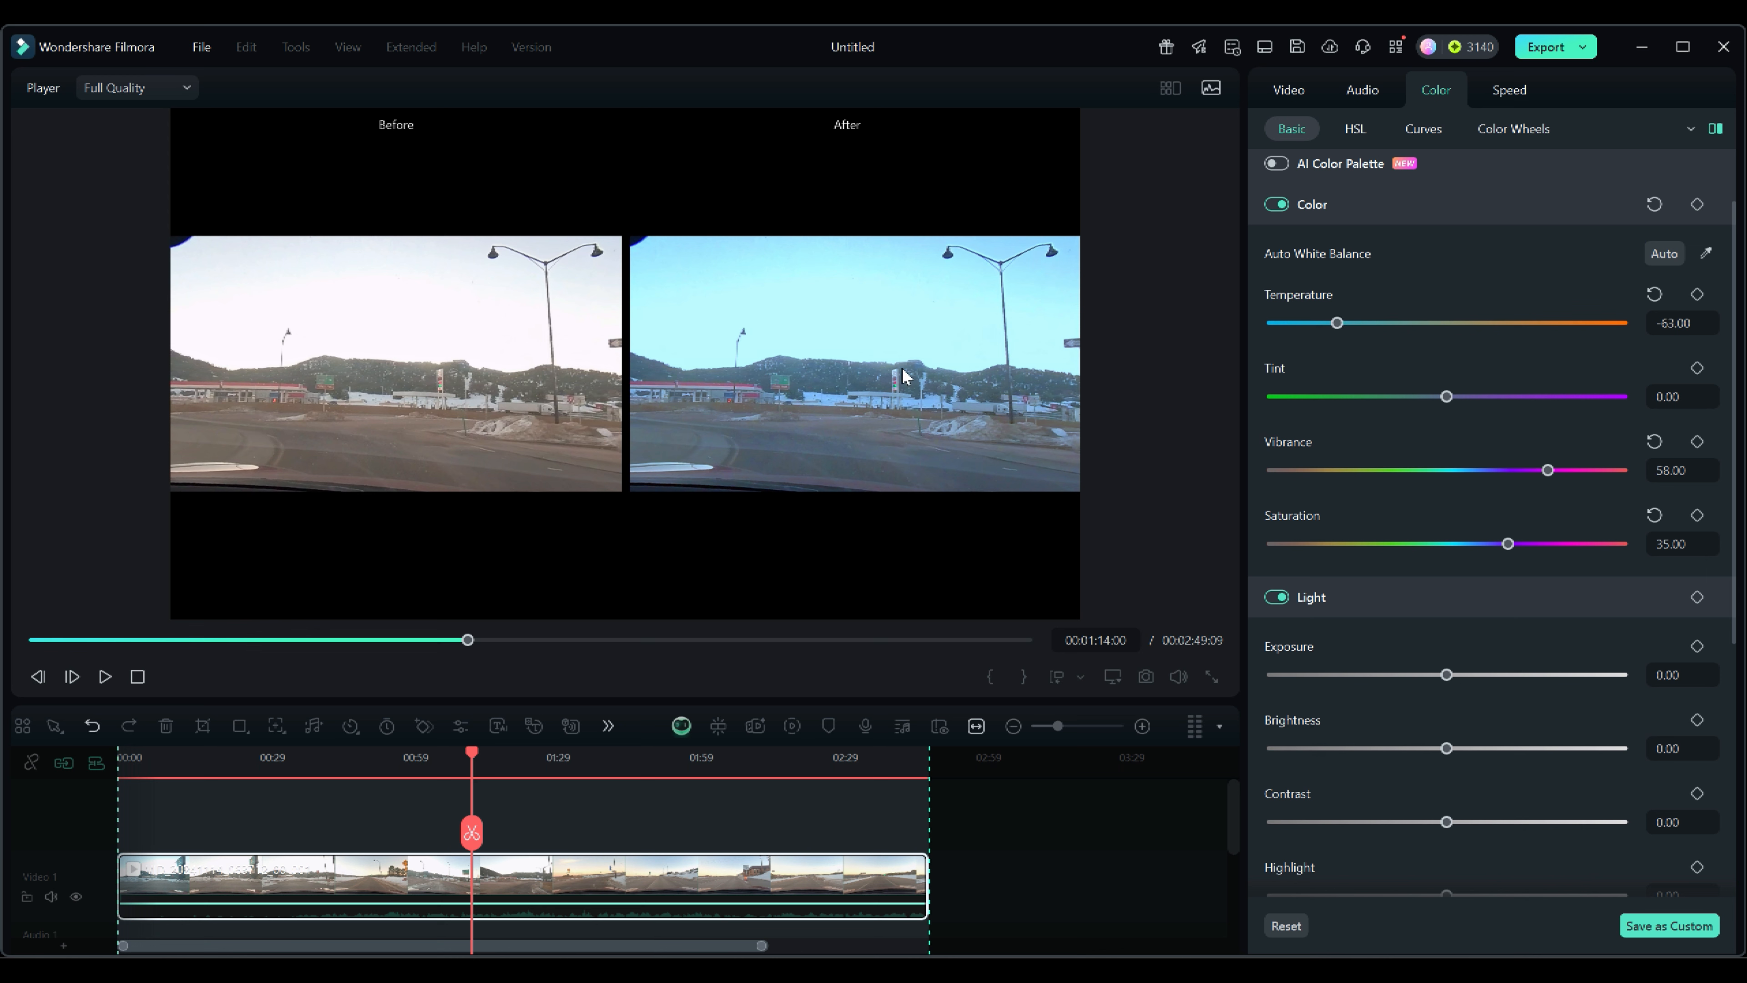
Reset the temperature, vibrance and saturation sliders.
left_click(1655, 293)
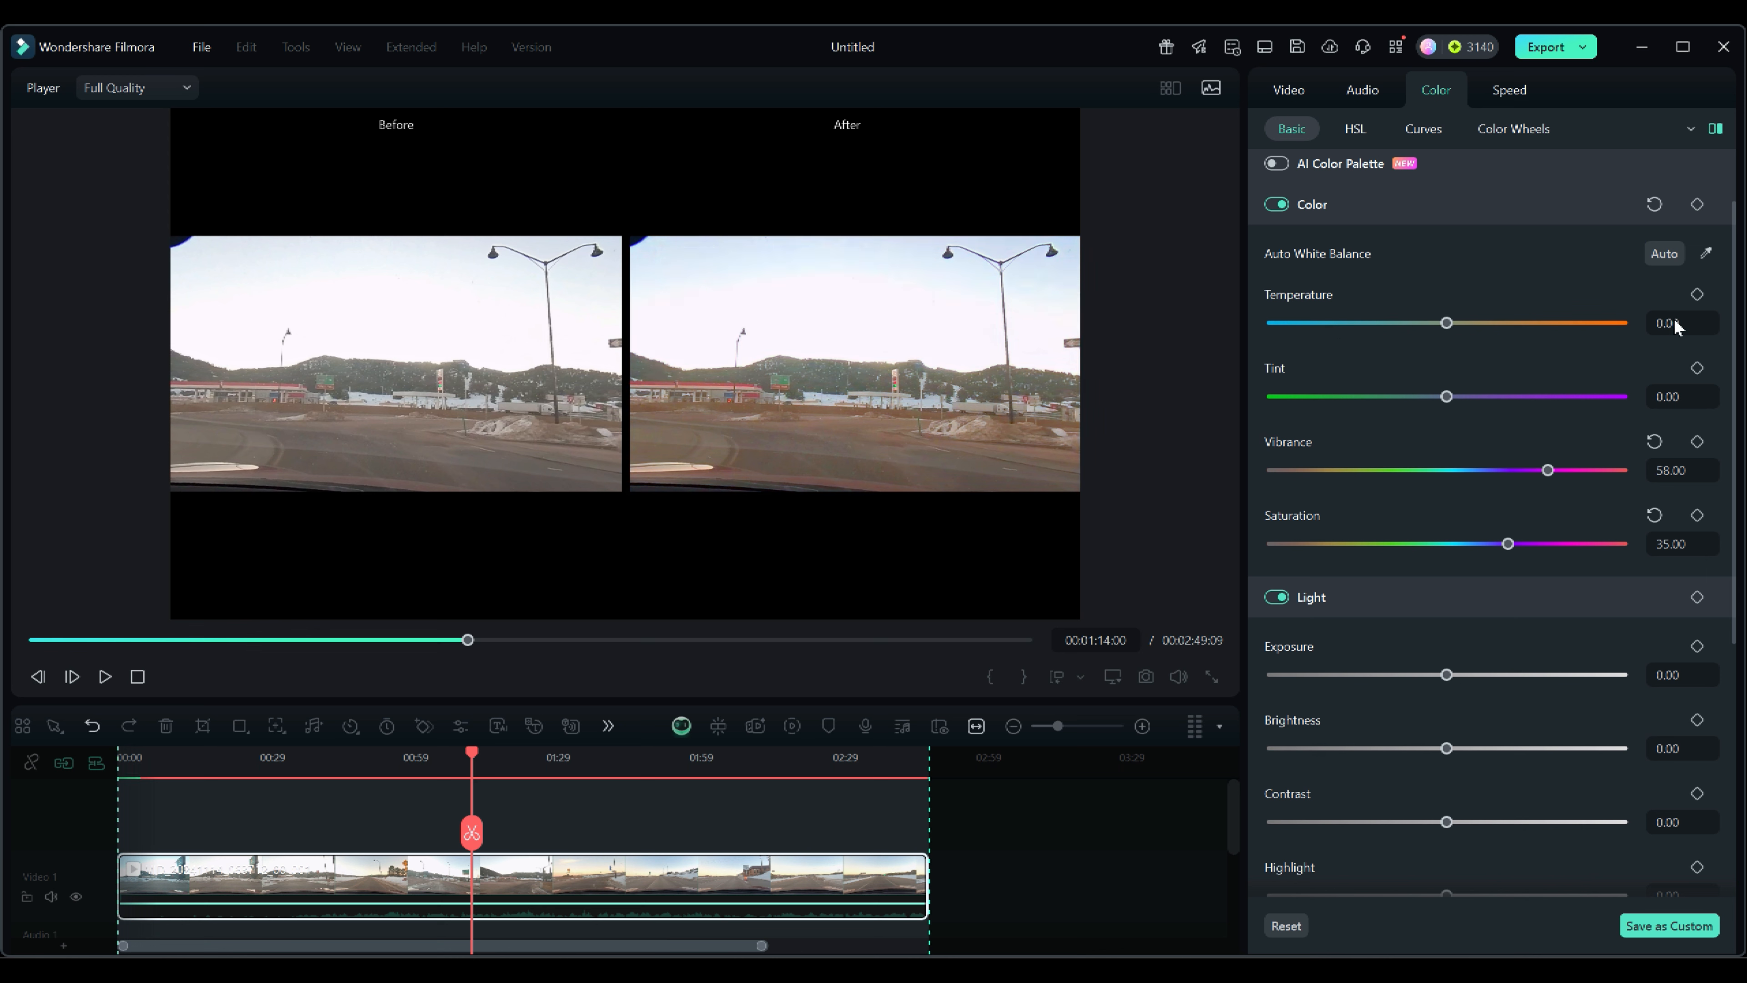
left_click(1655, 441)
left_click(1653, 514)
Lower the exposure to -11, then reset it.
scroll(1601, 526, "down", 5)
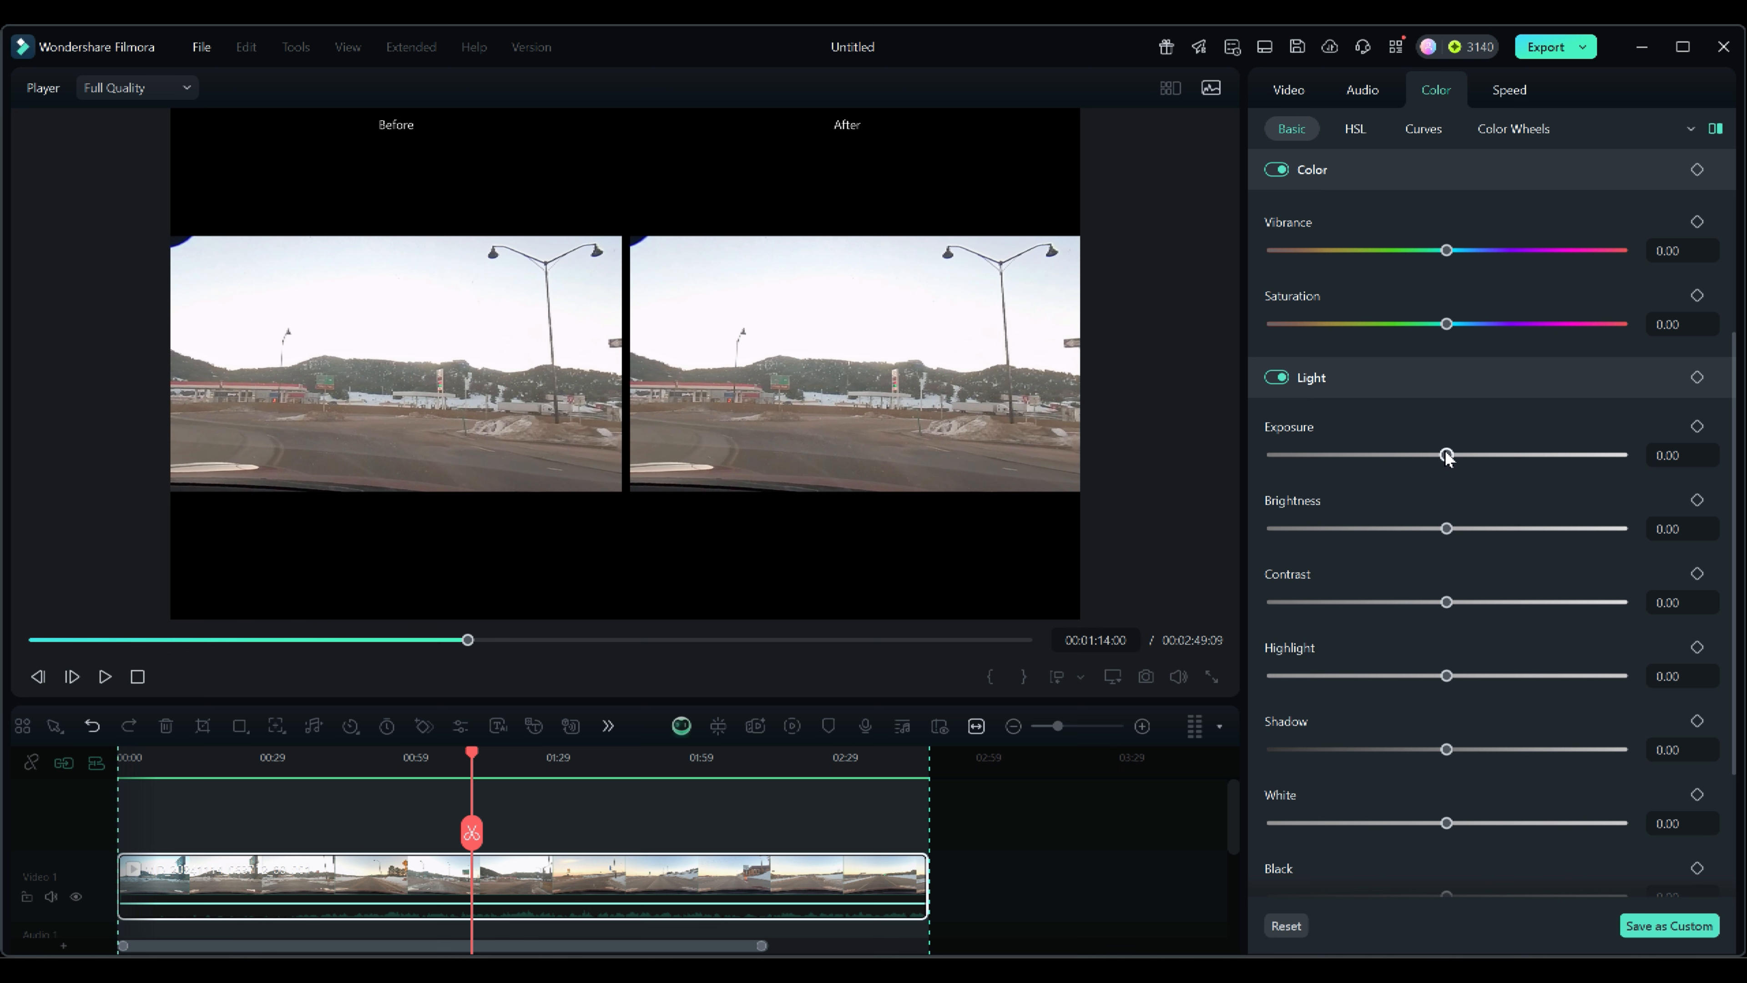
mouse_move(1446, 455)
left_mouse_down()
mouse_move(1524, 457)
mouse_move(1372, 457)
mouse_move(1460, 457)
mouse_move(1371, 456)
mouse_move(1447, 457)
mouse_move(1426, 457)
left_mouse_up()
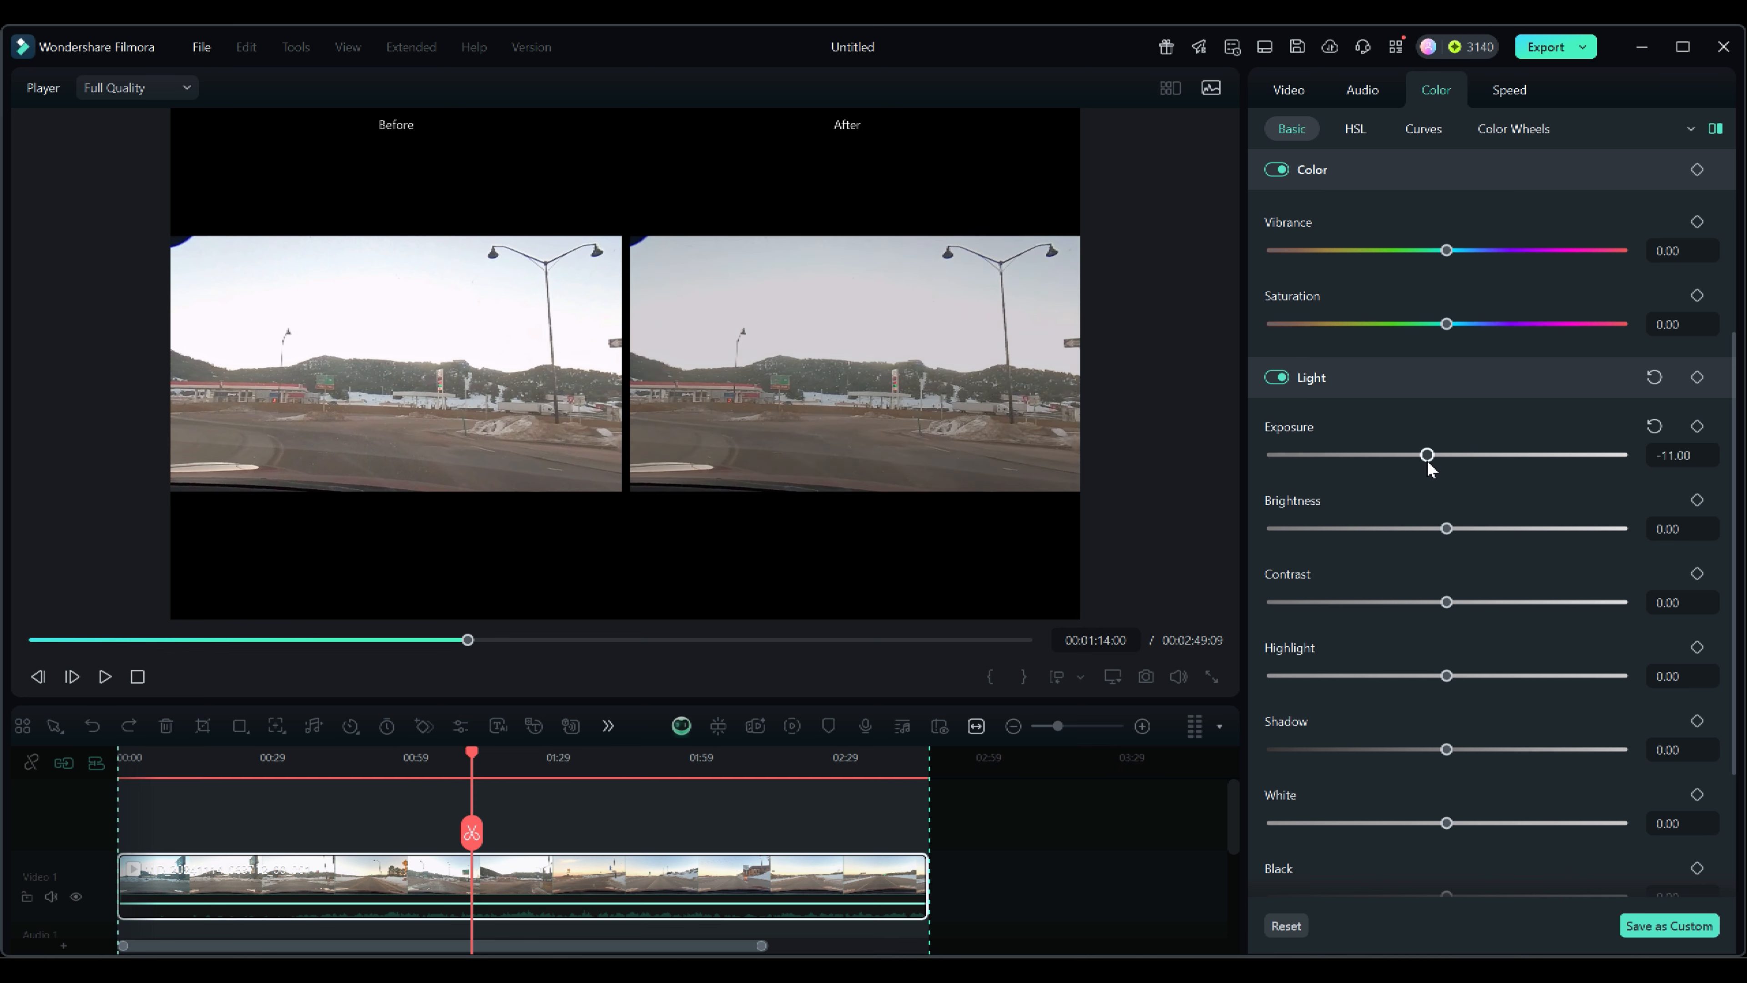
left_click(1655, 426)
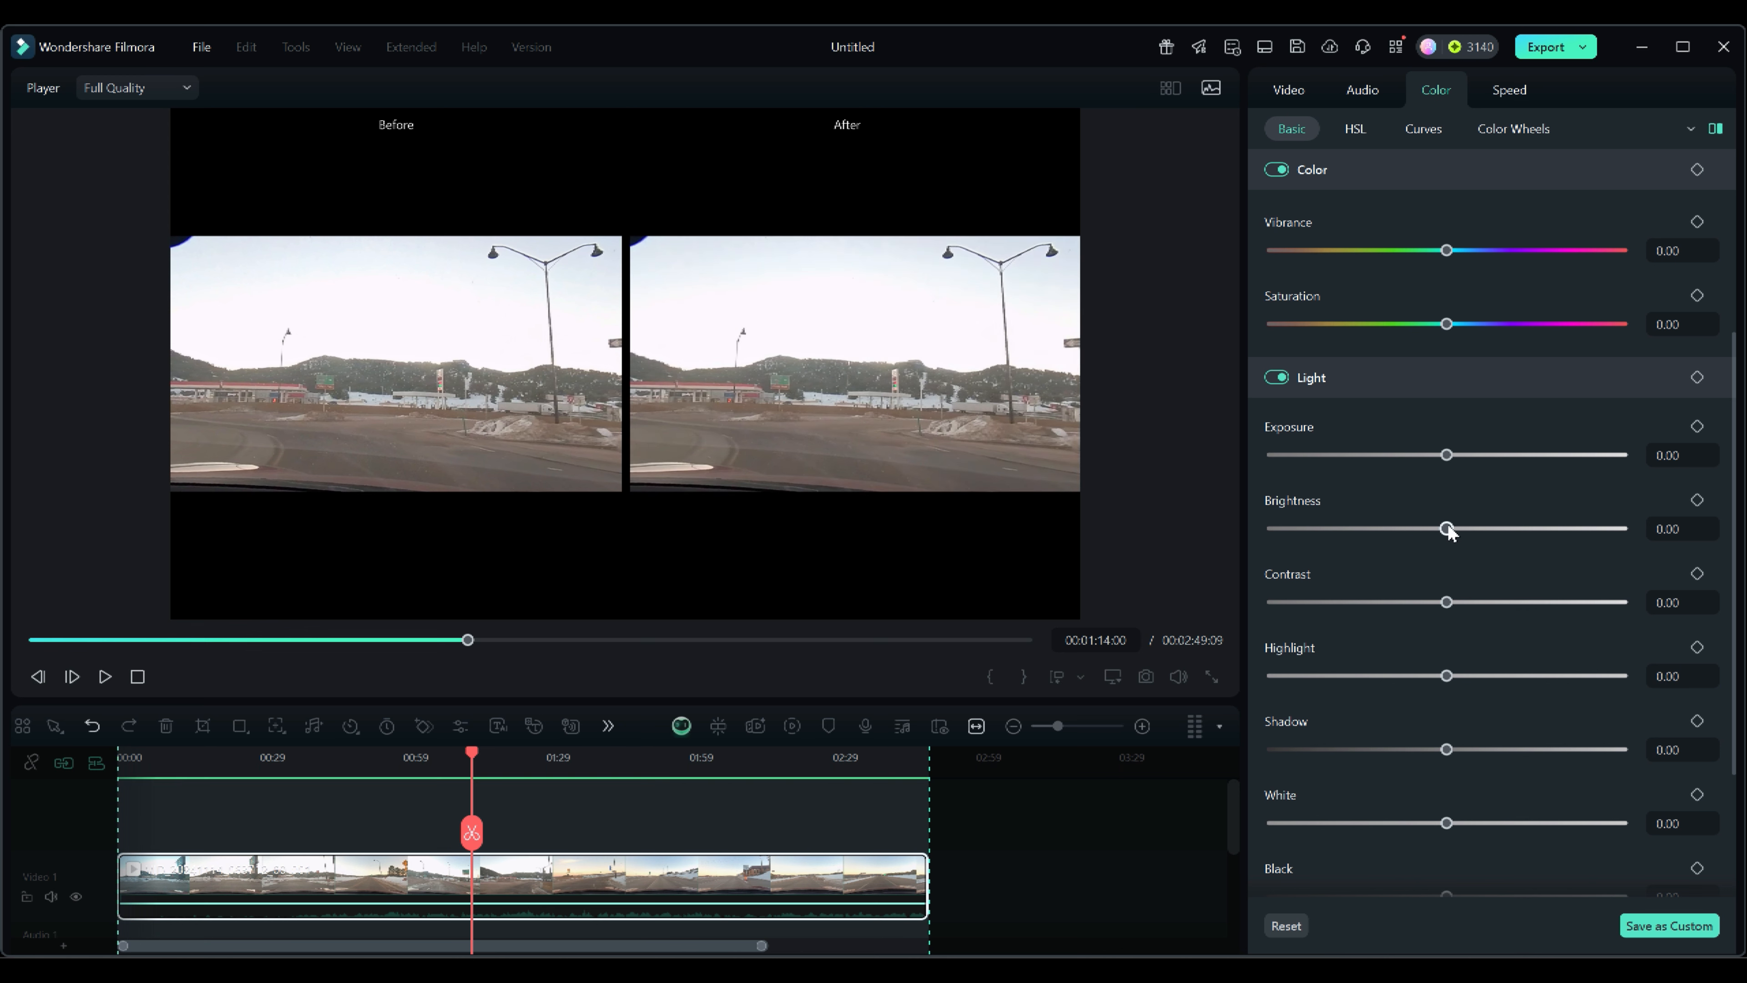
Lower the highlight to -64 and raise the contrast to 84.
scroll(1362, 554, "down", 5)
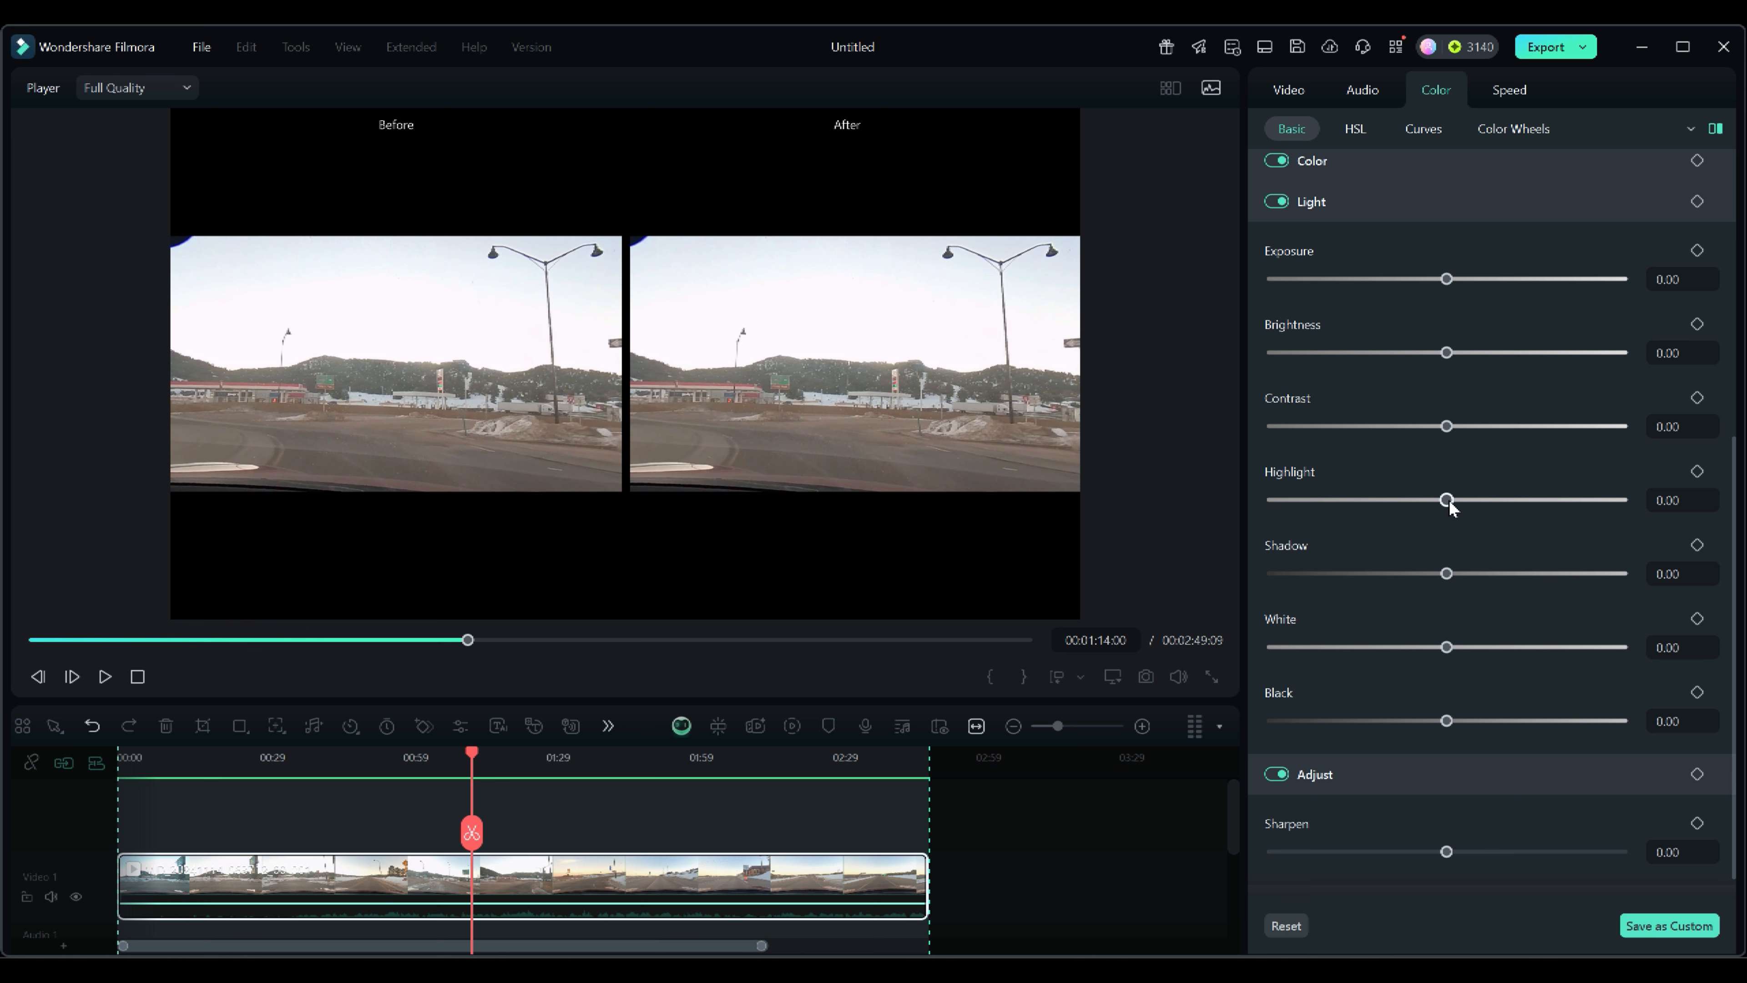
left_click_drag(1447, 501, 1336, 508)
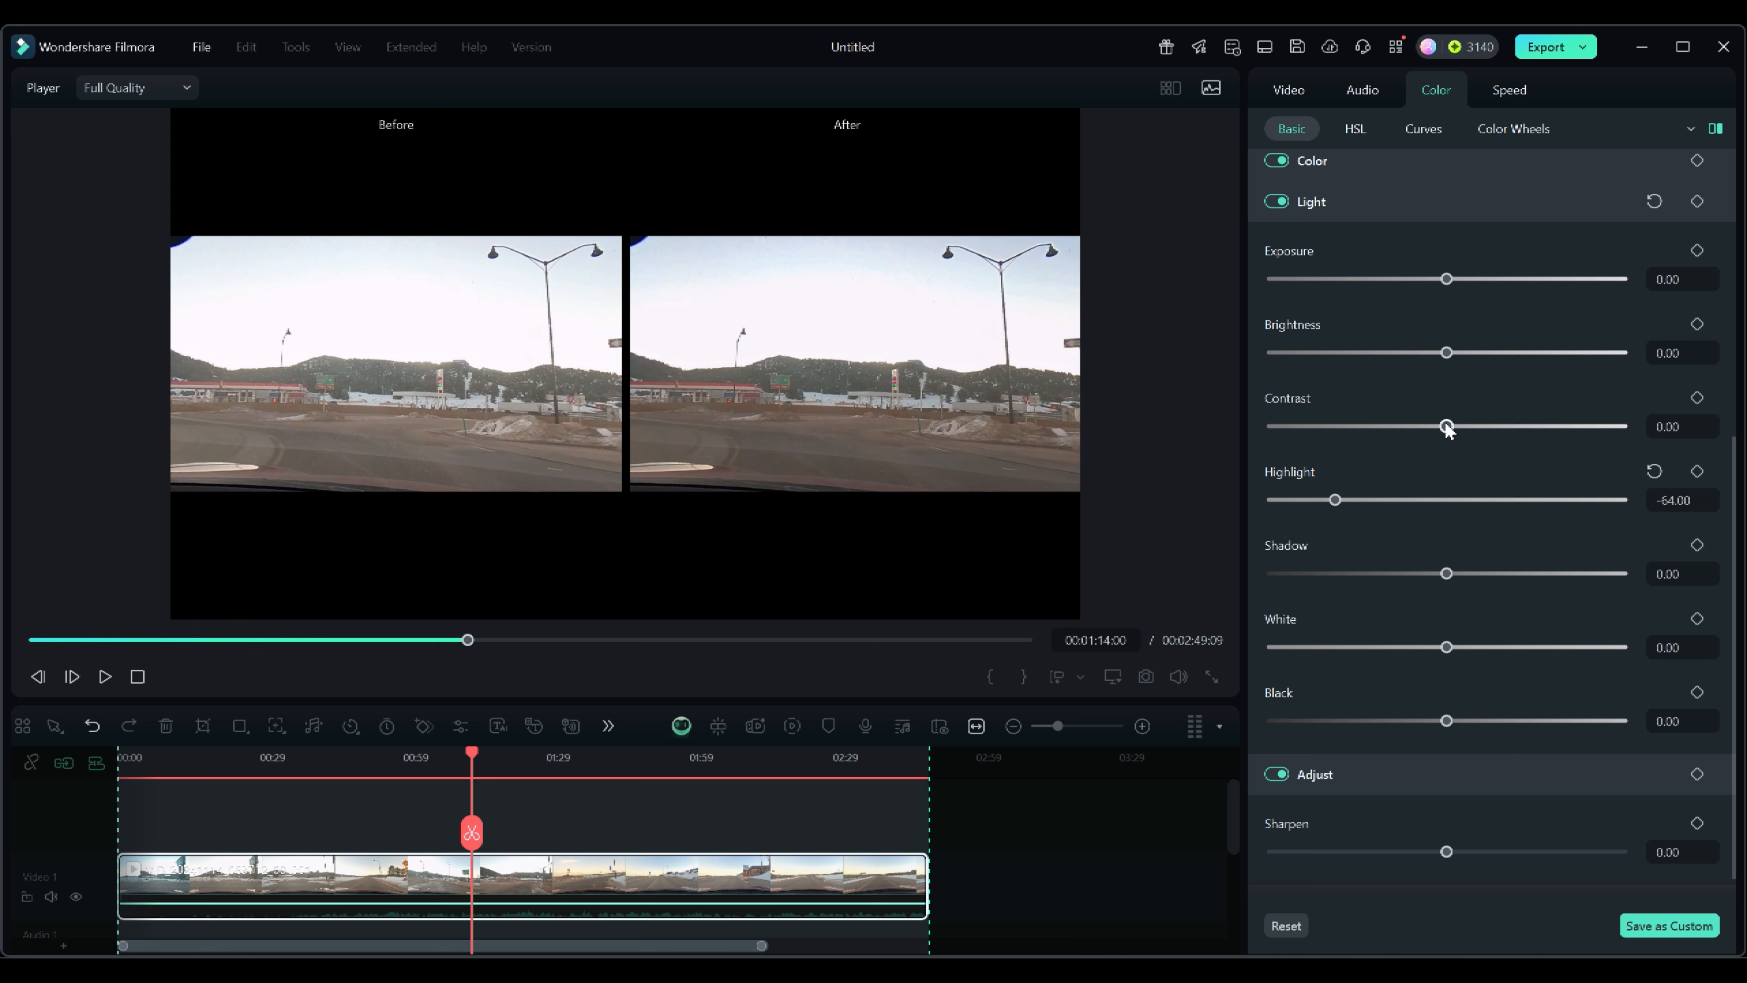
left_click_drag(1447, 427, 1597, 437)
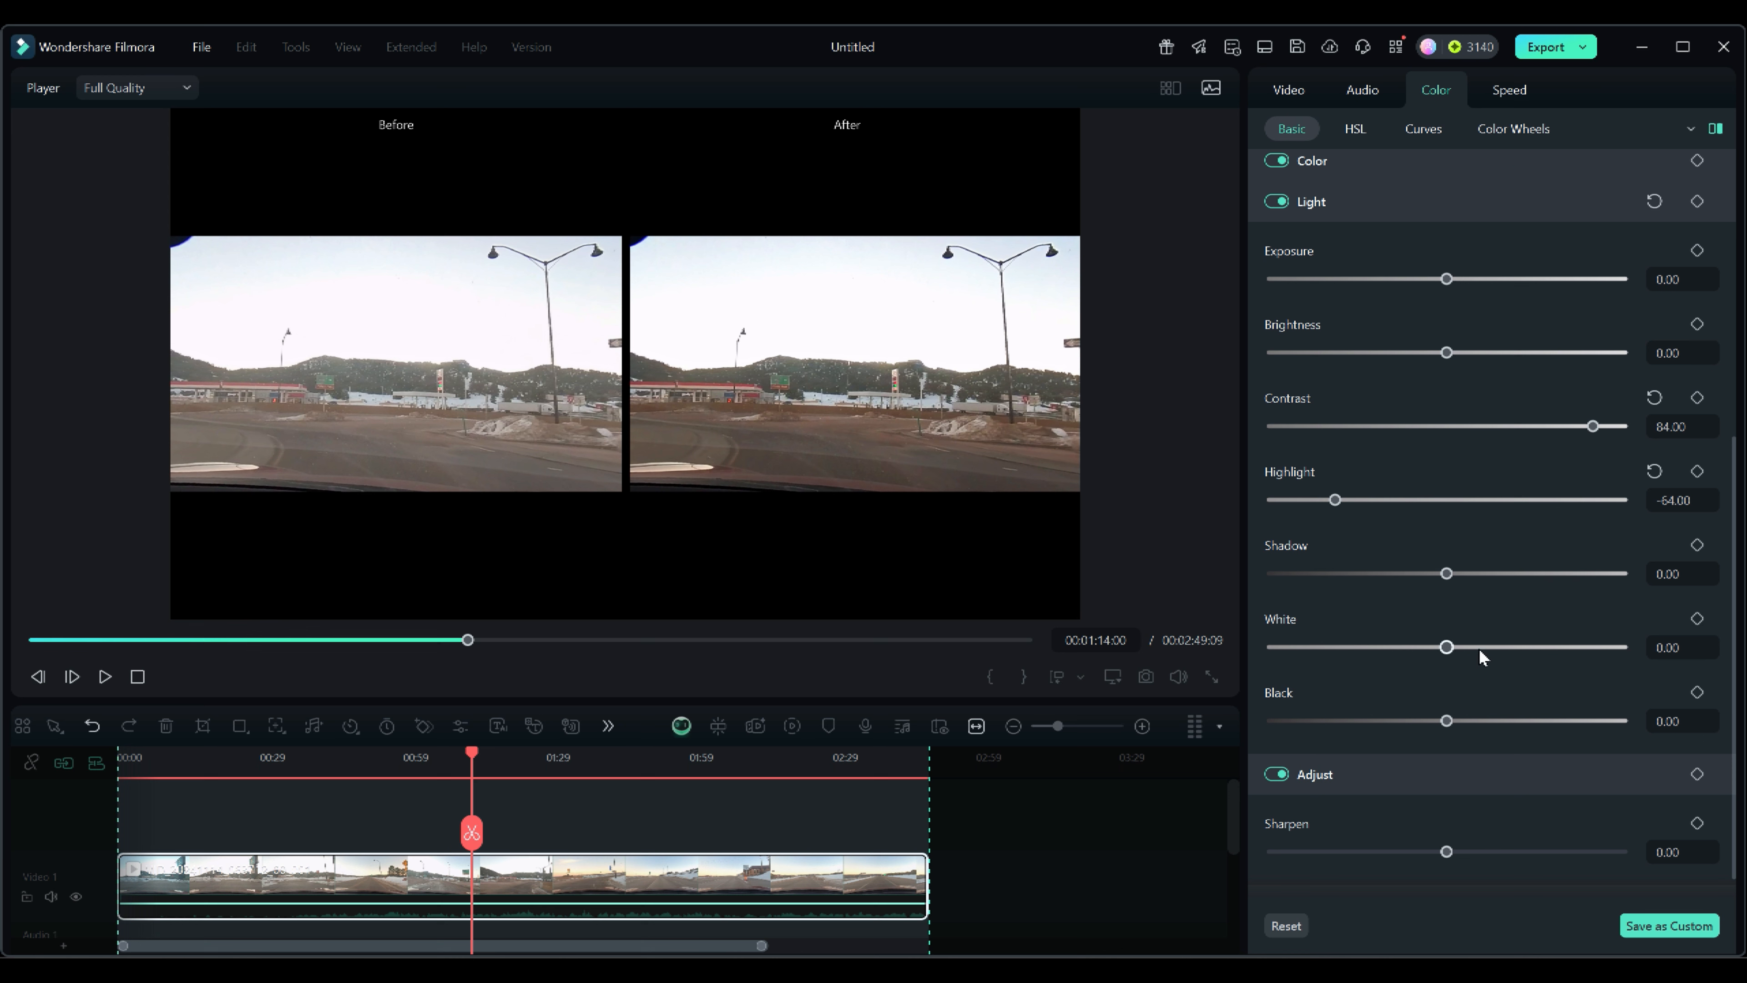
Lower the white level to -17, then reset it.
scroll(1480, 650, "down", 1)
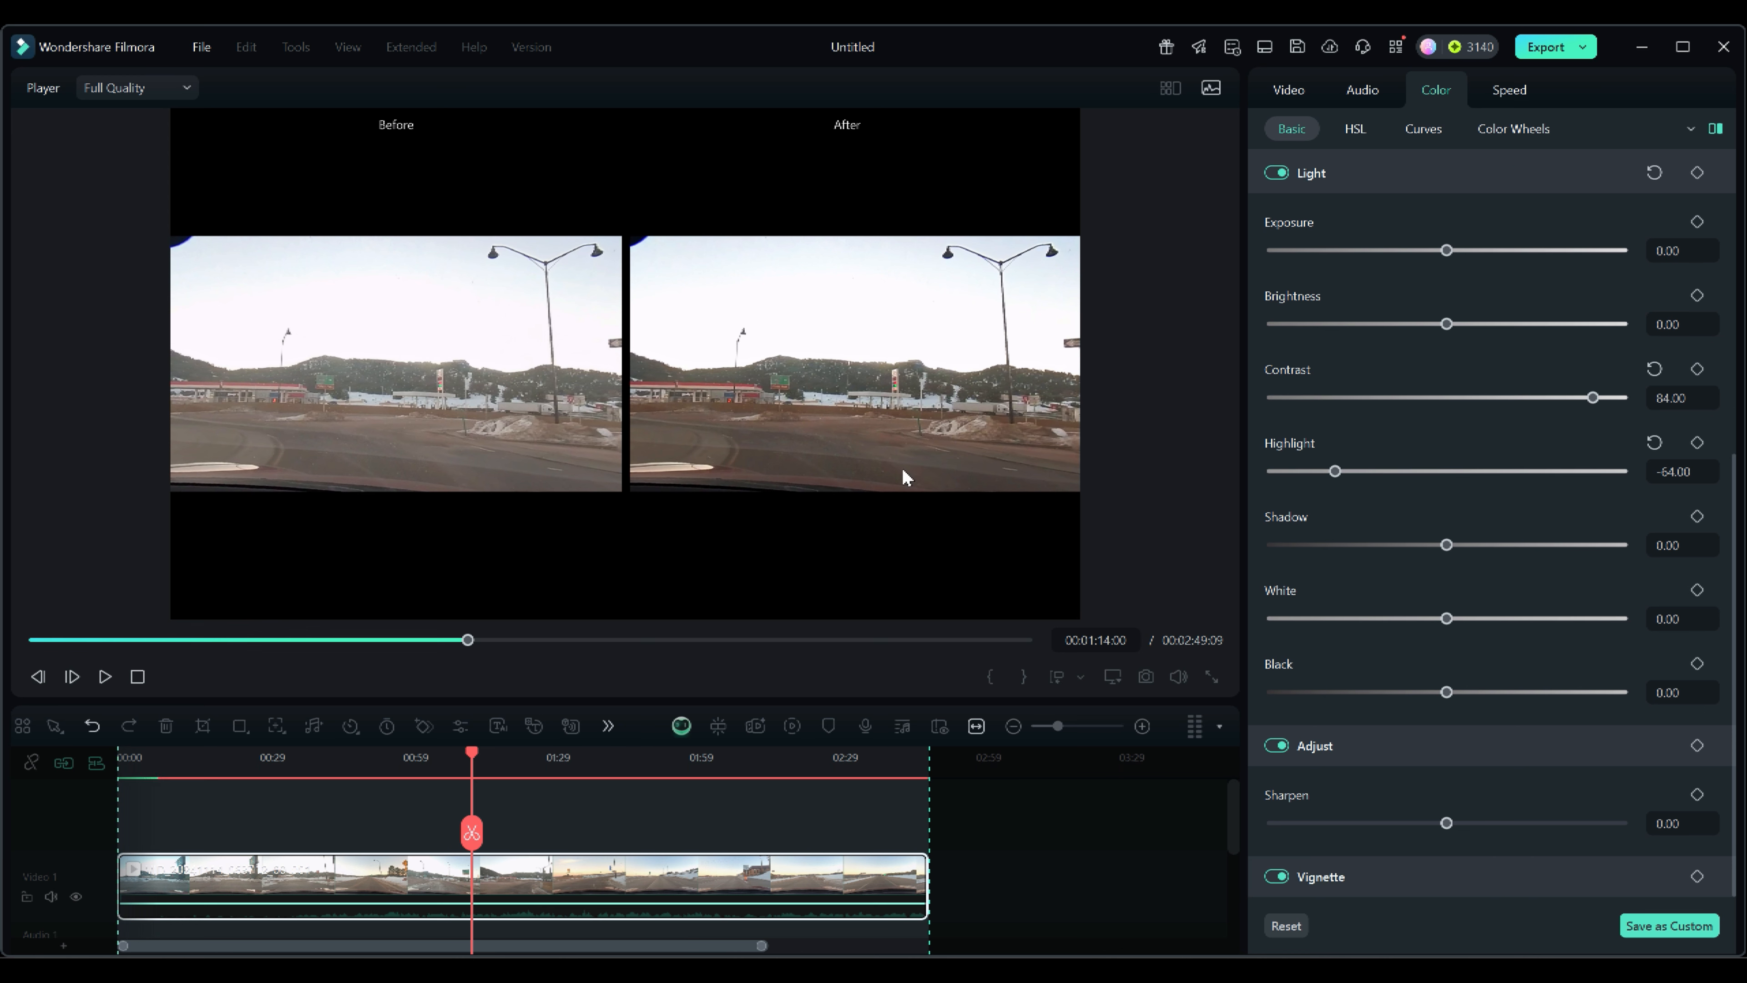
left_click(1446, 618)
mouse_move(1446, 618)
left_mouse_down()
mouse_move(1314, 617)
mouse_move(1472, 618)
mouse_move(1300, 618)
mouse_move(1416, 618)
left_mouse_up()
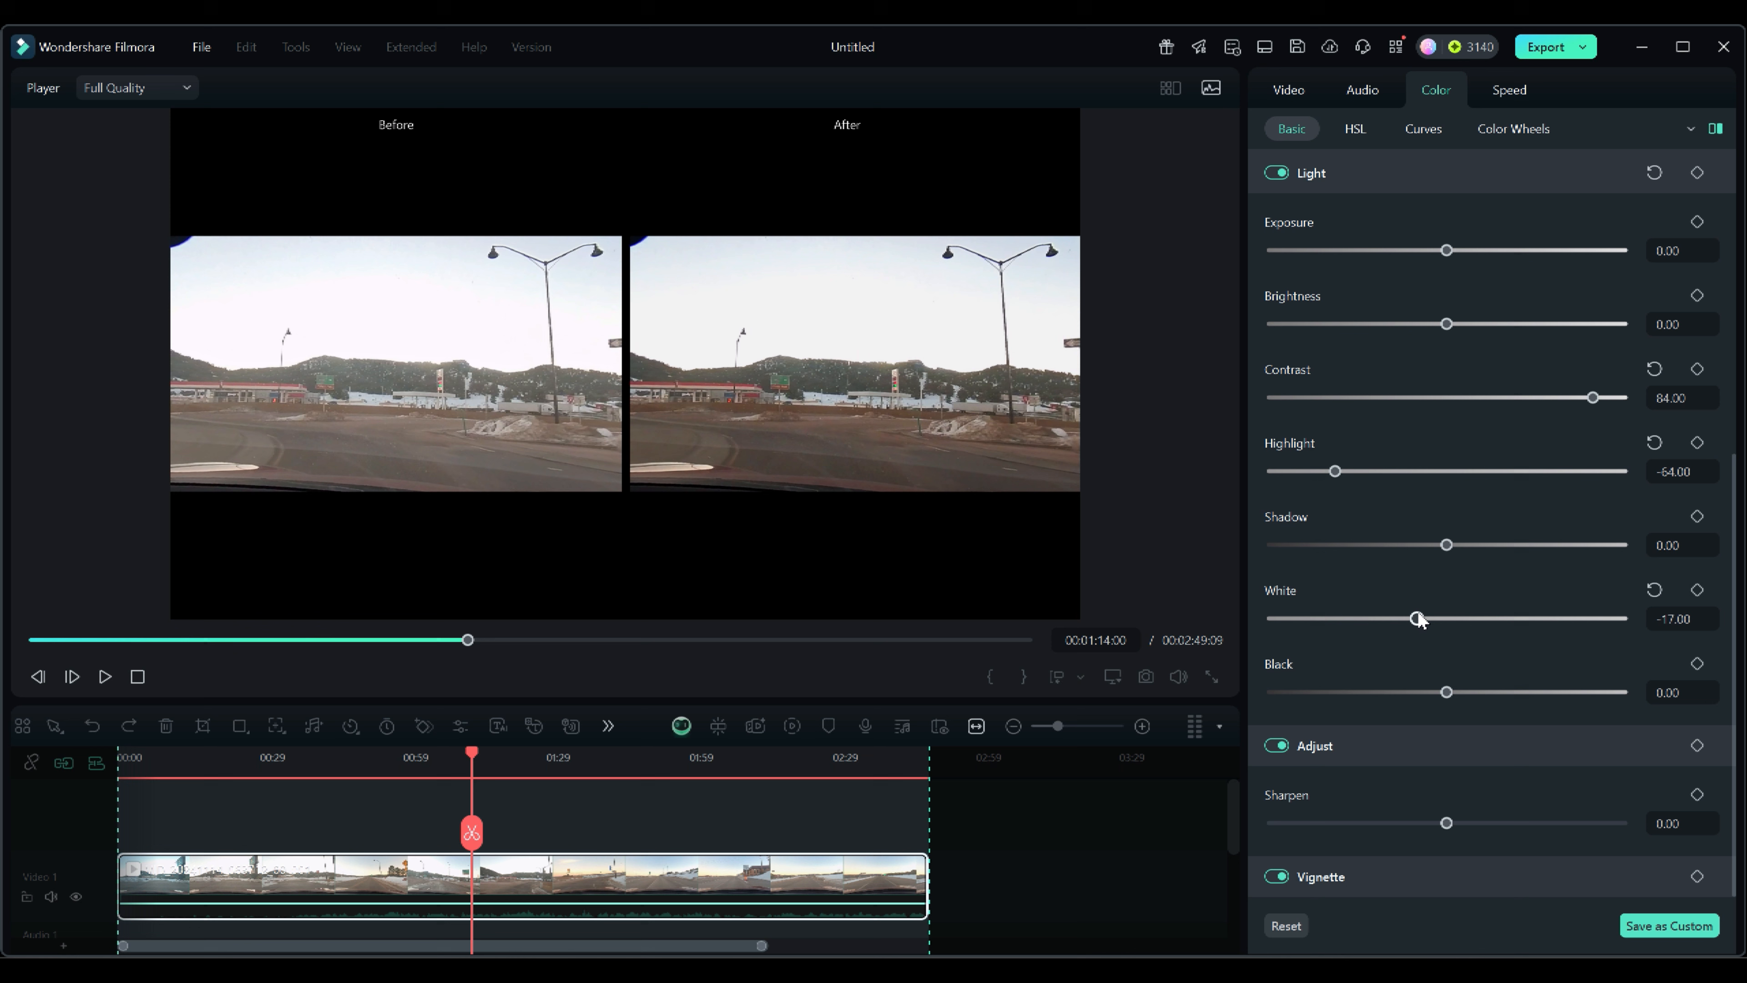
left_click(1655, 589)
Set black to -55, contrast to 95 and sharpening to 73.
left_click_drag(1446, 691, 1350, 692)
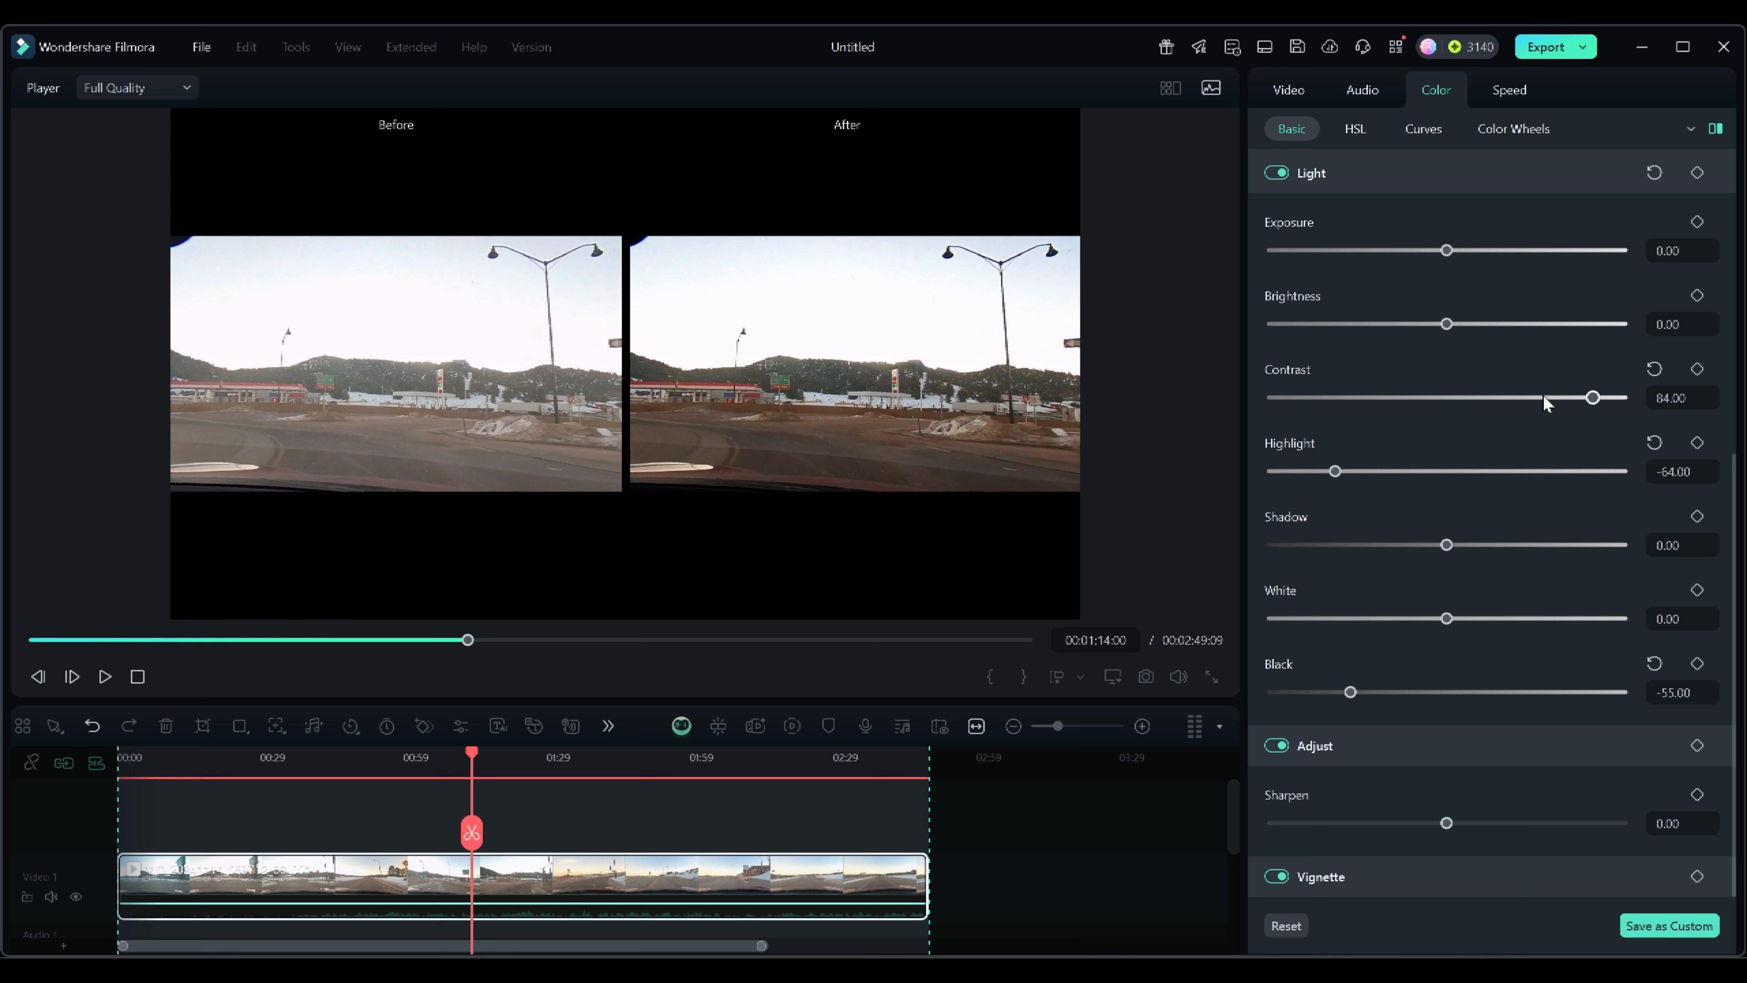
left_click_drag(1594, 398, 1613, 398)
left_click_drag(1447, 823, 1574, 809)
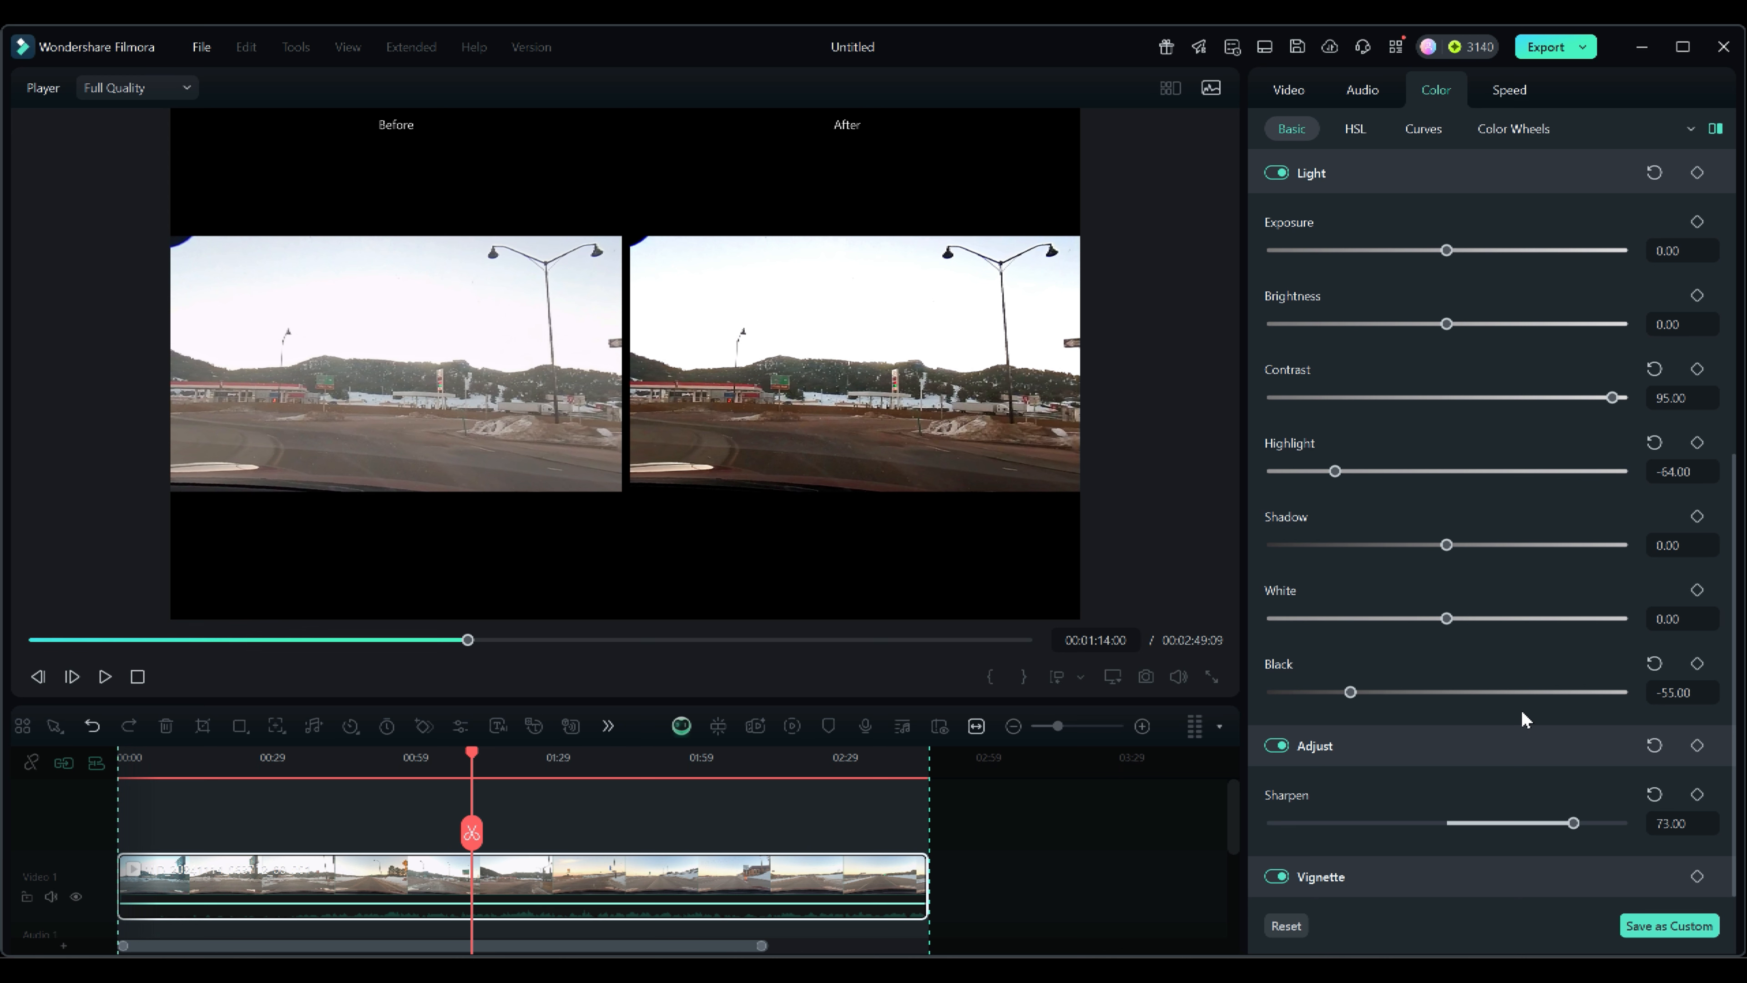
Nudge the temperature slider slightly and reset it.
scroll(1523, 713, "up", 5)
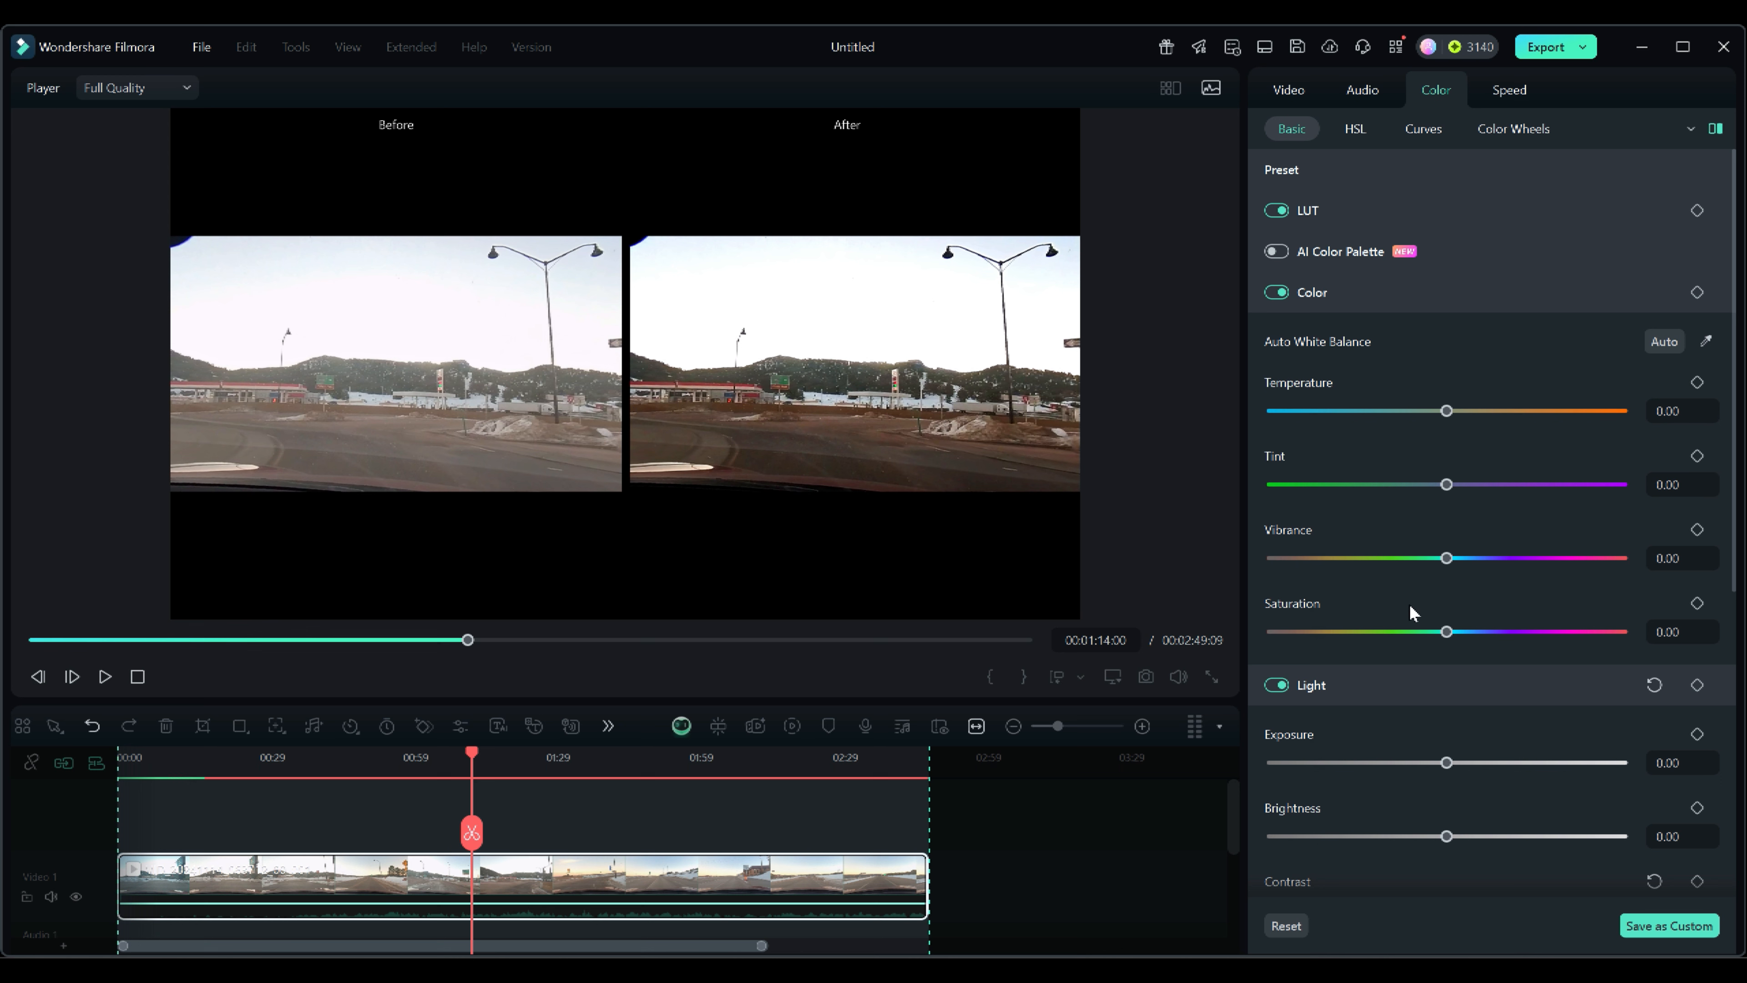
scroll(1408, 604, "down", 1)
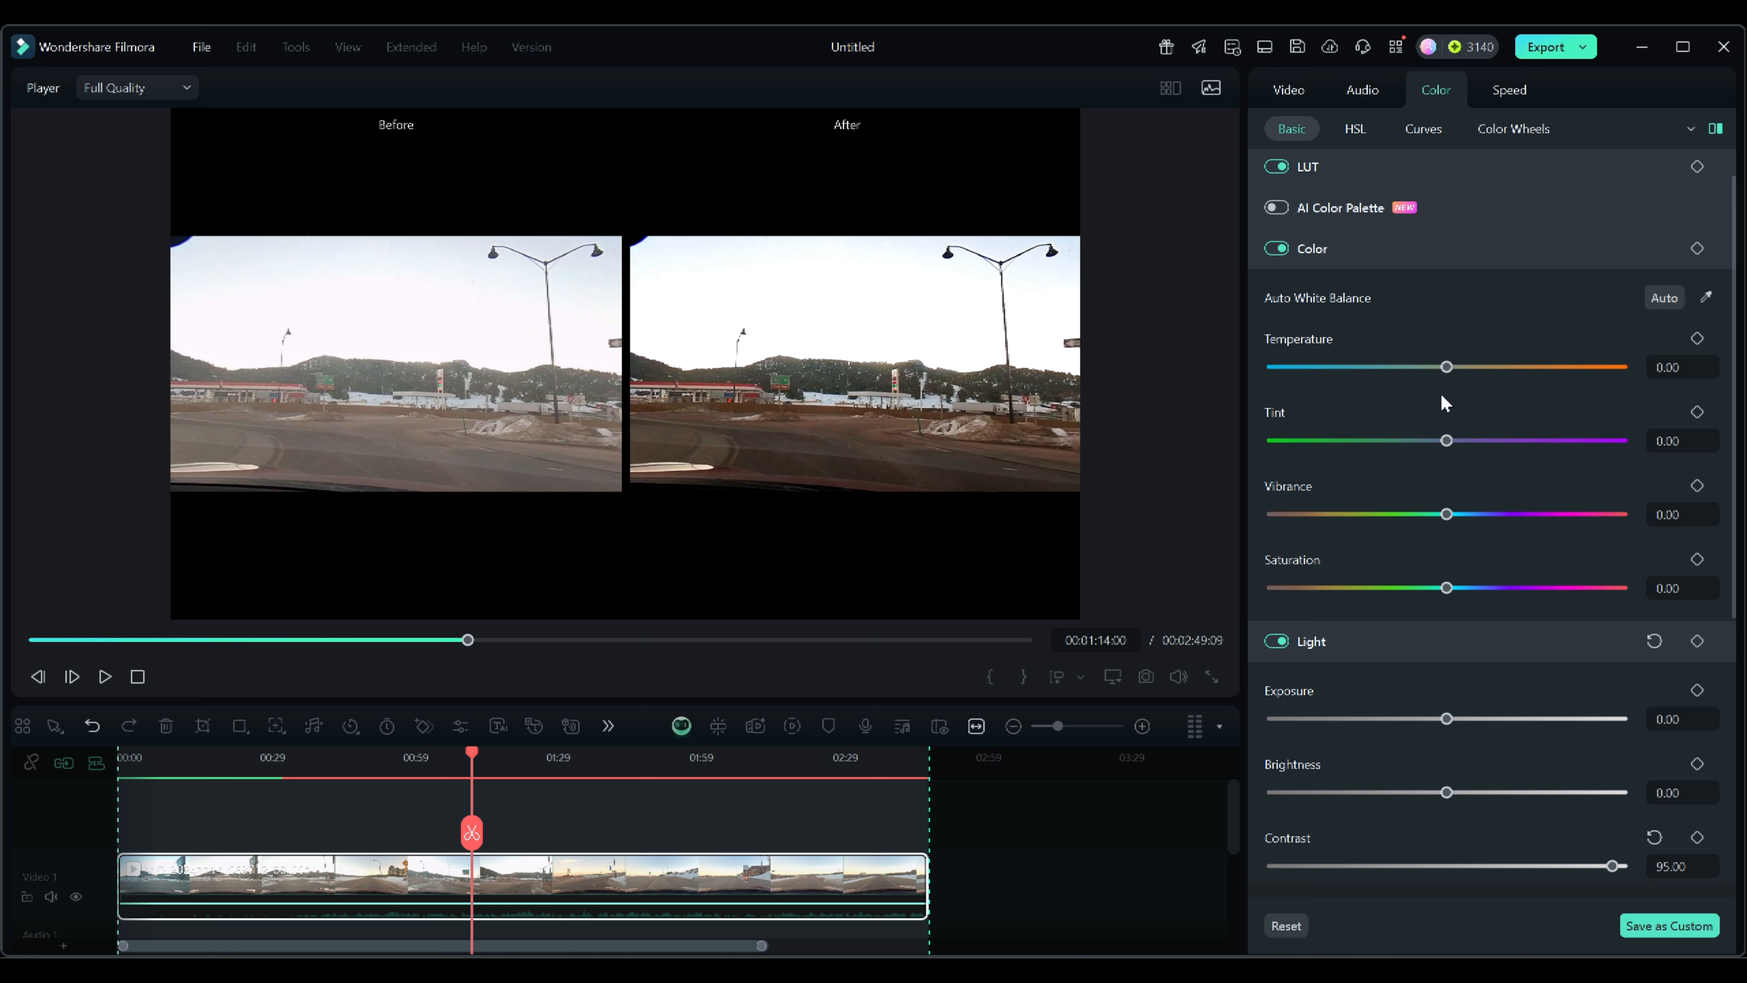
mouse_move(1446, 367)
left_mouse_down()
mouse_move(1313, 370)
mouse_move(1448, 377)
left_mouse_up()
left_click(1654, 338)
scroll(1448, 777, "down", 6)
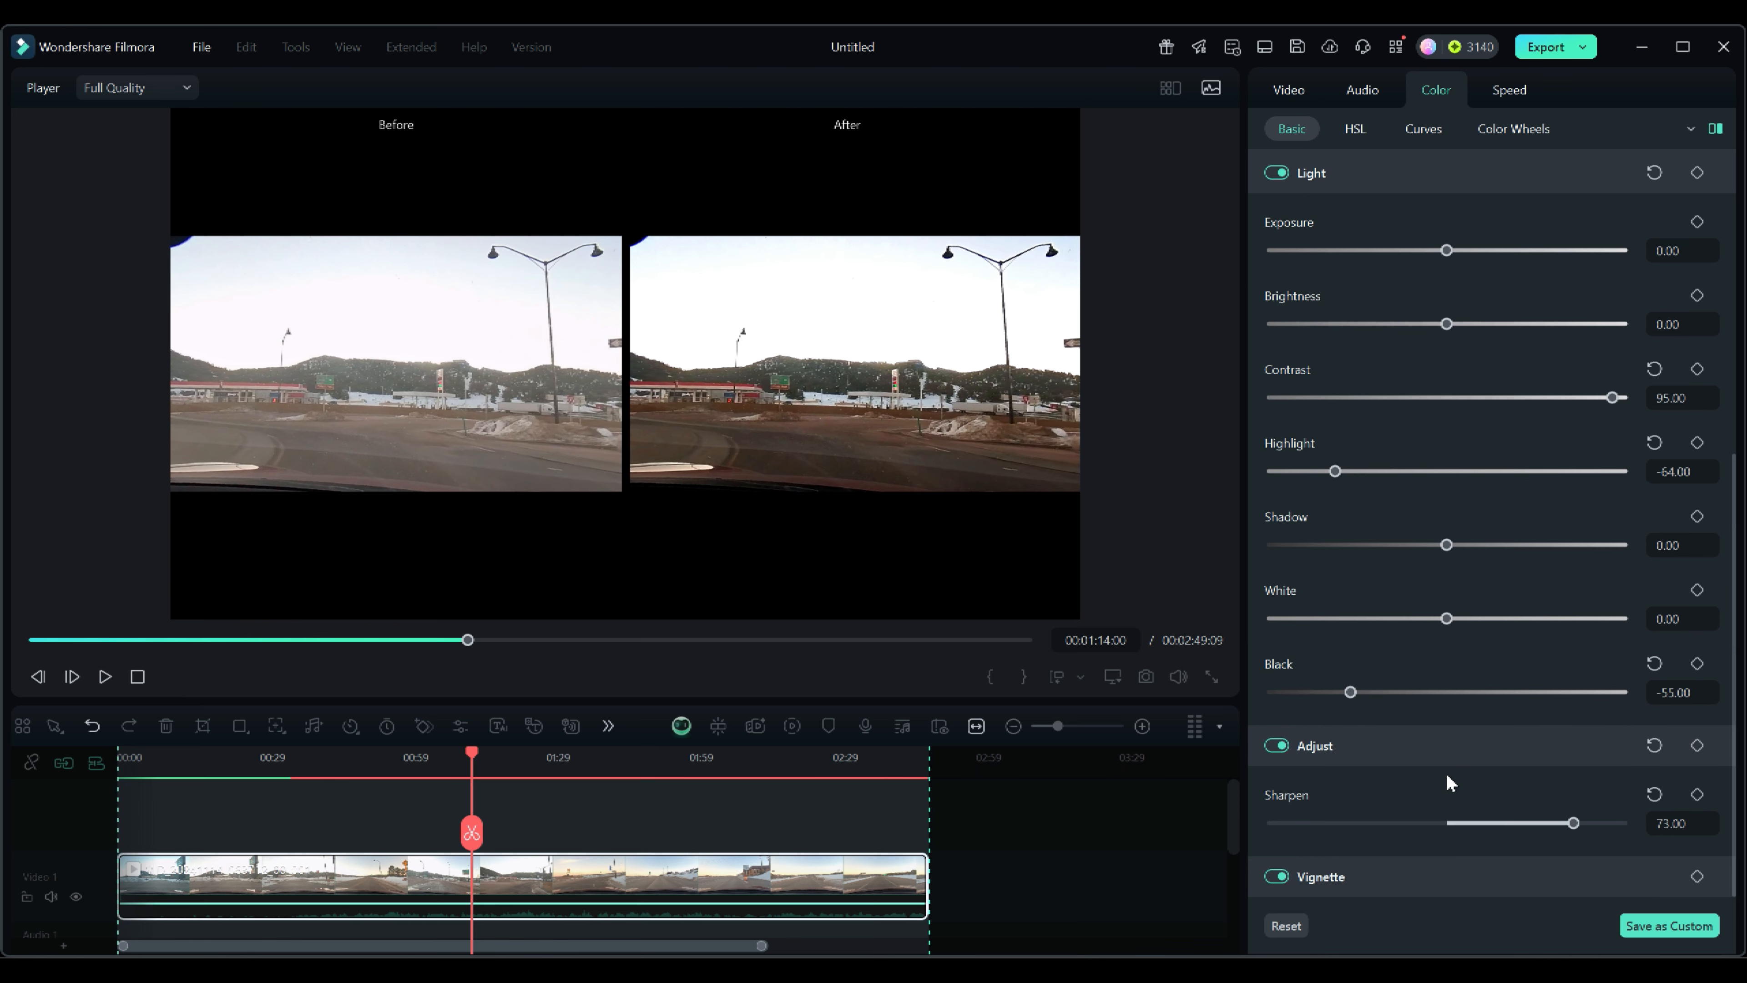
scroll(1445, 772, "up", 6)
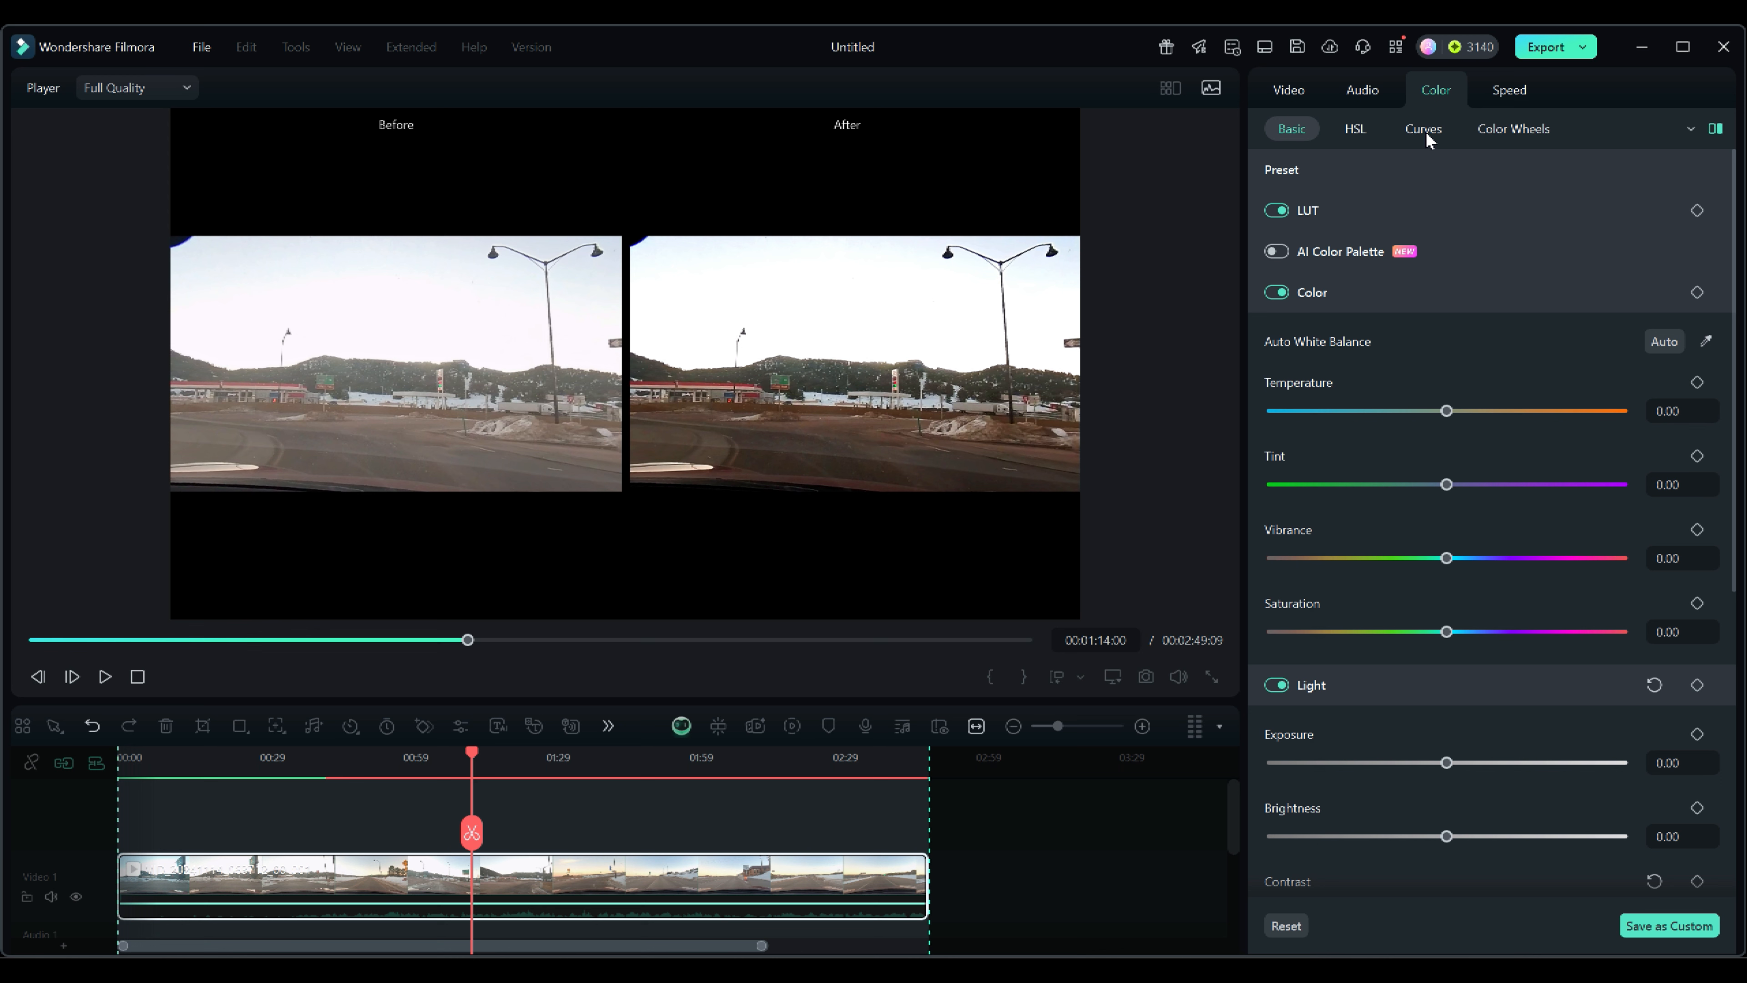
left_click(1500, 130)
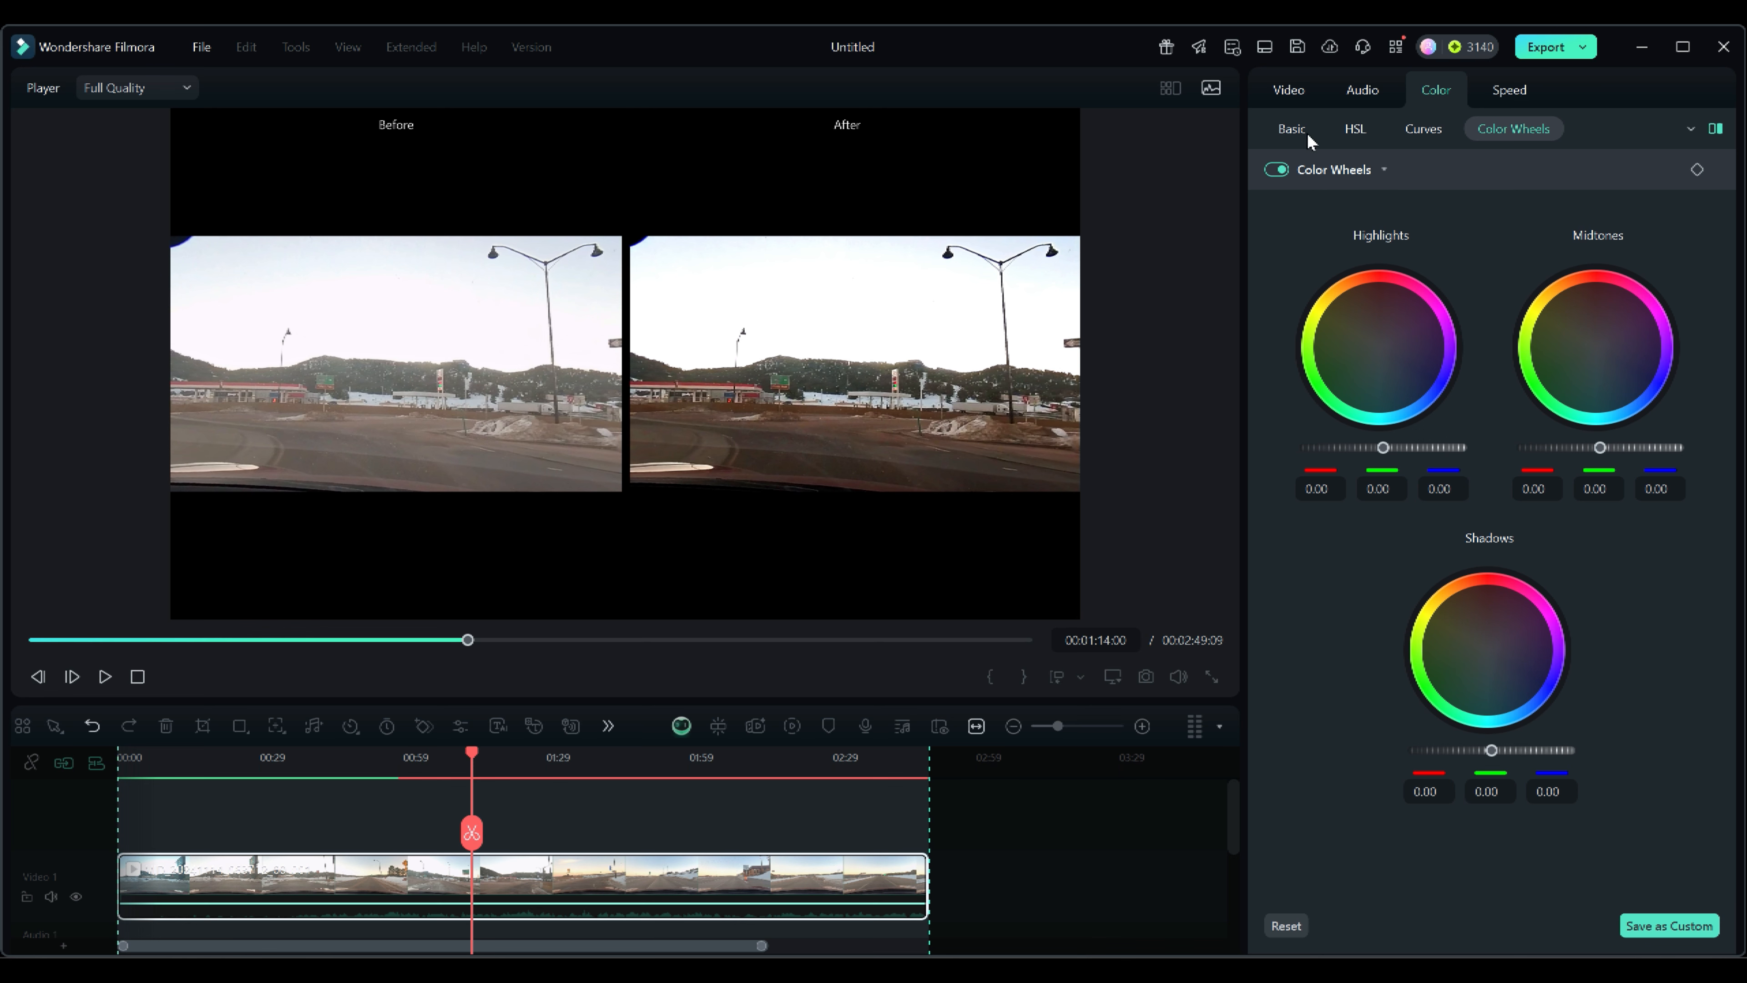
left_click(1293, 130)
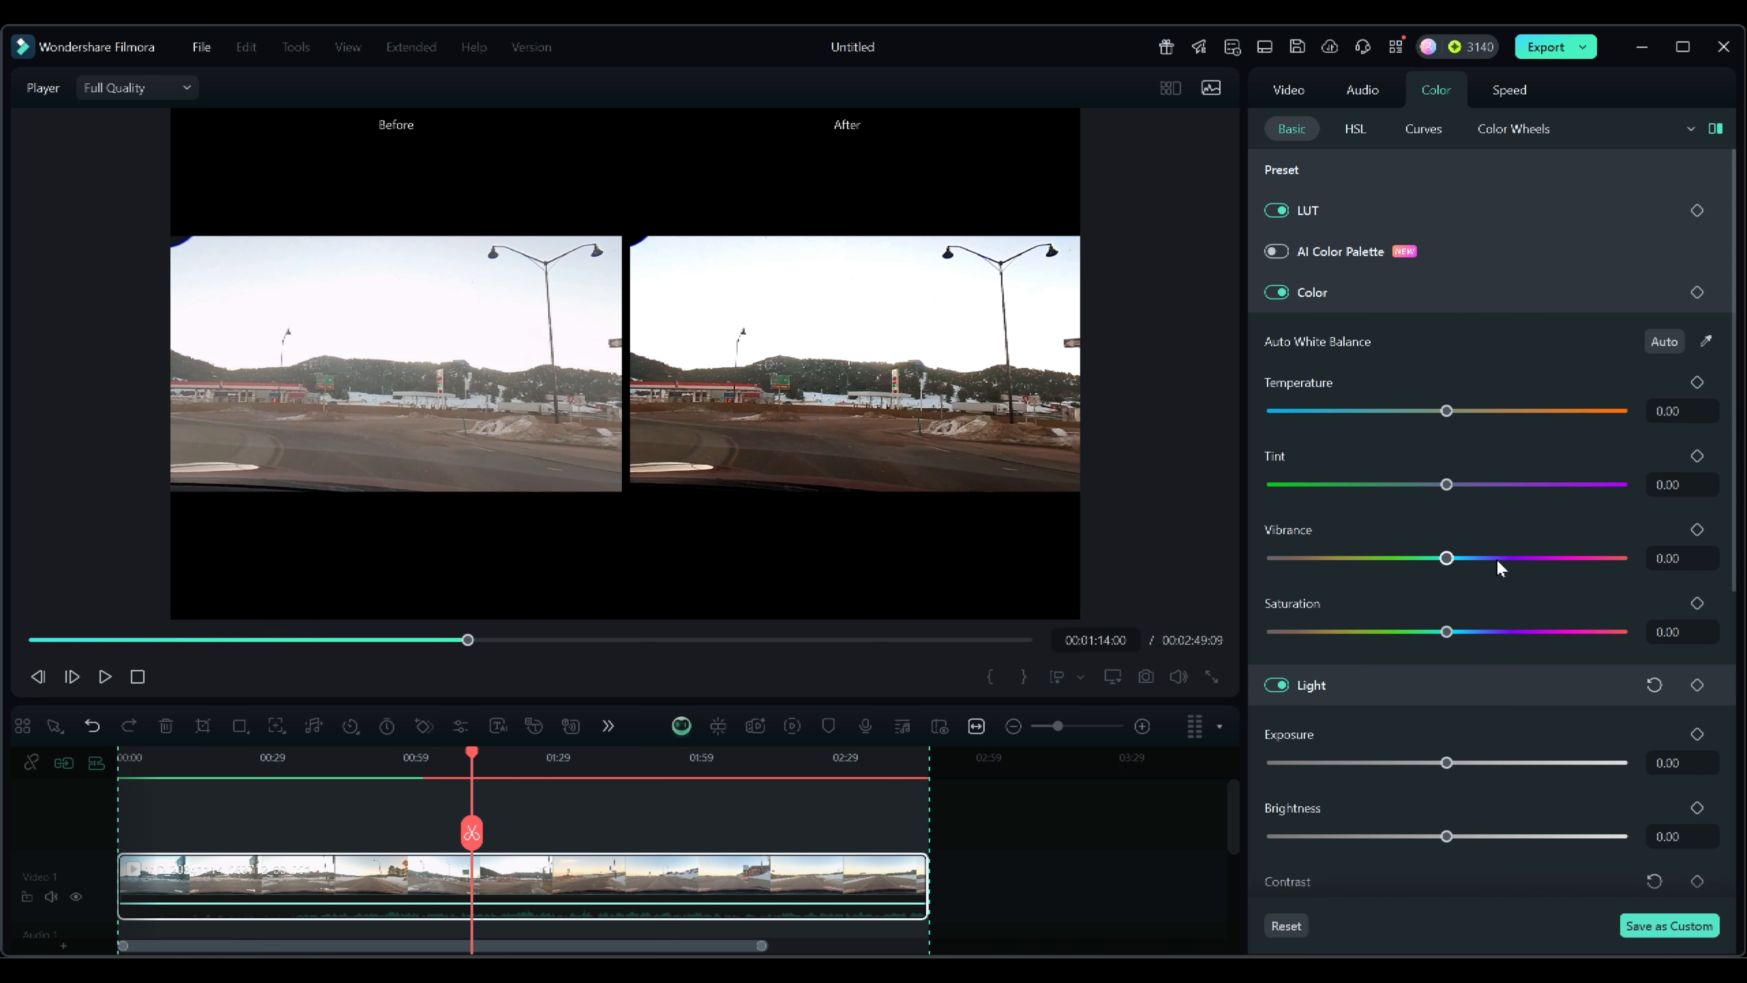
scroll(1496, 559, "down", 5)
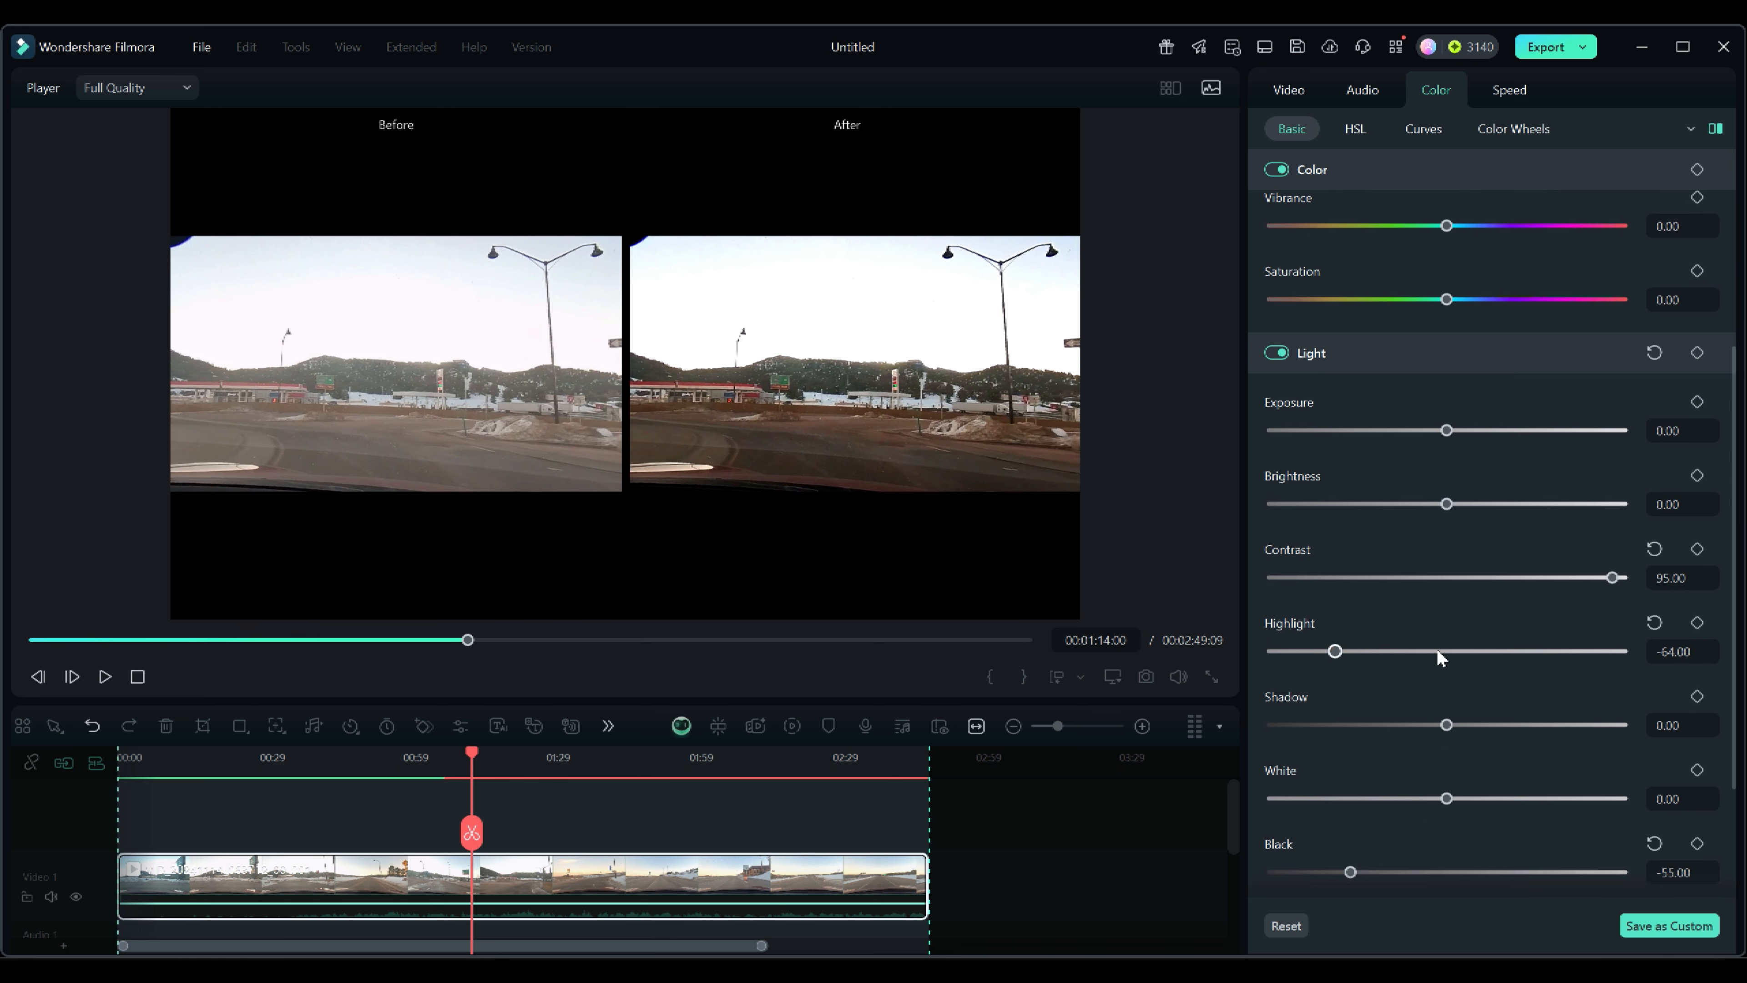
Reset the highlight, contrast and black adjustments in the Basic light settings to their defaults.
mouse_move(1437, 651)
left_mouse_down()
mouse_move(1518, 647)
mouse_move(1359, 650)
mouse_move(1616, 646)
mouse_move(1231, 648)
mouse_move(1447, 651)
left_mouse_up()
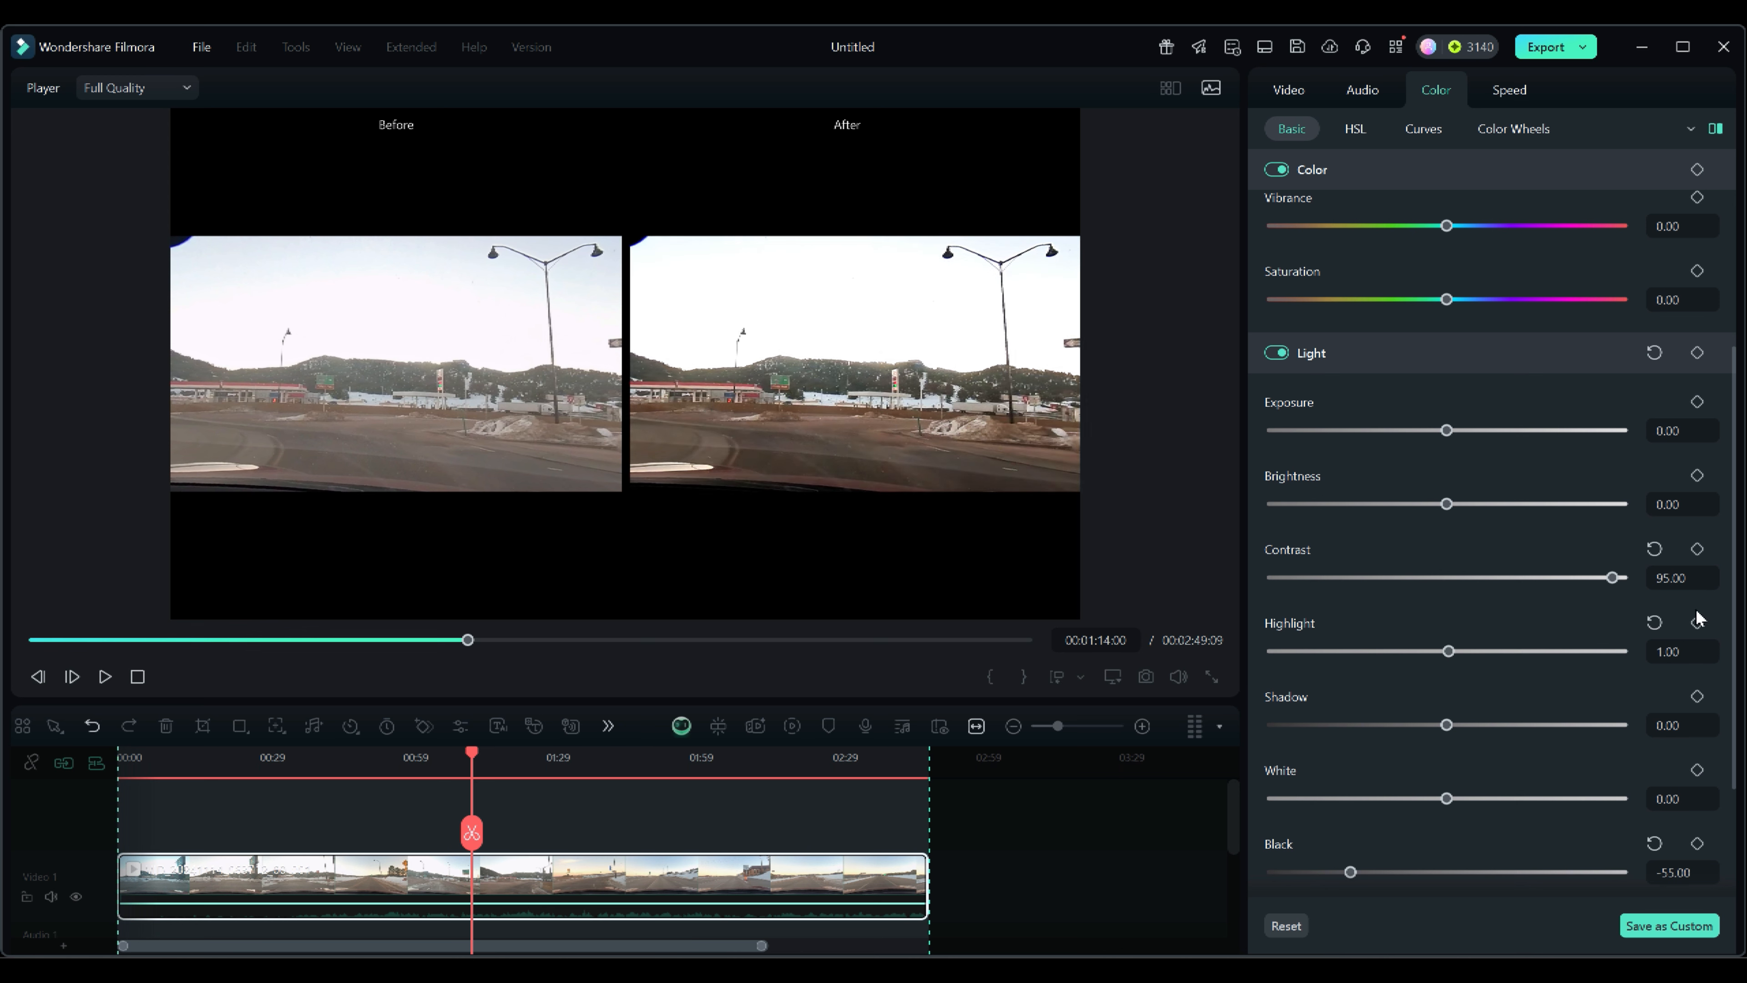
left_click(1655, 549)
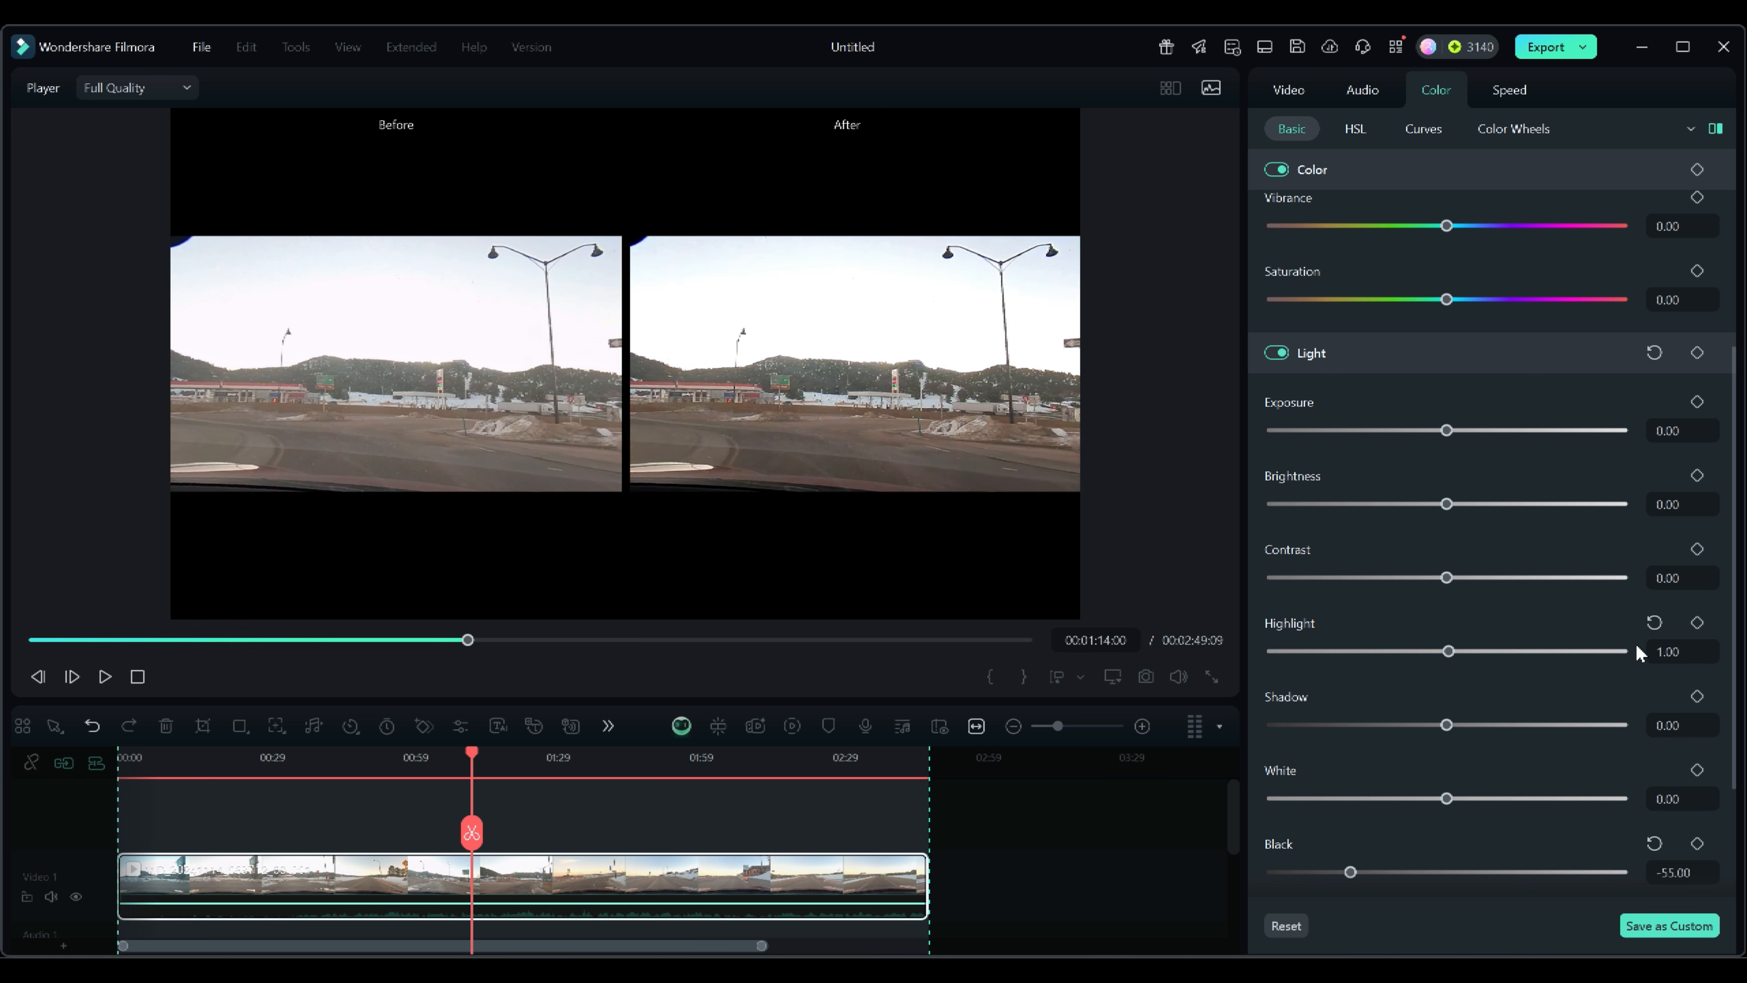
left_click(1654, 622)
left_click(1654, 844)
scroll(1637, 609, "up", 2)
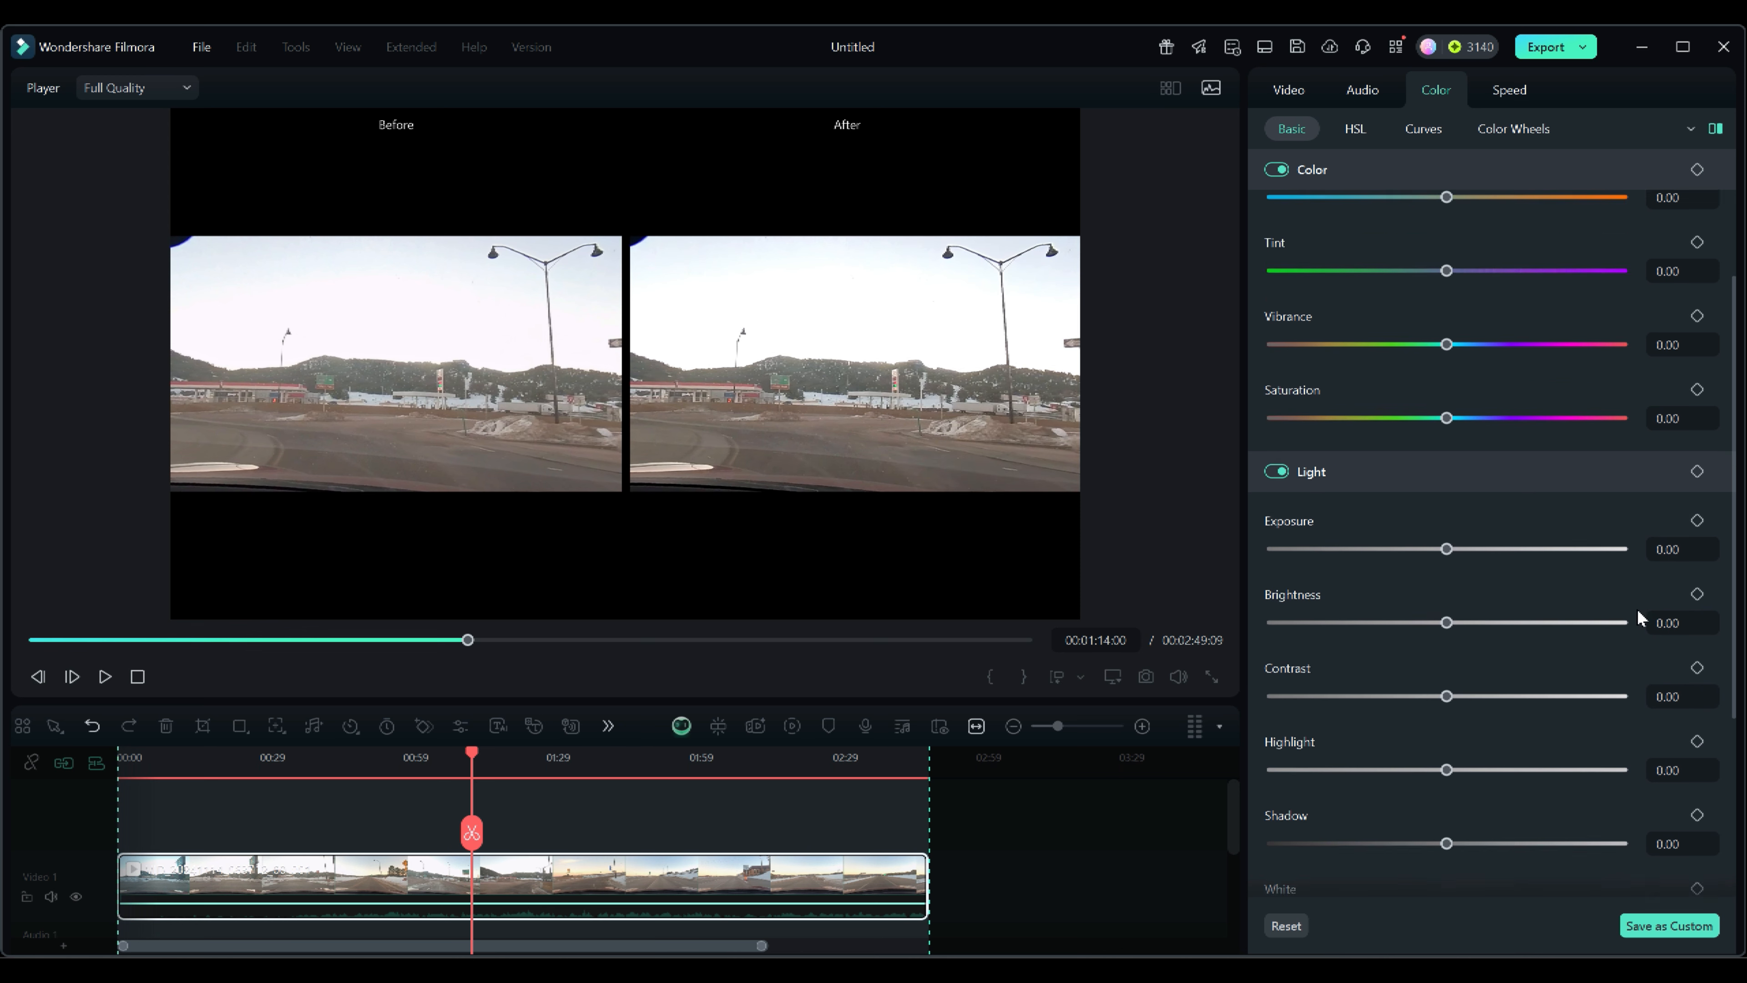
scroll(1636, 609, "up", 3)
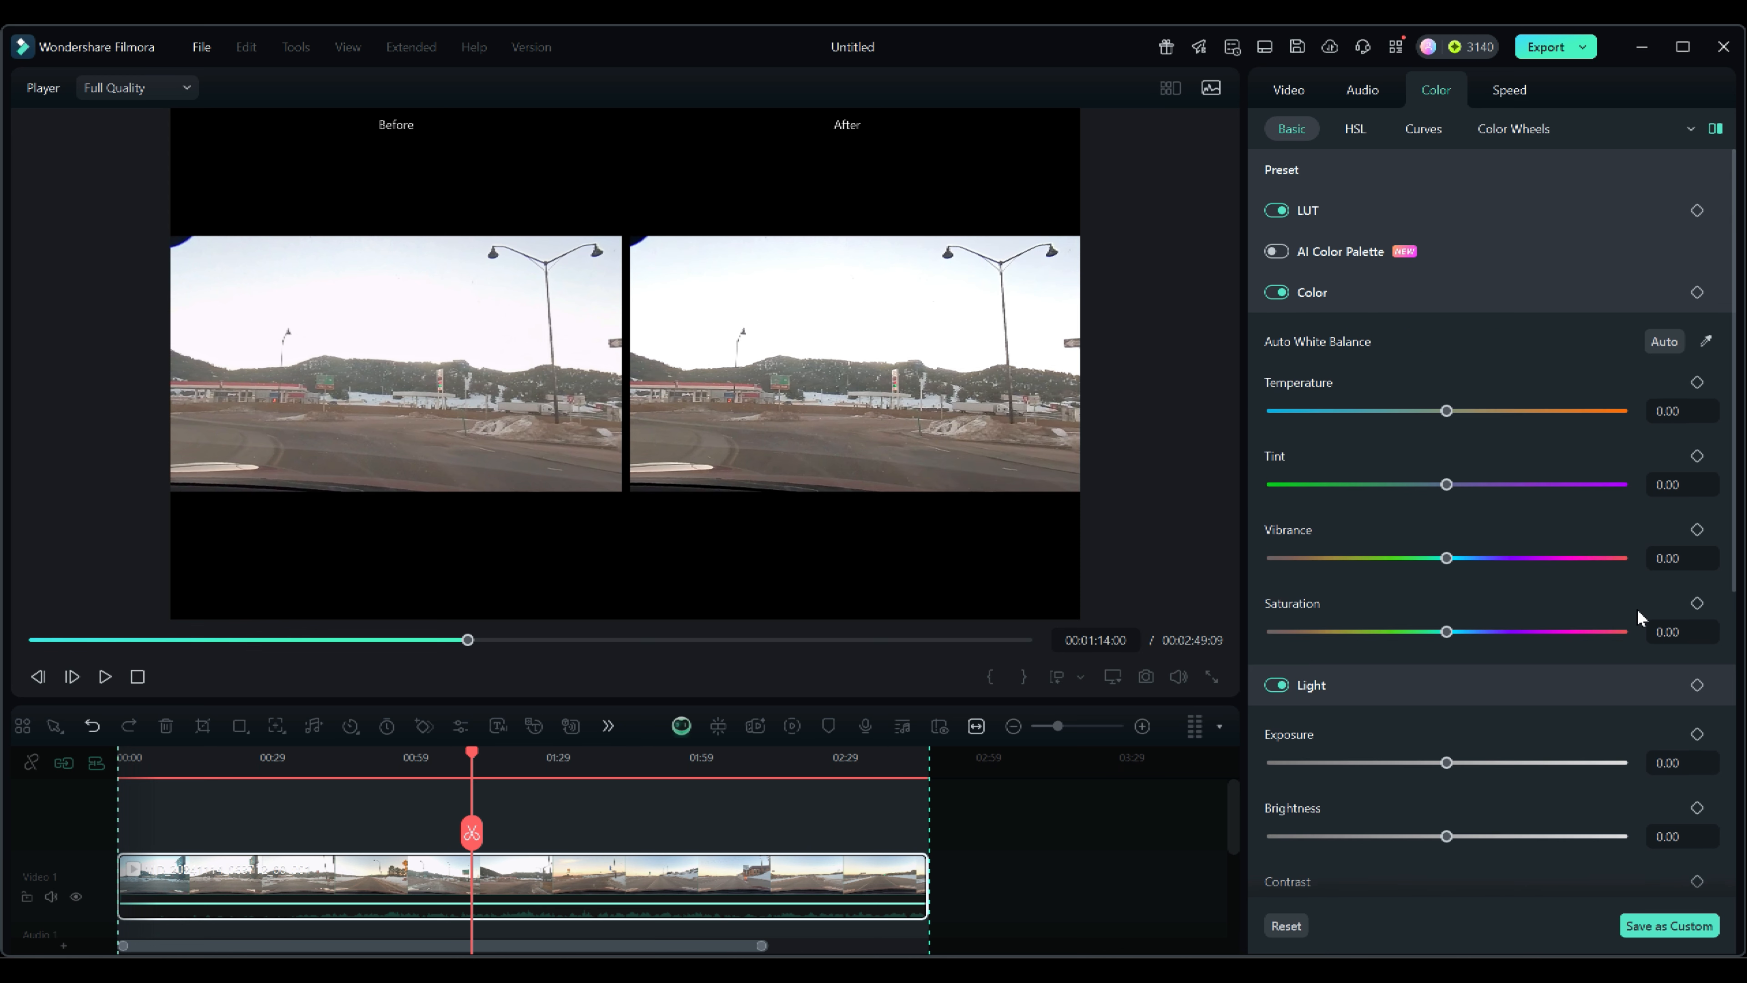
Open Color Wheels, shift the highlights wheel toward blue and raise the highlights level.
left_click(1506, 127)
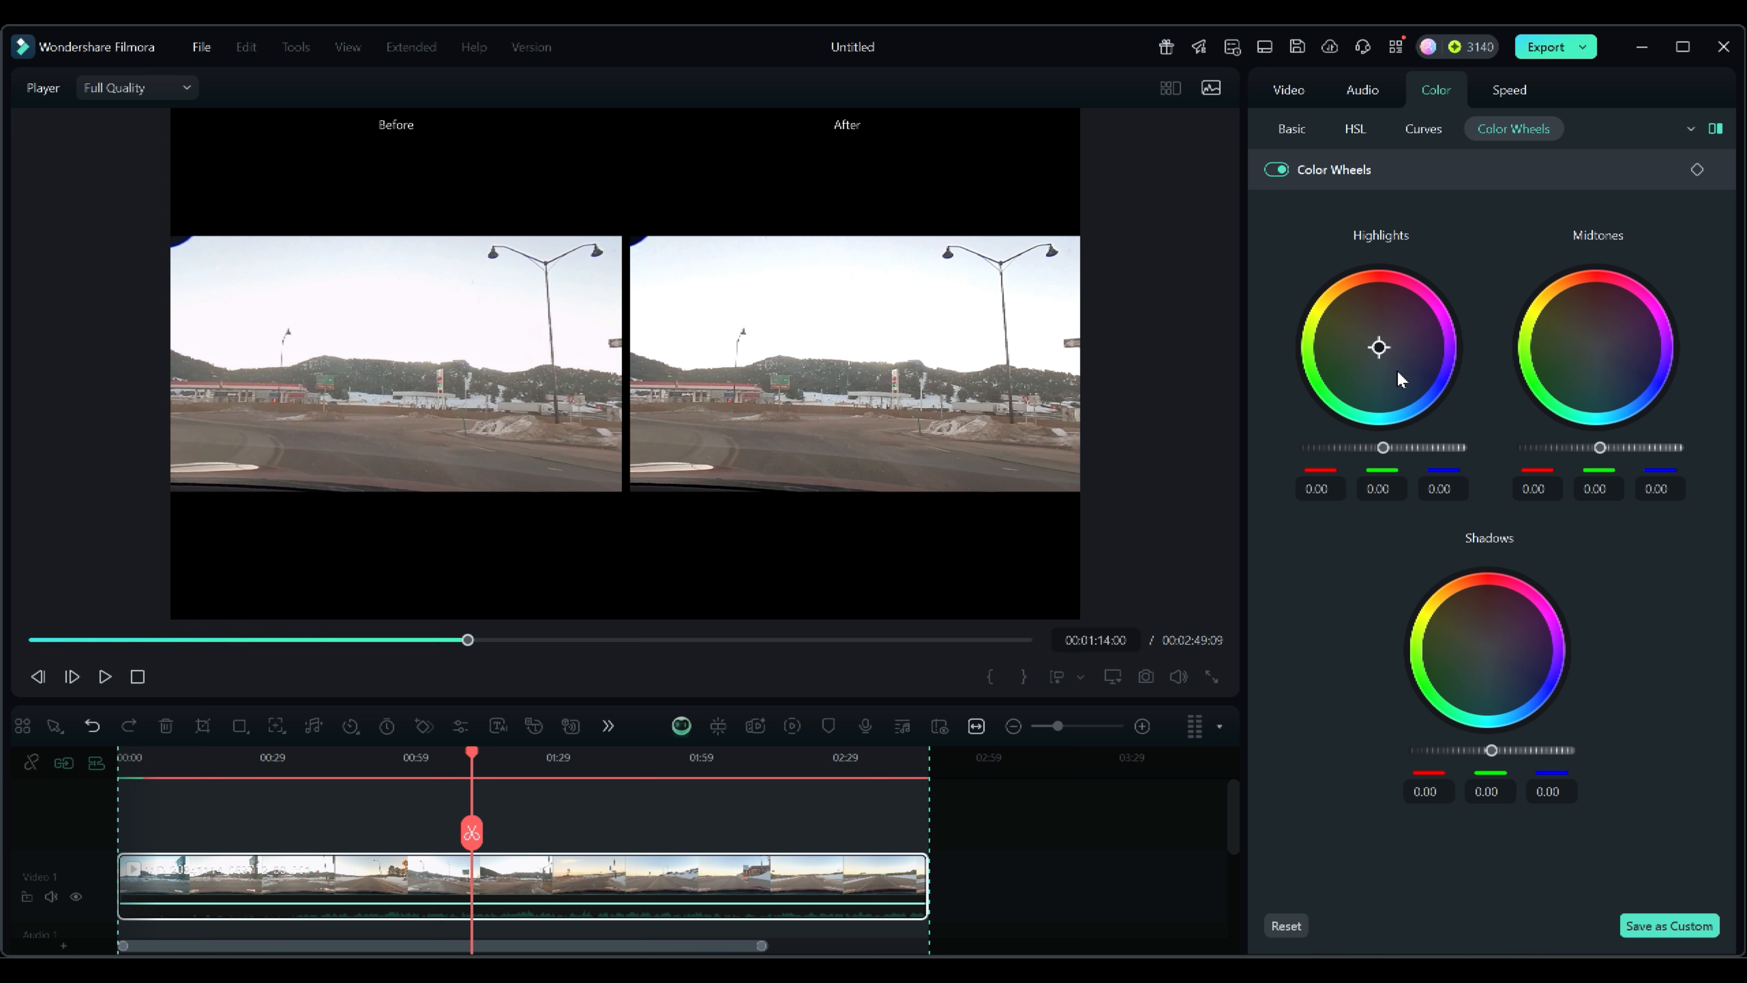
left_click_drag(1379, 348, 1399, 412)
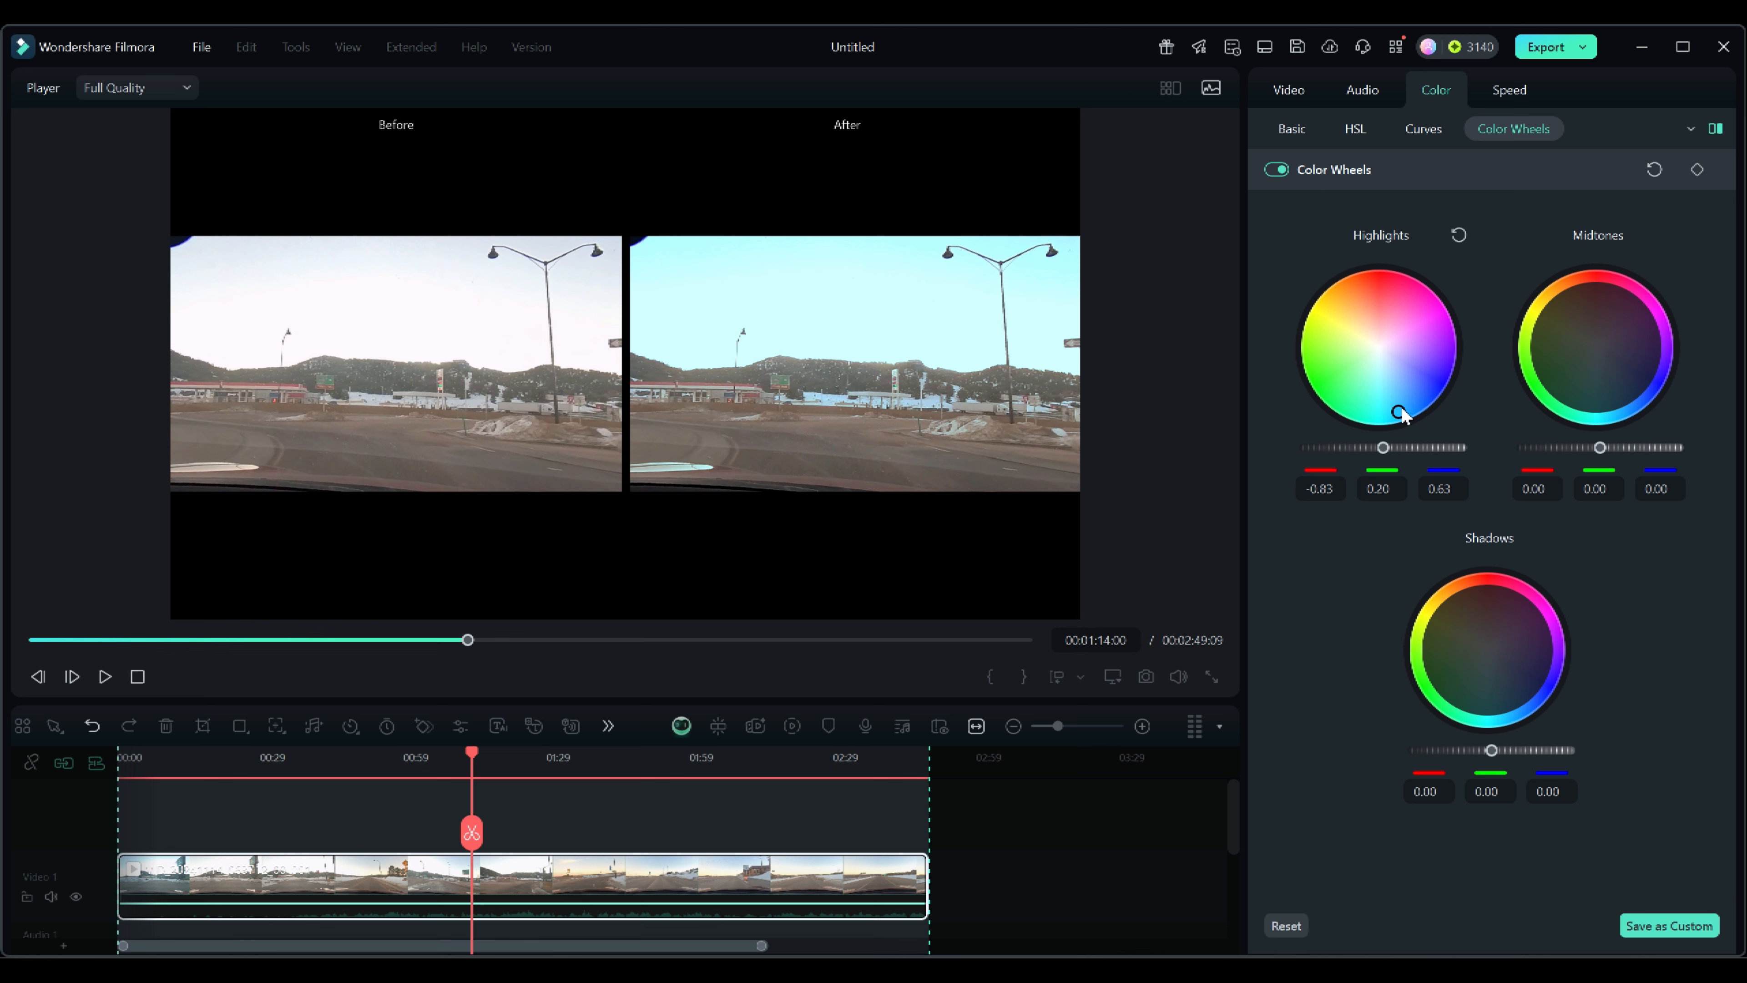
left_click_drag(1401, 413, 1434, 447)
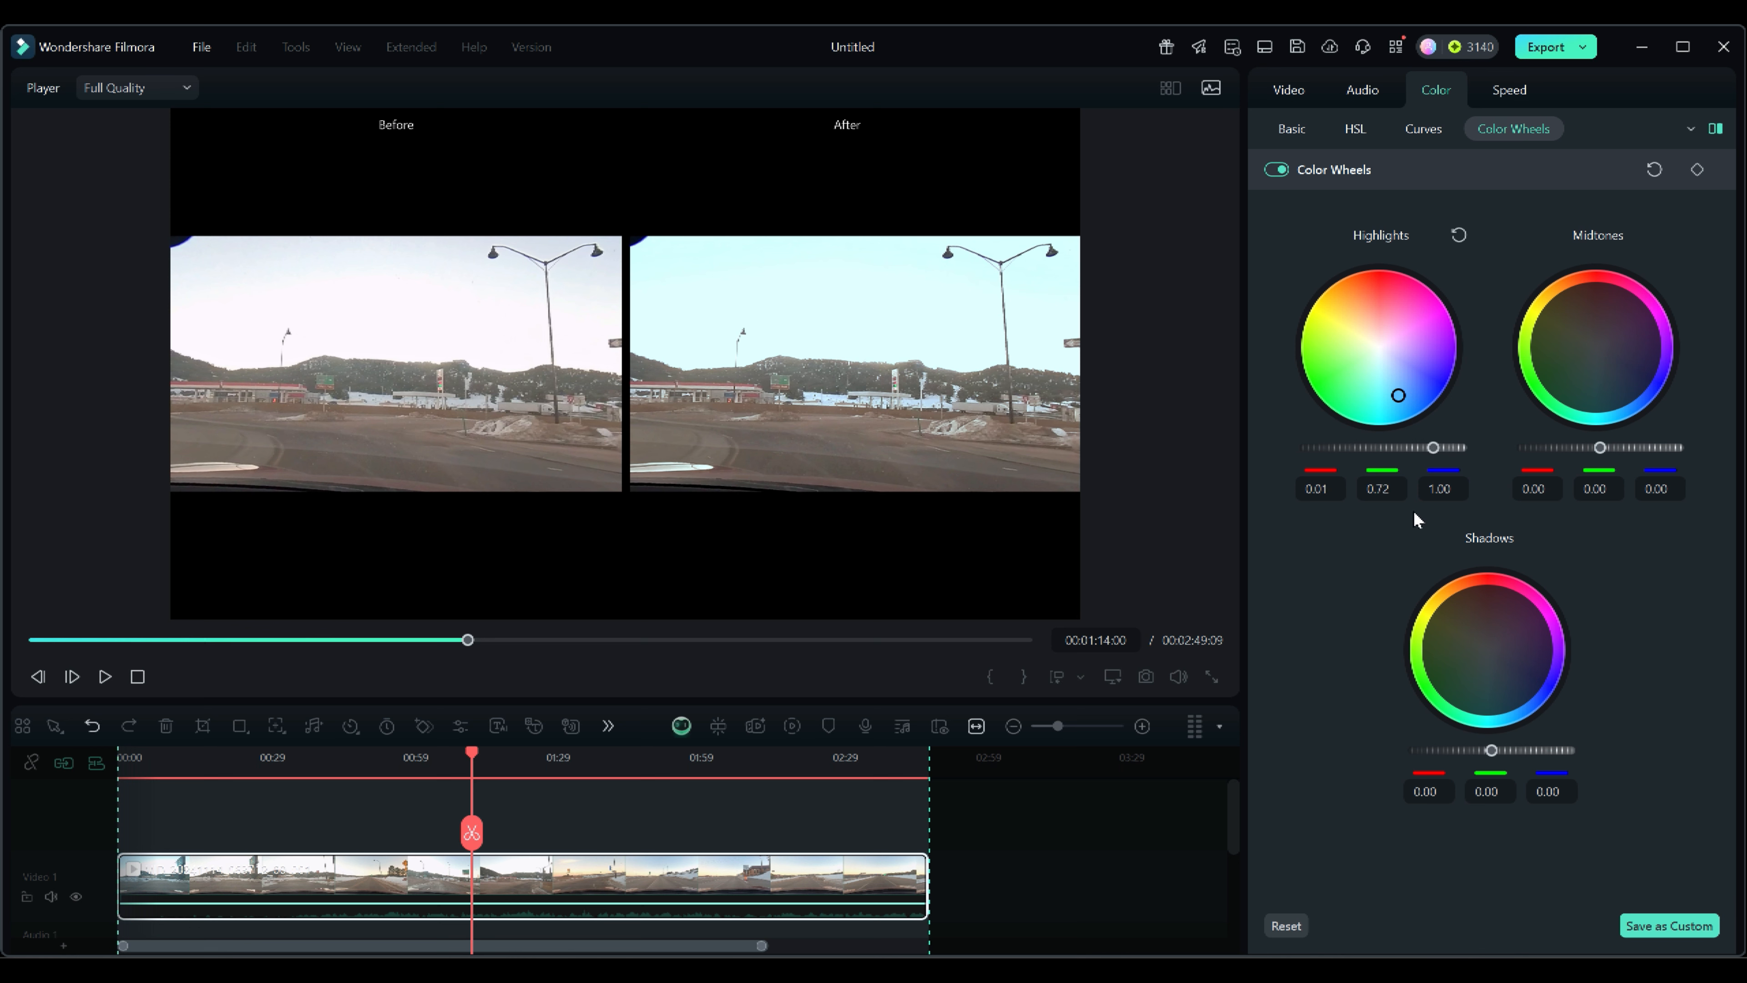
Push the midtones wheel toward green, moving the playhead to about 01:18 to preview.
left_click_drag(1595, 347, 1546, 378)
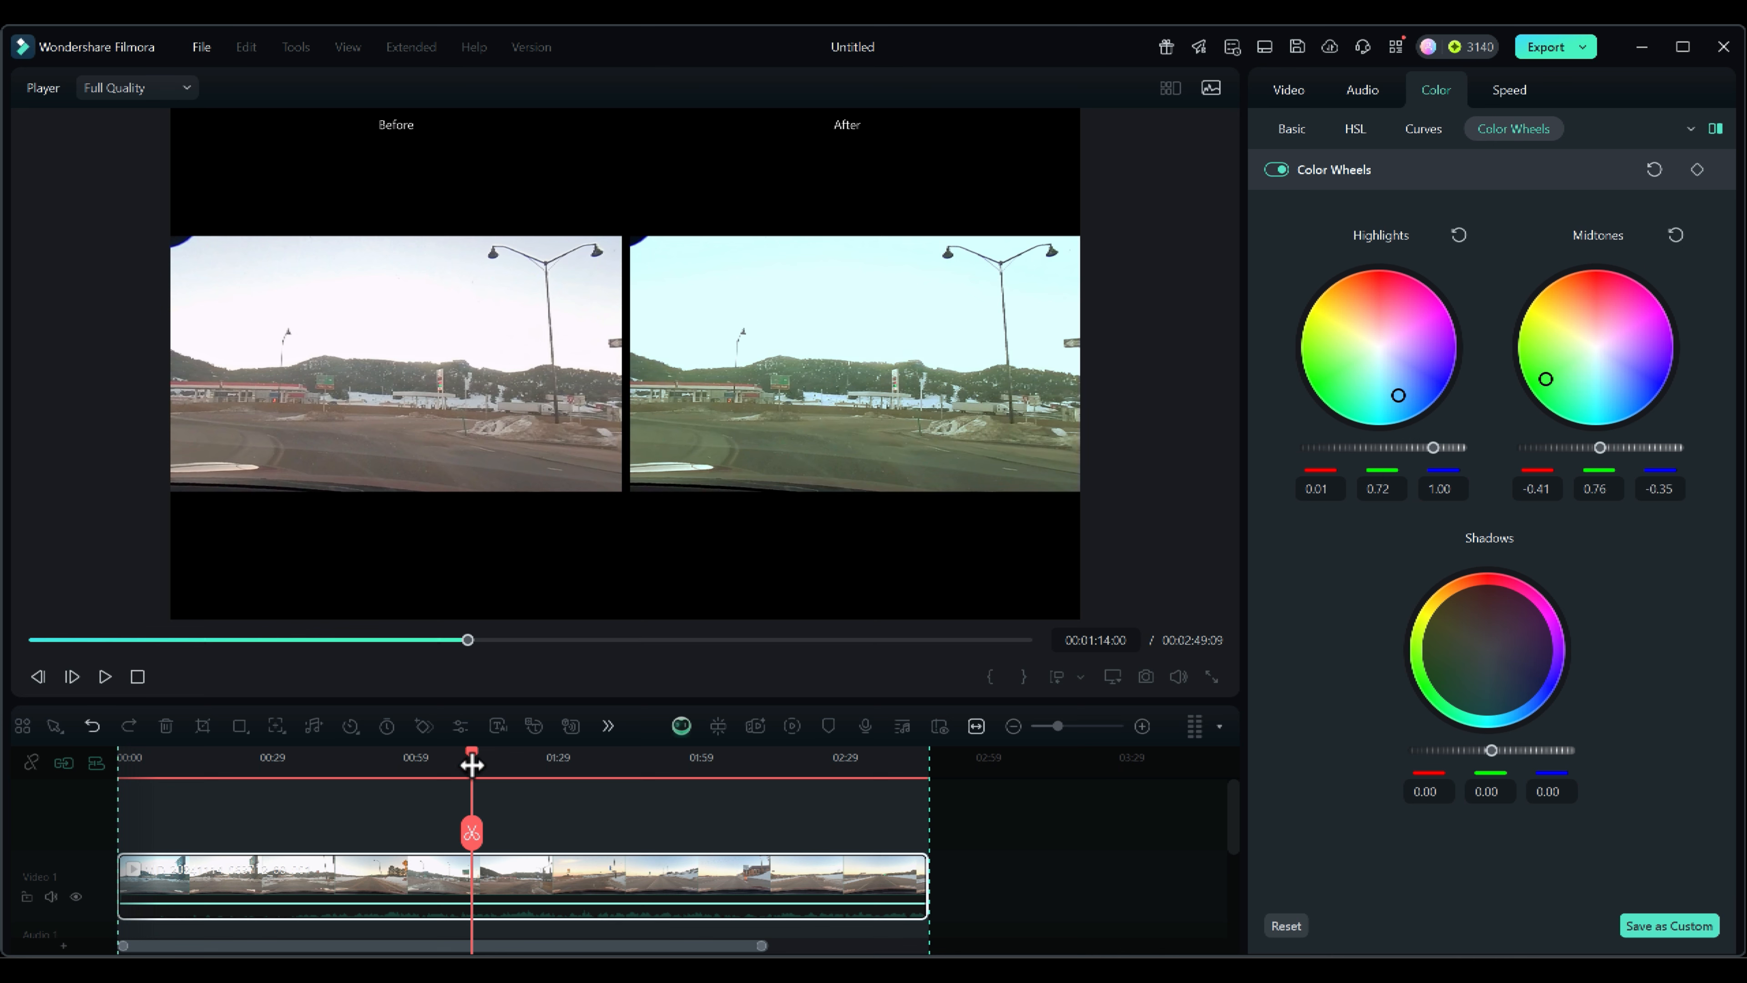
mouse_move(471, 750)
left_mouse_down()
mouse_move(566, 752)
mouse_move(477, 748)
mouse_move(491, 748)
left_mouse_up()
left_click_drag(1545, 378, 1541, 392)
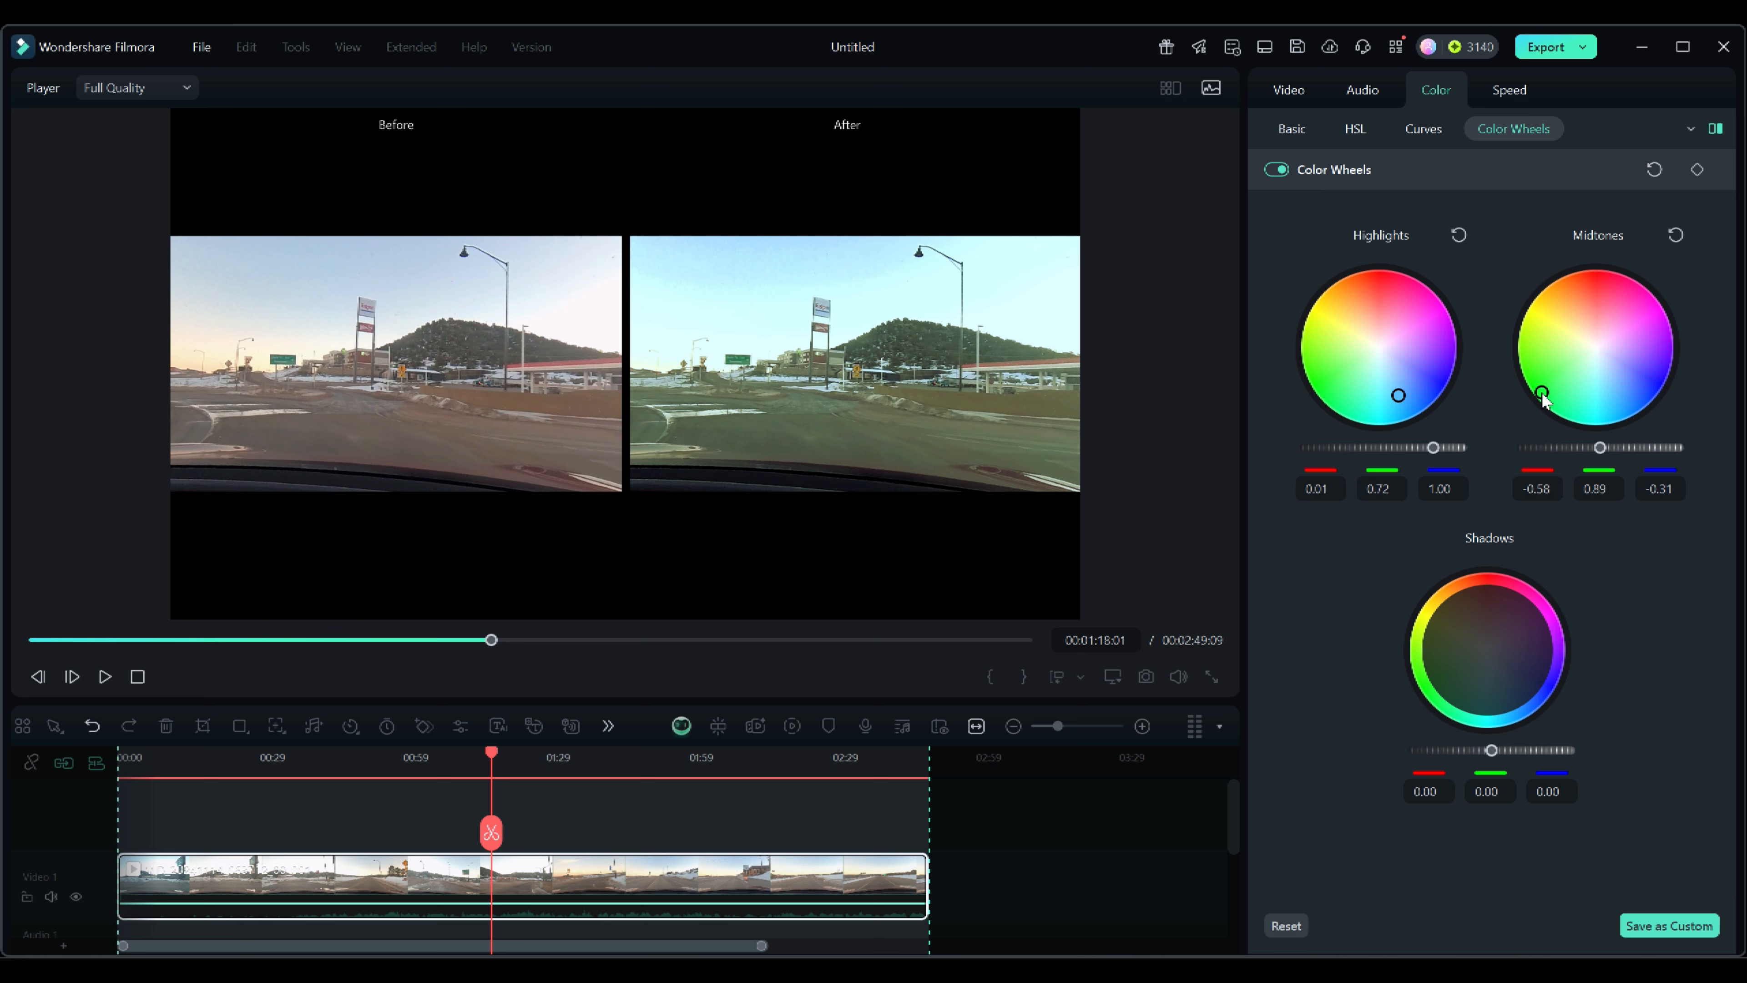
Lower the highlights level back near center and push the shadows wheel toward green.
left_click_drag(1400, 391, 1386, 447)
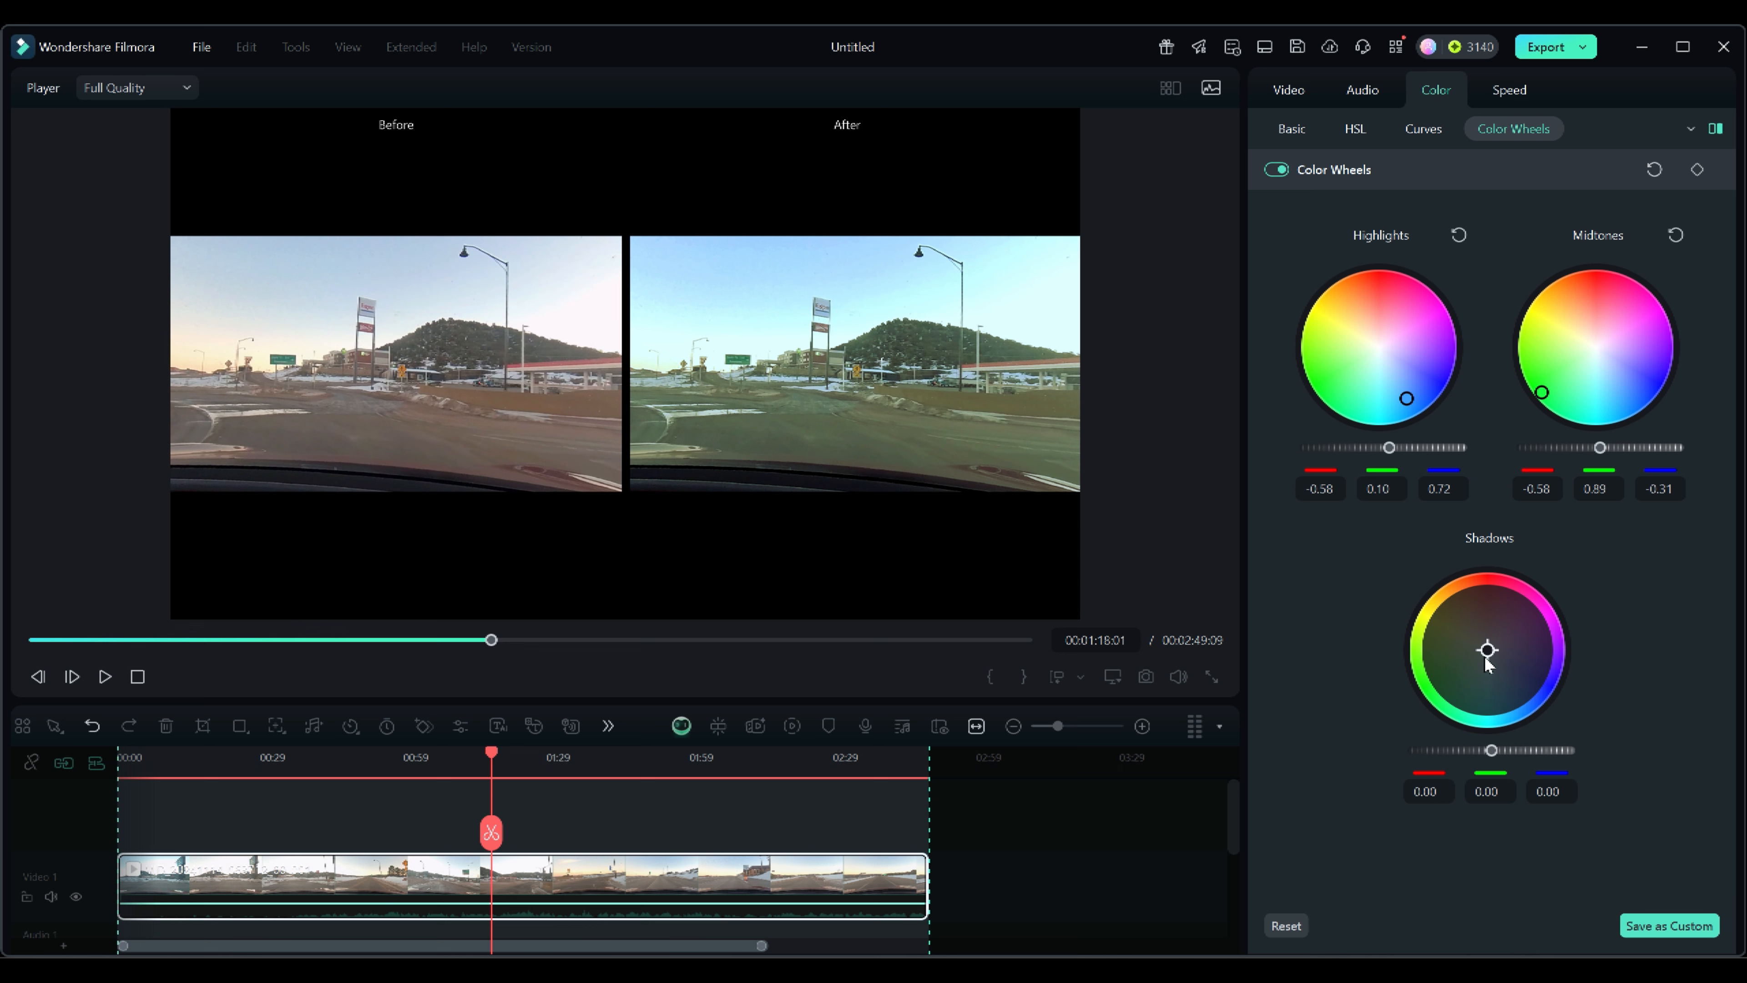
left_click_drag(1487, 650, 1474, 684)
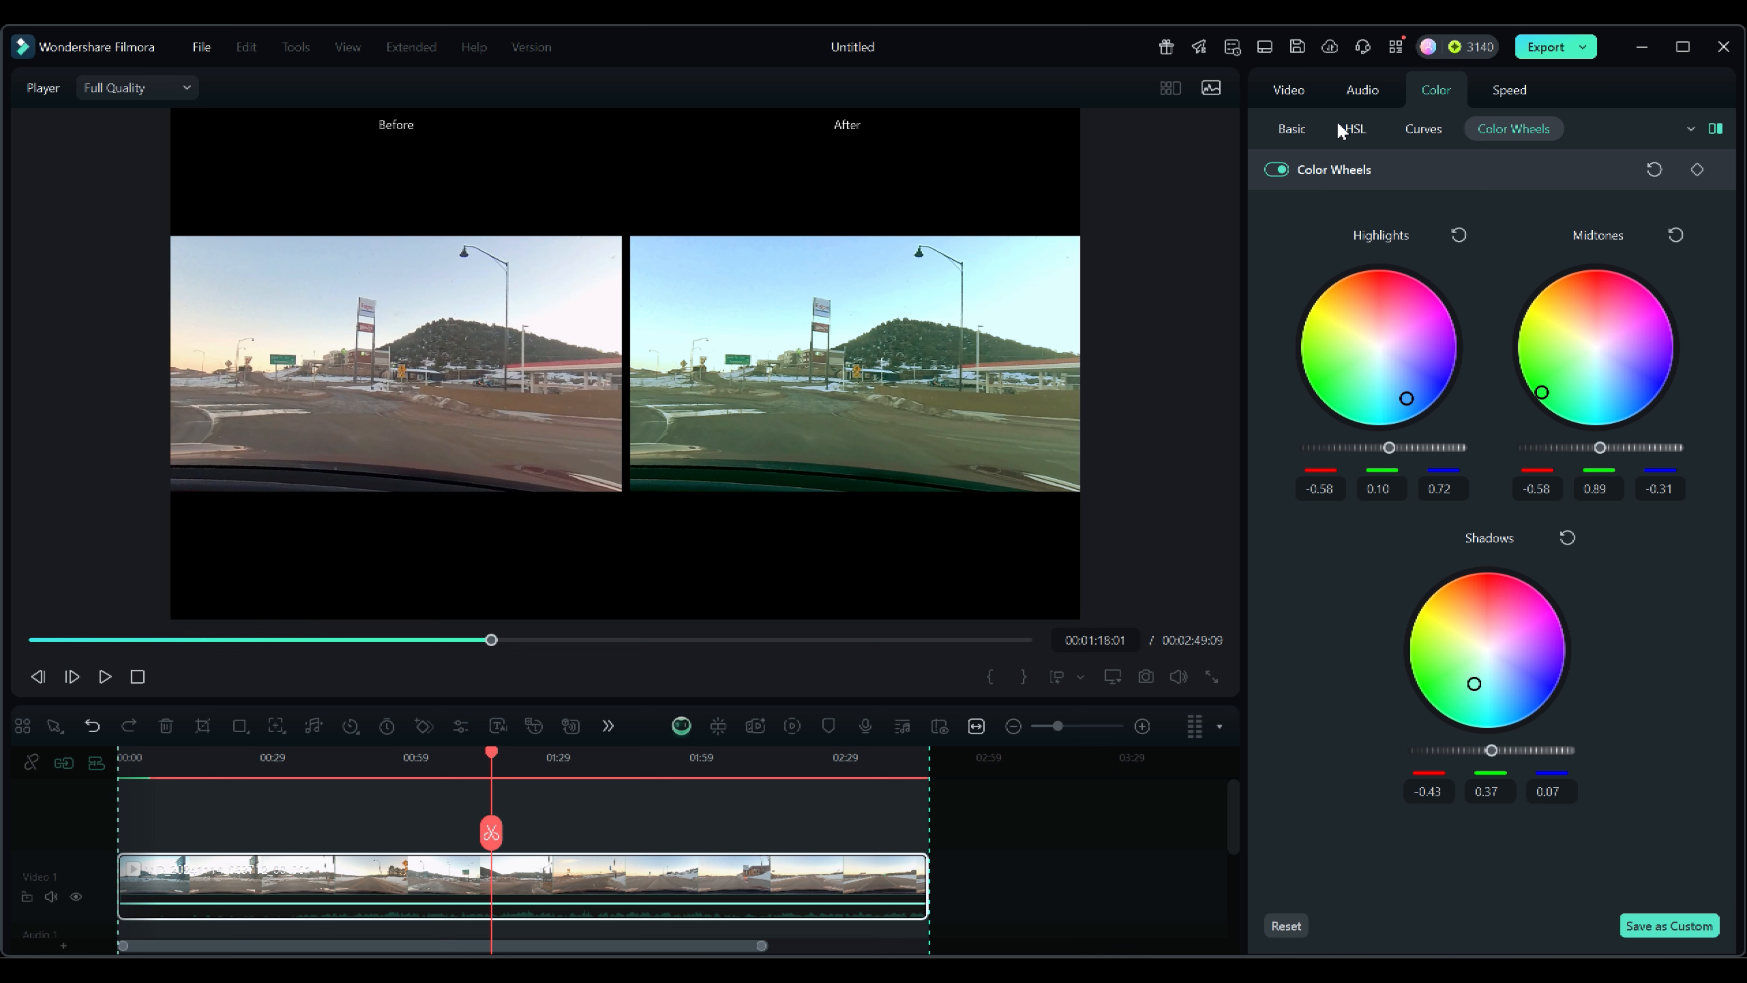
Enable HSL and, for cyan, set saturation to 75 and luminance to -57.
left_click(1362, 132)
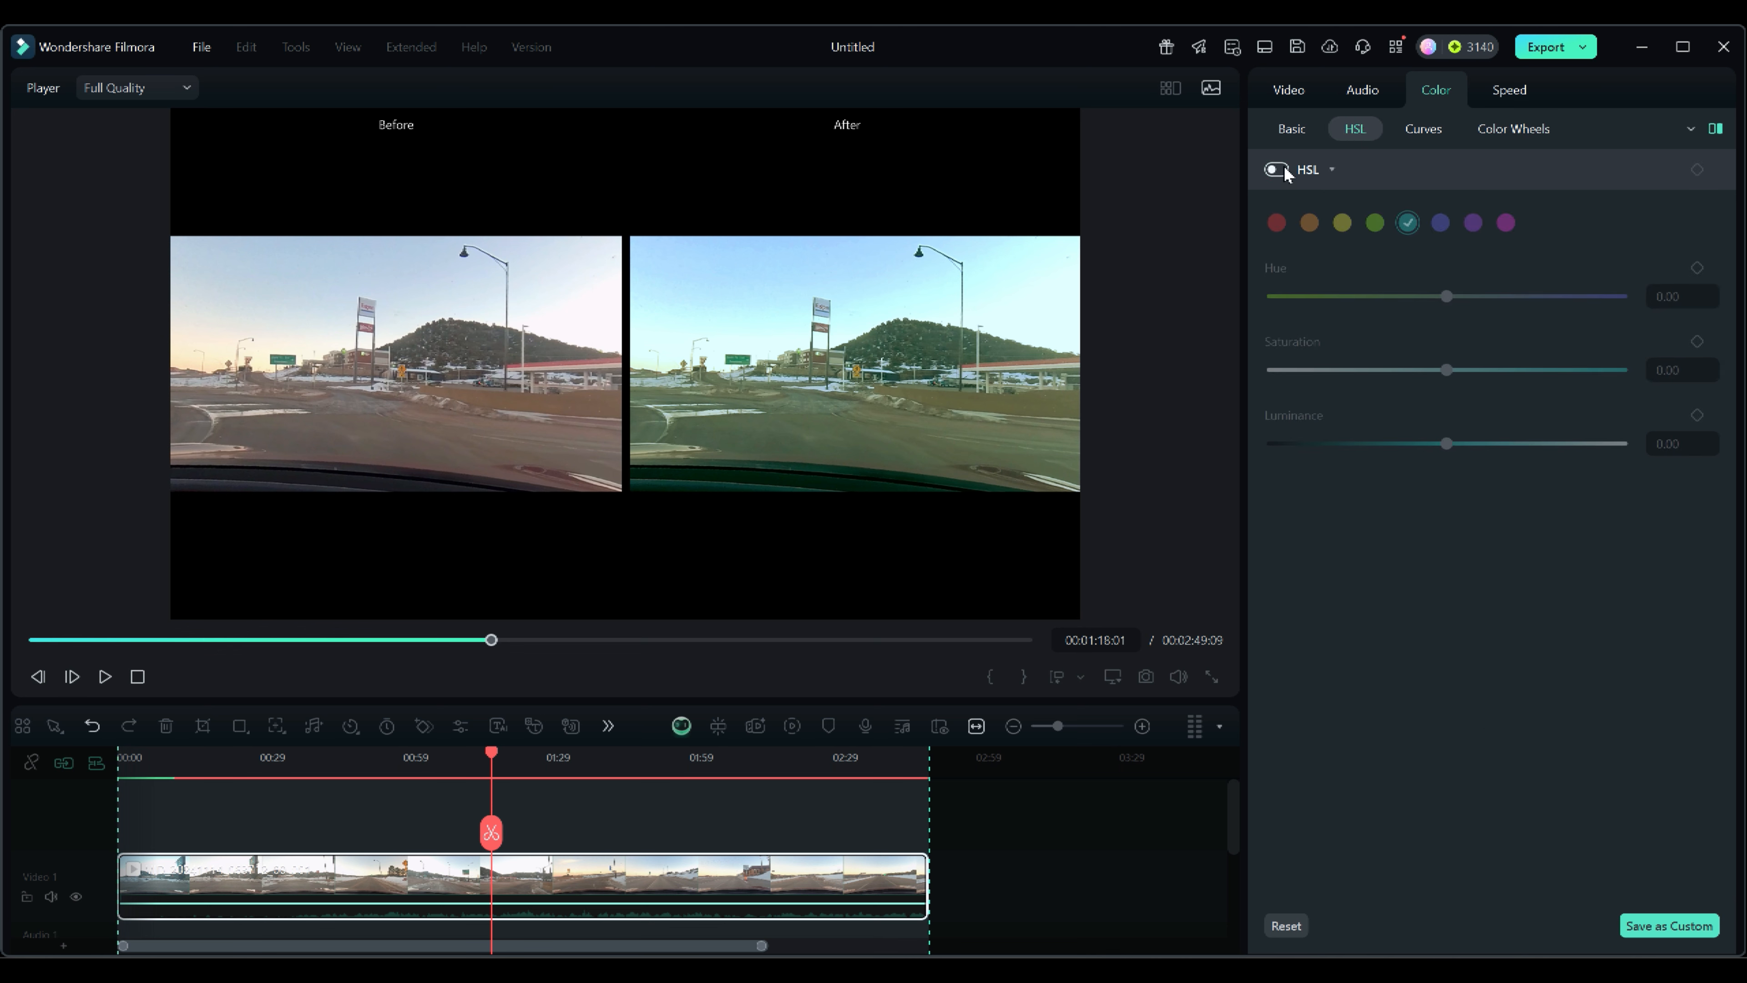
left_click(1346, 319)
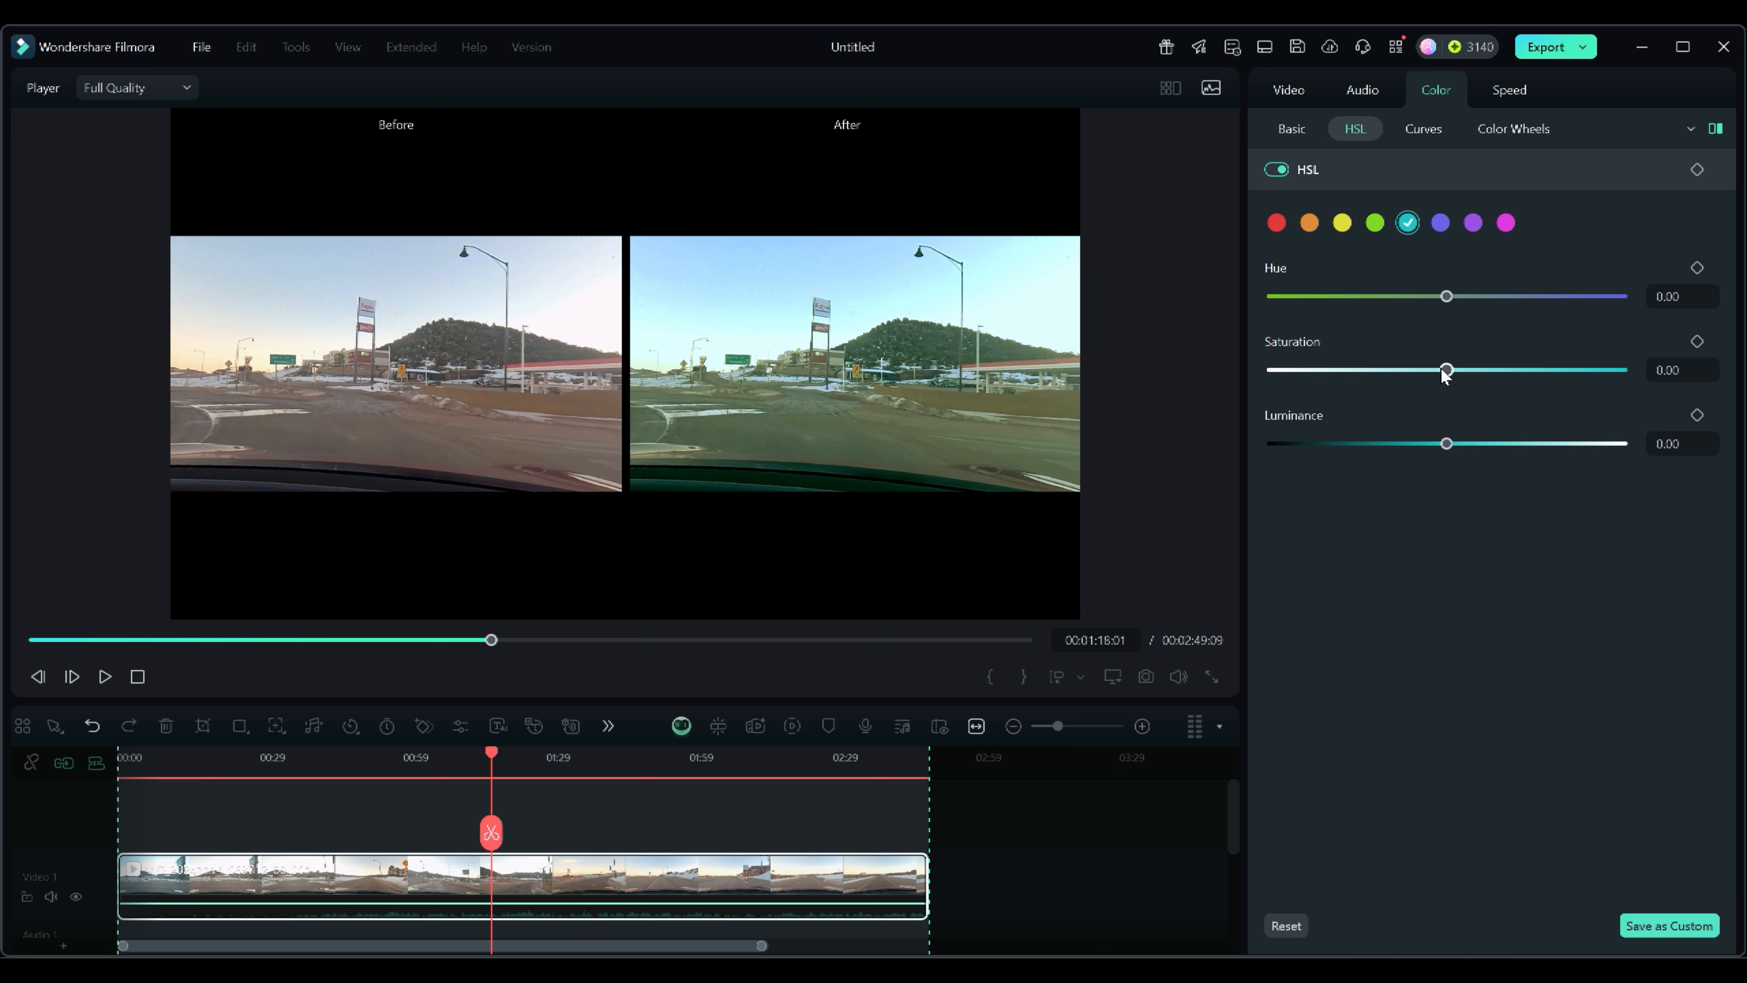
left_click(1580, 370)
left_click_drag(1582, 370, 1578, 369)
left_click_drag(1446, 444, 1347, 443)
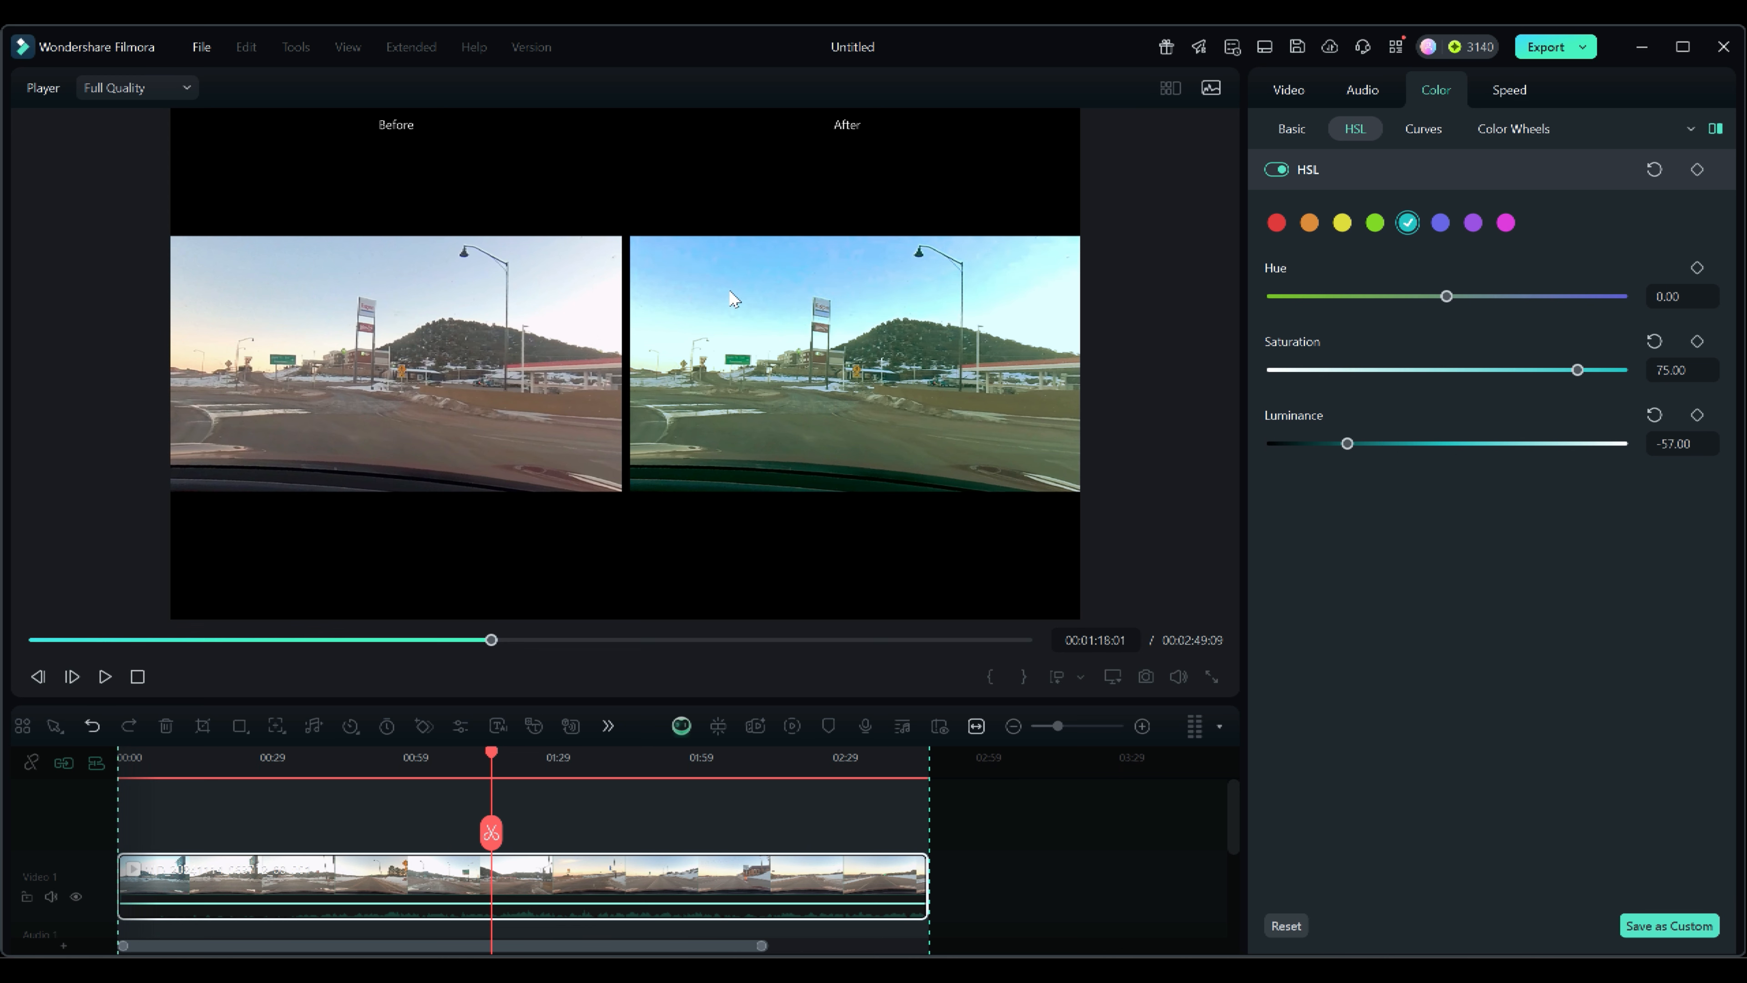
Select the green HSL color and set its saturation to 43.
left_click(1375, 222)
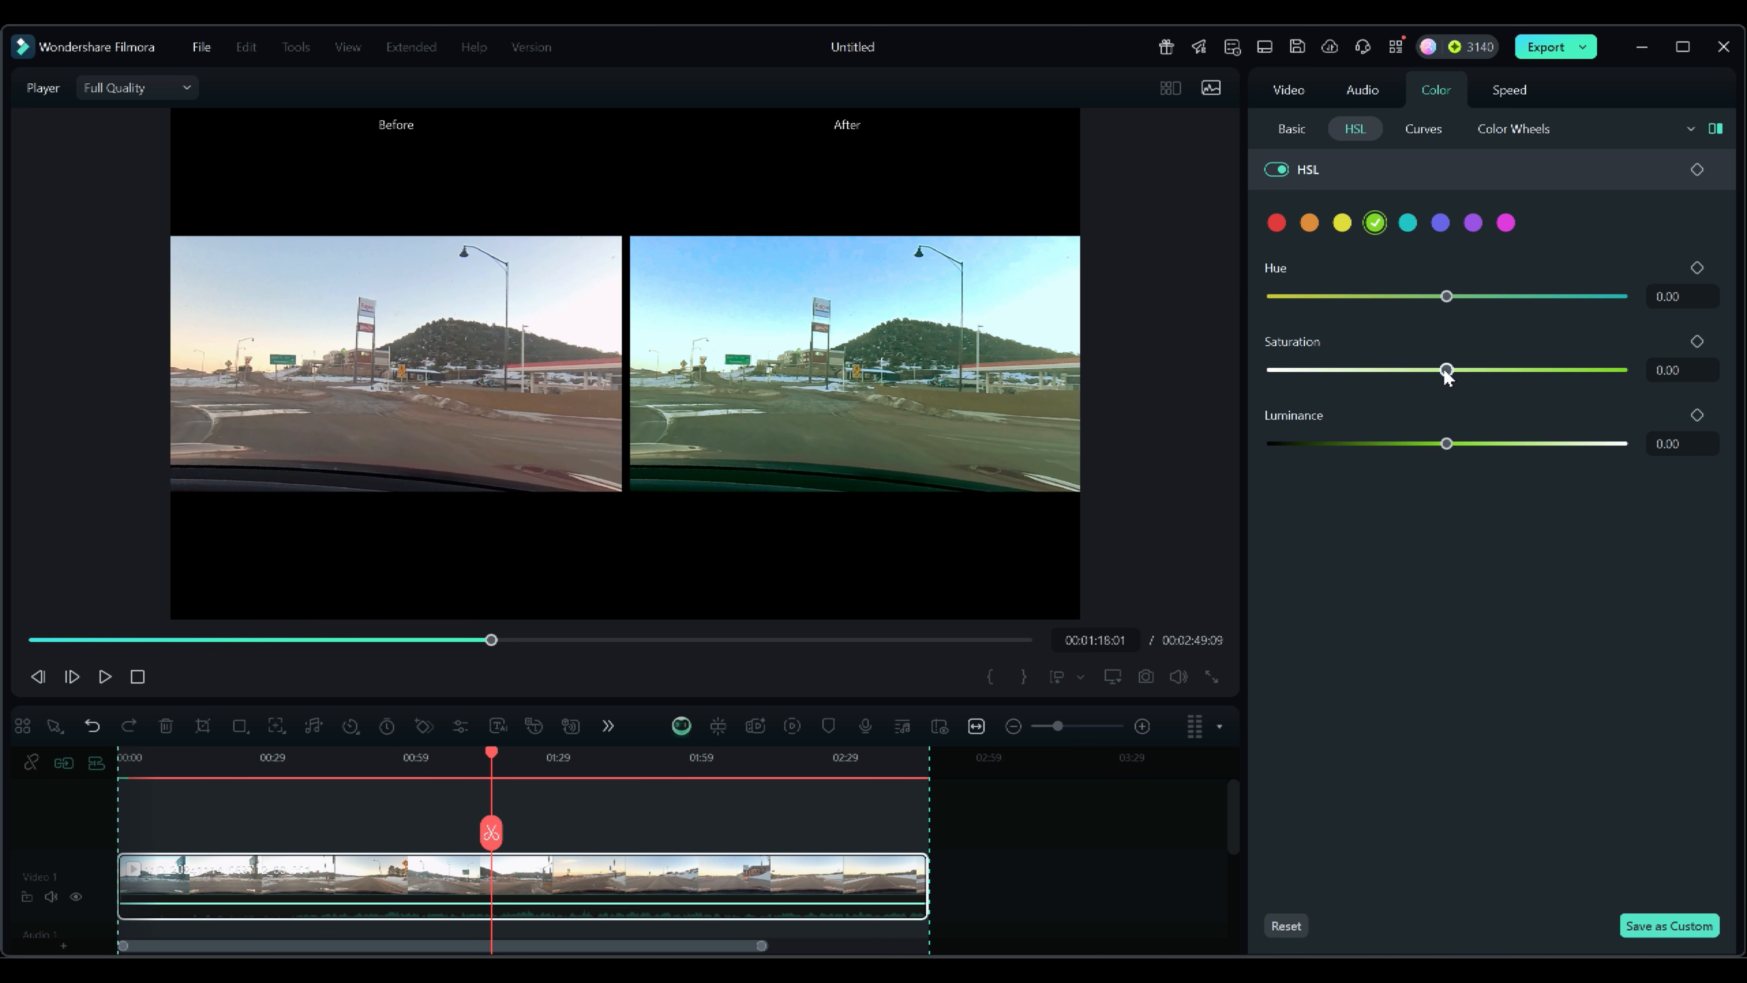
left_click_drag(1447, 370, 1521, 371)
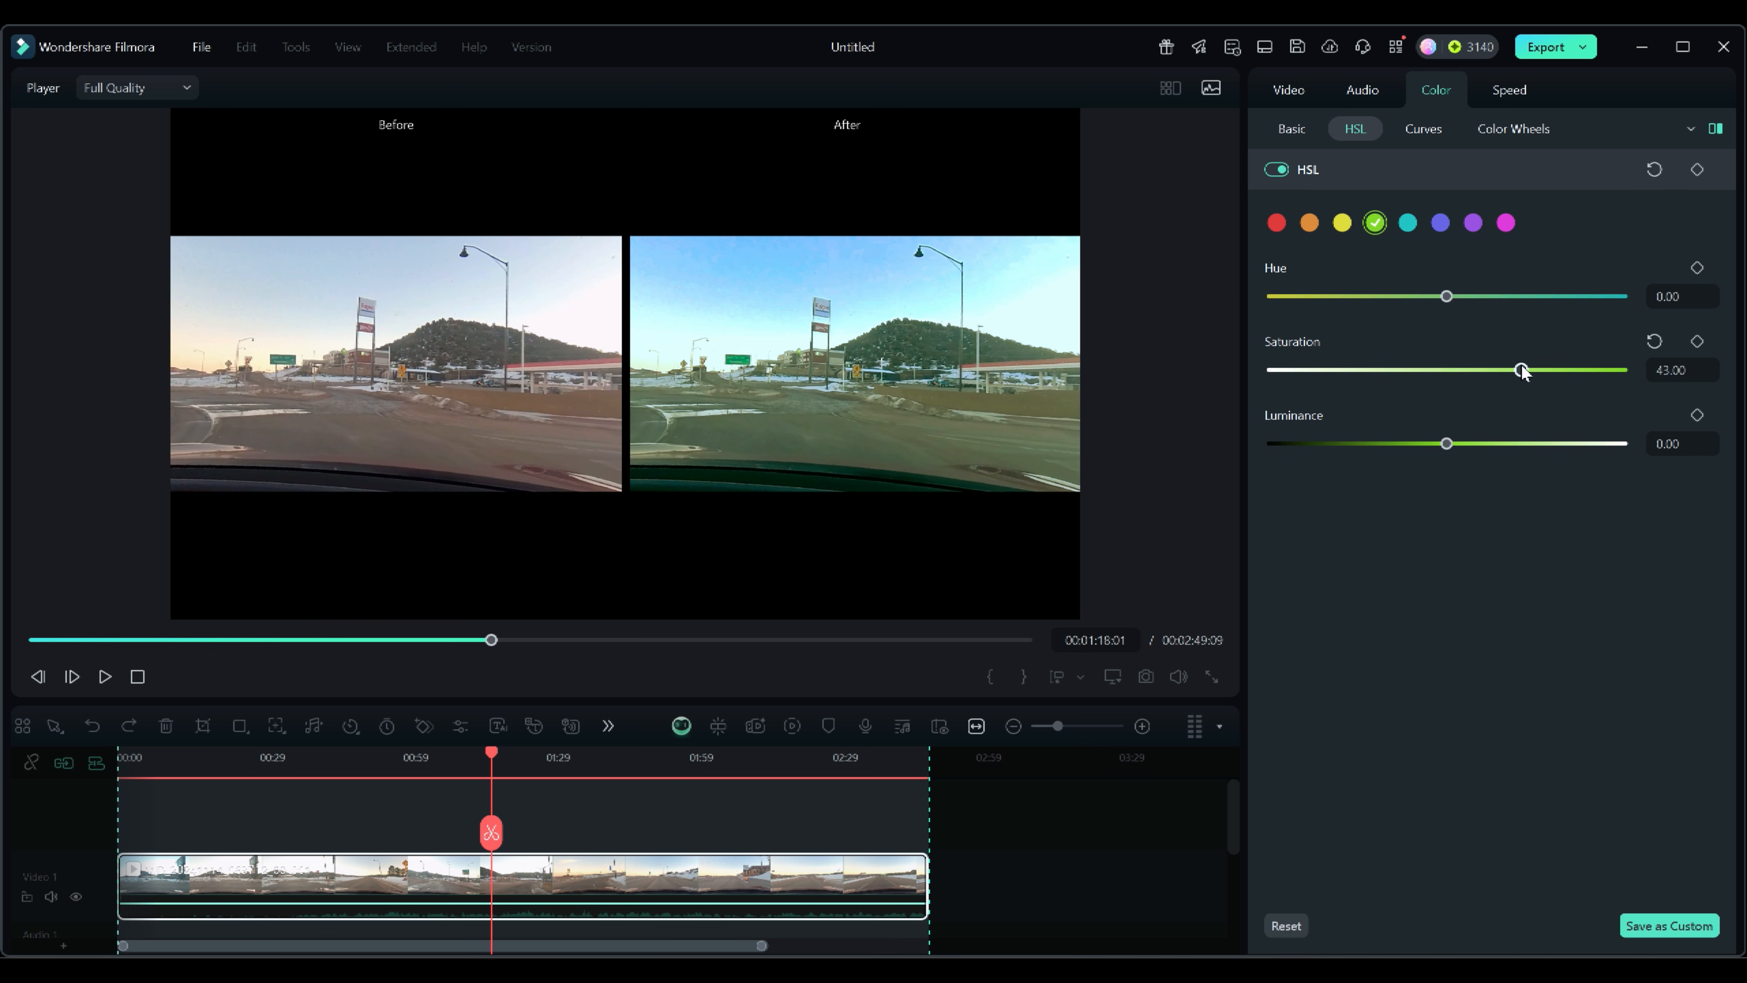